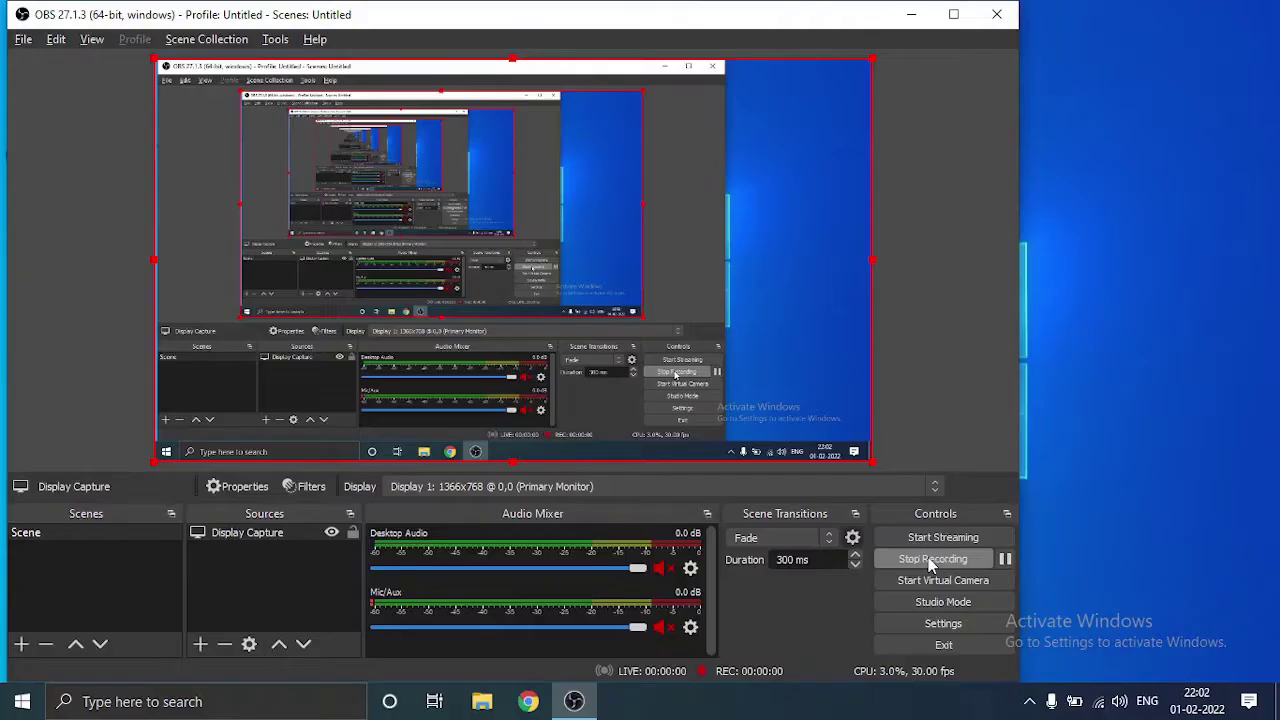
Step: Start the OBS screen recording and minimize OBS
click(928, 557)
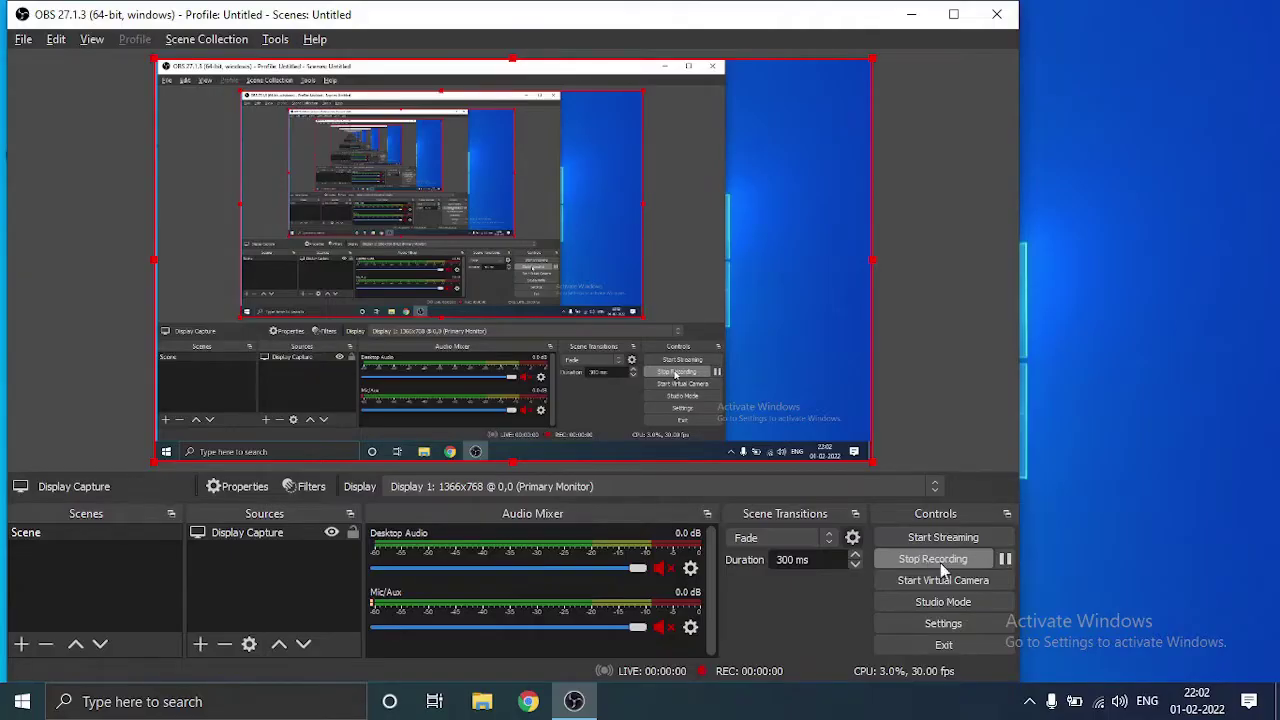
click(908, 15)
Step: Launch Notepad and type the intro about a MONTHLY EXPENSES CREDIT AND DEBIT application using excel
key(super+r)
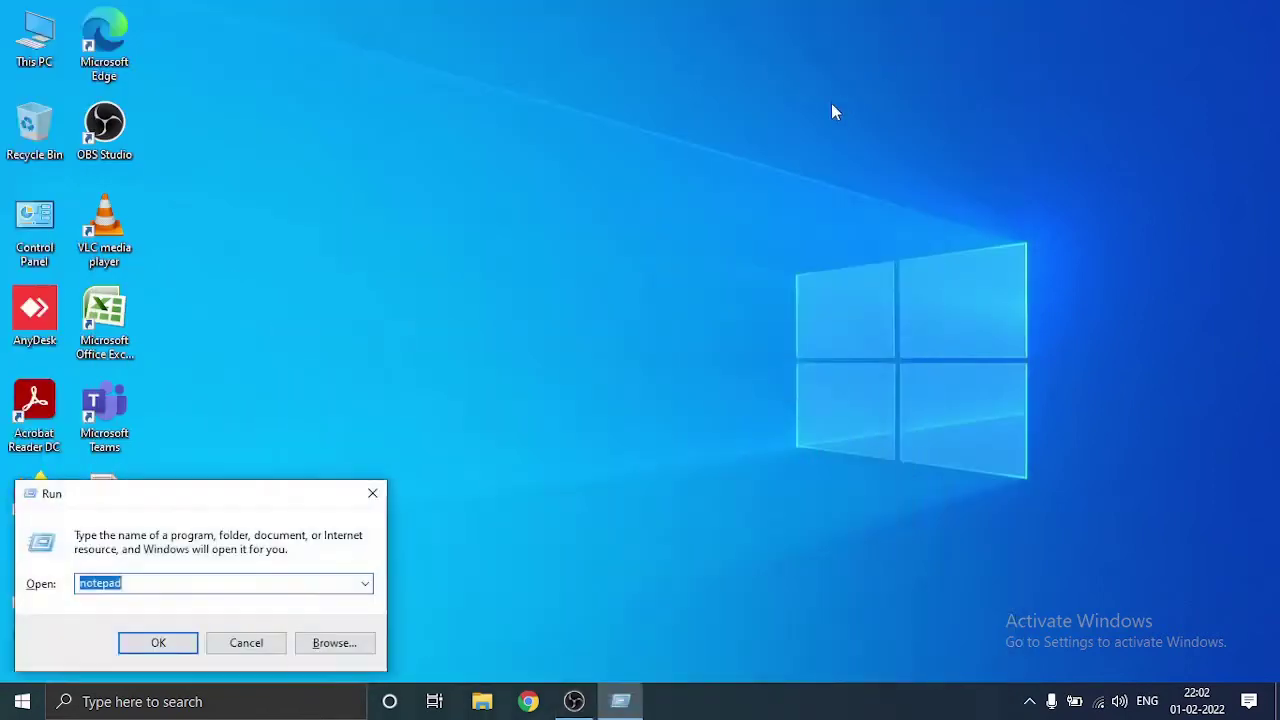
key(Return)
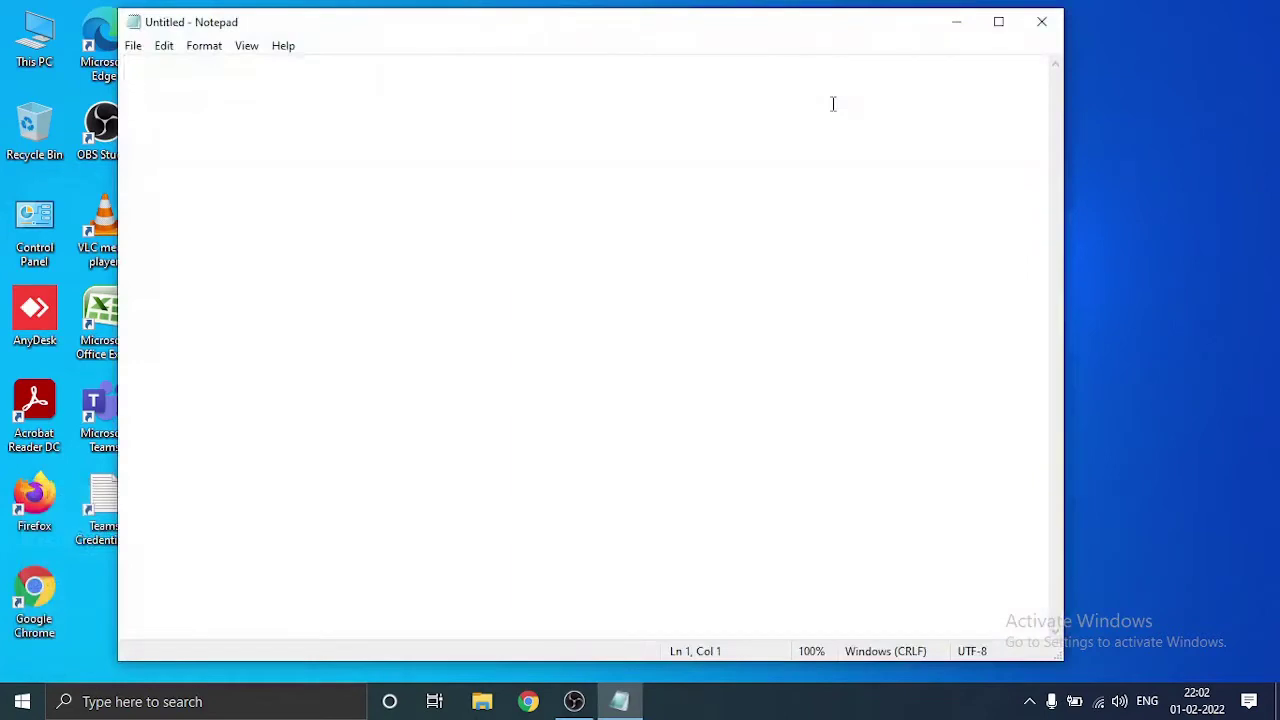
text(Hi fri)
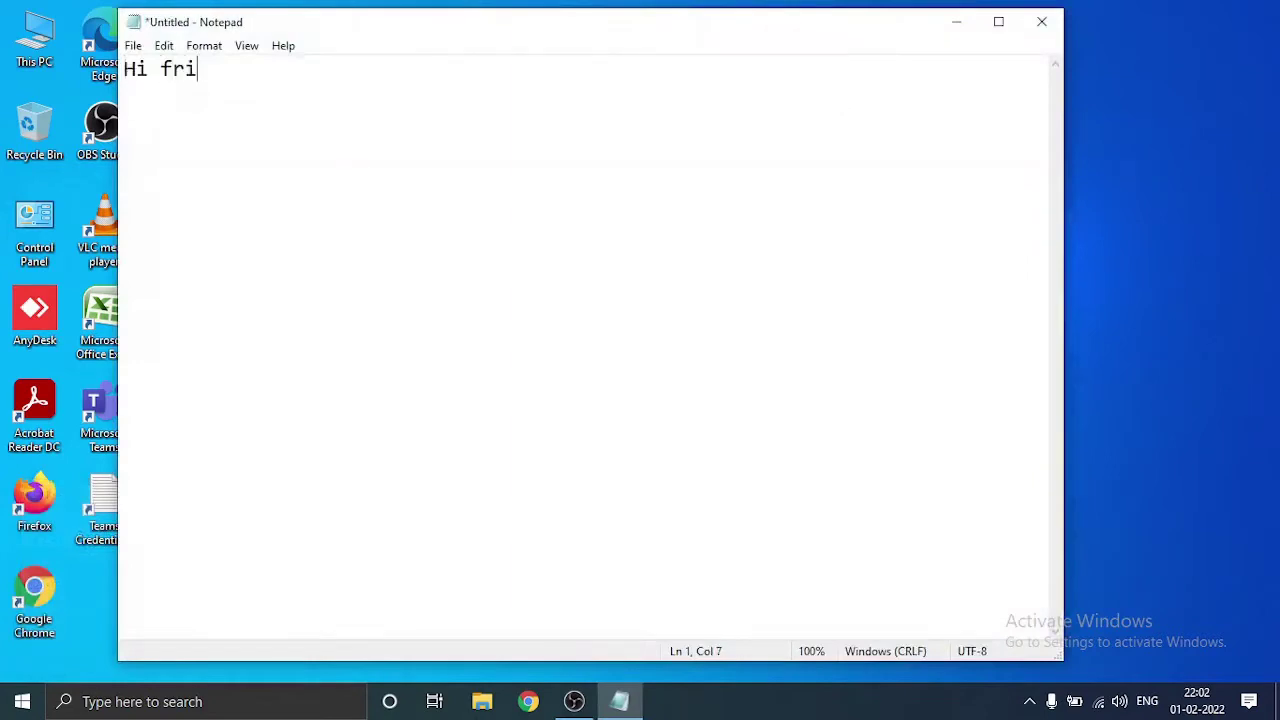
text(ends, )
text(in this vid)
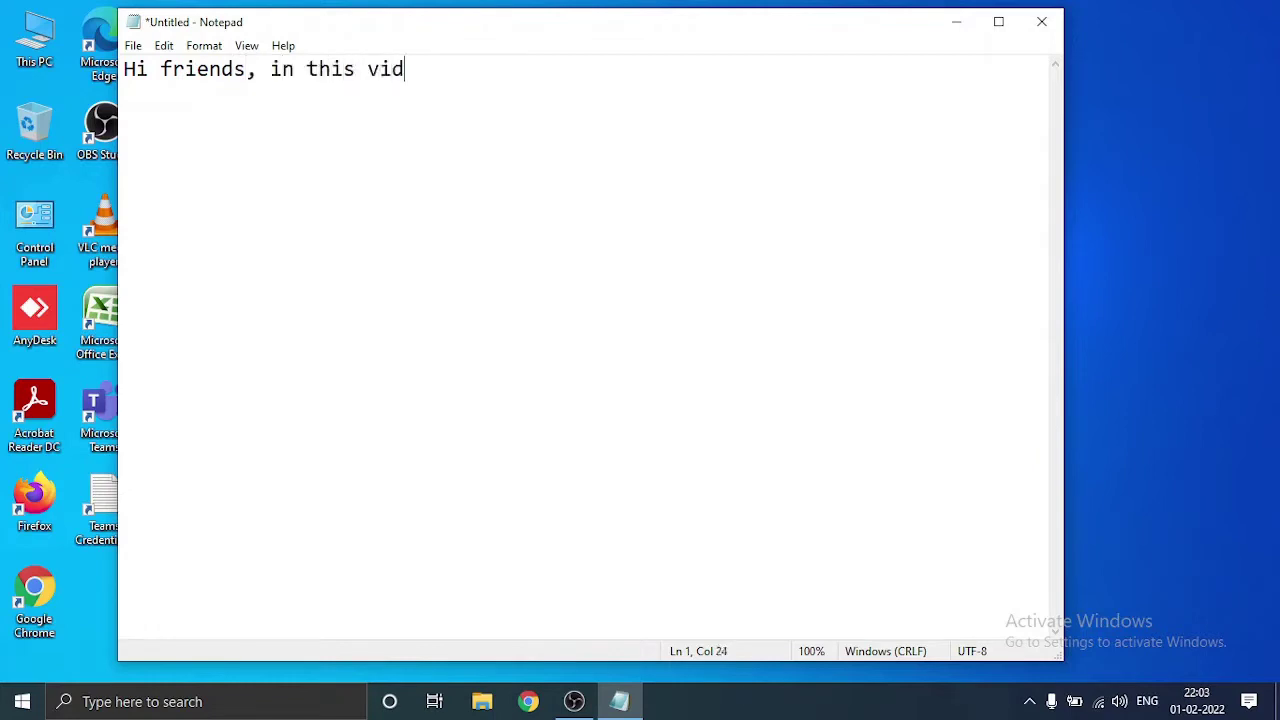
text(eo )
text(le)
text(t's se)
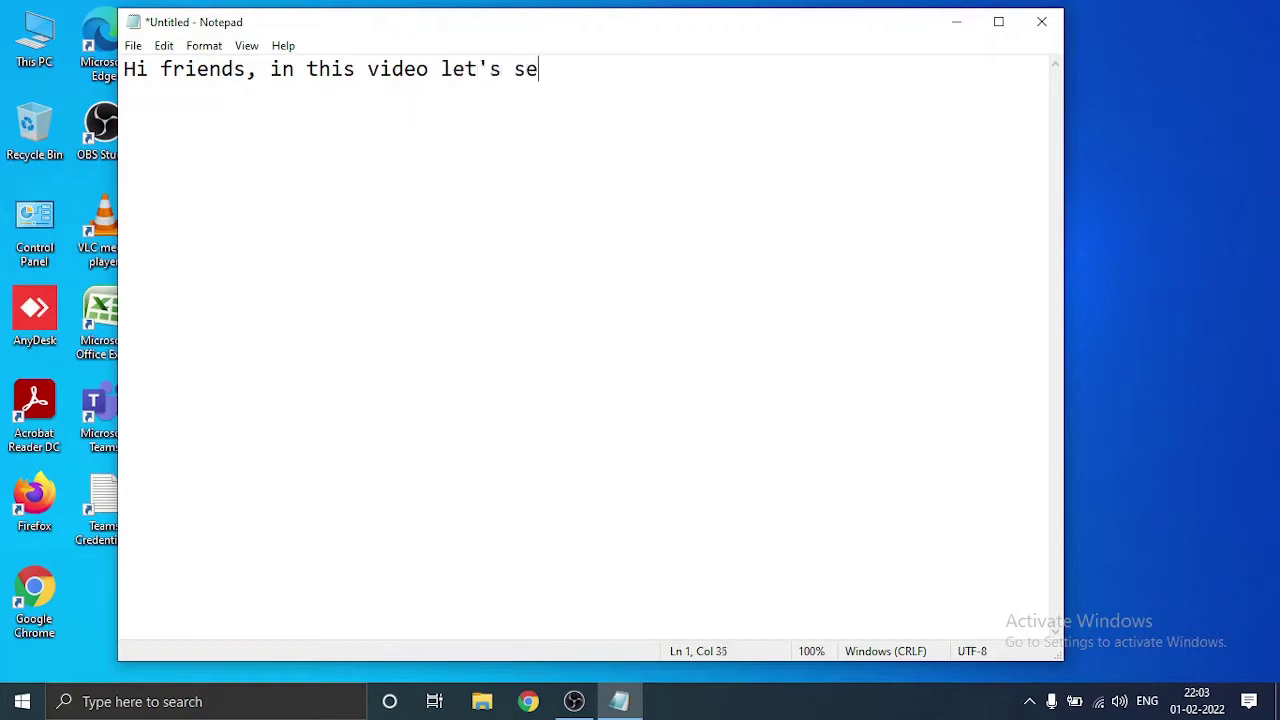
text(e how )
text(to devel)
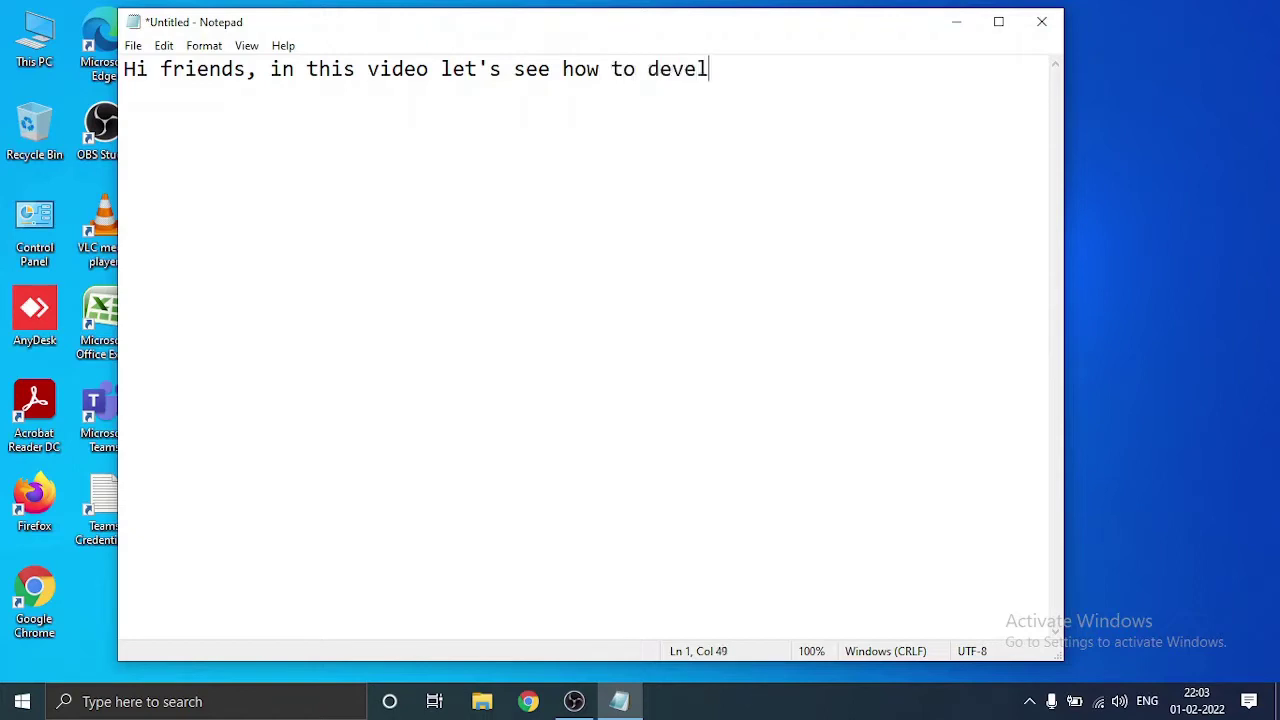
text(ope an )
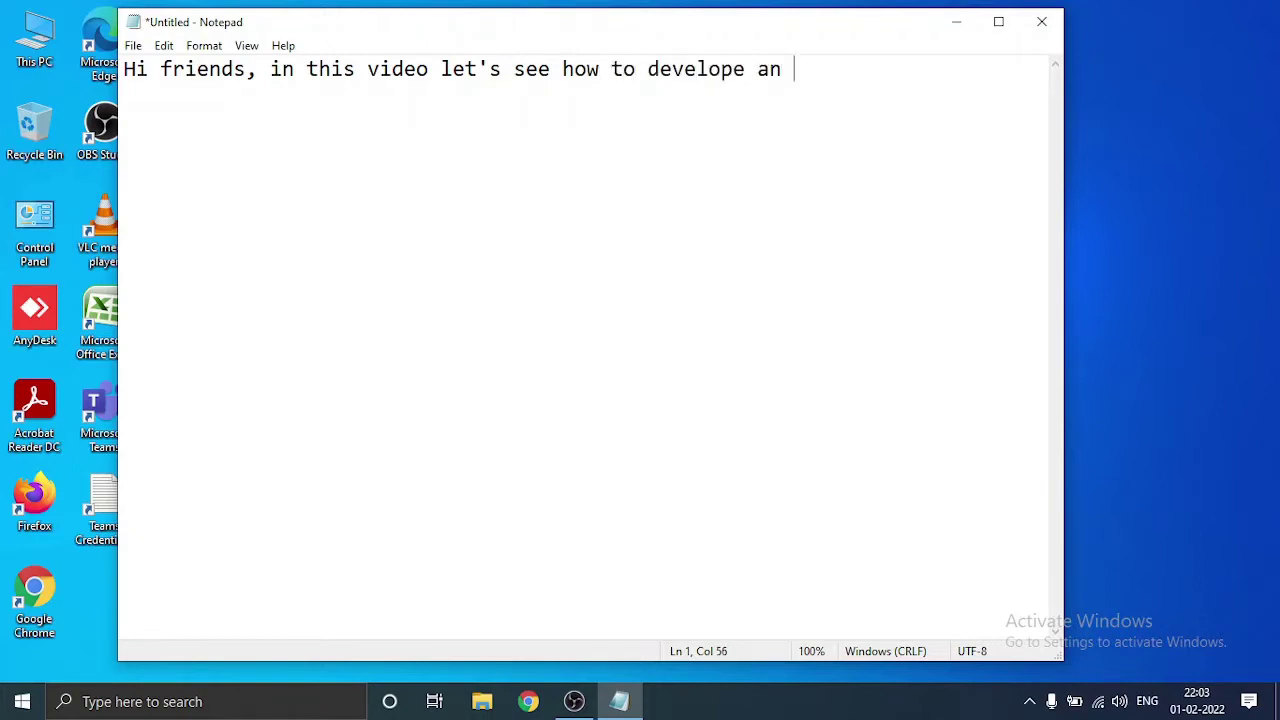
text(econom)
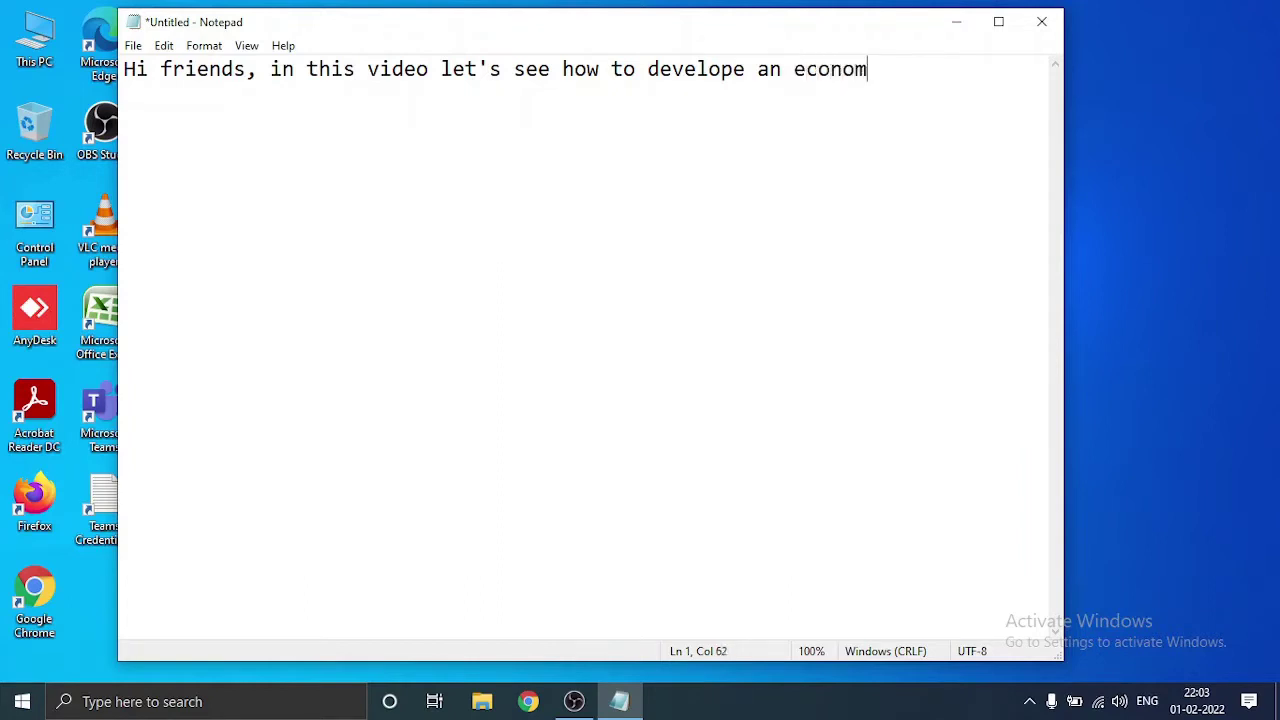
text(ical way )
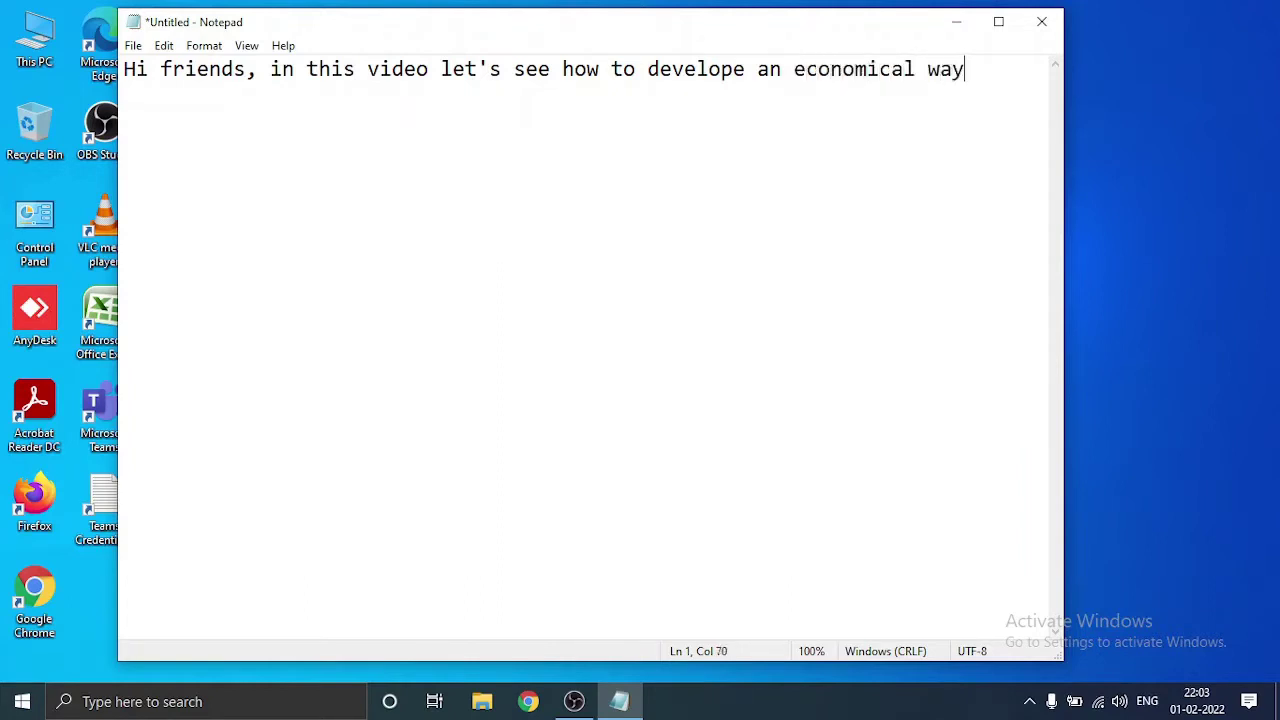
text(of )
text(a)
key(BackSpace)
key(BackSpace)
key(BackSpace)
key(BackSpace)
key(BackSpace)
key(BackSpace)
key(BackSpace)
key(BackSpace)
text(appli)
text(cations)
key(BackSpace)
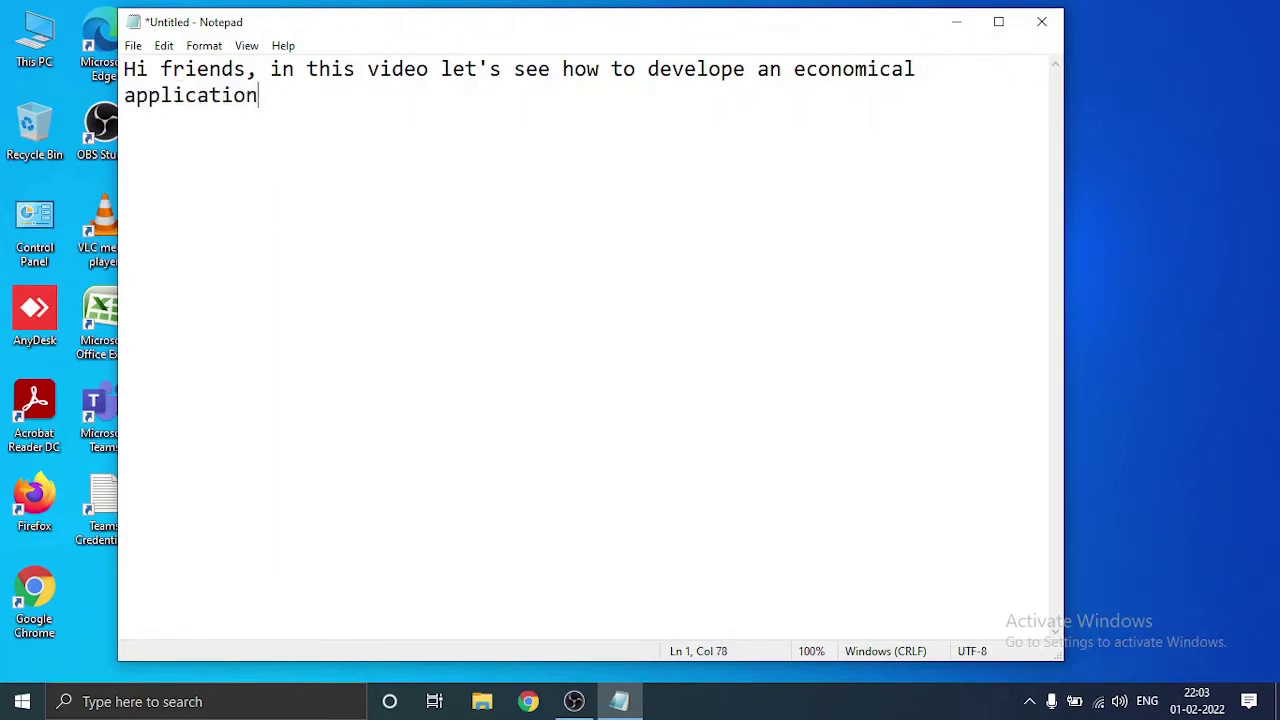
text( for )
text(MONTHLY)
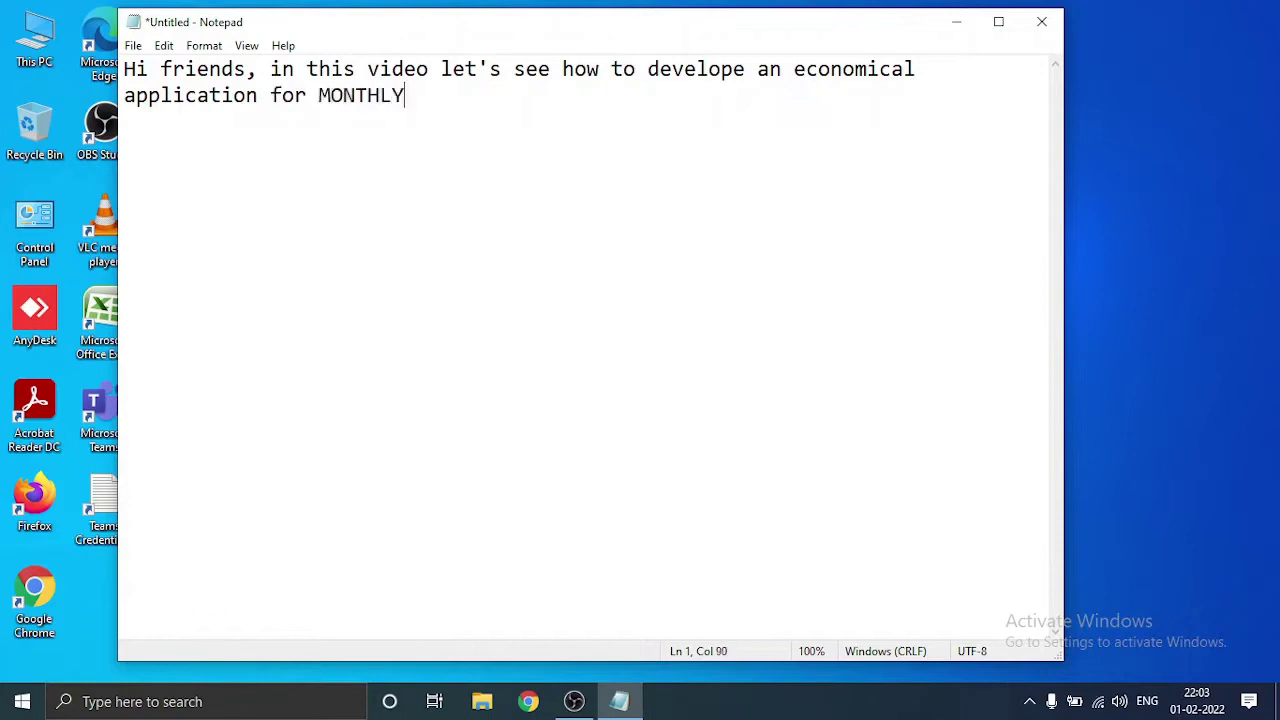
text( EXC)
key(BackSpace)
text(PEN)
text(SES)
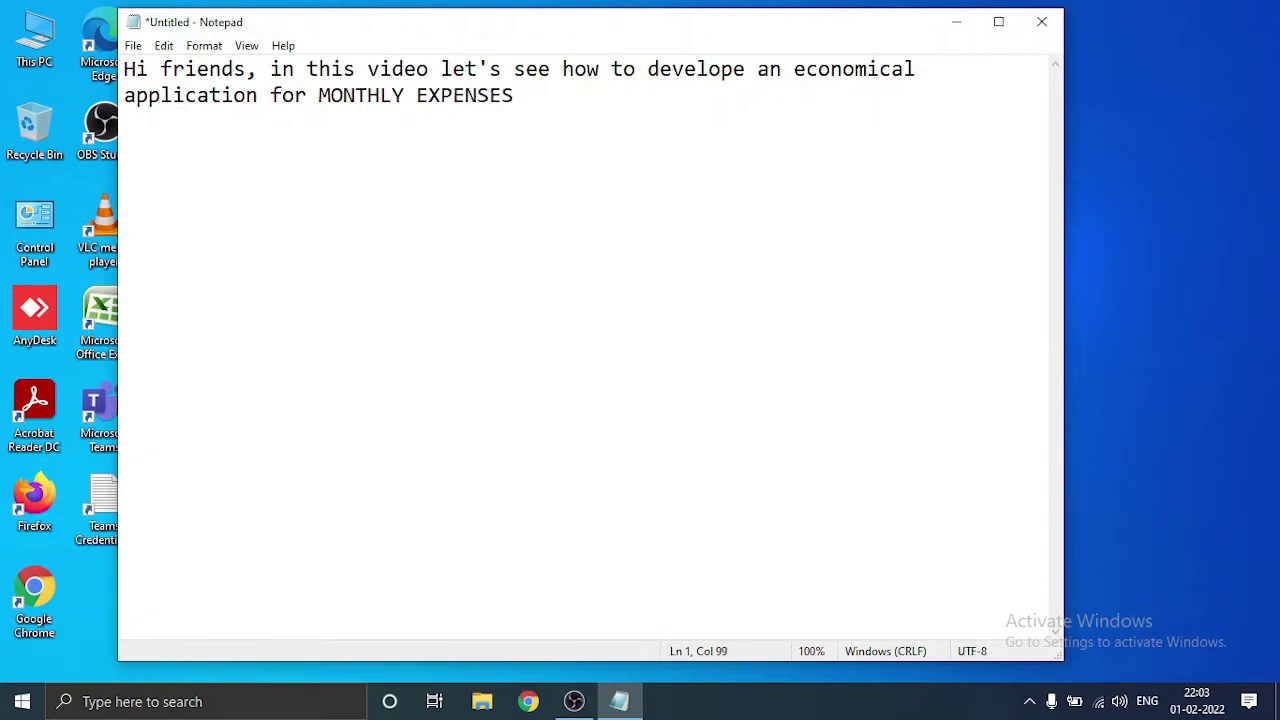
text( CRE)
text(DIT AND DE)
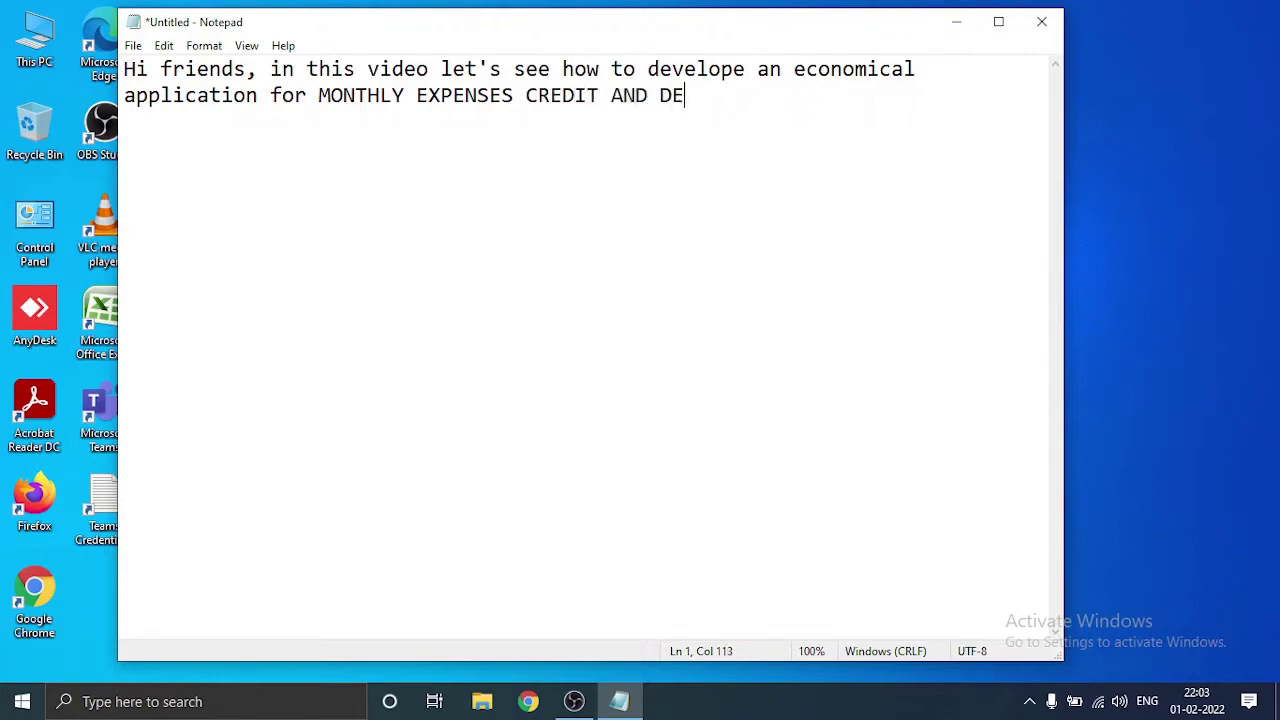
text(BIT)
text(using )
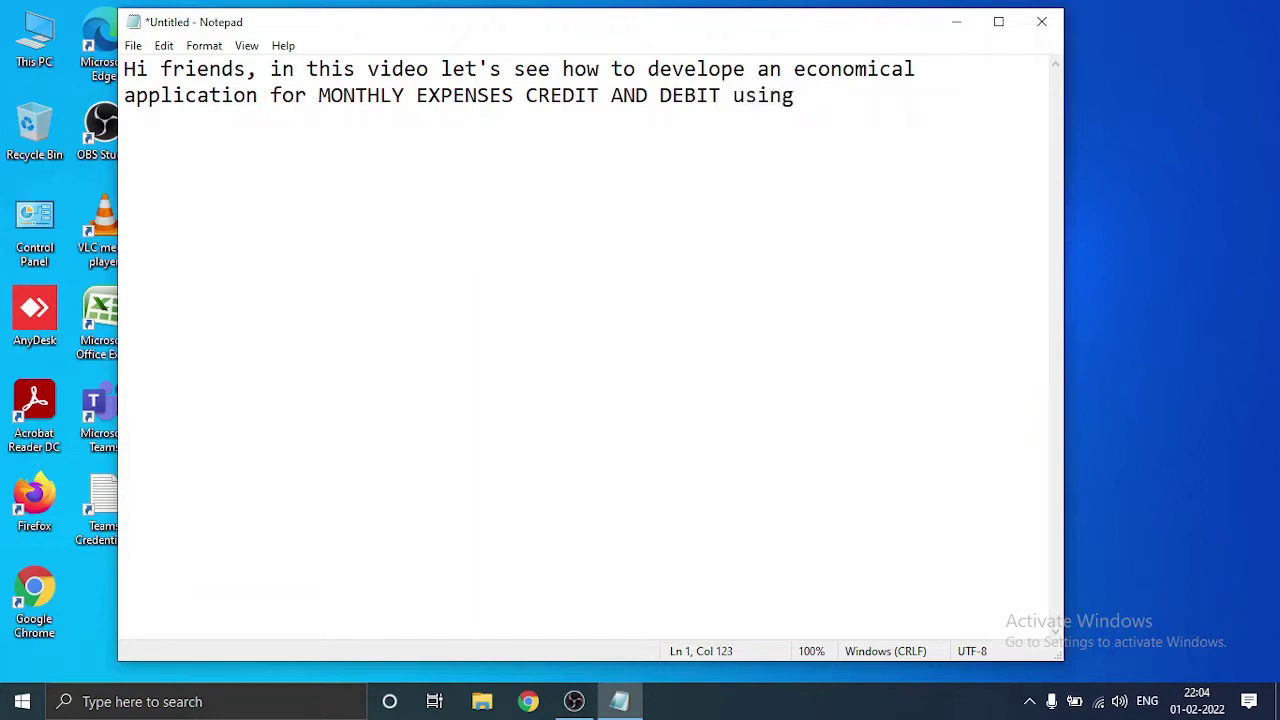
text(exce)
text(l..)
key(Return)
key(Return)
Step: Minimize Notepad and OBS to return to the desktop
key(alt+Tab)
key(alt+Tab)
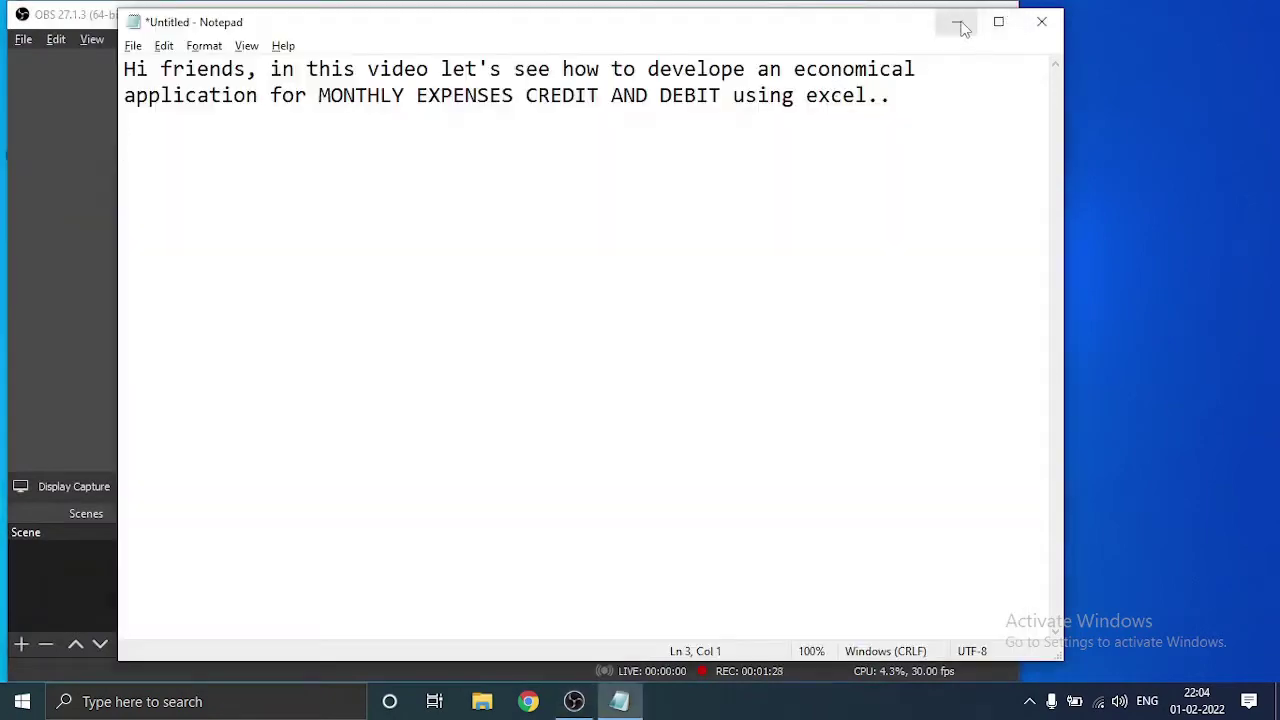
click(952, 17)
click(905, 18)
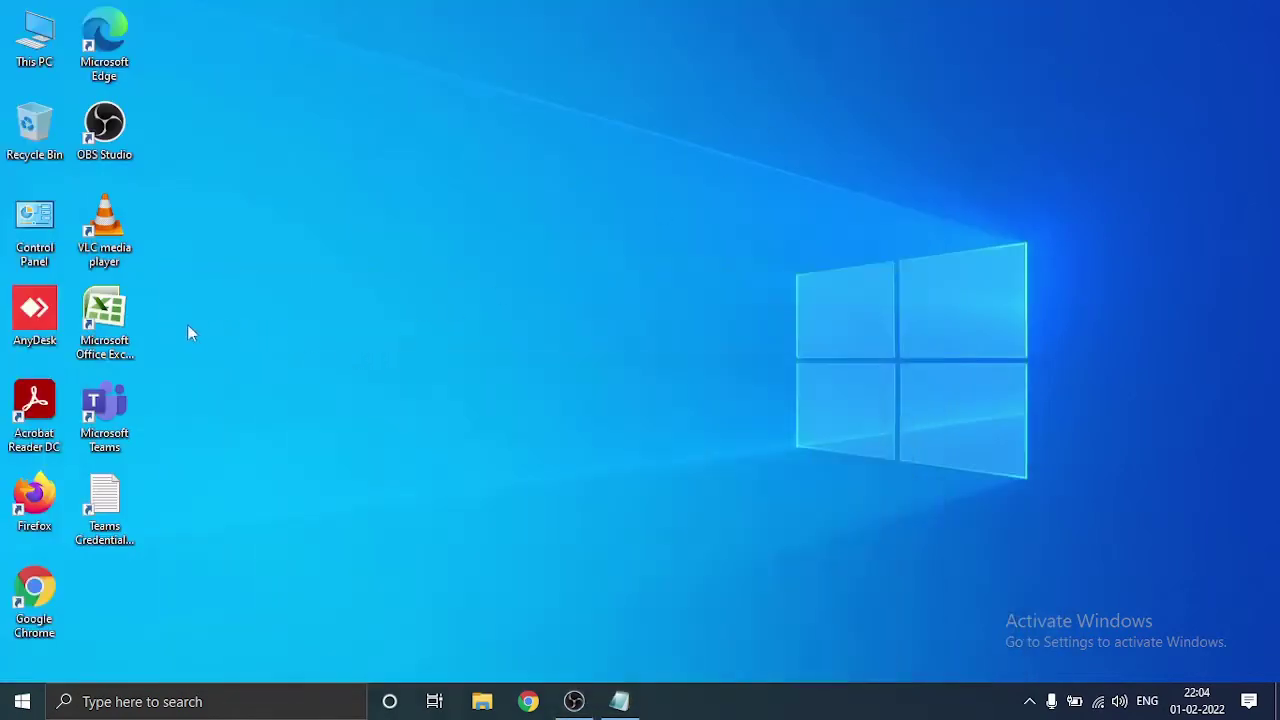
Step: Launch Excel with a blank workbook, select A3, and widen column A
double_click(104, 315)
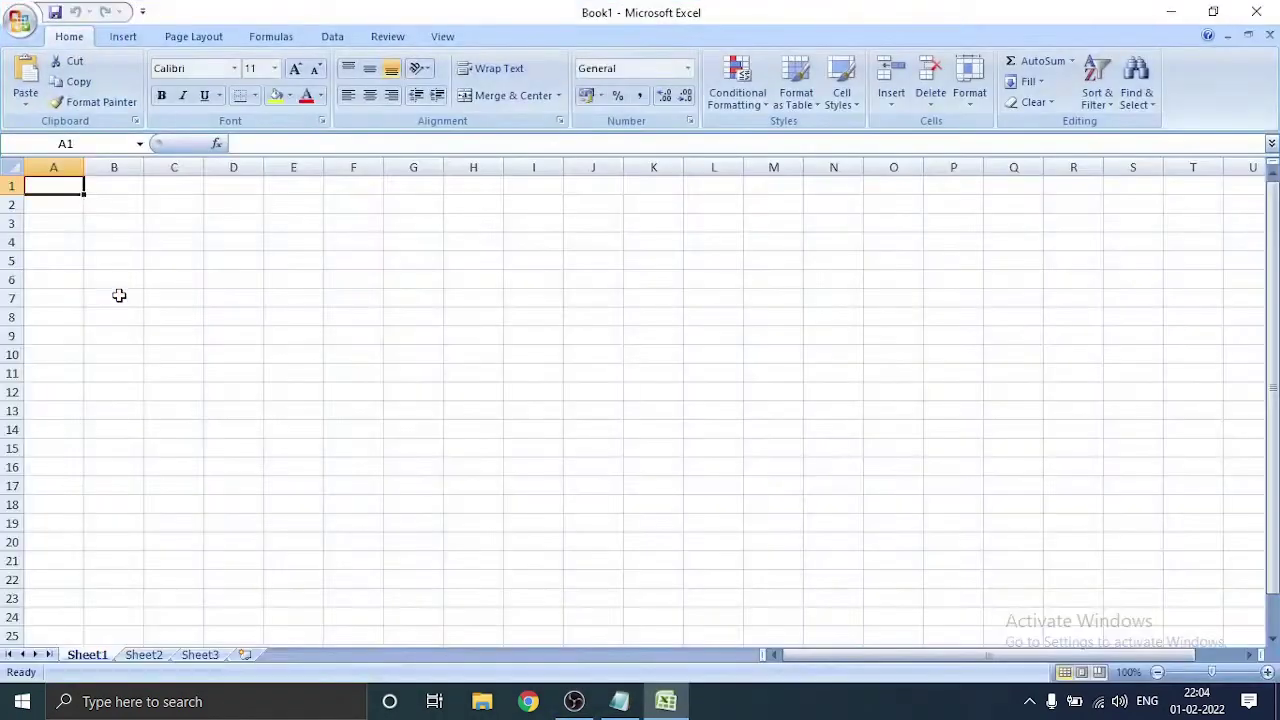
click(60, 230)
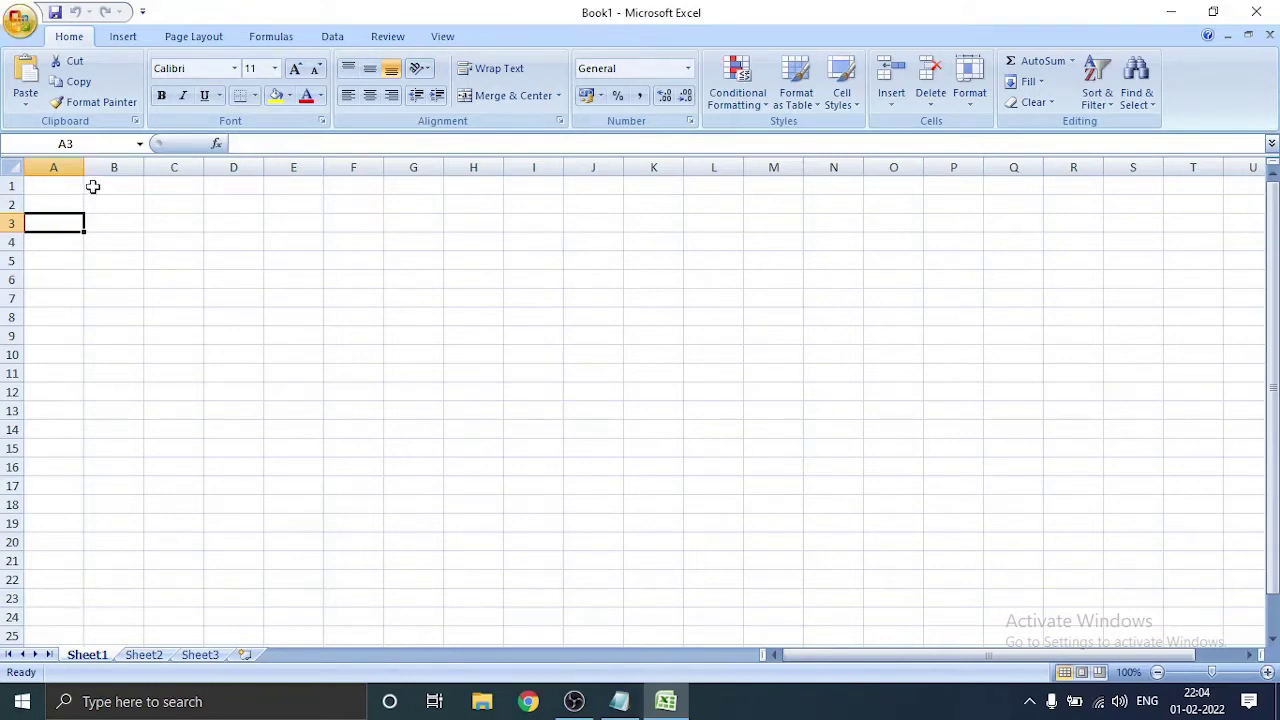
mouse_move(85, 167)
mouse_down()
mouse_move(462, 183)
mouse_move(541, 169)
mouse_move(831, 173)
mouse_up()
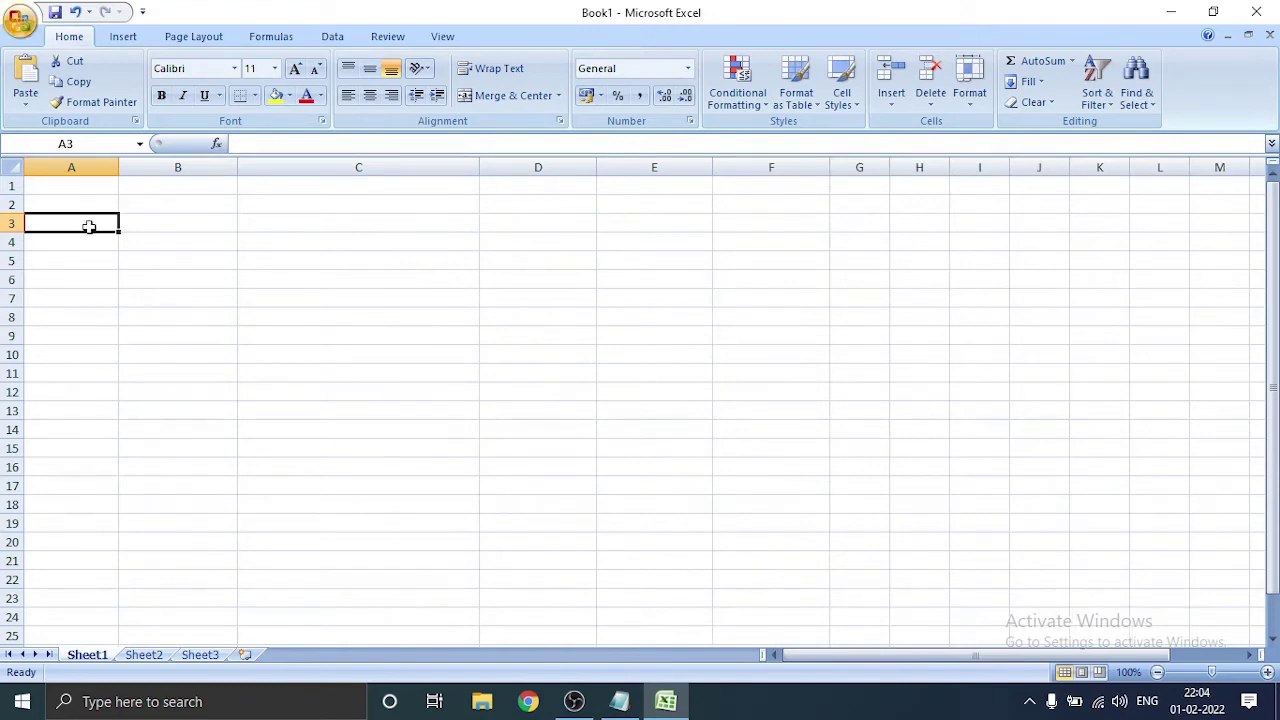
Step: Enter the headers S.NO, DATE and DESCRIPTION in A3:C3
text(S)
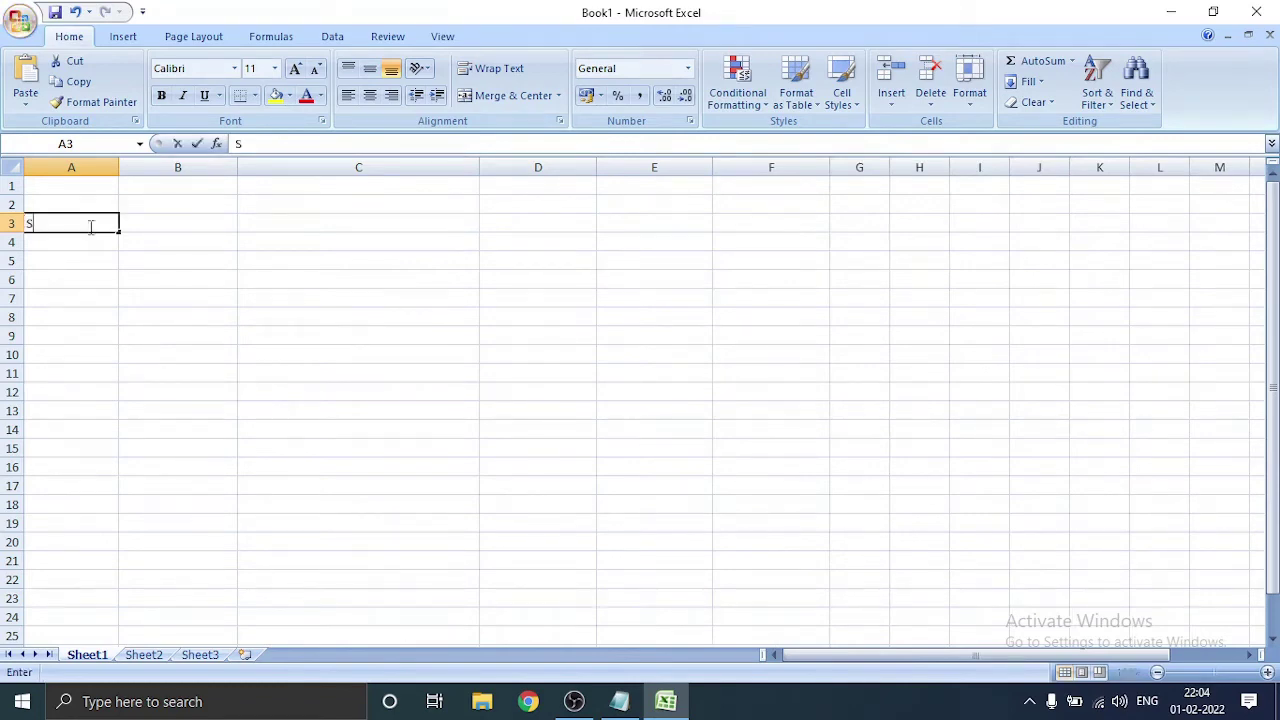
text(.NO)
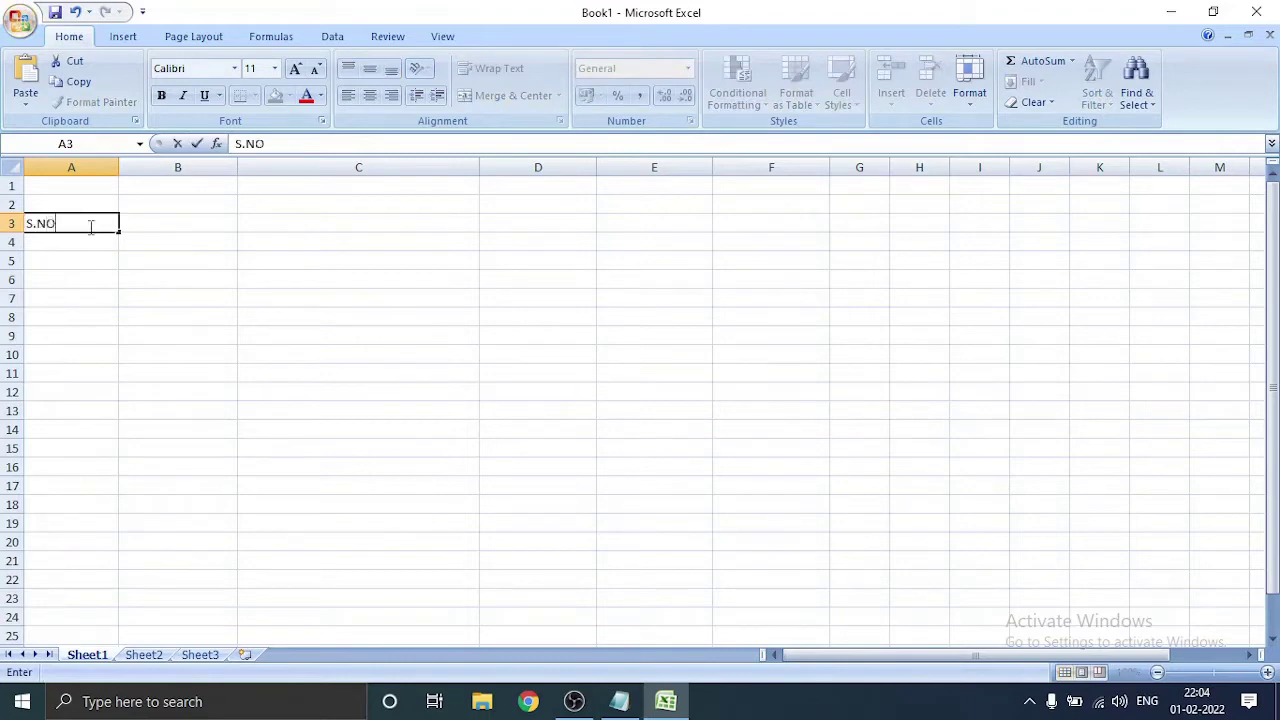
key(Tab)
text(DATE)
key(Tab)
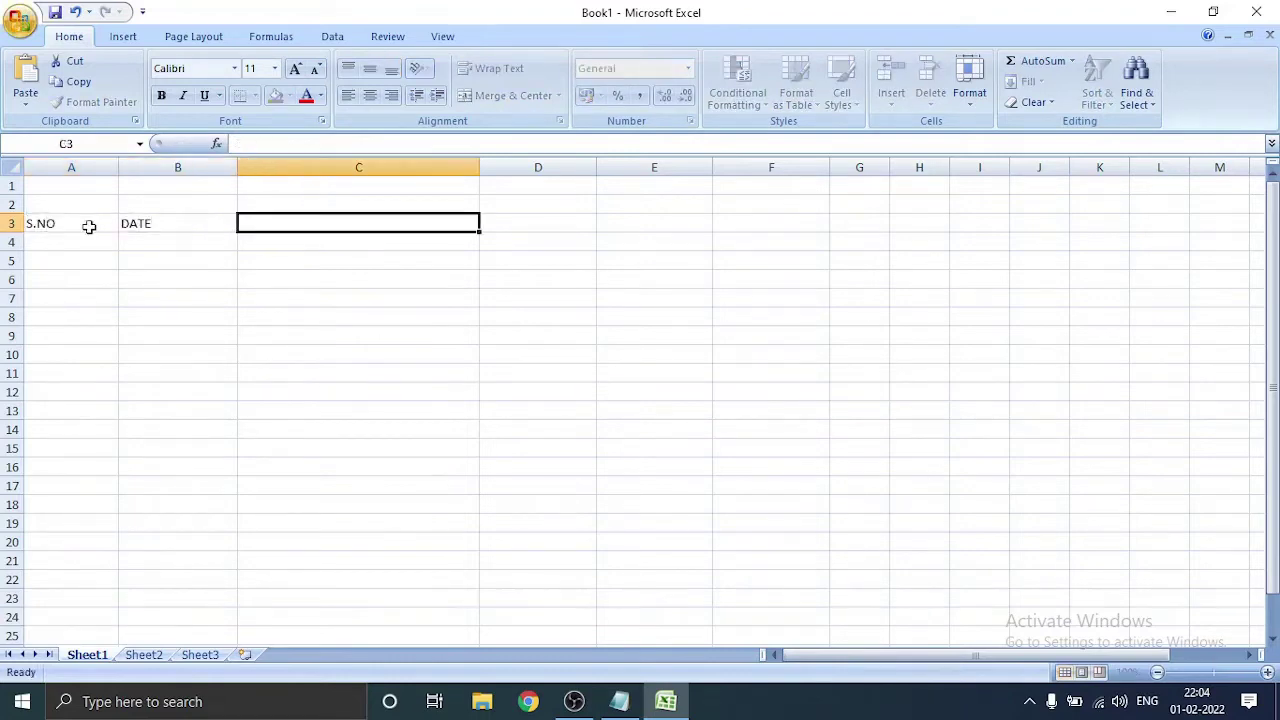
text(DES)
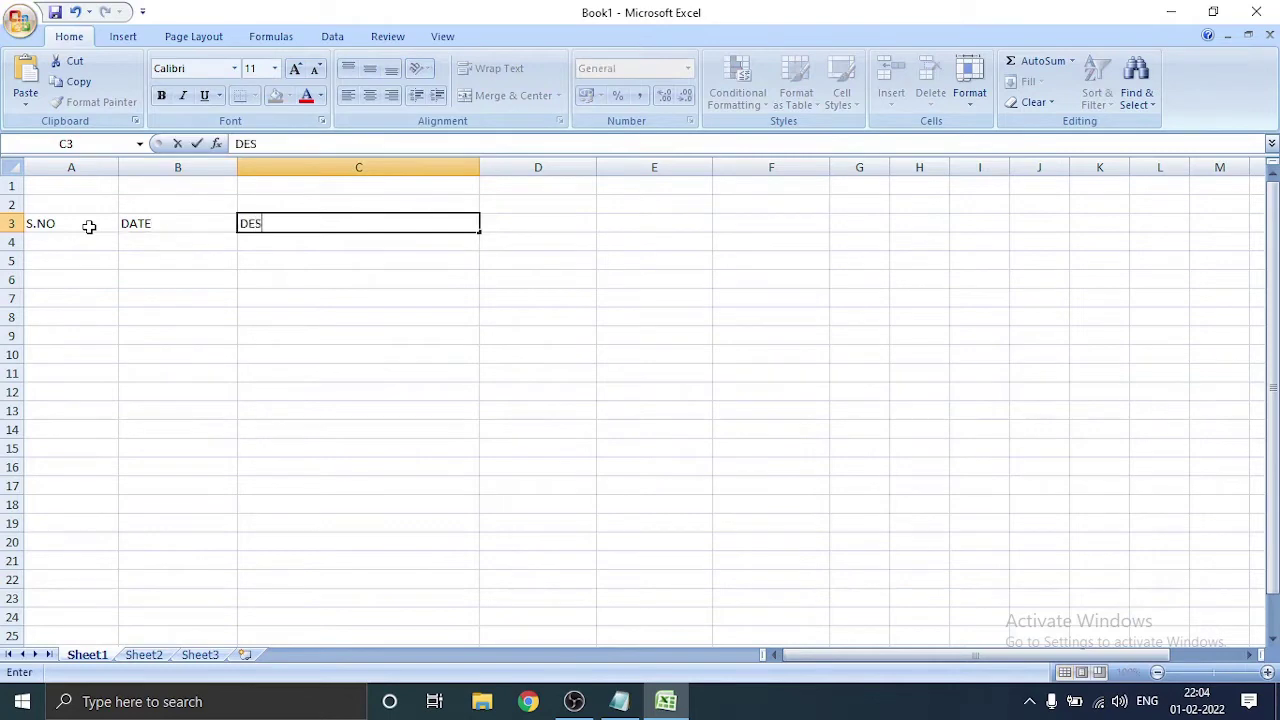
text(CRIPTIO)
text(N)
key(Tab)
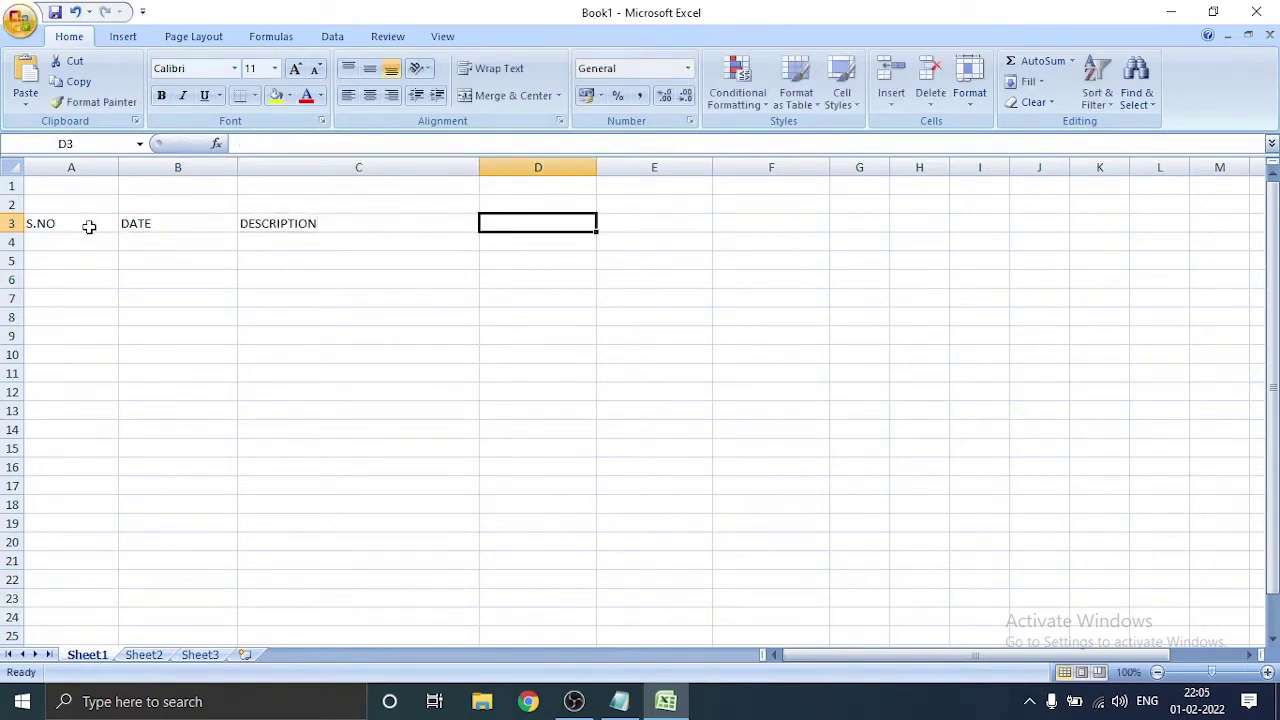
Step: Enter the headers DEBIT, CREDIT and BALANCE in D3:F3
text(D)
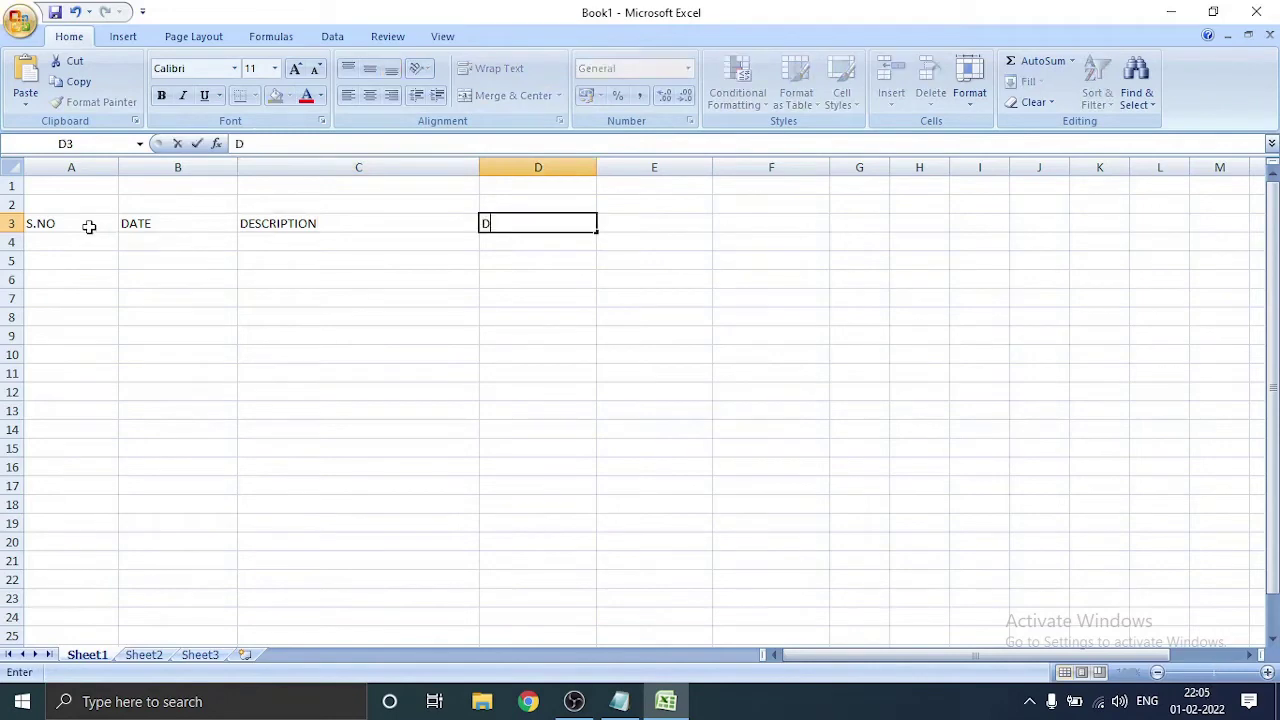
text(EBIT)
key(Tab)
text(C)
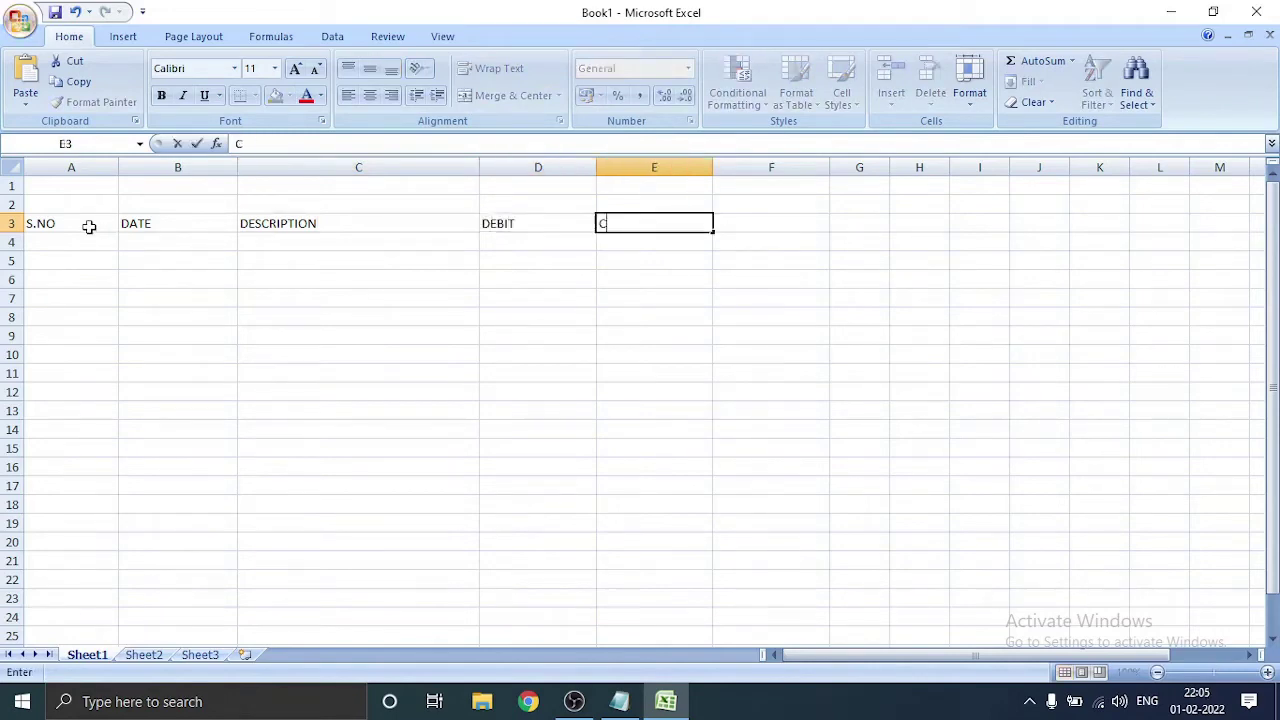
text(REI)
key(BackSpace)
text(DIT)
key(Tab)
text(B)
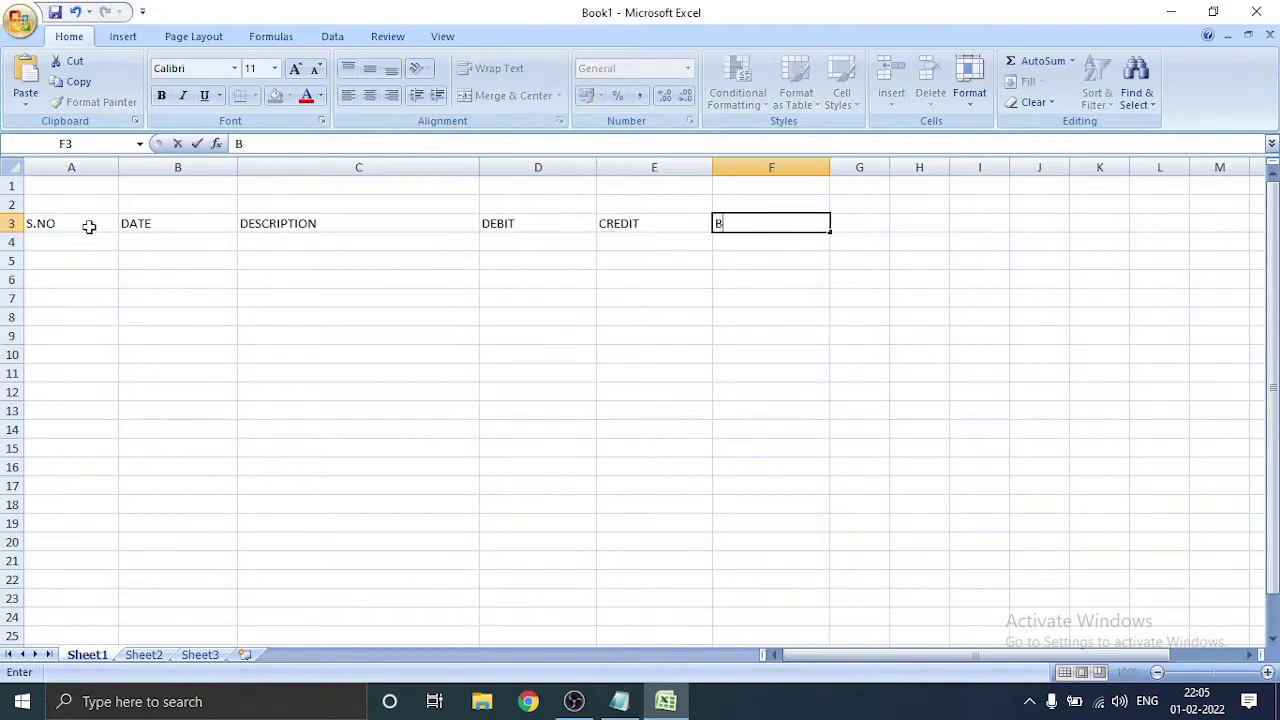
text(ALANCE)
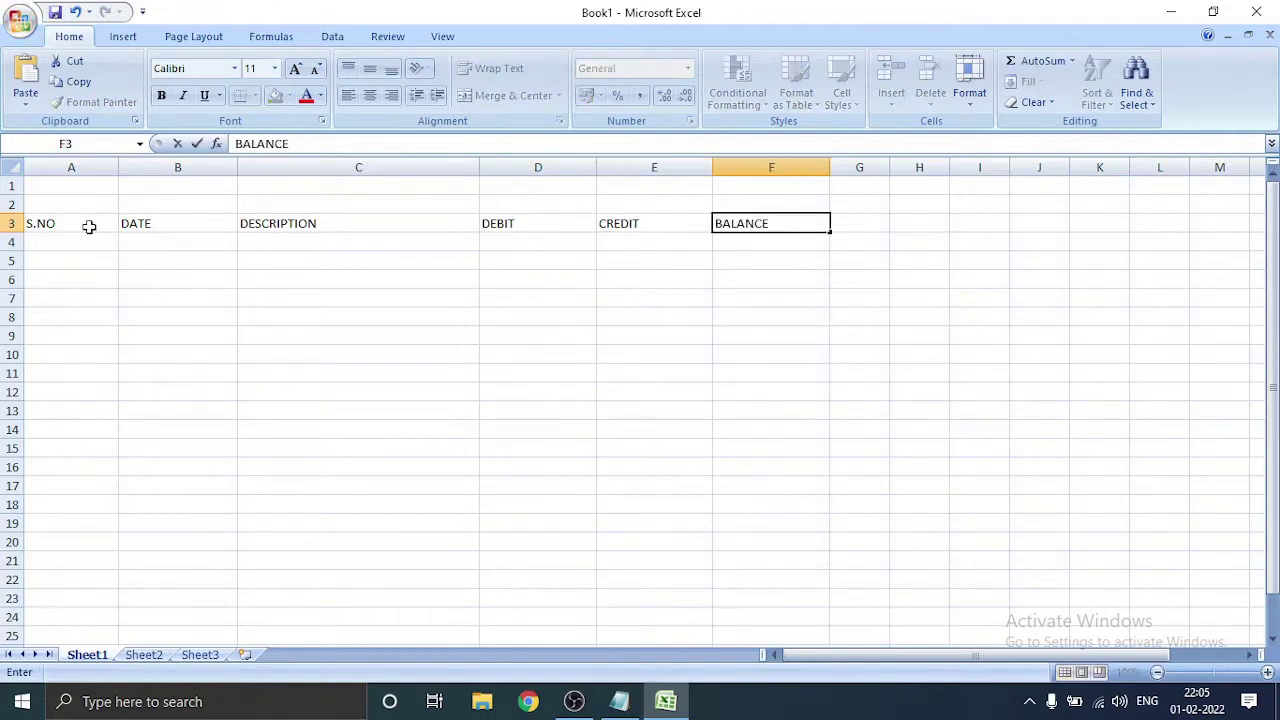
click(86, 224)
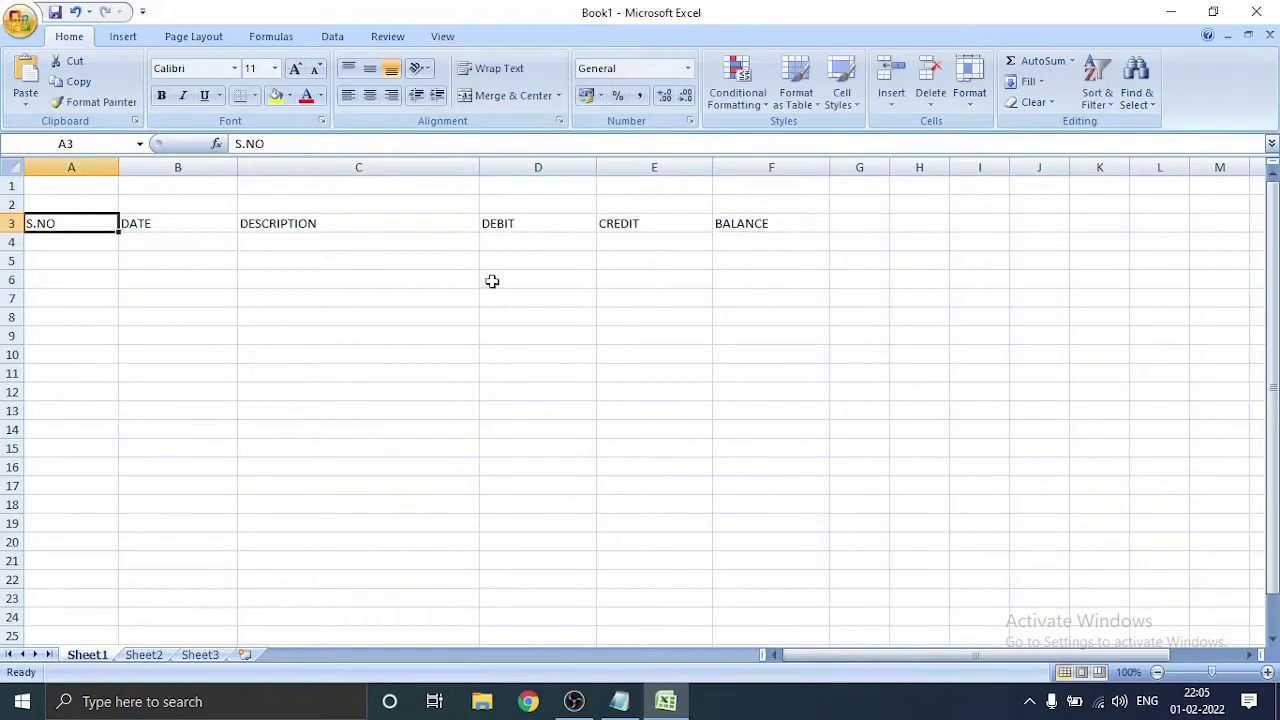
Step: Set the A3:F3 headings to Tahoma size 24 with All Borders
shift+click(735, 223)
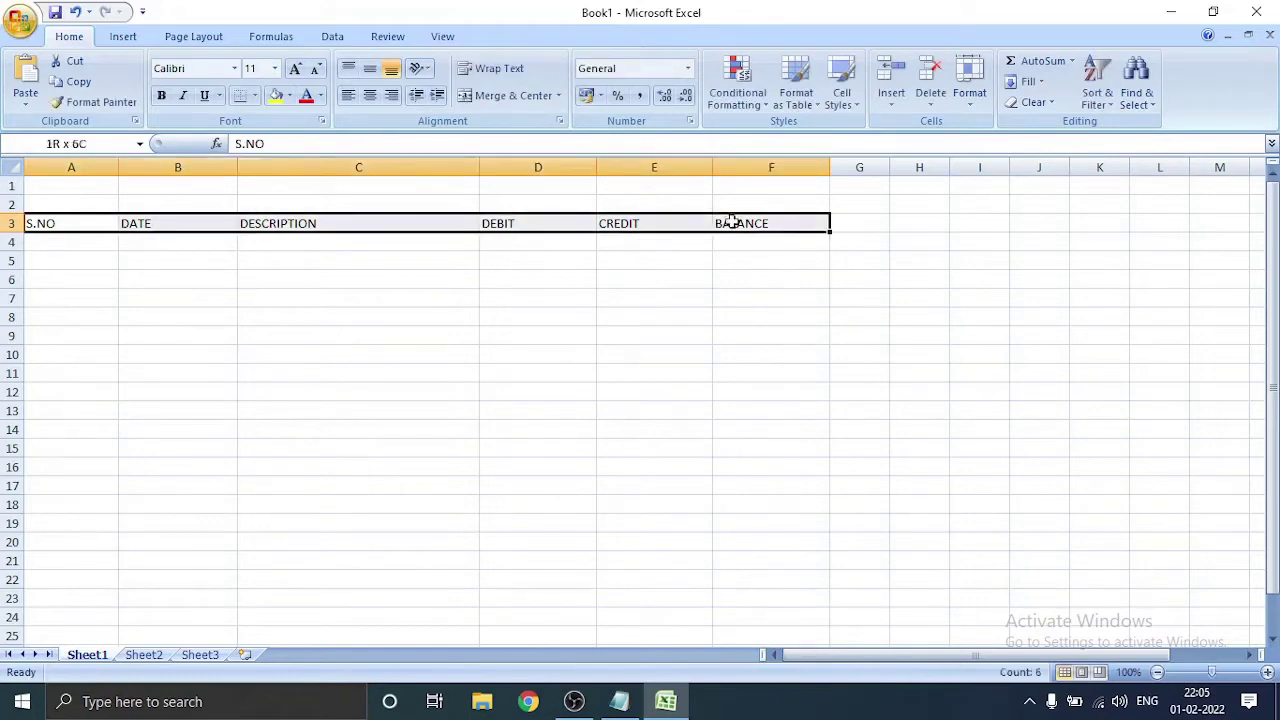
click(233, 68)
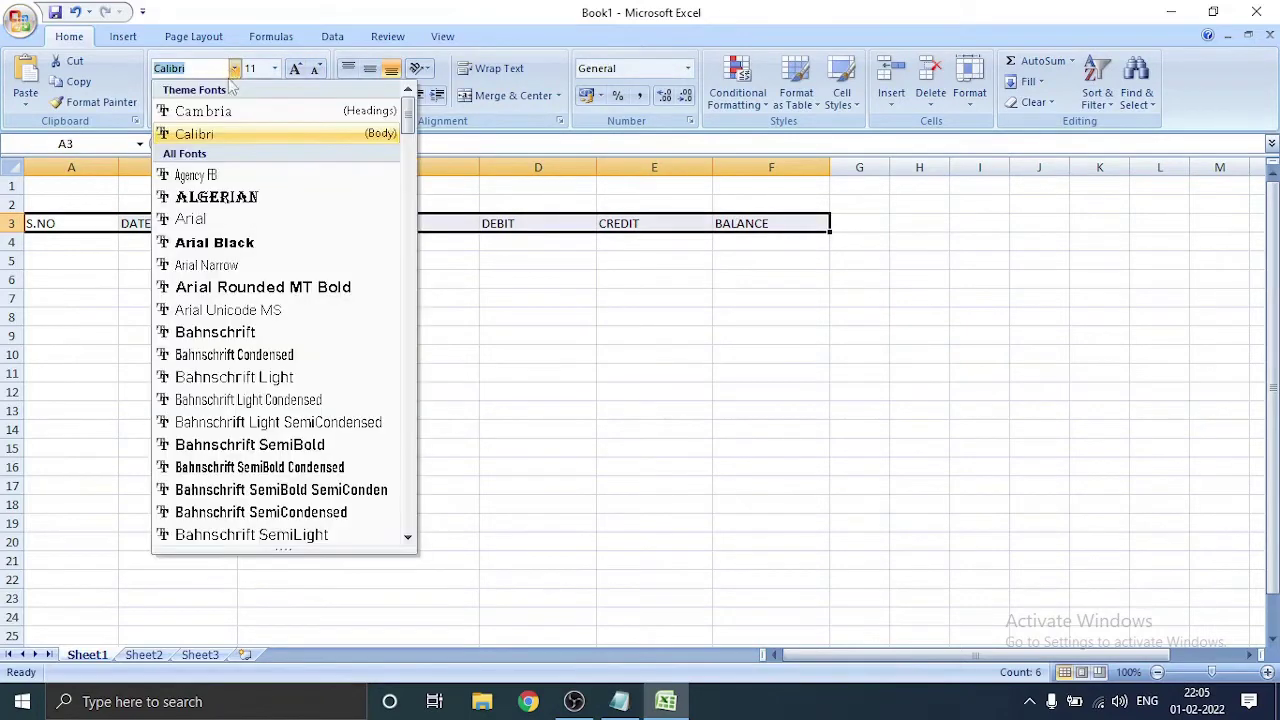
text(Tahoma)
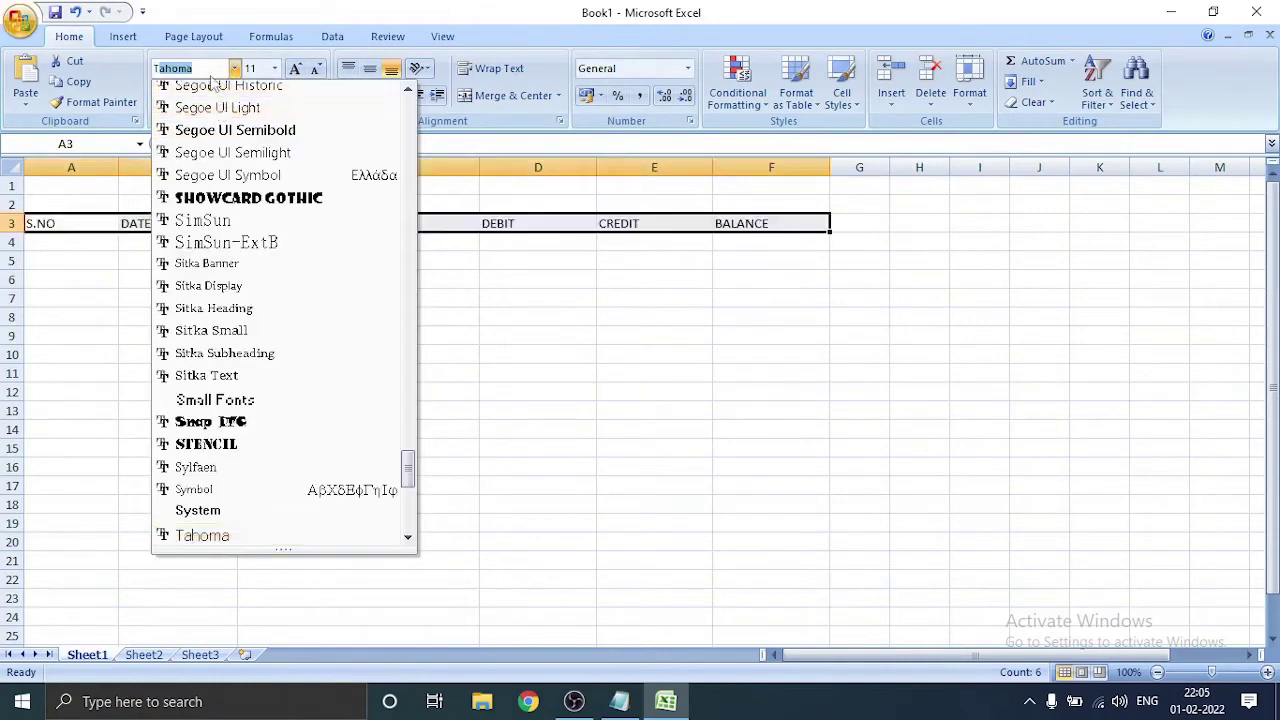
click(274, 68)
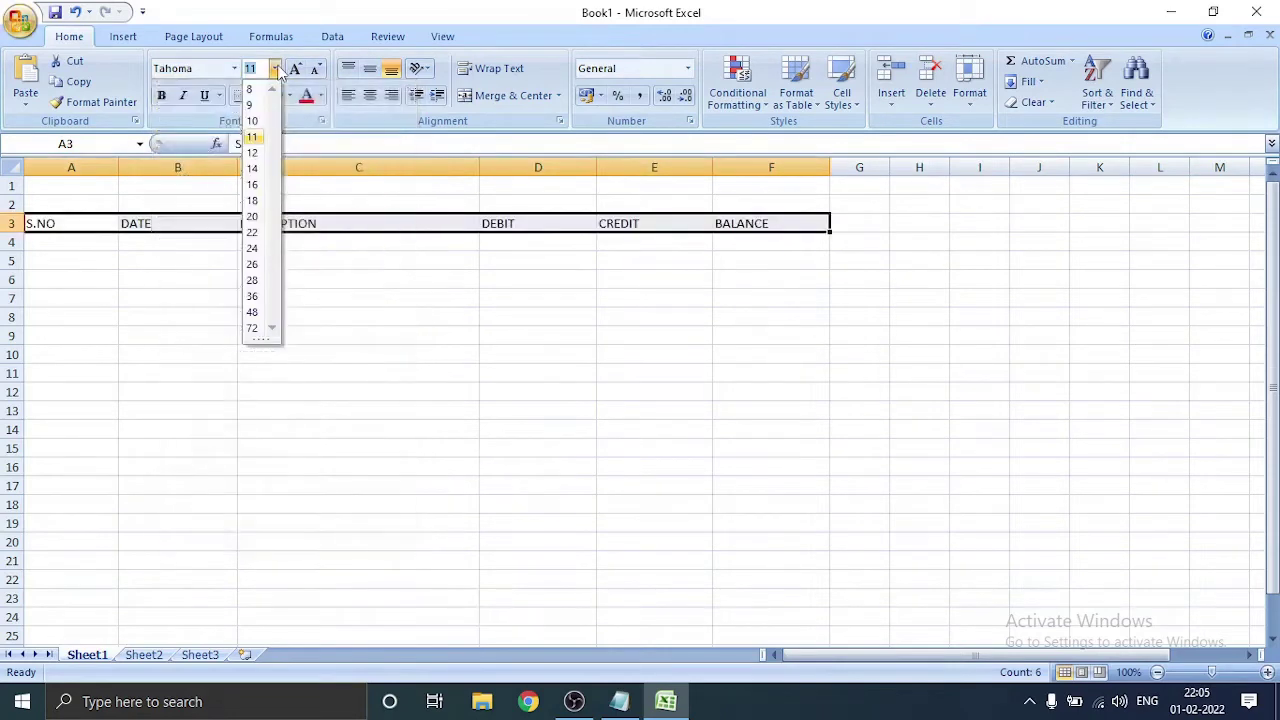
click(252, 249)
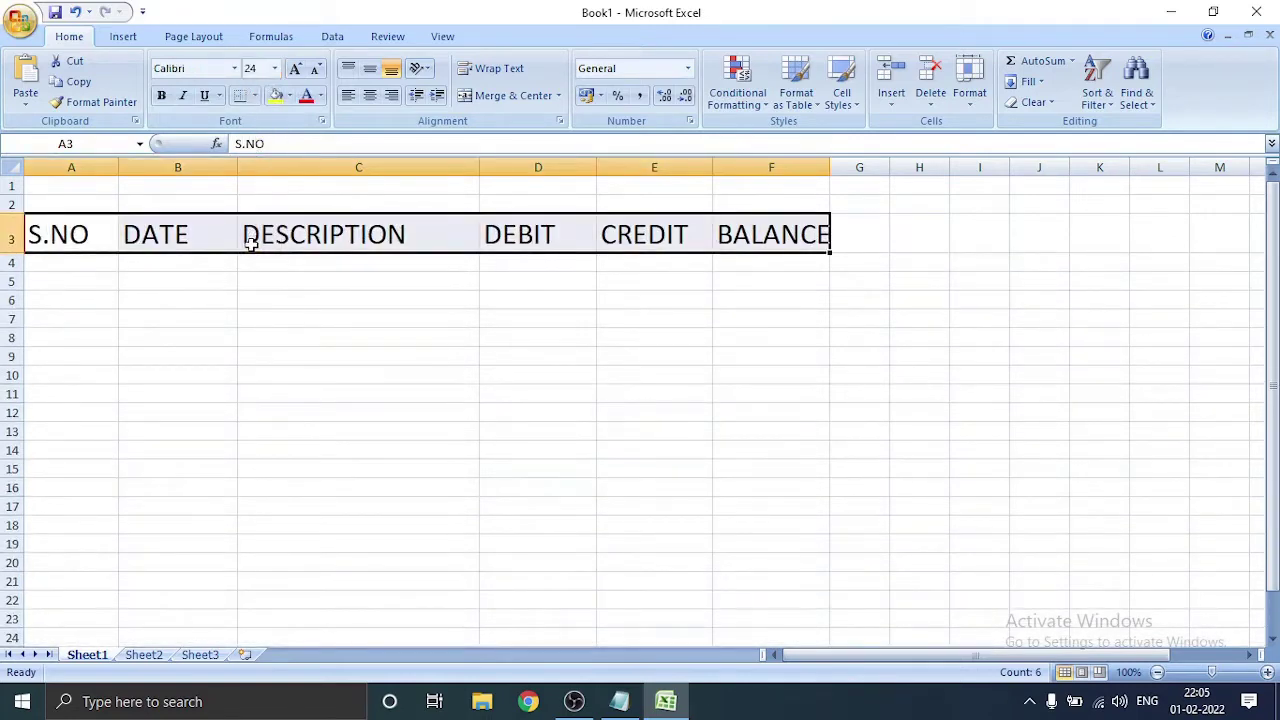
click(255, 96)
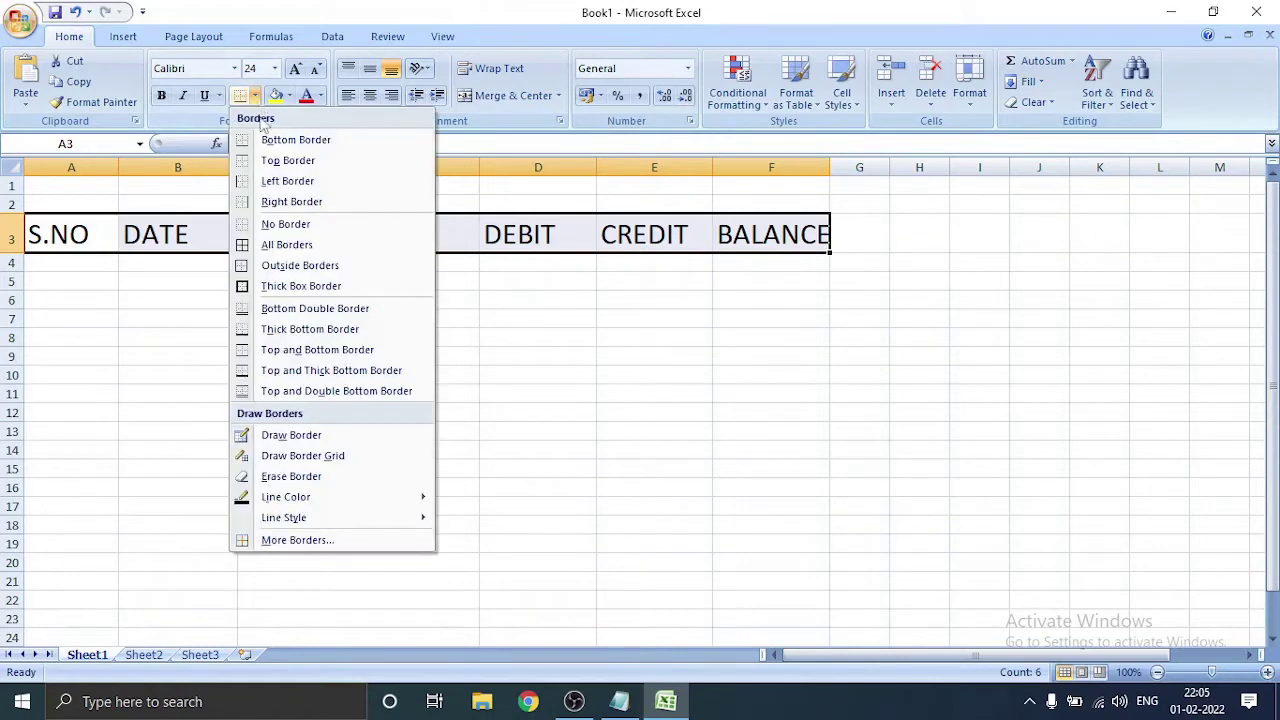
click(286, 245)
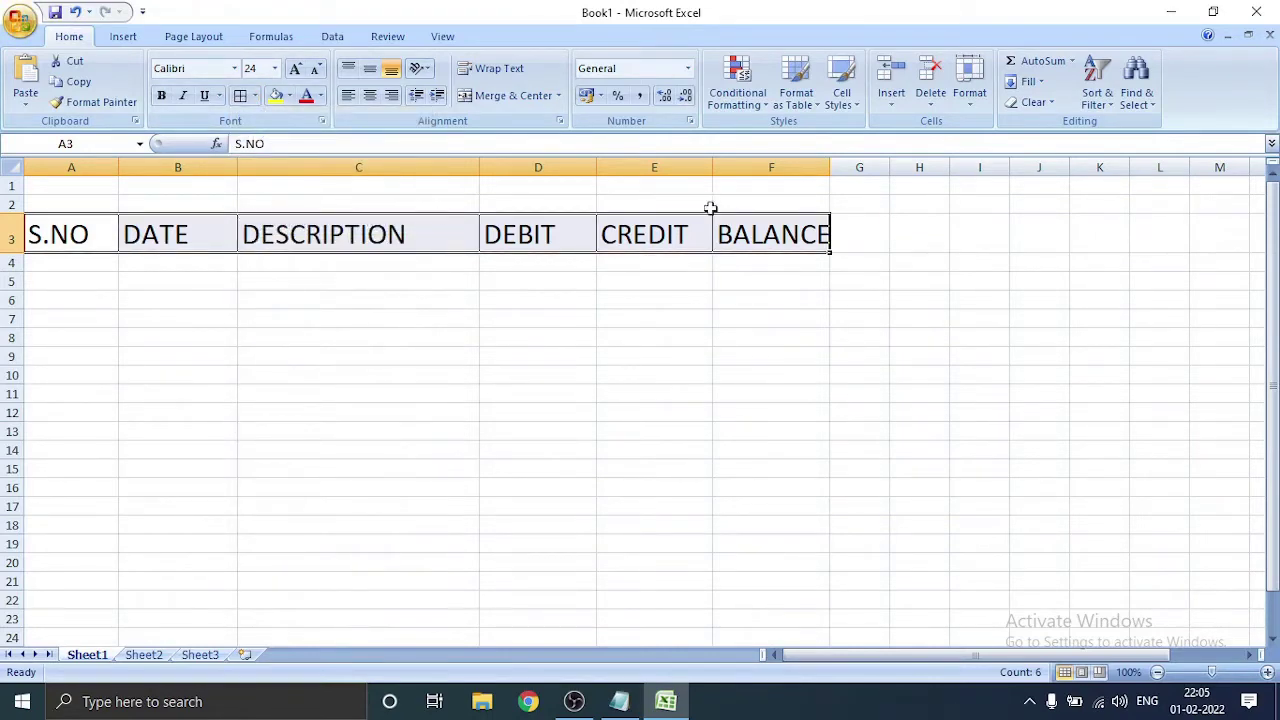
Step: Widen columns F, E and D so BALANCE and the other headings fit
drag(830, 167, 843, 169)
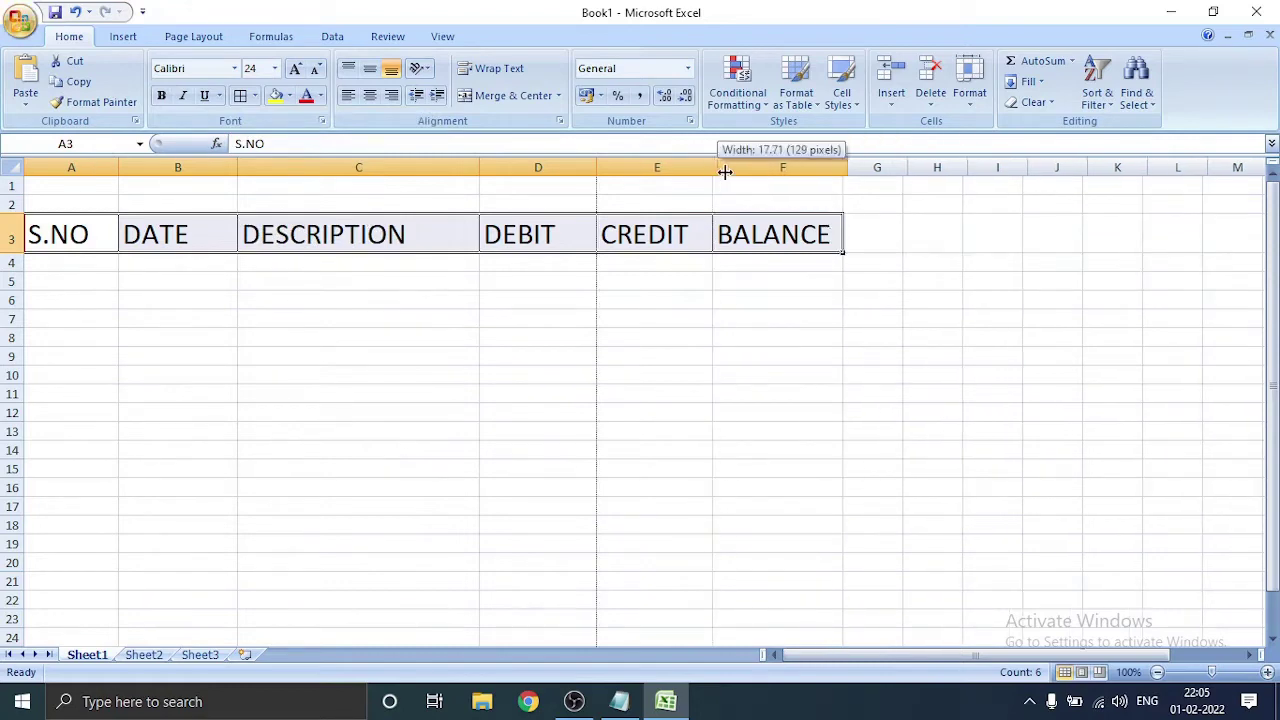
drag(716, 172, 728, 172)
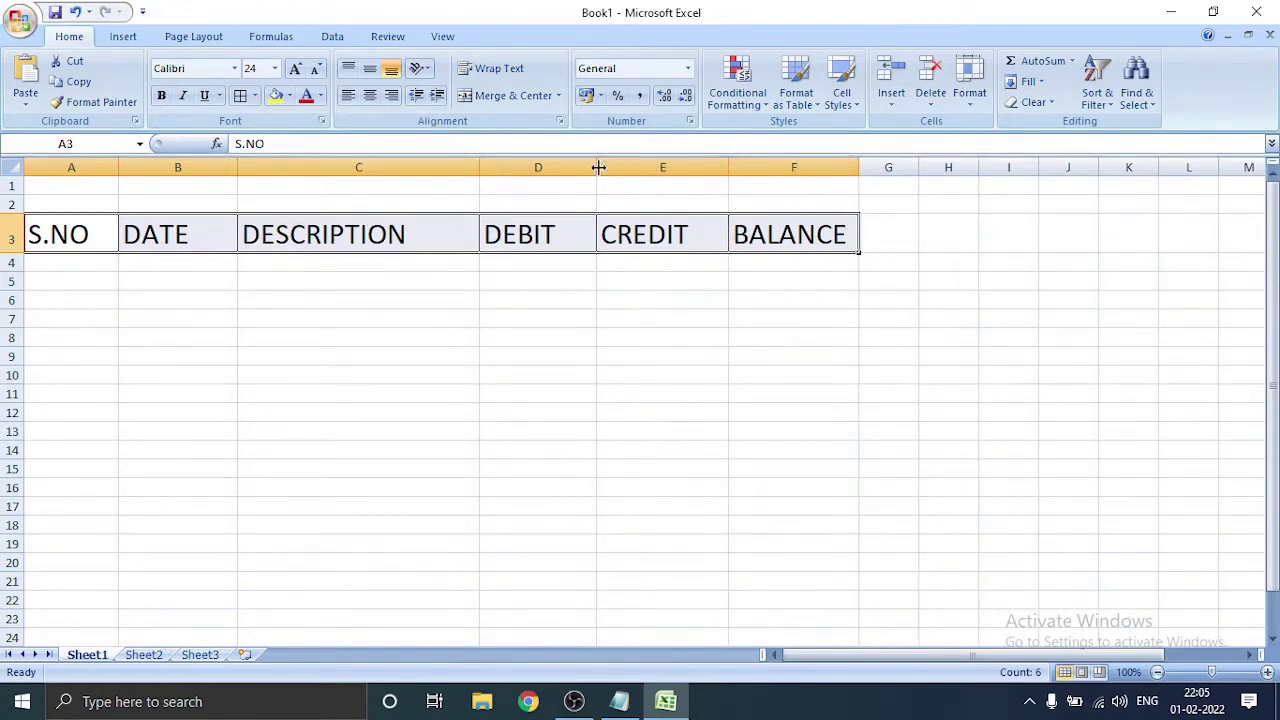
drag(596, 167, 609, 167)
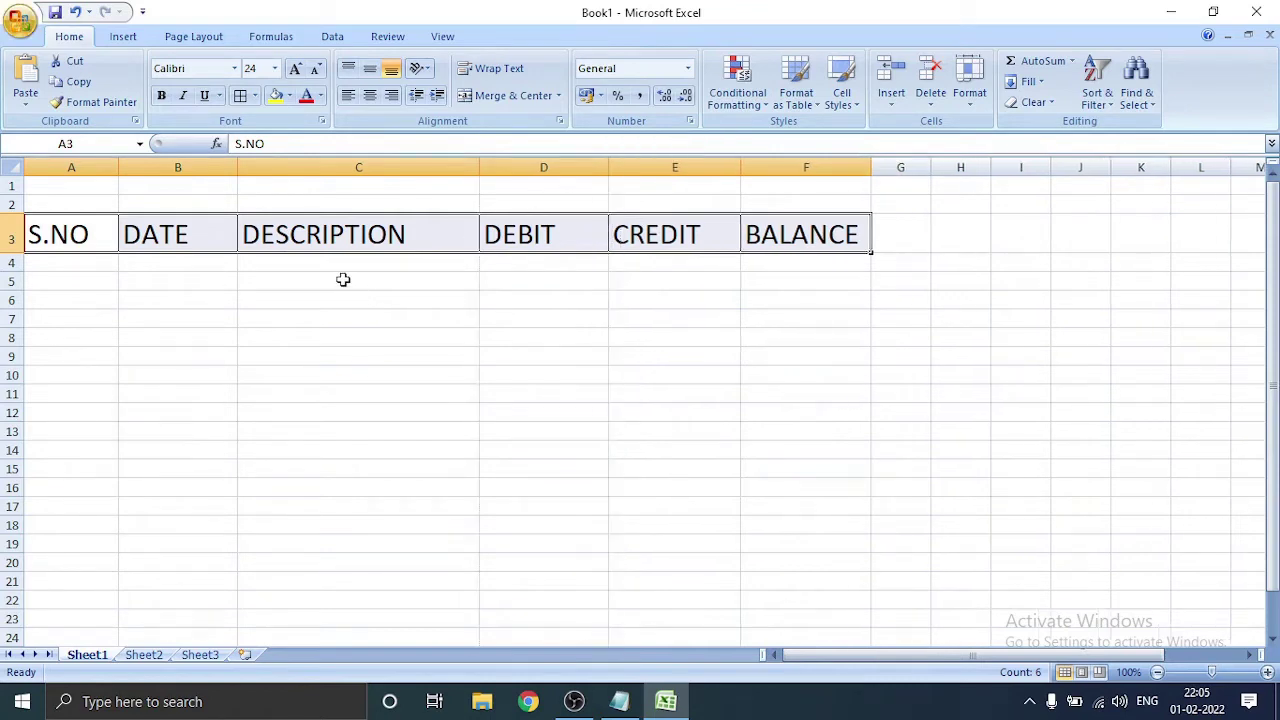
click(101, 266)
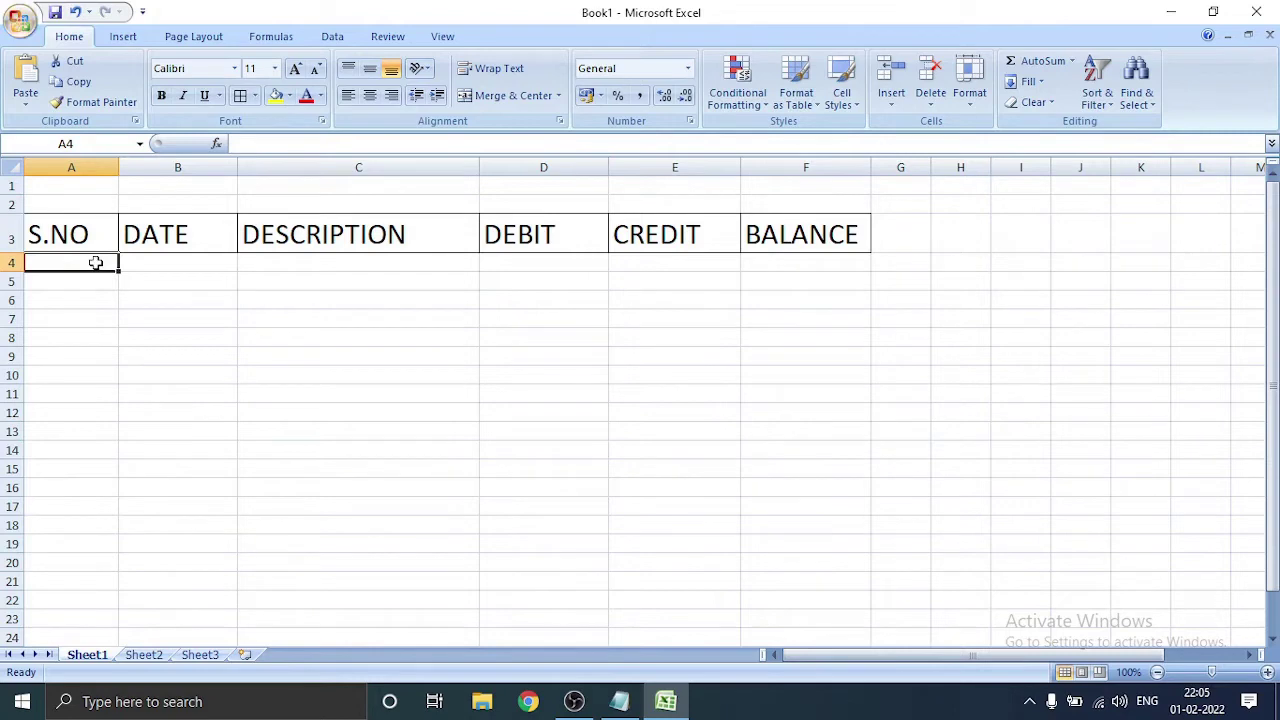
Step: Format the ledger range A4:F962 in Tahoma at size 18
mouse_move(96, 262)
mouse_down()
mouse_move(615, 282)
mouse_move(775, 270)
mouse_move(811, 717)
mouse_up()
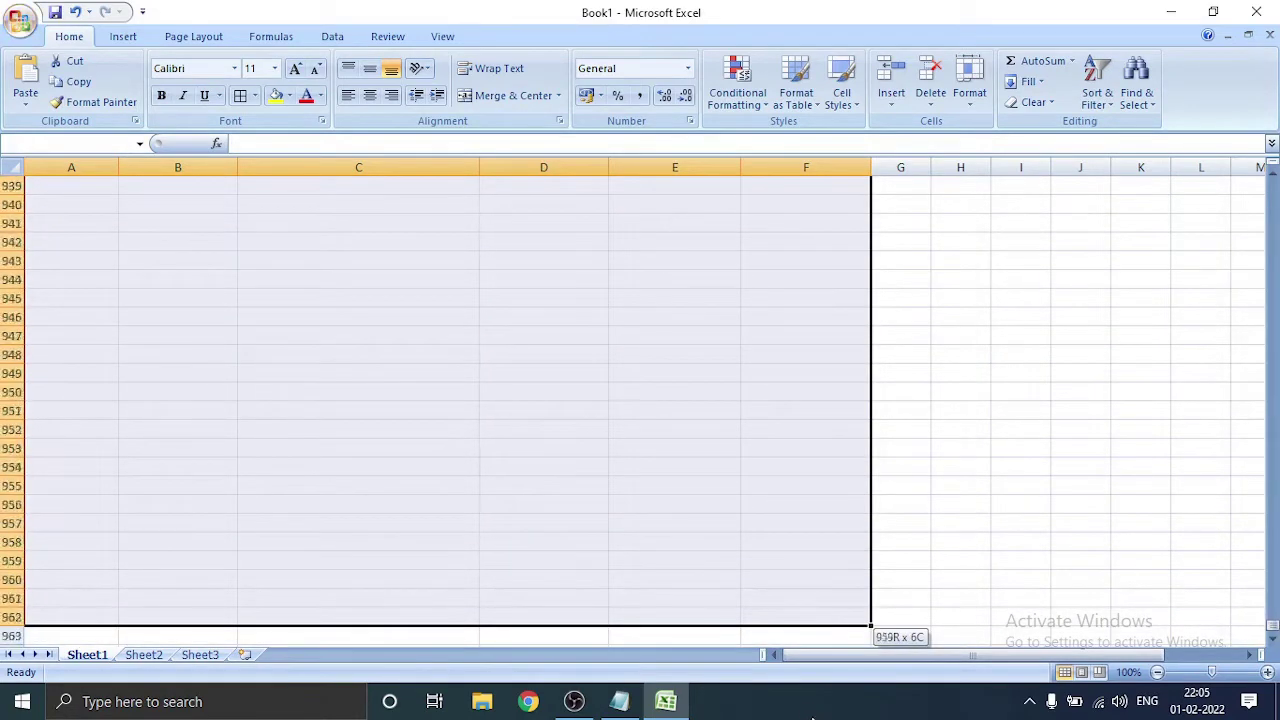
drag(811, 717, 811, 717)
click(234, 70)
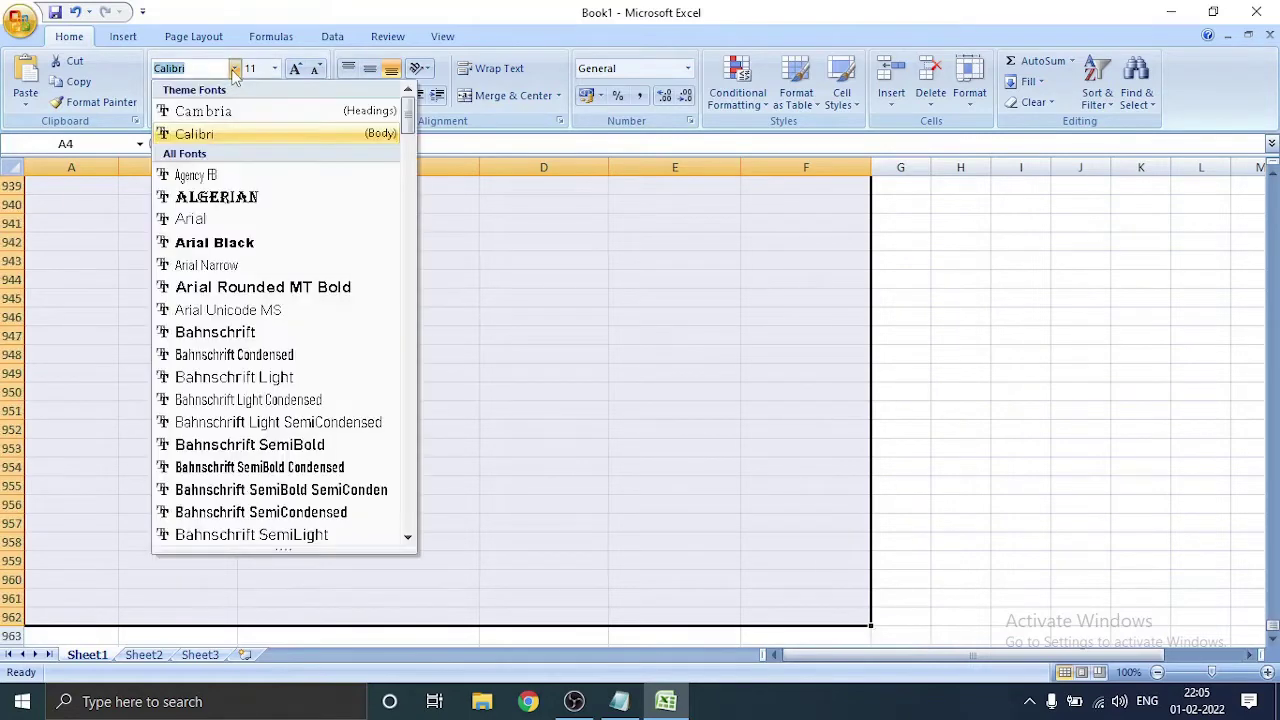
text(Tahoma)
key(Return)
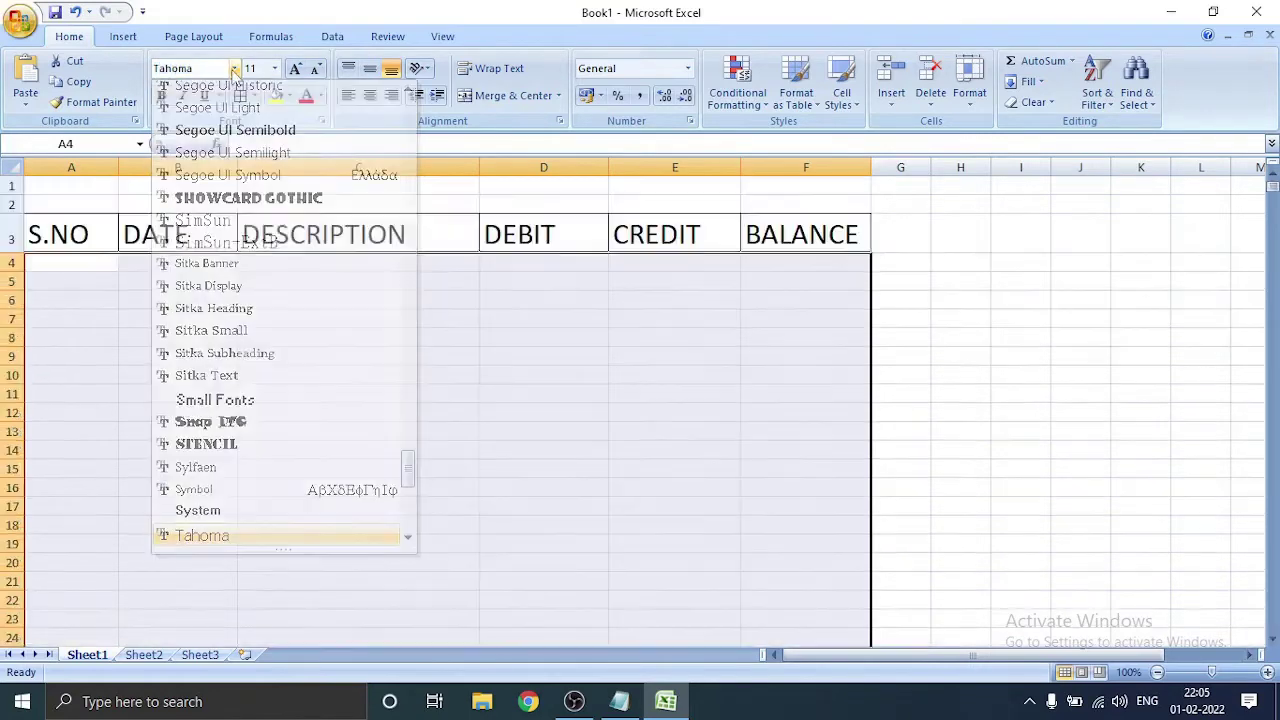
click(274, 69)
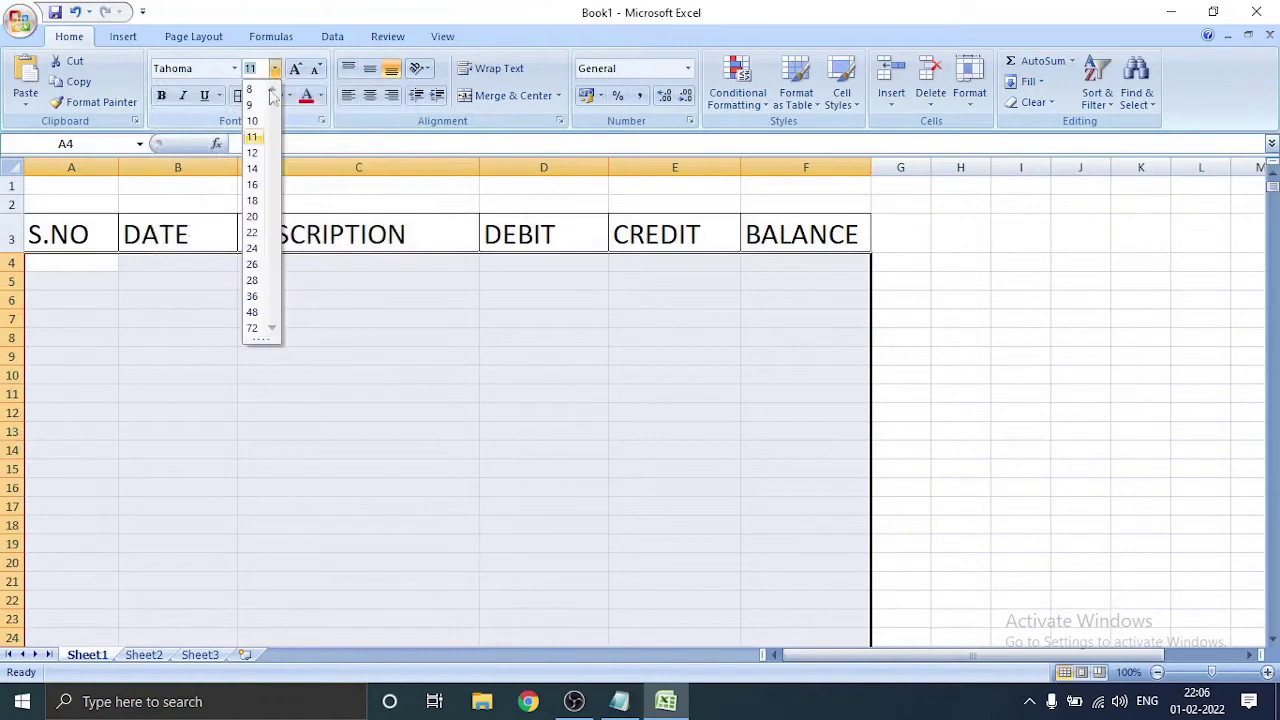
click(251, 202)
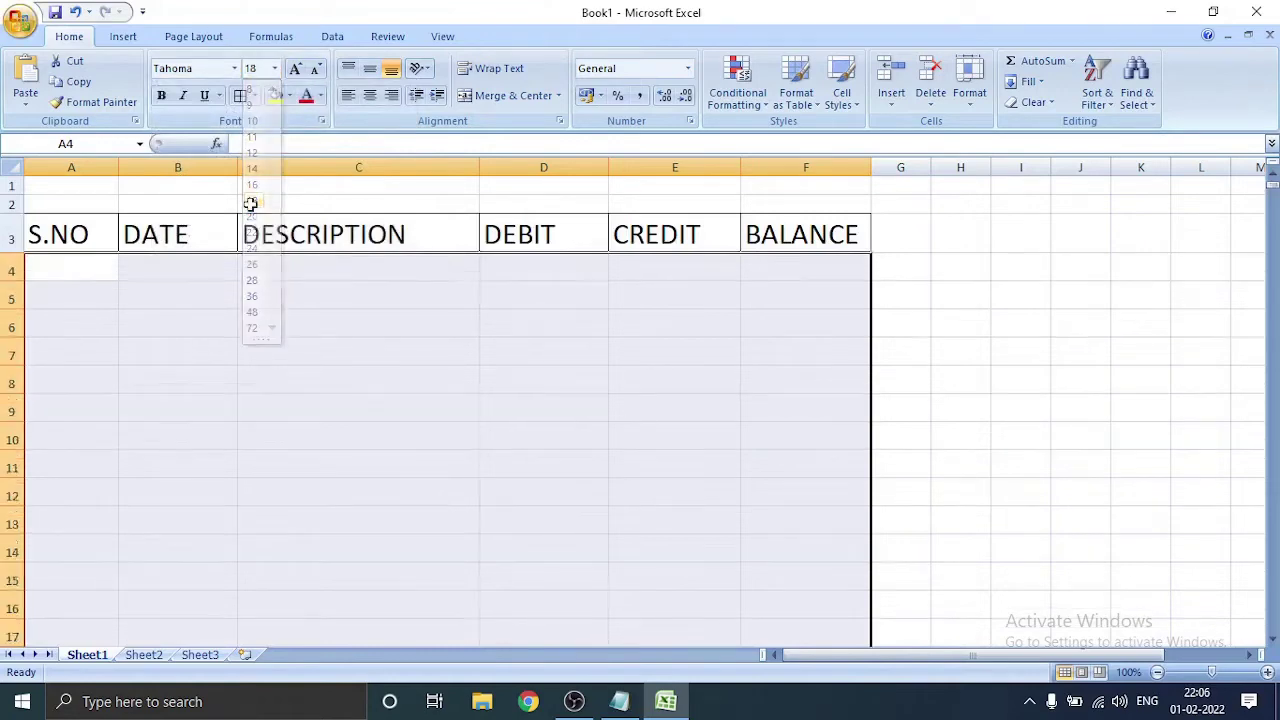
click(191, 279)
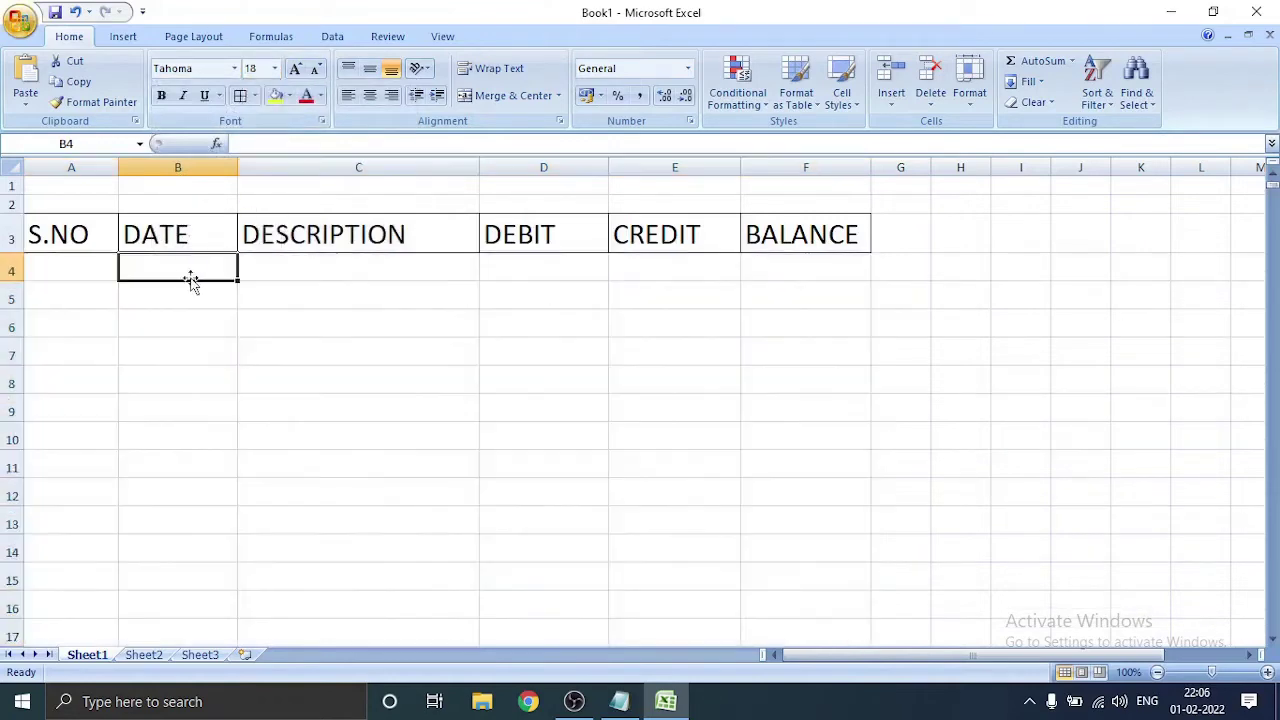
click(100, 240)
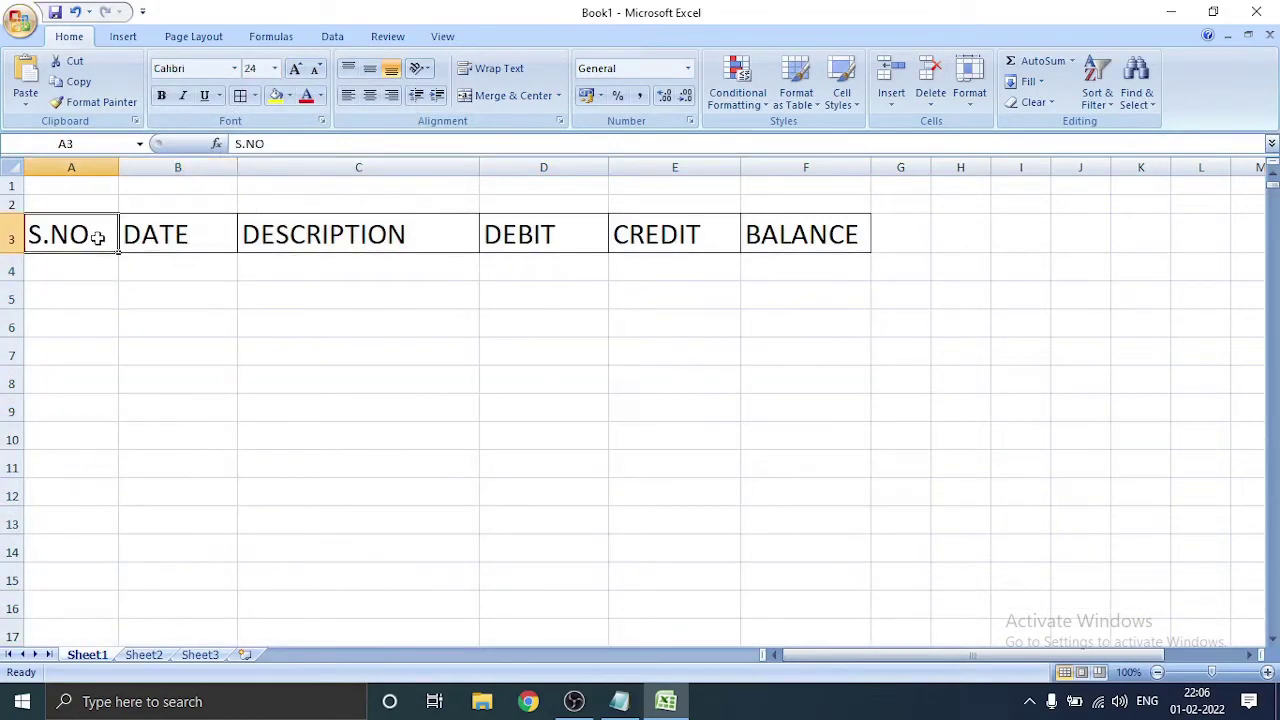
Step: Make the A3:F3 header row bold Tahoma
shift+click(776, 245)
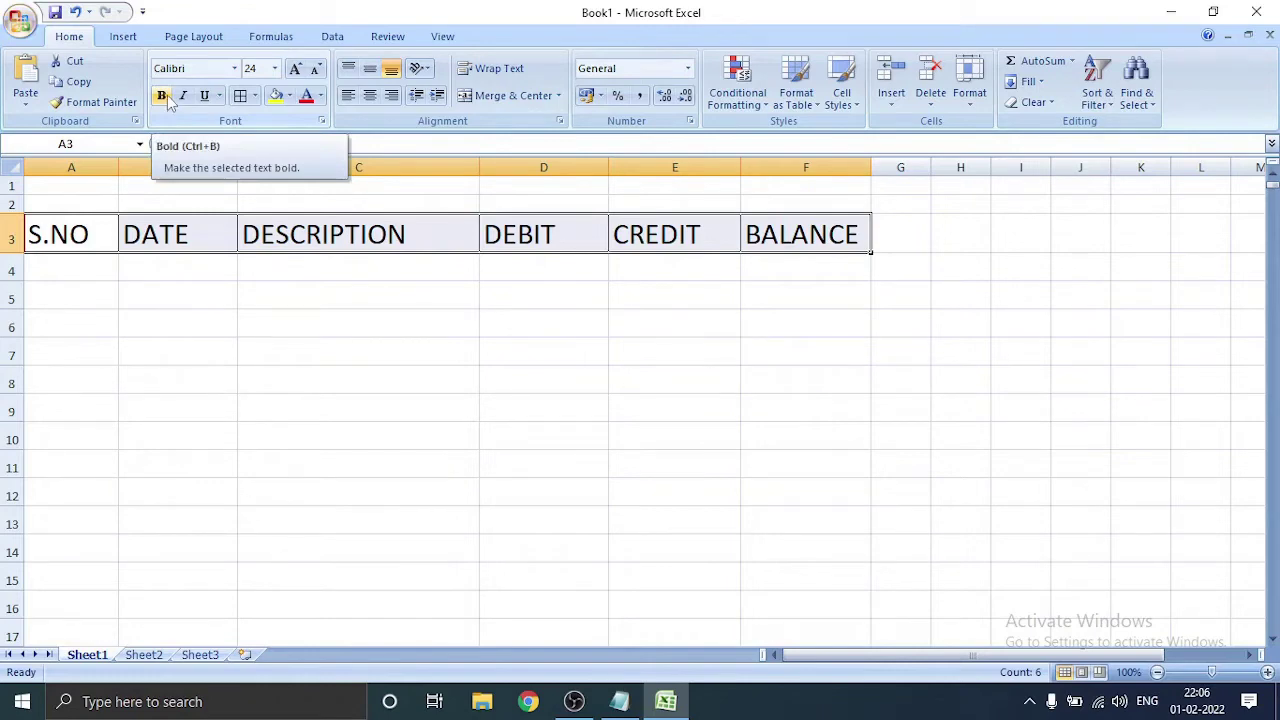
click(236, 70)
text(Tahoma)
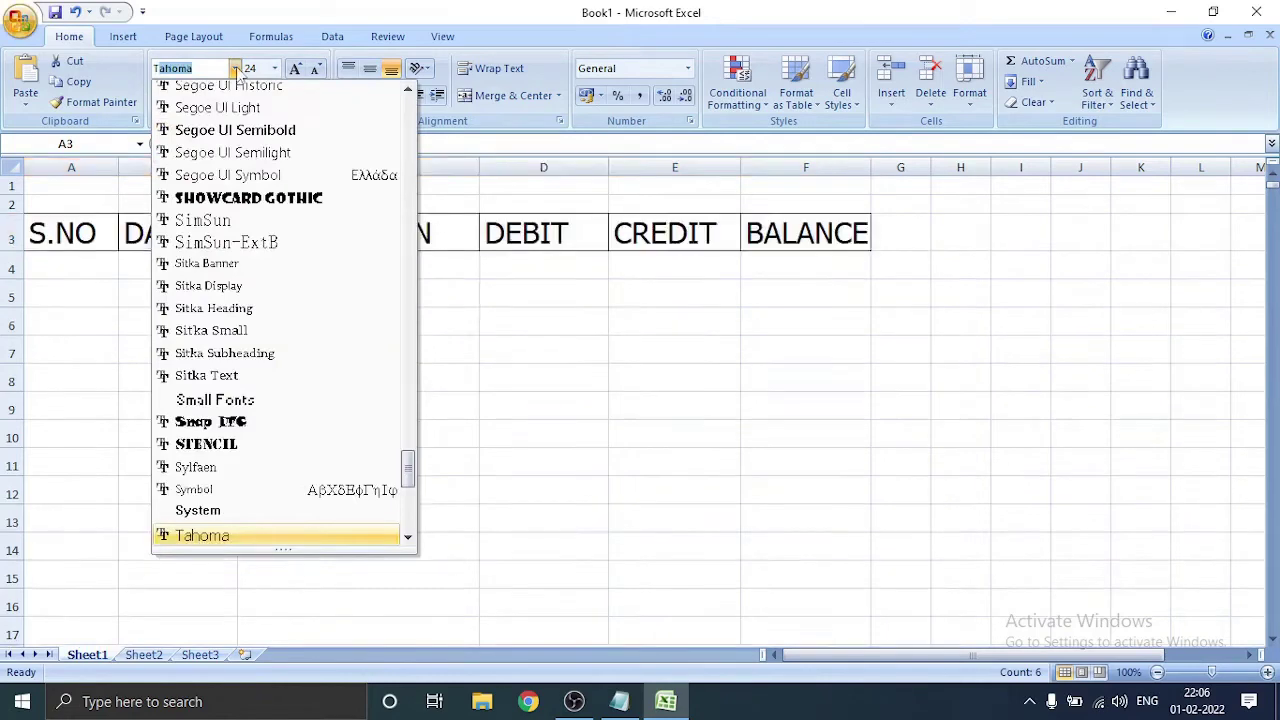
key(Return)
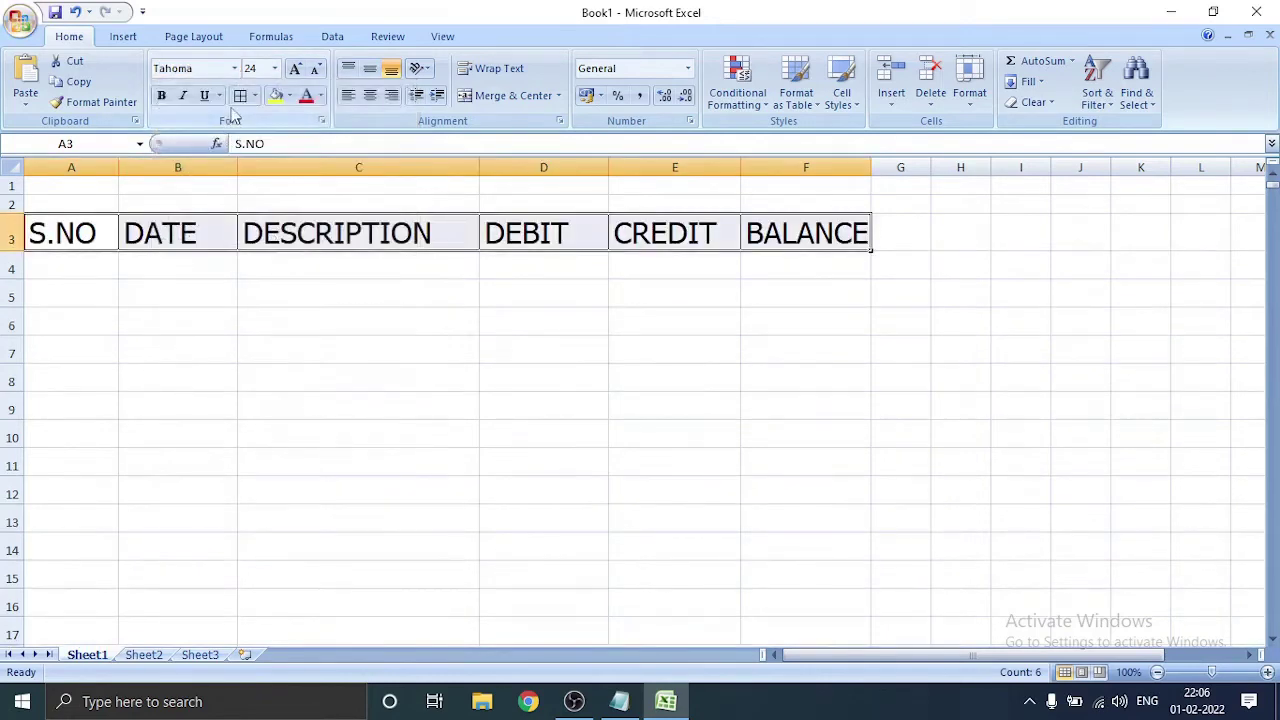
click(163, 95)
click(64, 269)
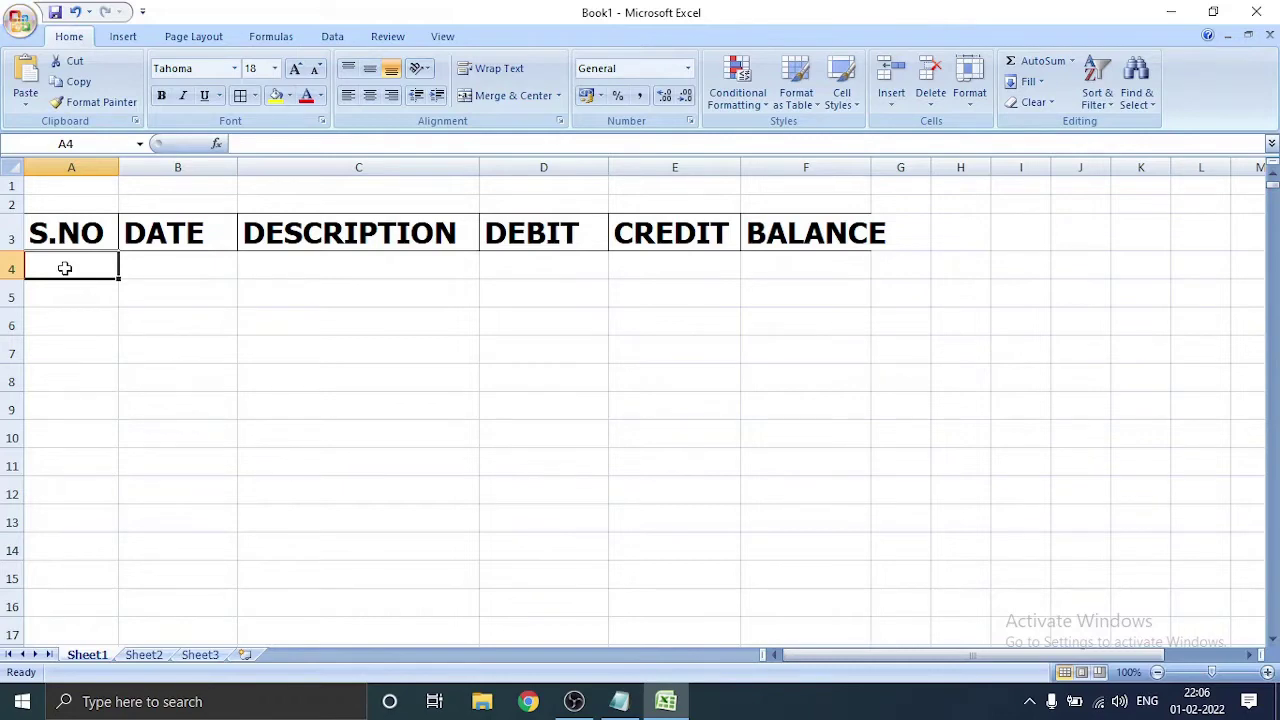
Step: Enter =IF(C4<>"",COUNTA($C$4:C4),"") in A4 as the serial-number formula
text(=)
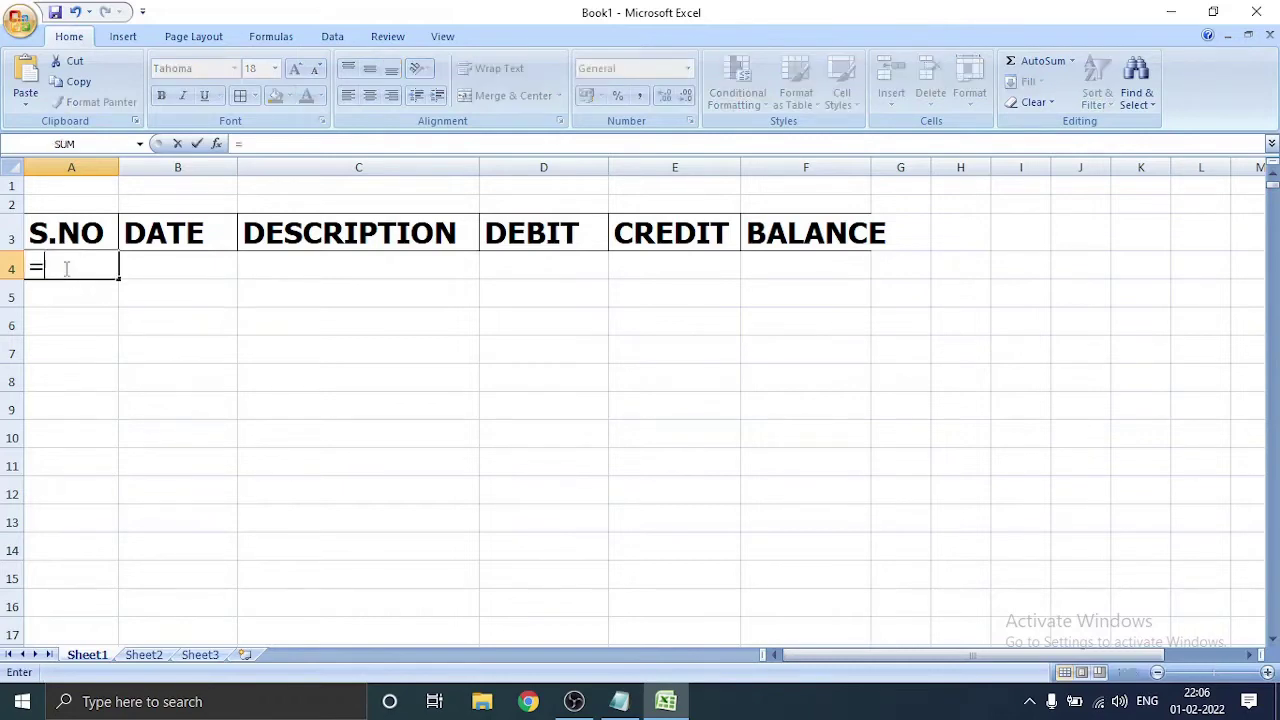
text(IF)
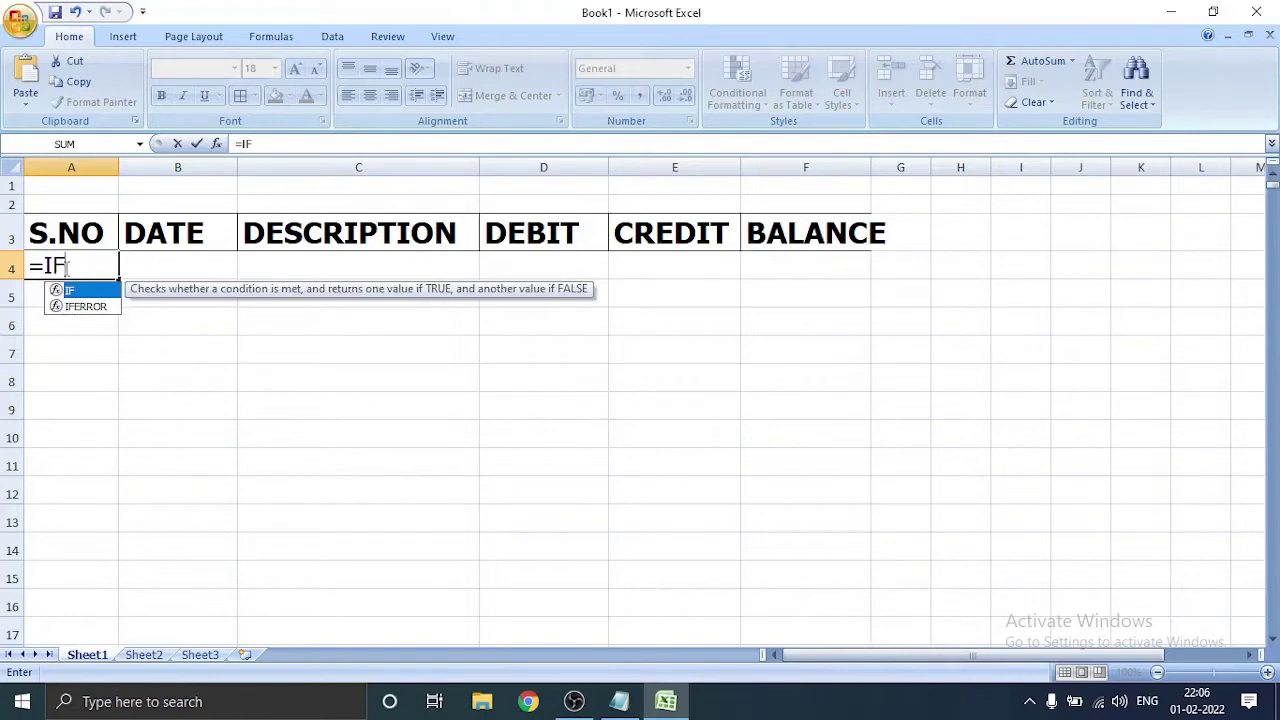
text(()
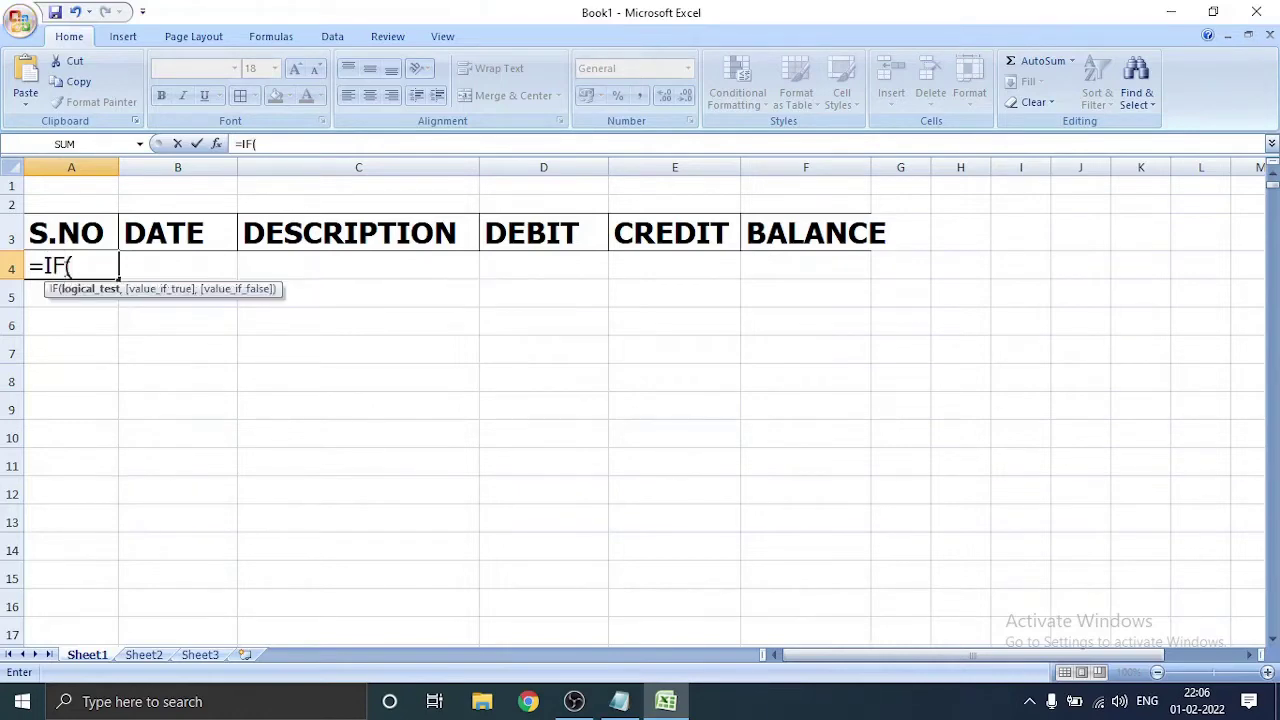
text(C4)
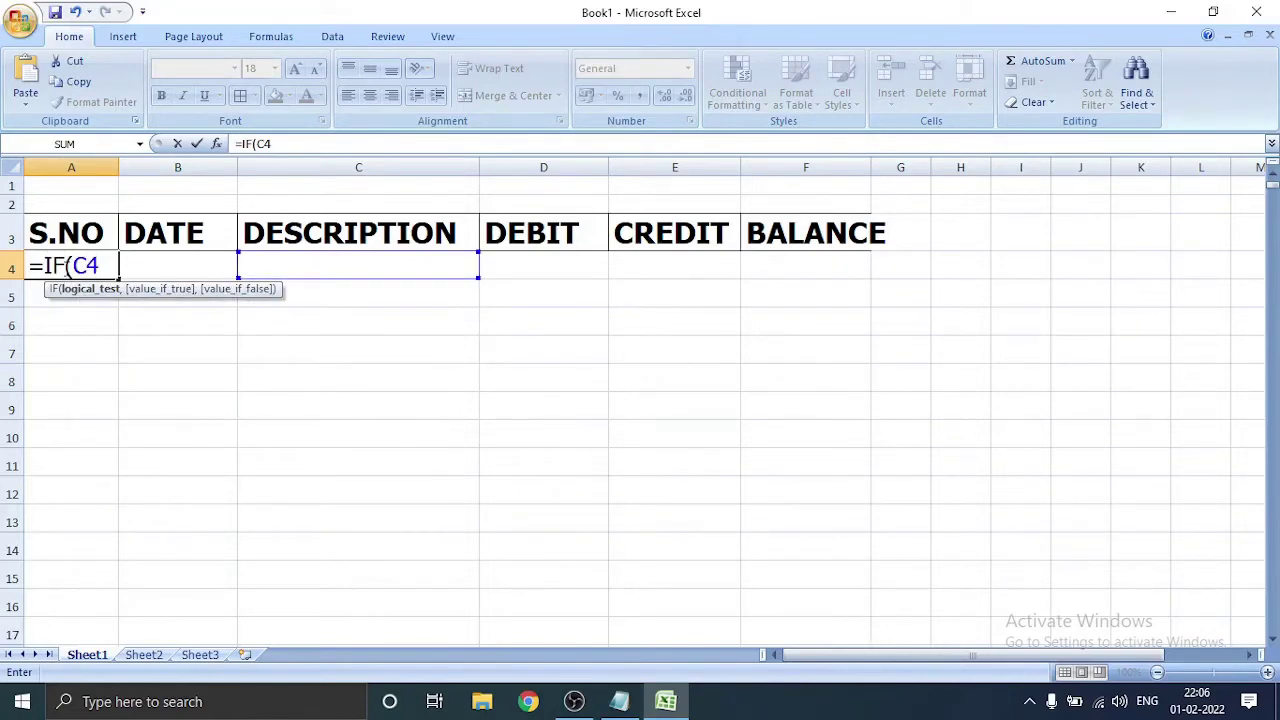
text(<)
text(>)
text("")
text(,)
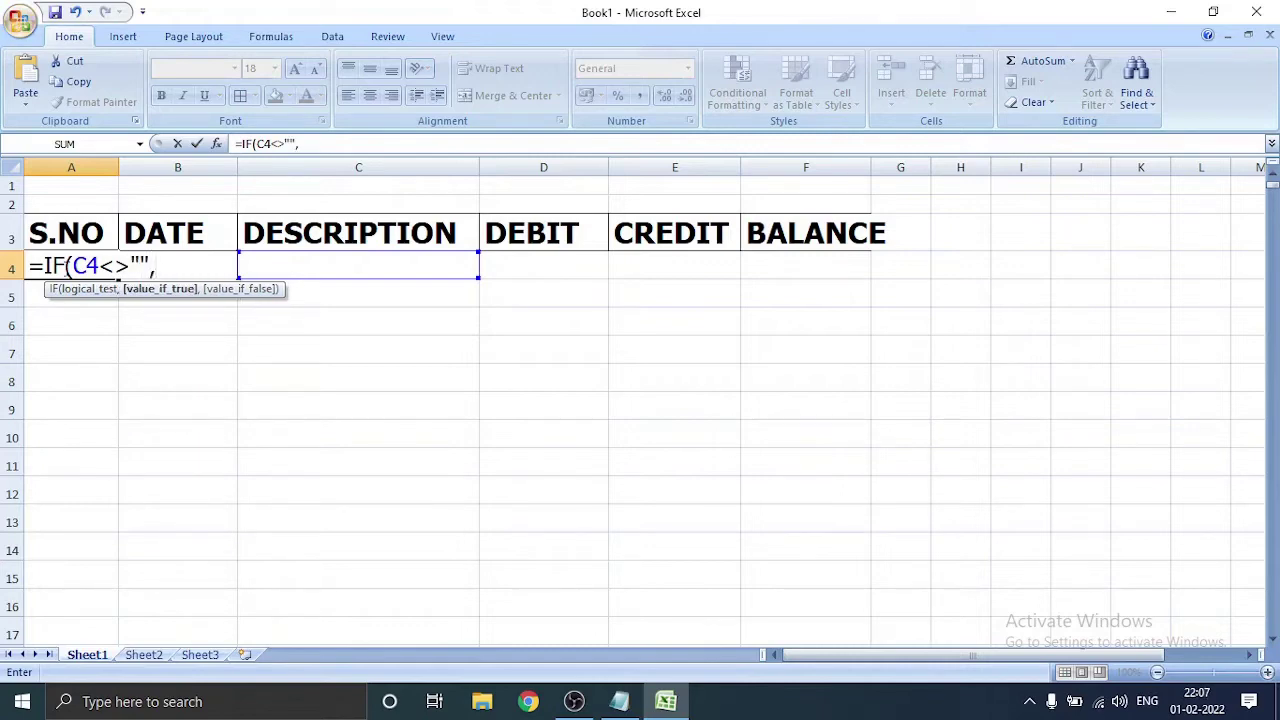
text(COUN)
key(Down)
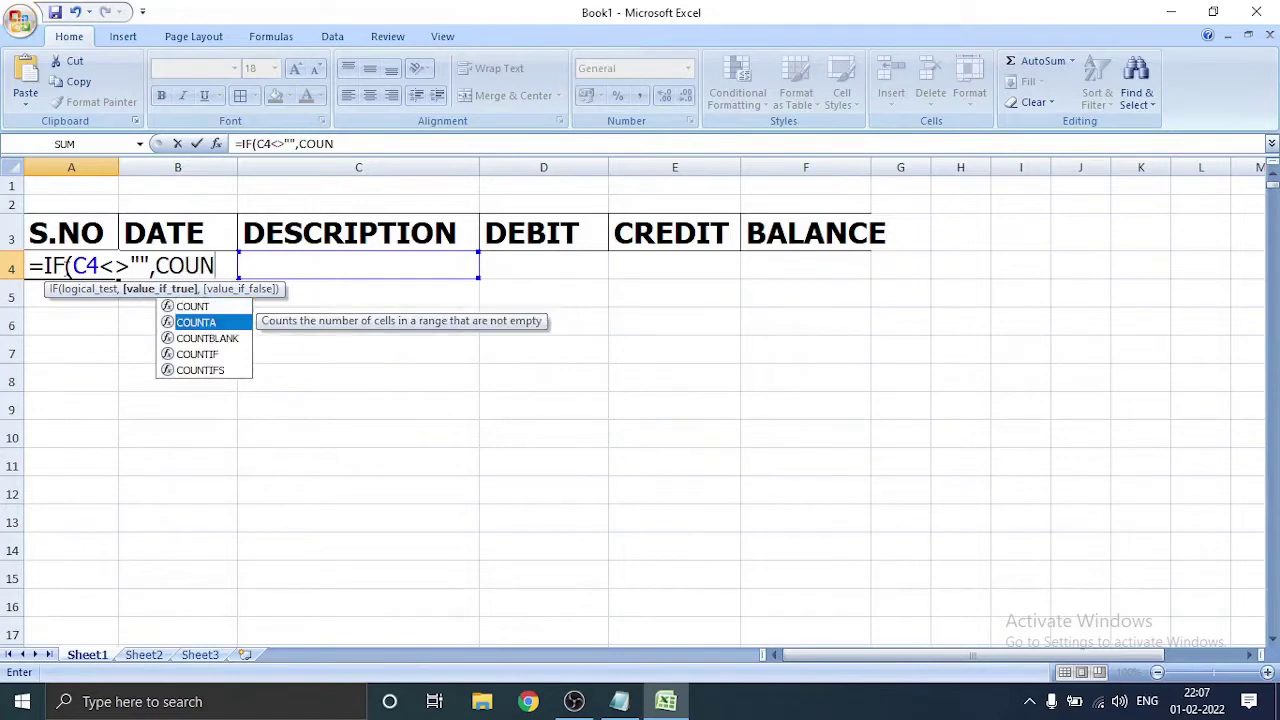
key(Tab)
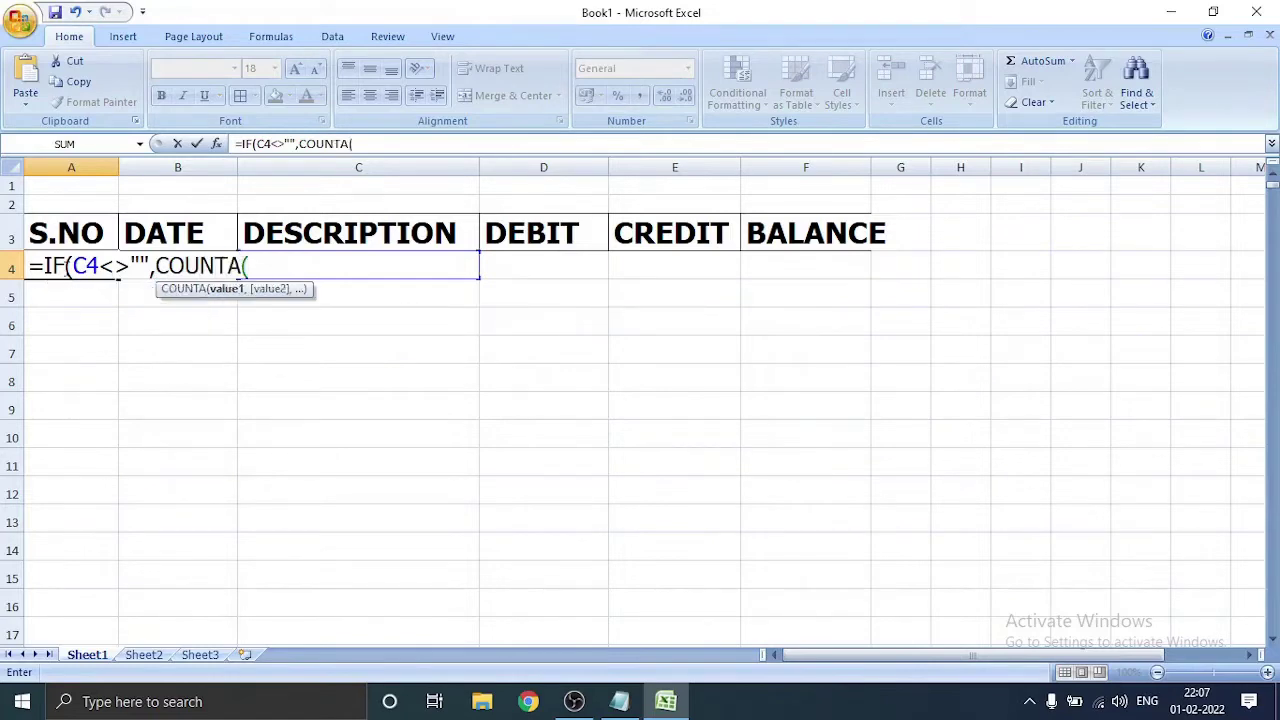
text(()
key(BackSpace)
text($)
text(C$4)
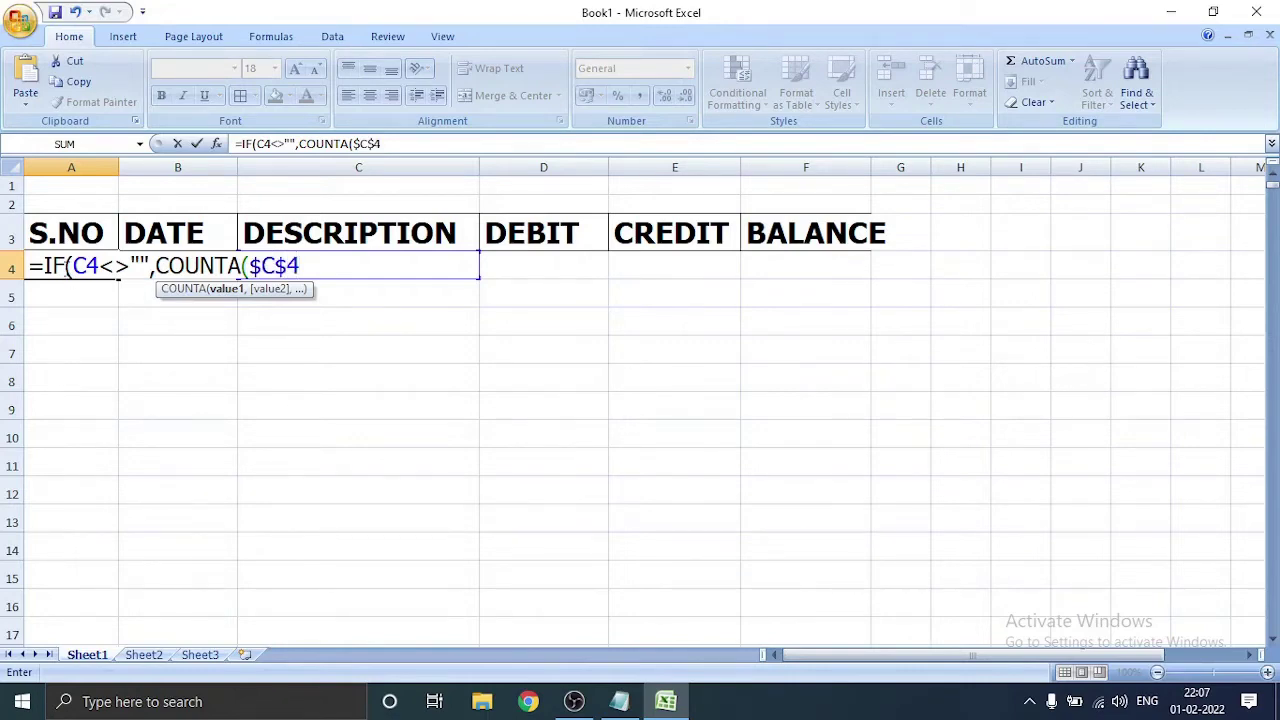
text(:C4)
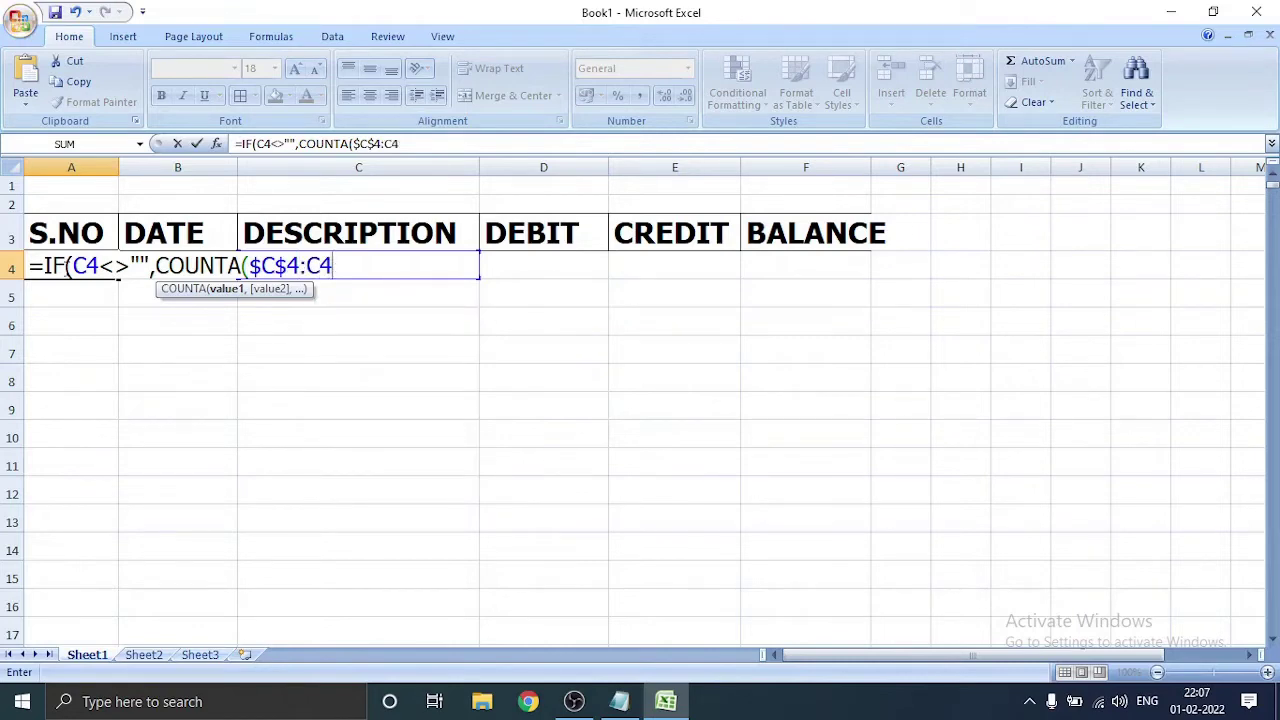
text(),)
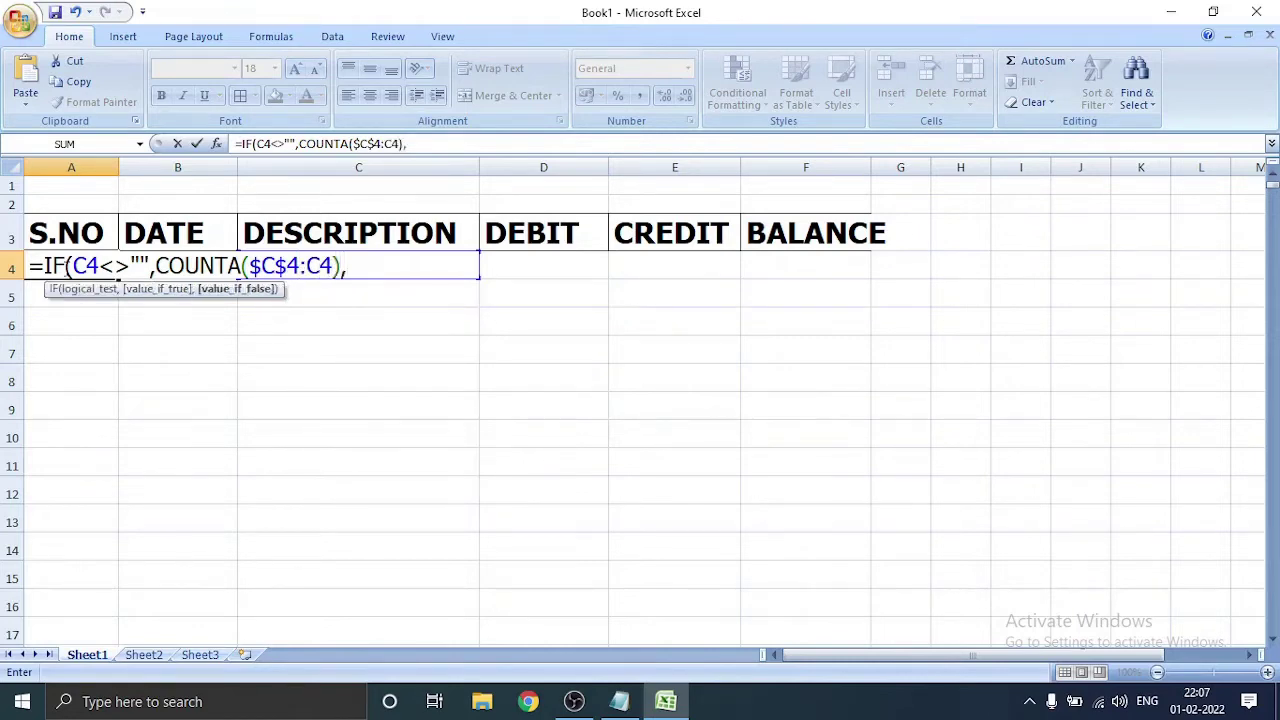
text(""))
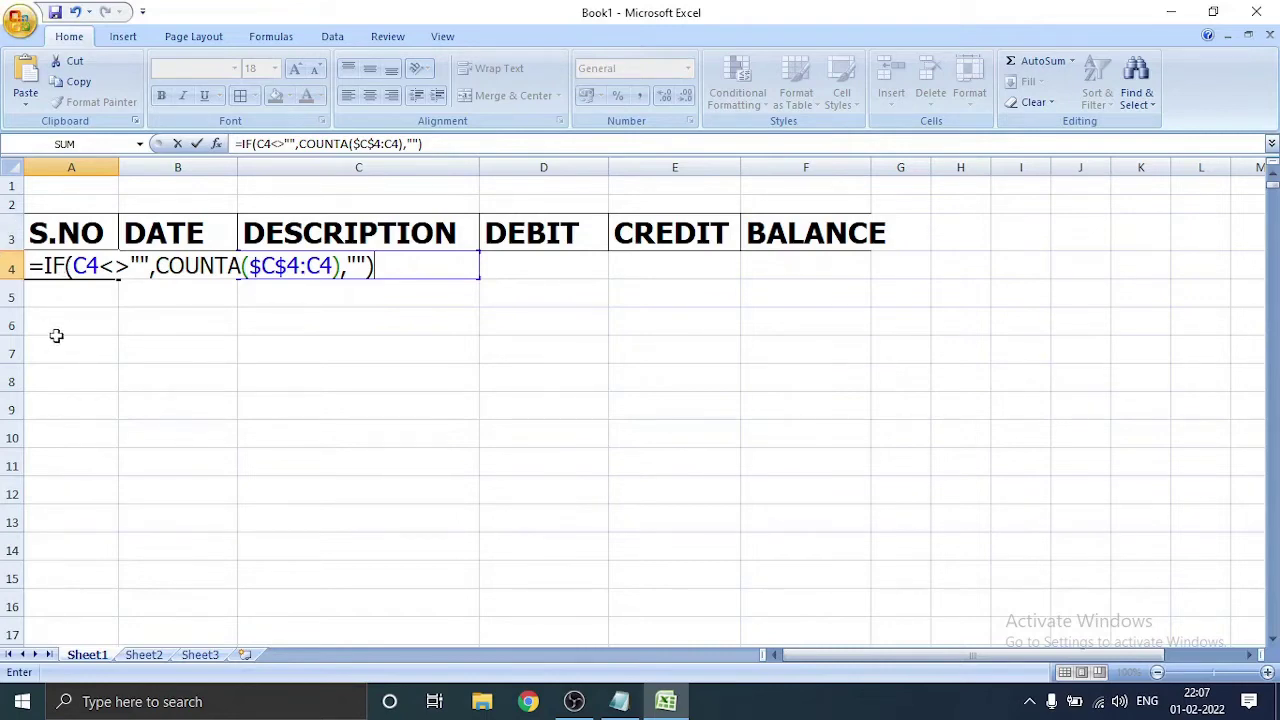
click(61, 299)
click(97, 270)
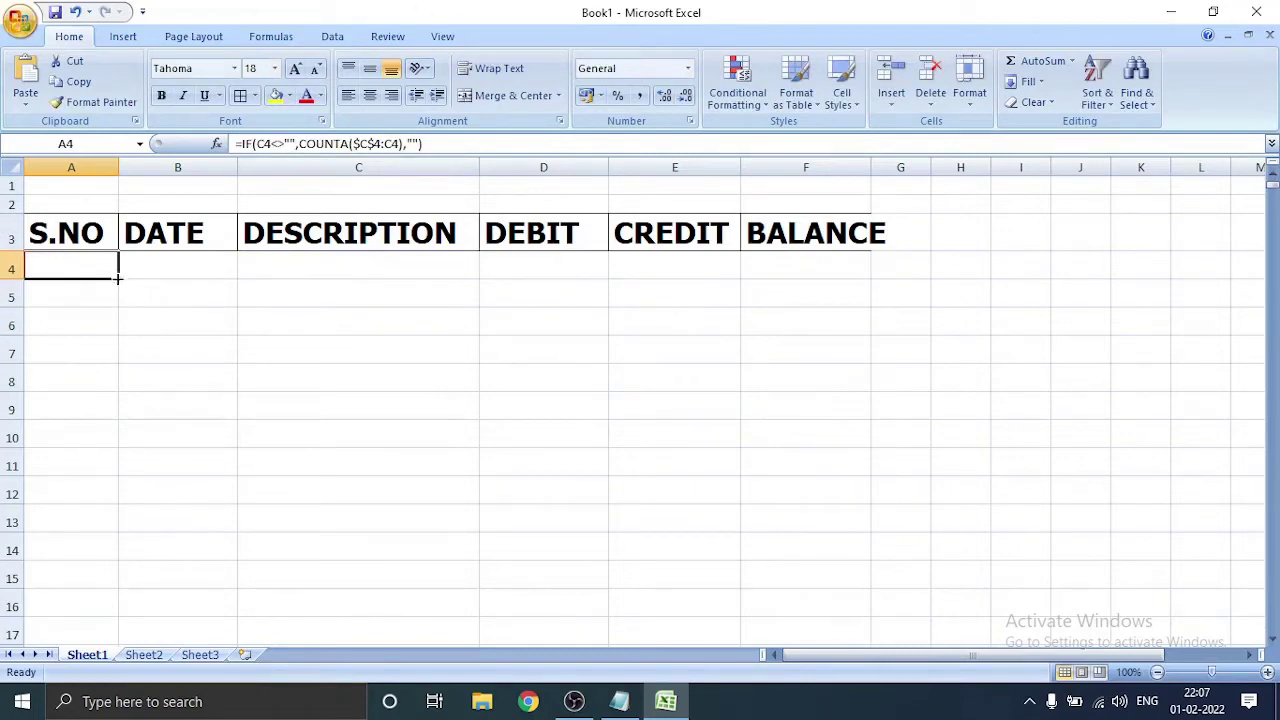
Step: Fill the A4 serial-number formula down column A through A500
mouse_move(116, 279)
mouse_down()
mouse_move(68, 712)
mouse_move(80, 710)
mouse_up()
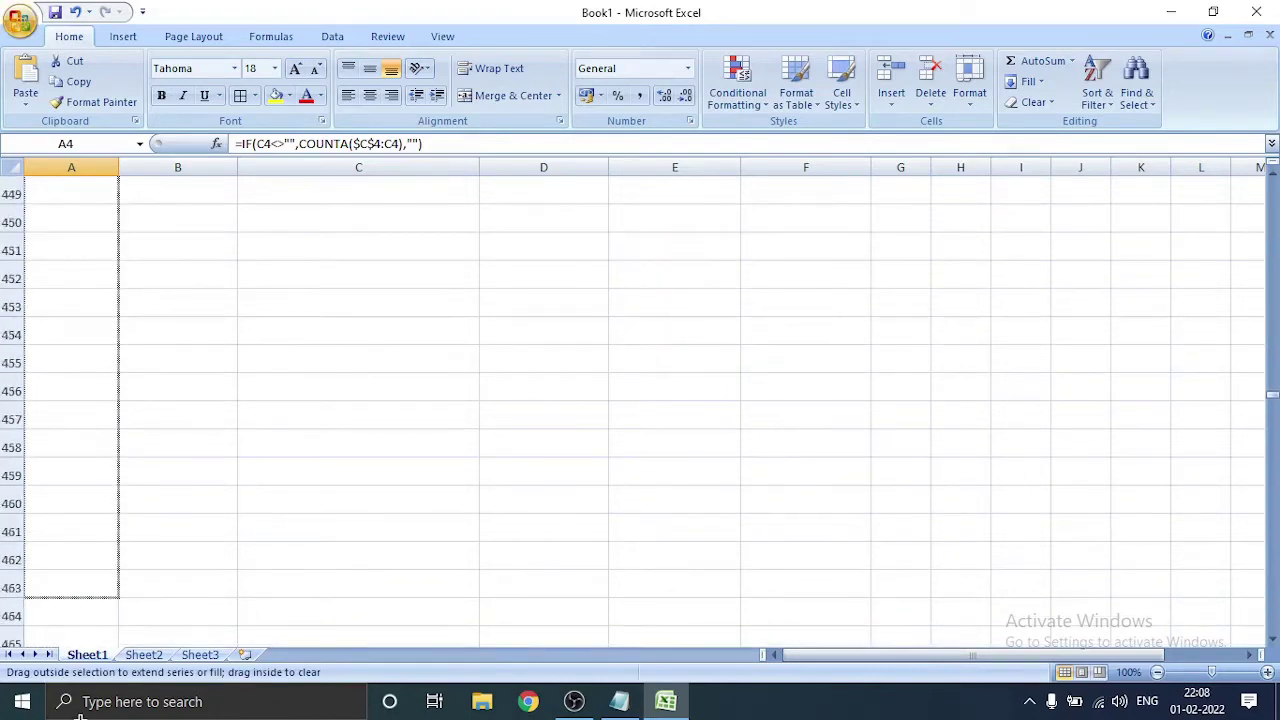
mouse_move(80, 710)
mouse_down()
mouse_move(89, 169)
mouse_move(78, 203)
mouse_up()
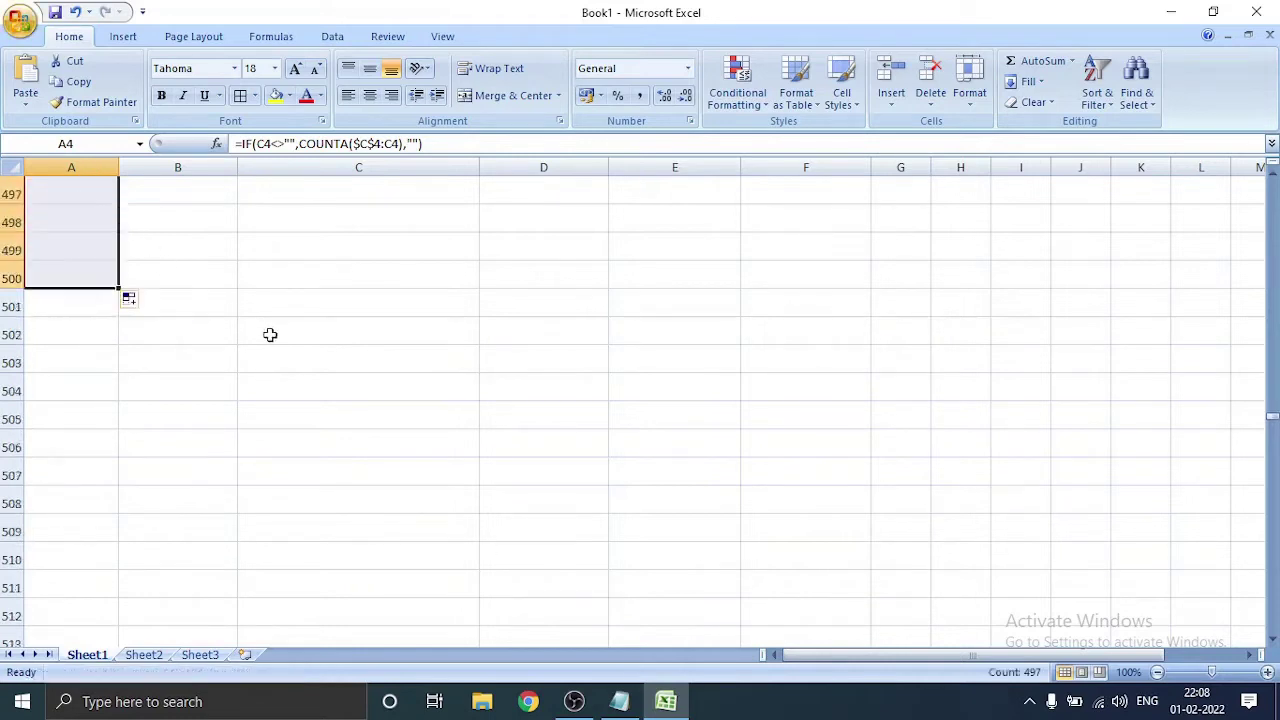
scroll(271, 334, up, 8)
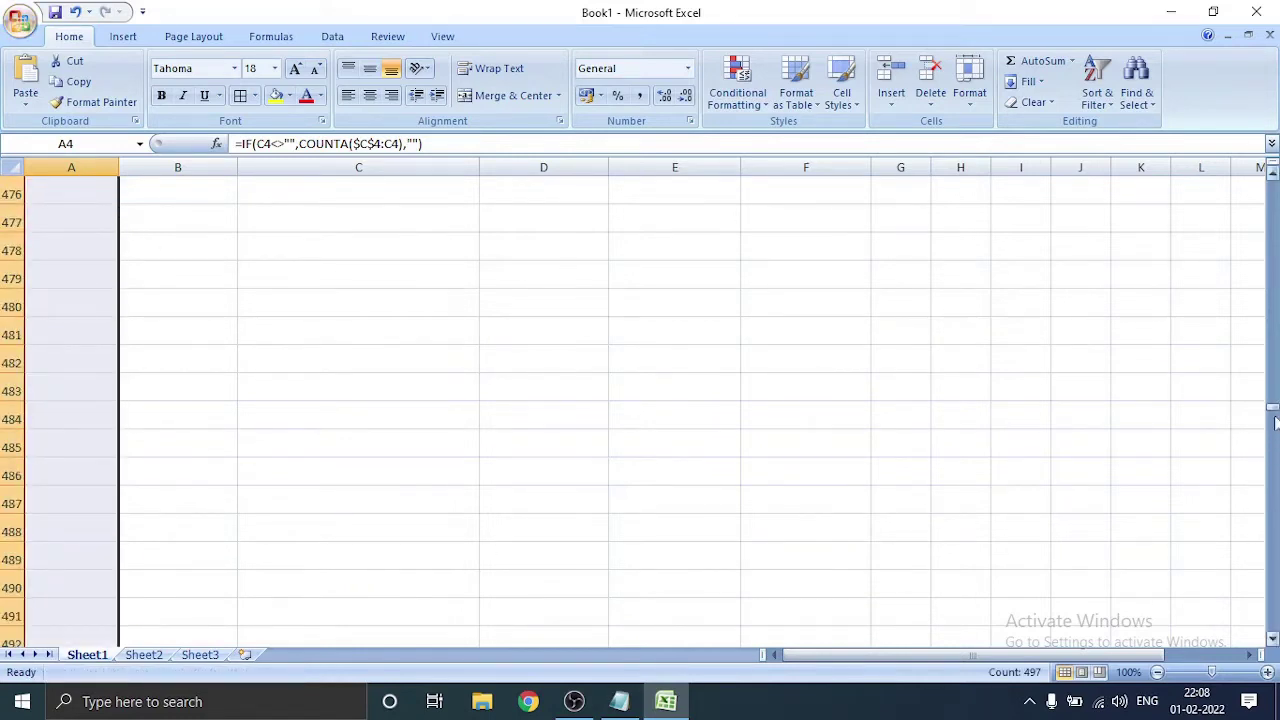
drag(1273, 412, 1257, 170)
click(319, 272)
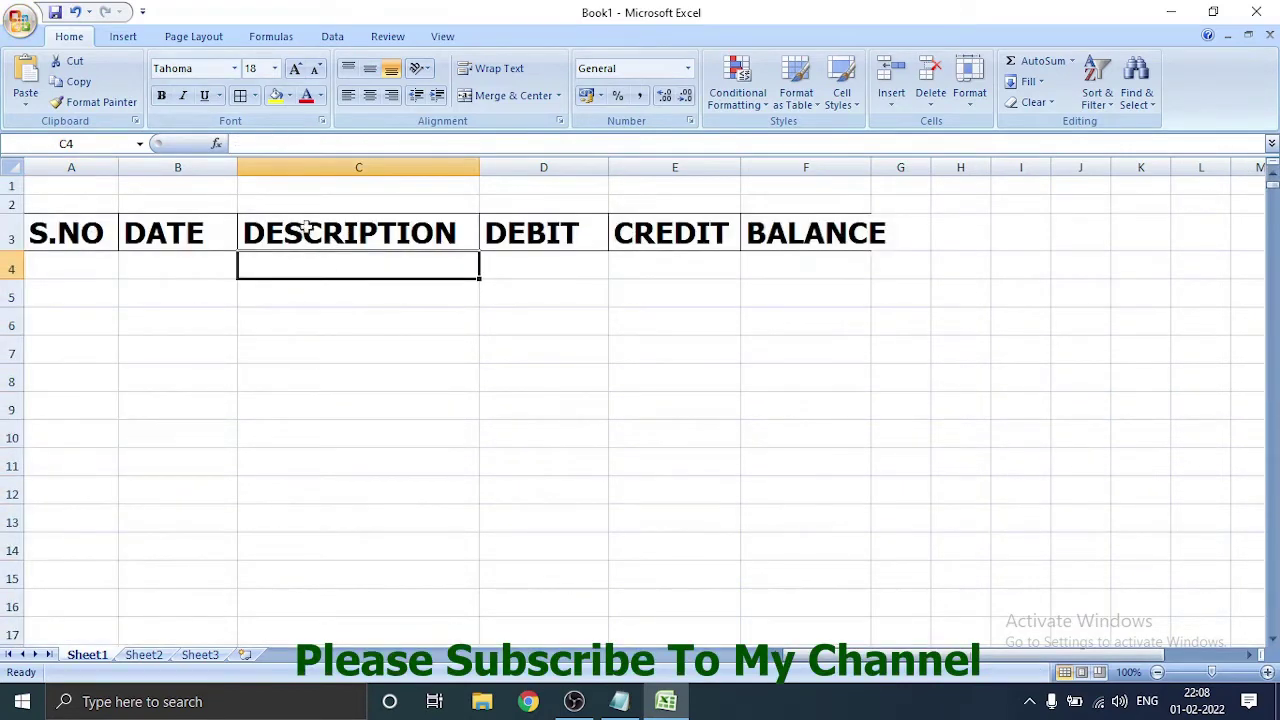
Step: Enter 'Last month balance' in C4 with a debit of 11530 in D4
text(Las)
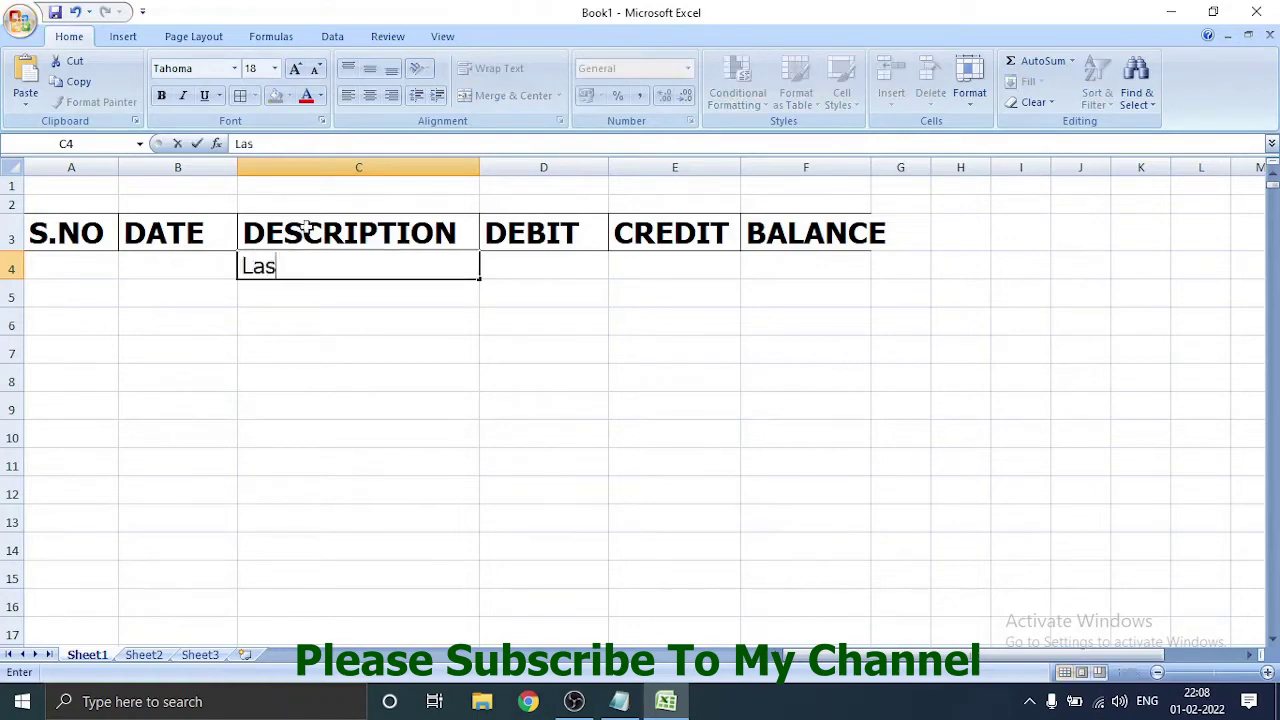
text(t month )
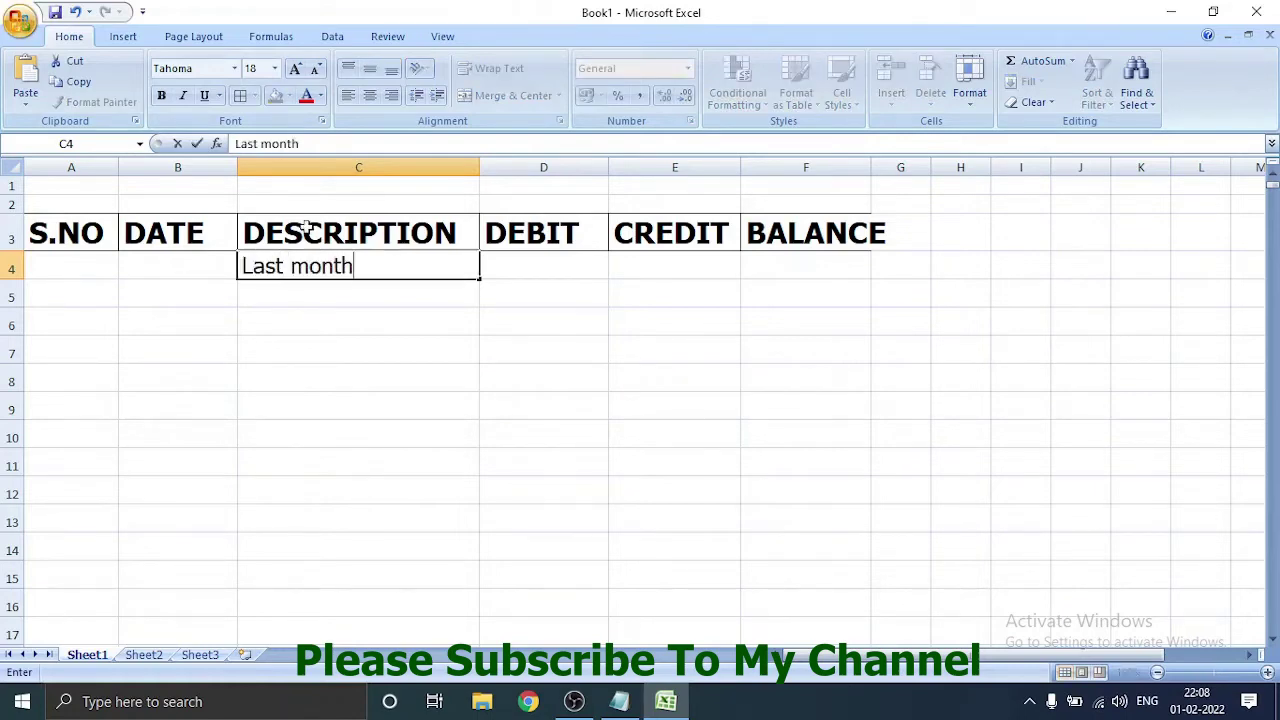
text(balance)
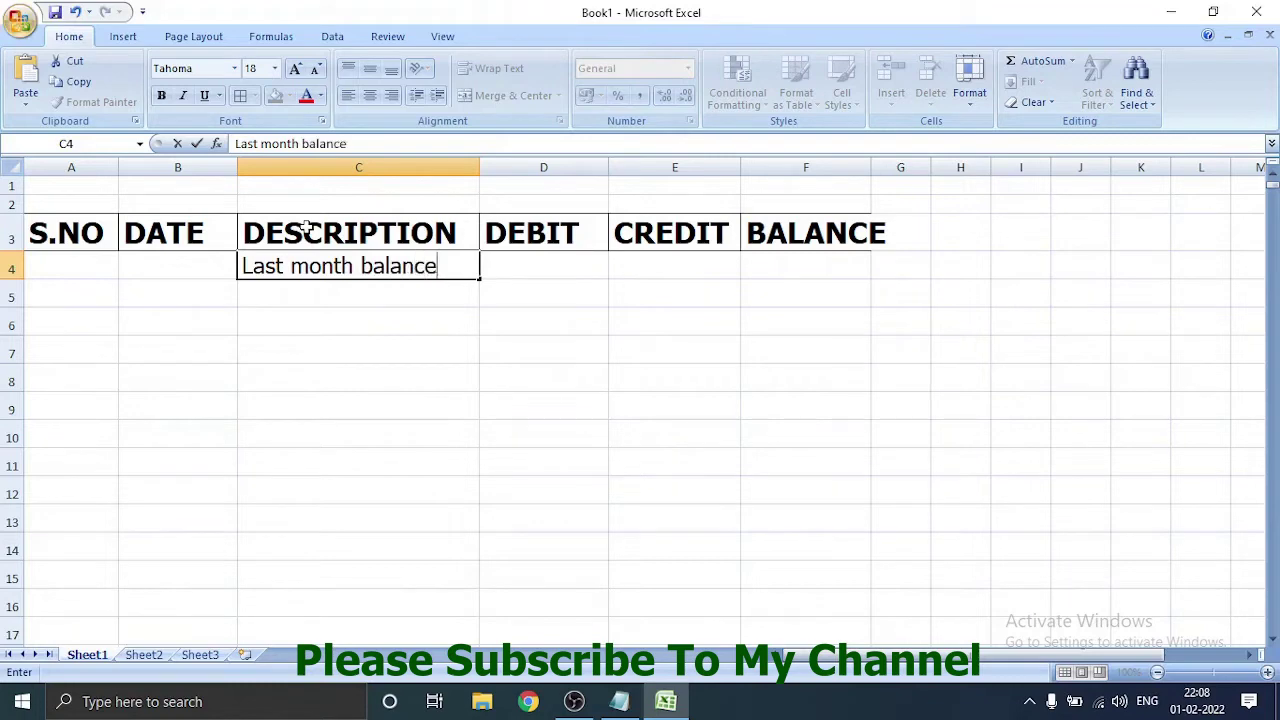
key(Tab)
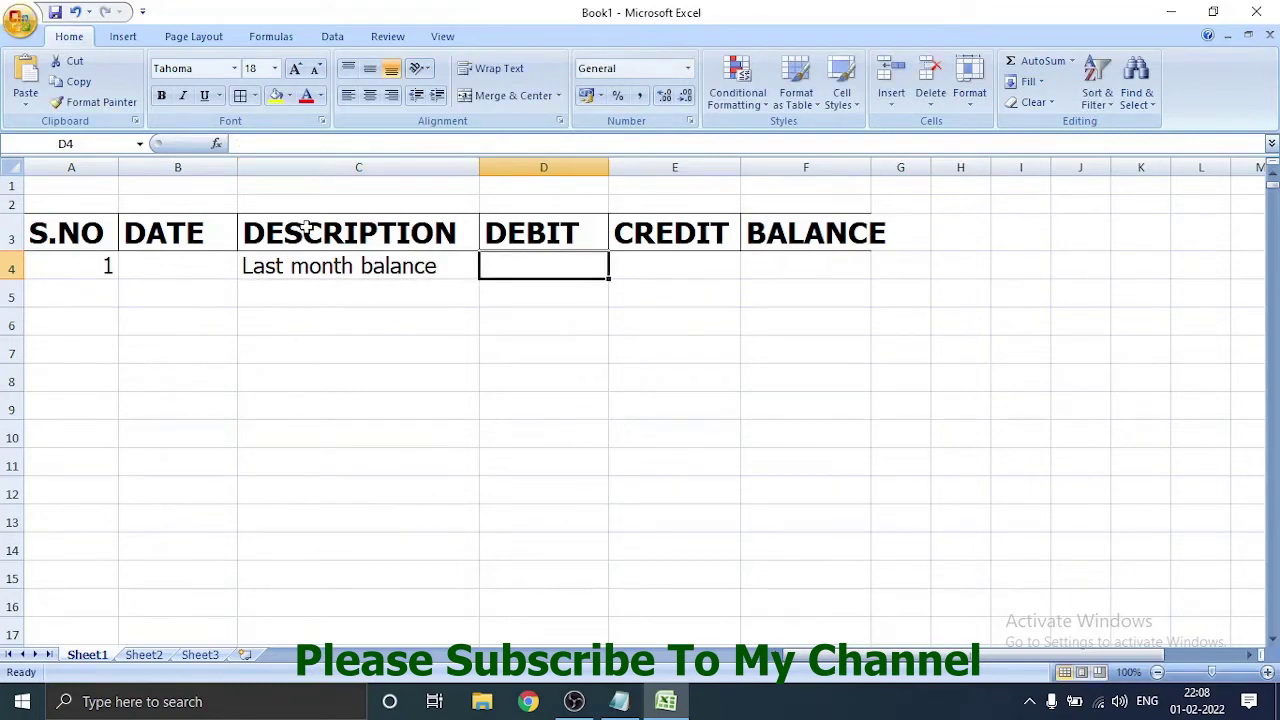
text(1)
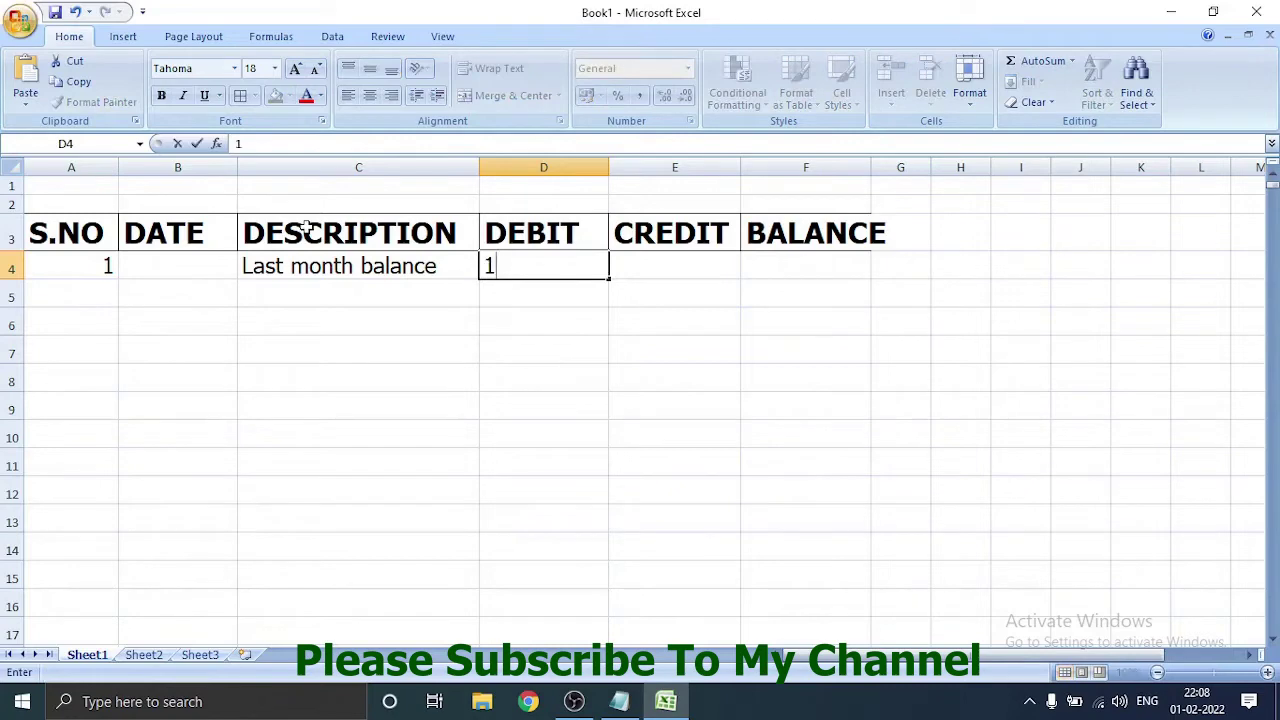
text(1530)
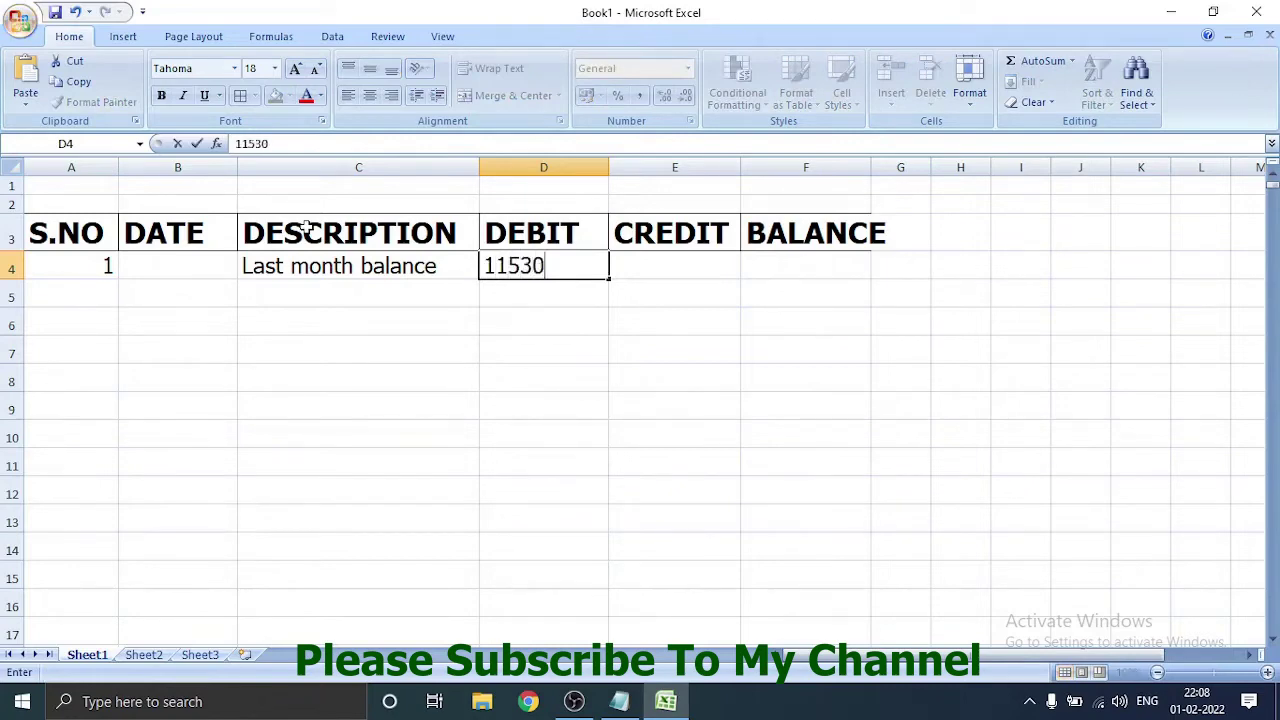
key(Tab)
key(Tab)
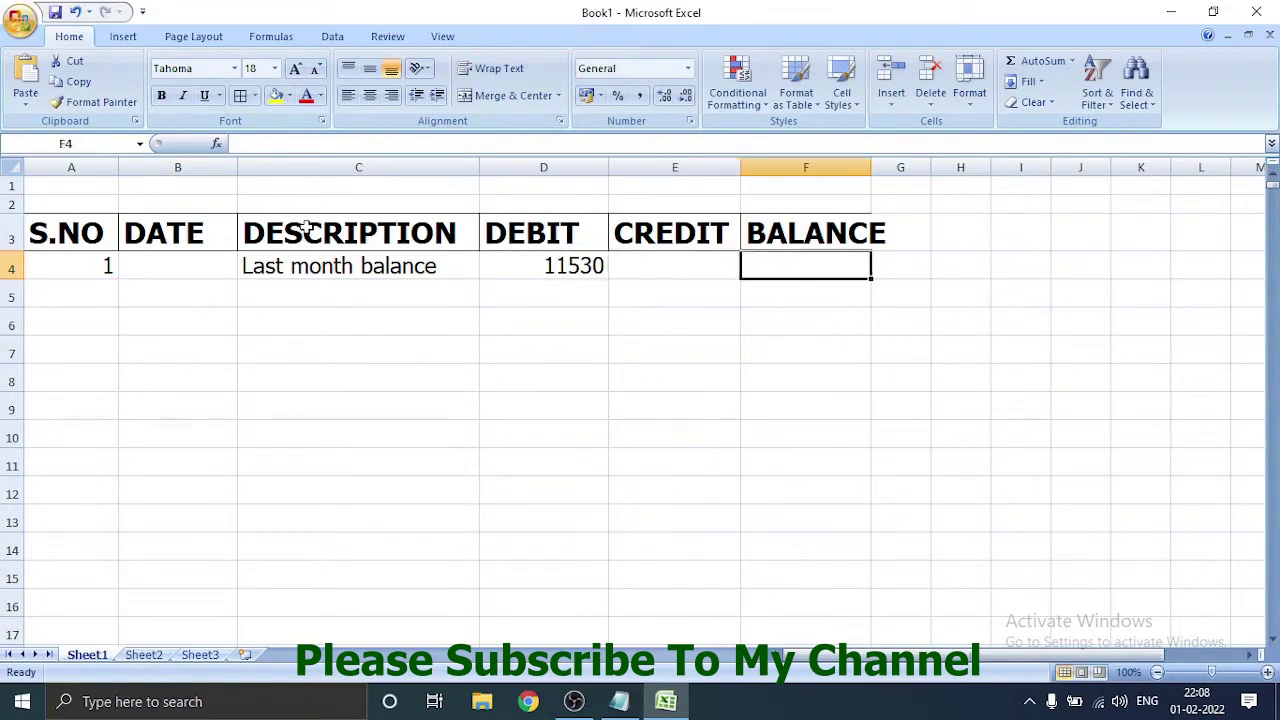
Step: Enter =(D4) in F4 so the opening balance shows 11530
text(=)
key(Escape)
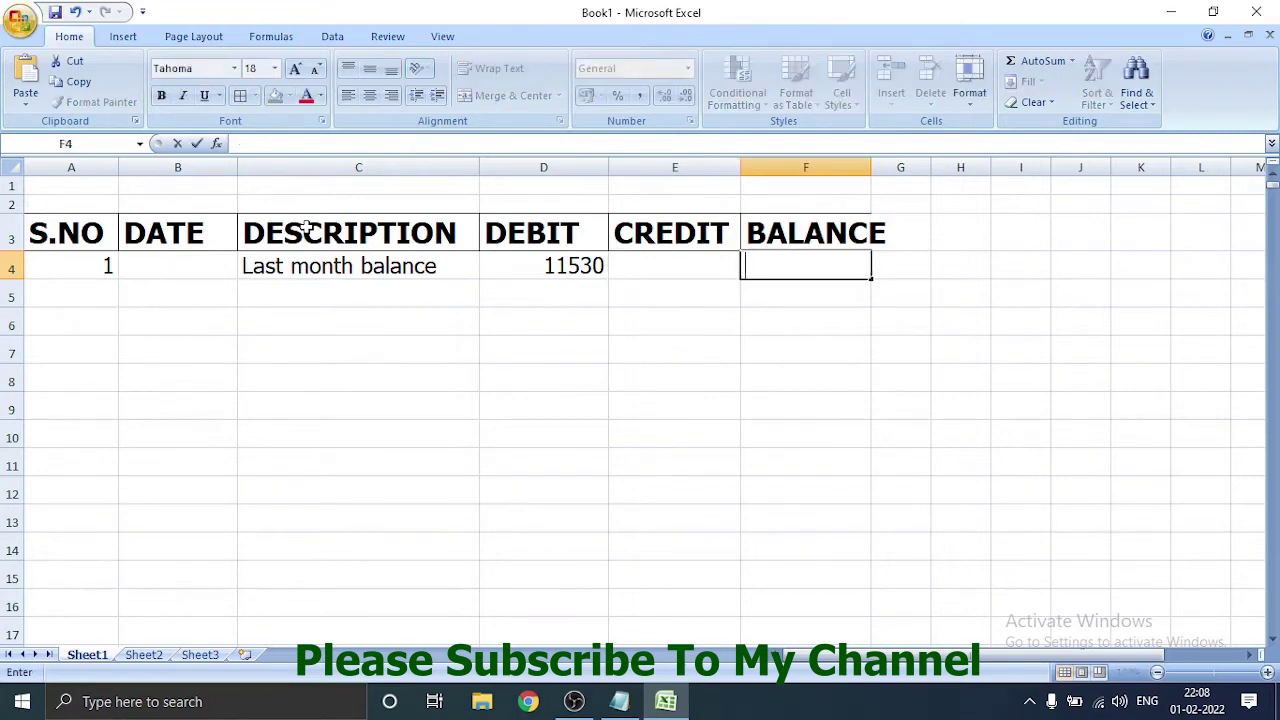
text(=)
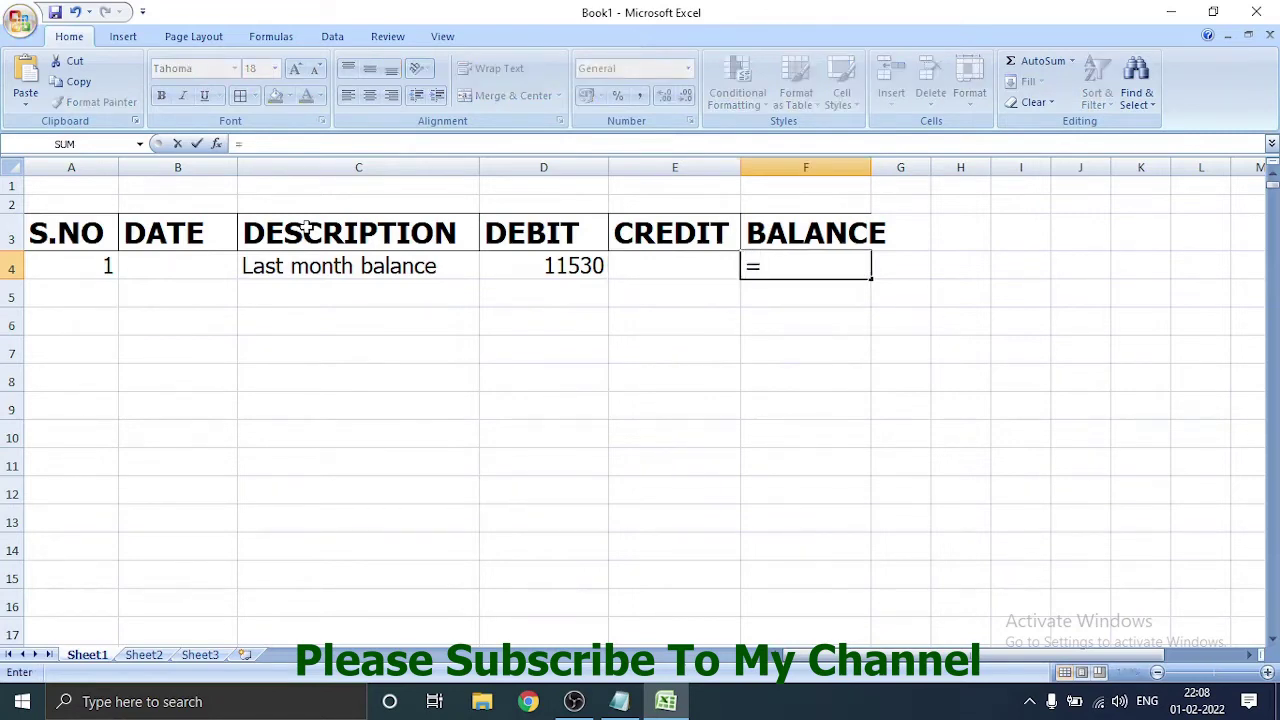
text(()
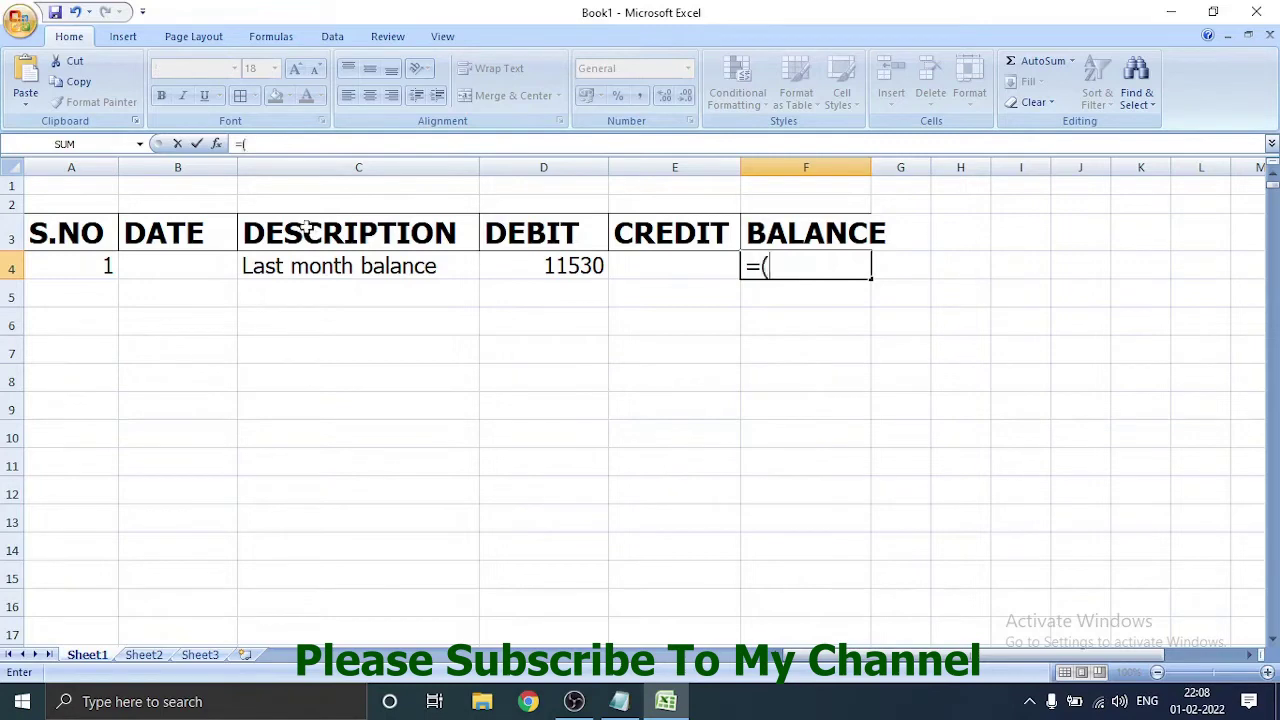
text(d)
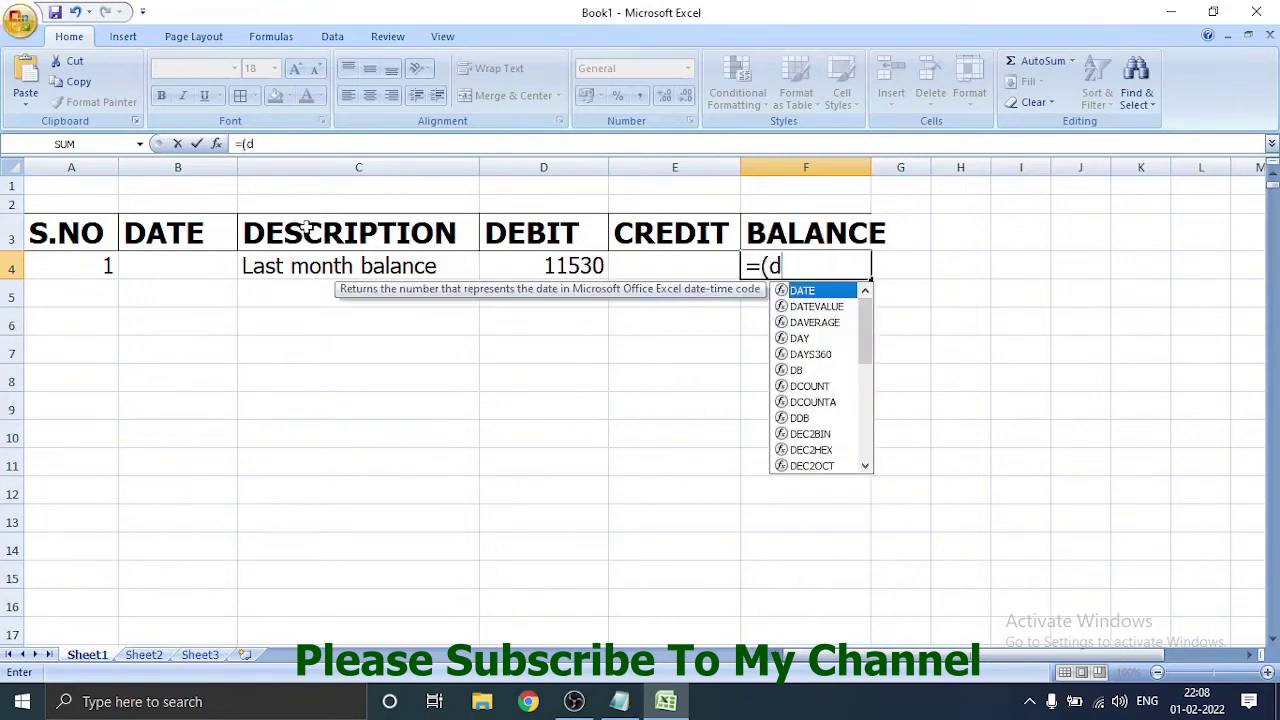
key(BackSpace)
text(F)
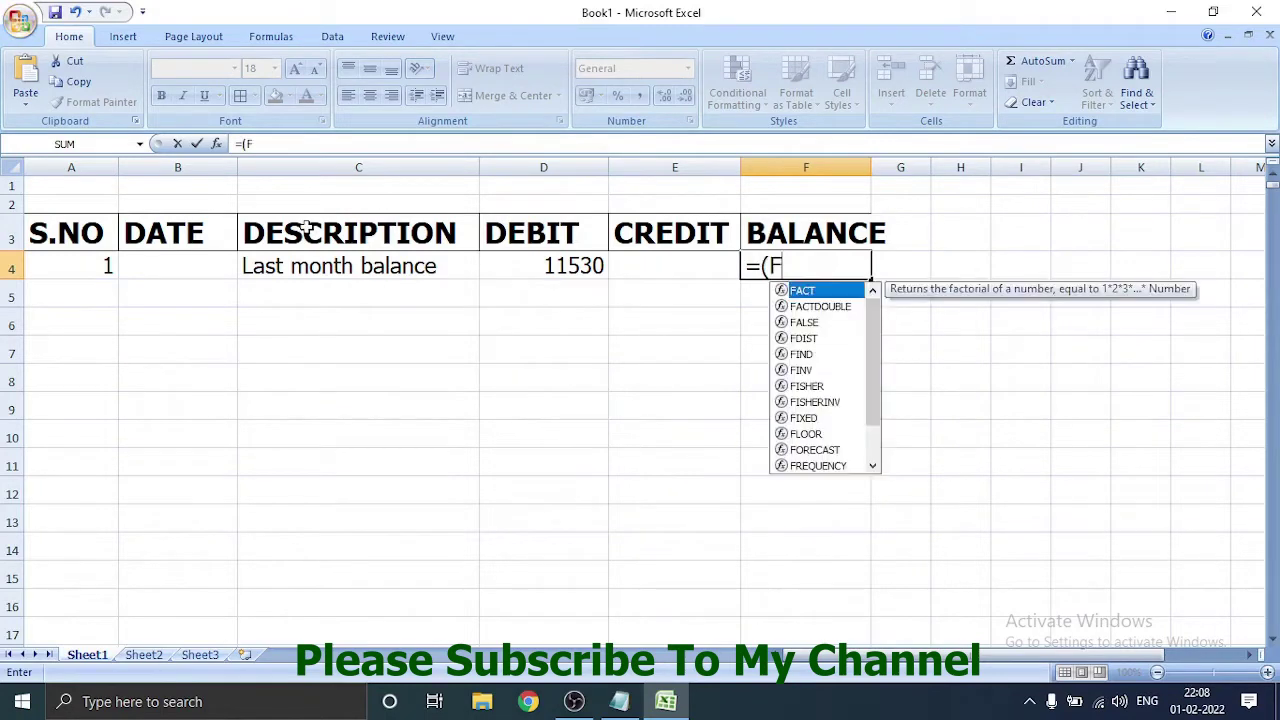
key(BackSpace)
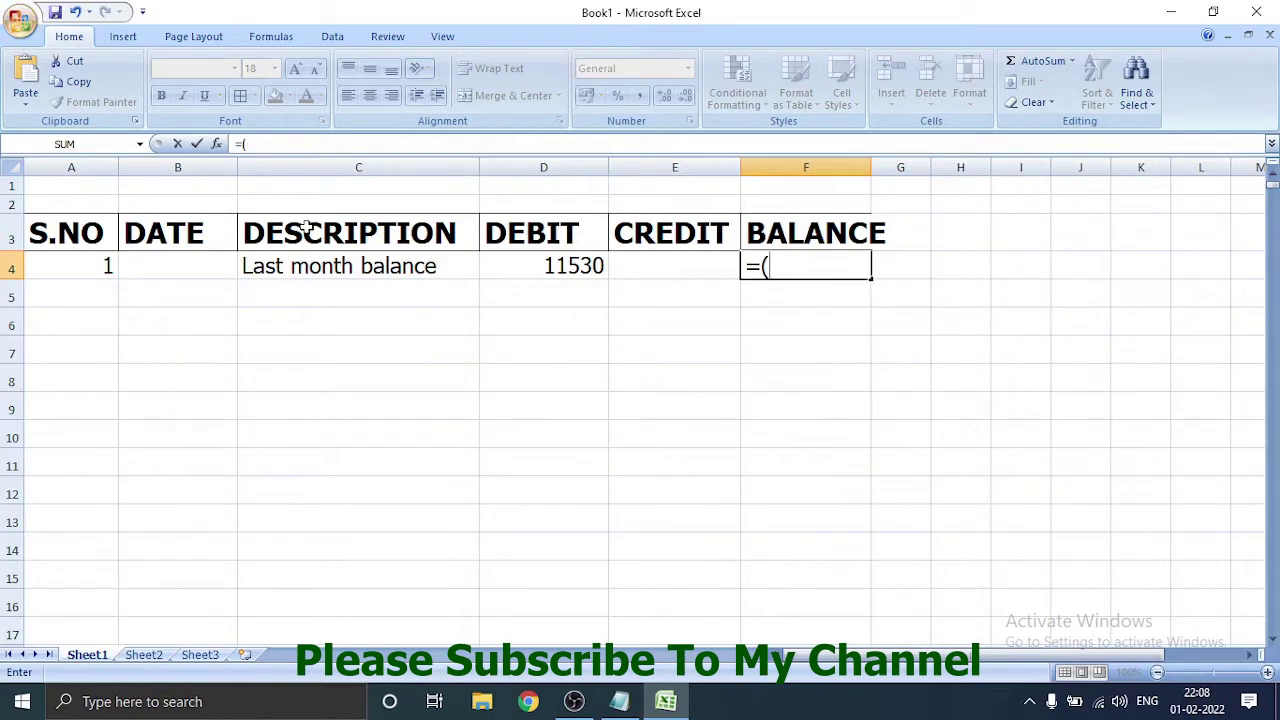
text(D)
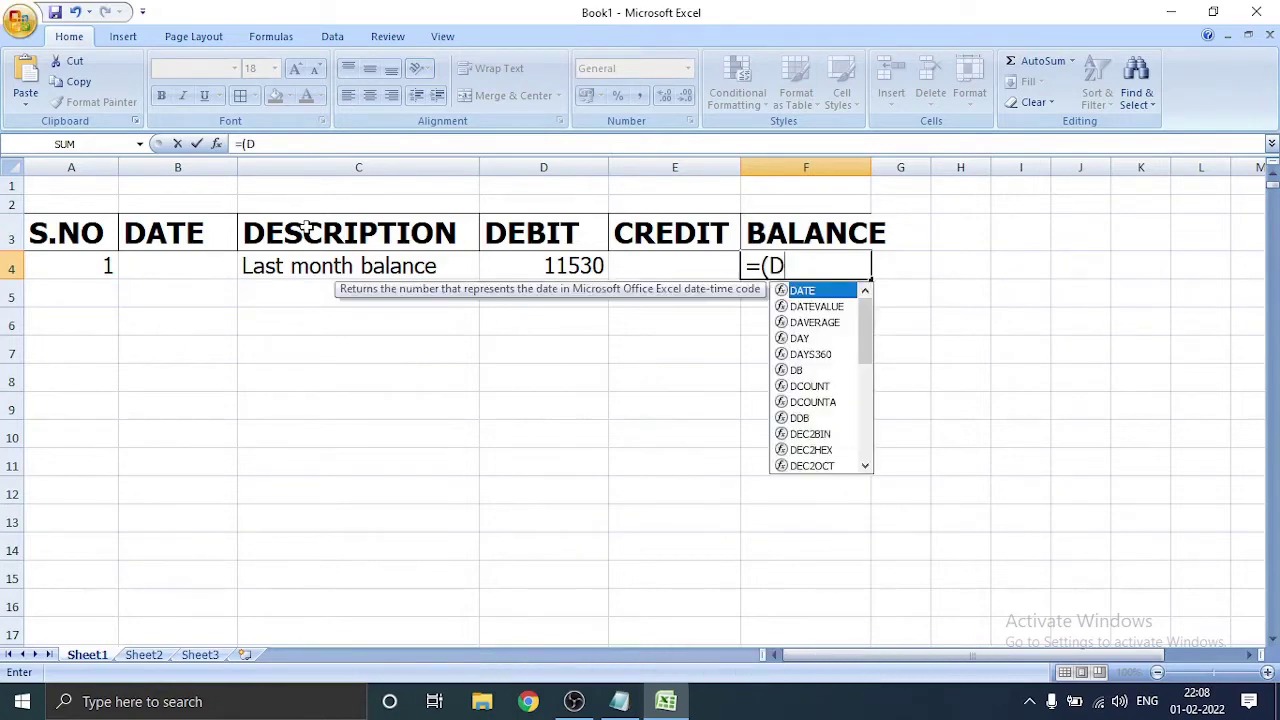
text(4)
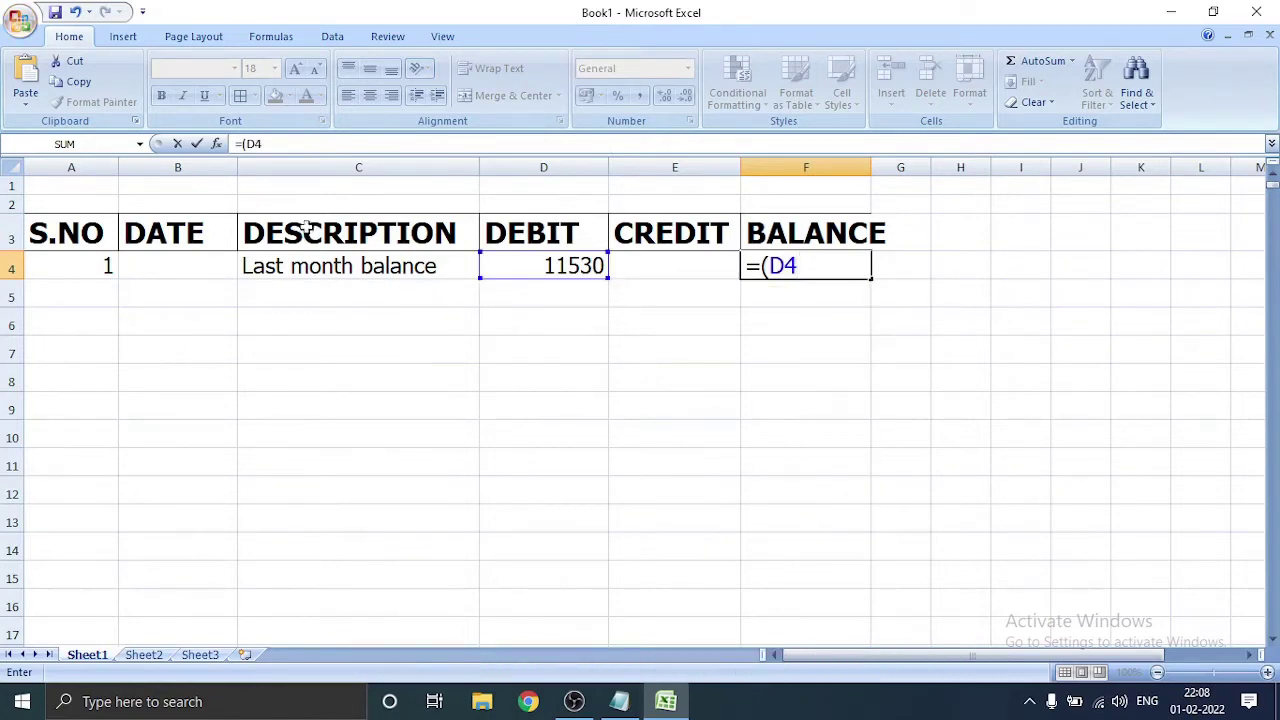
text())
key(Return)
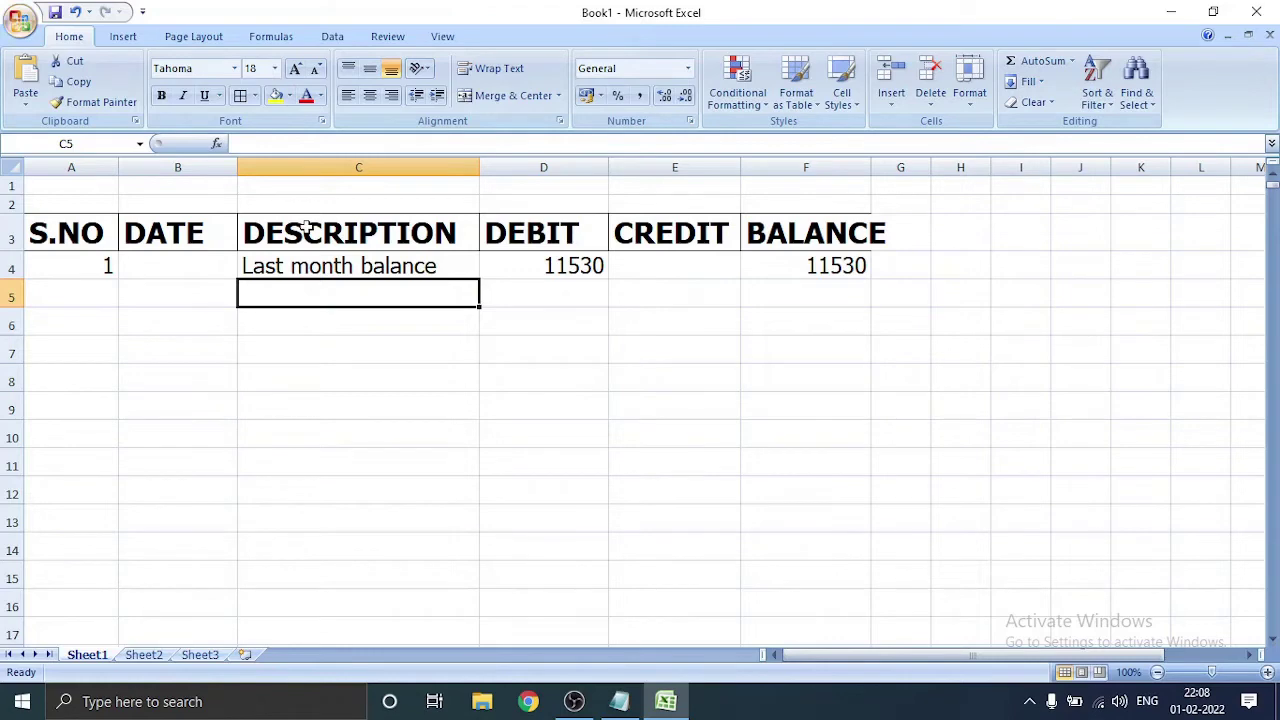
Step: Fill row 5 with date 01-Feb-22, description By Salary and credit 35000
click(179, 293)
text(01-)
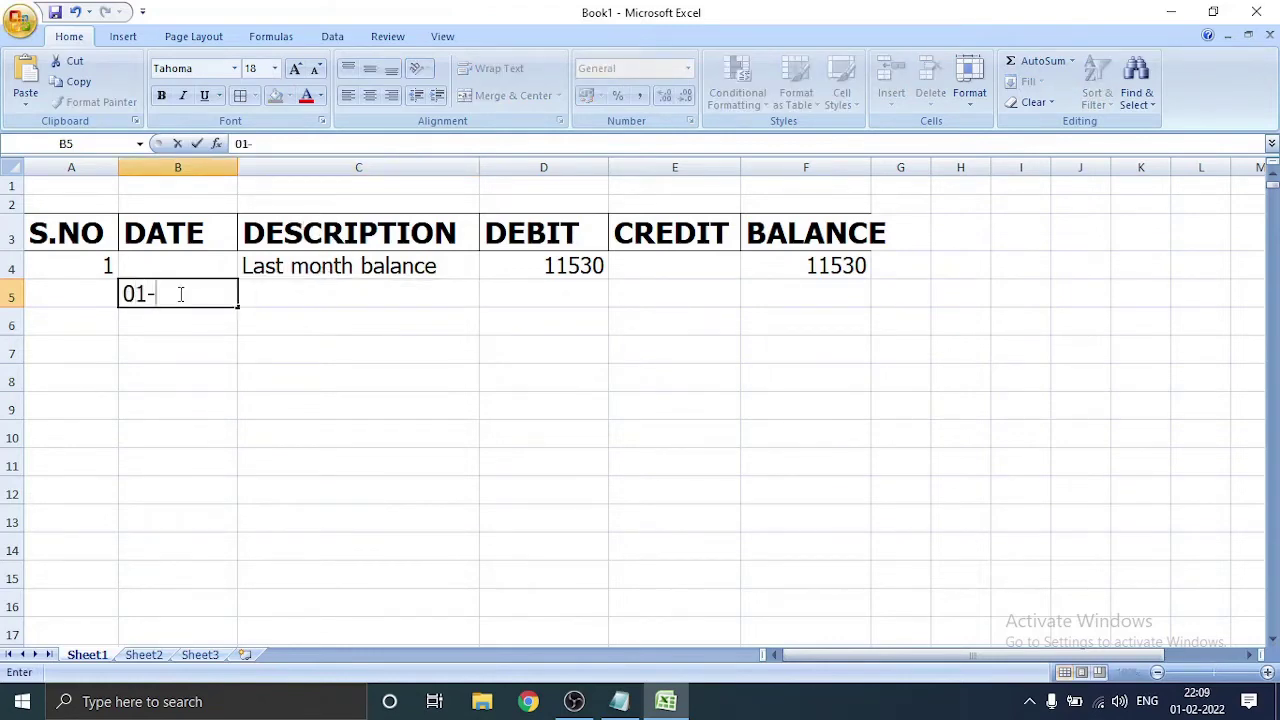
text(FEB-)
text(22)
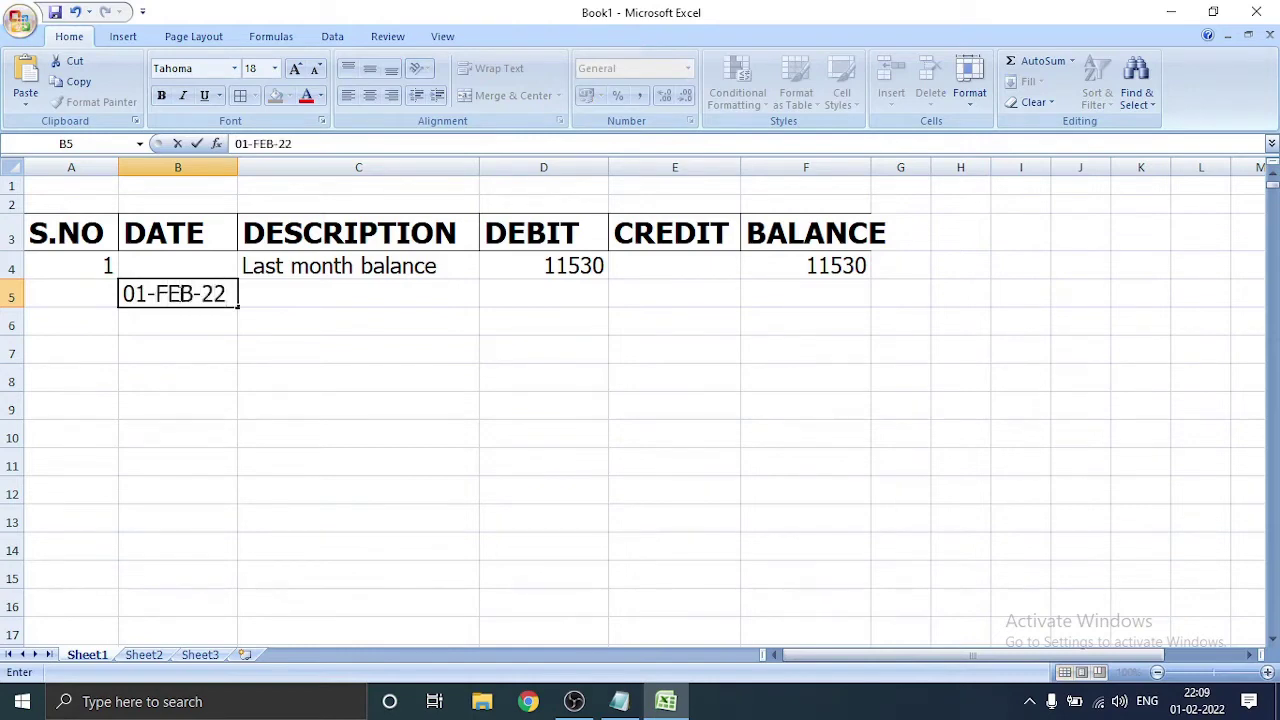
key(Tab)
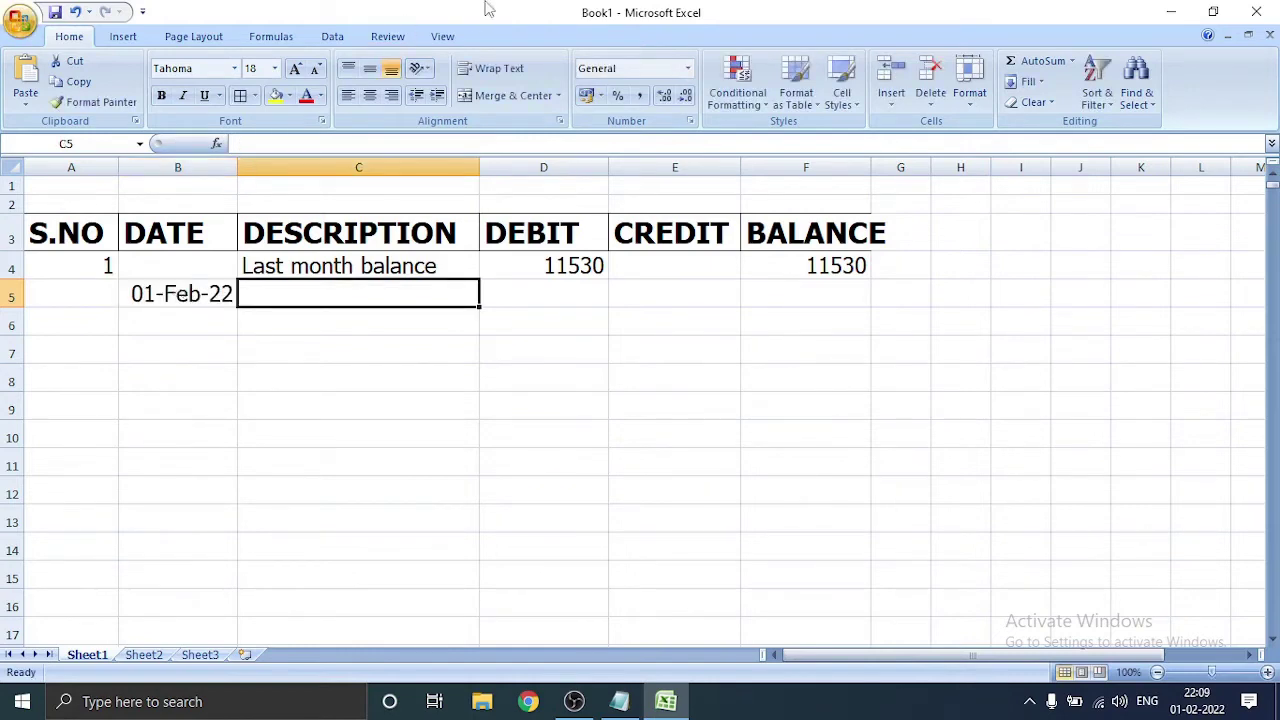
text(B)
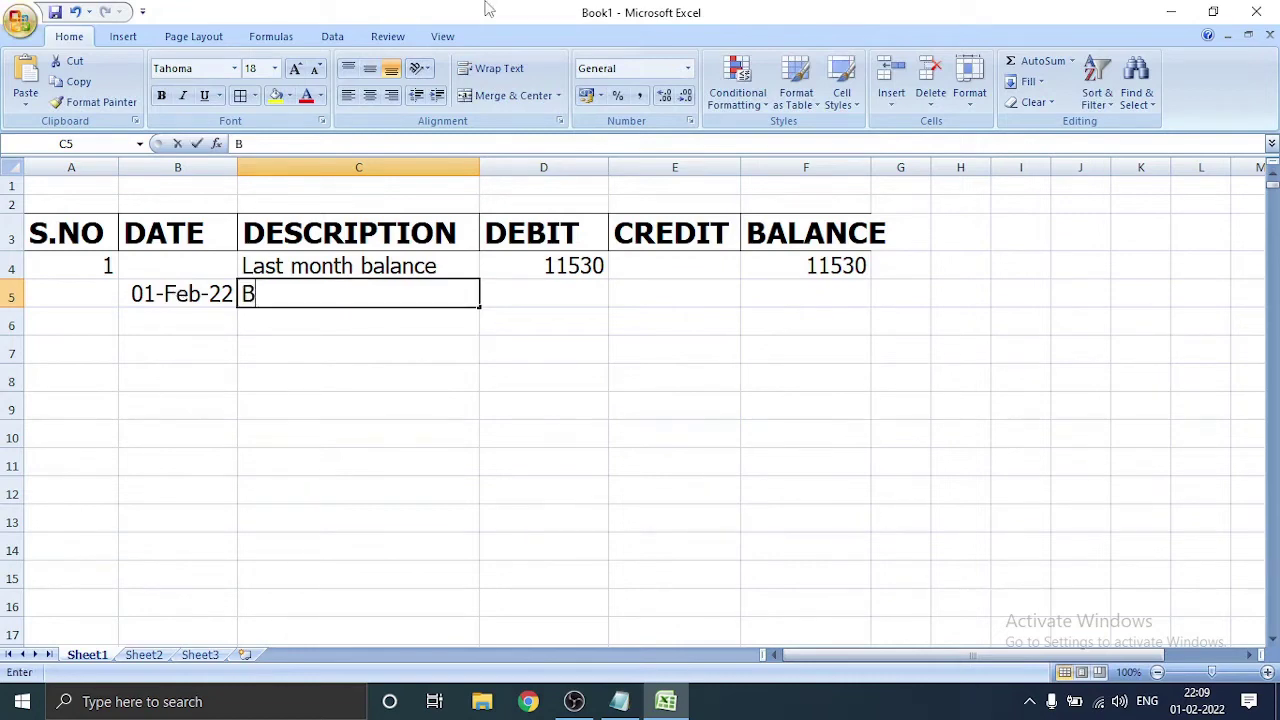
text(y S)
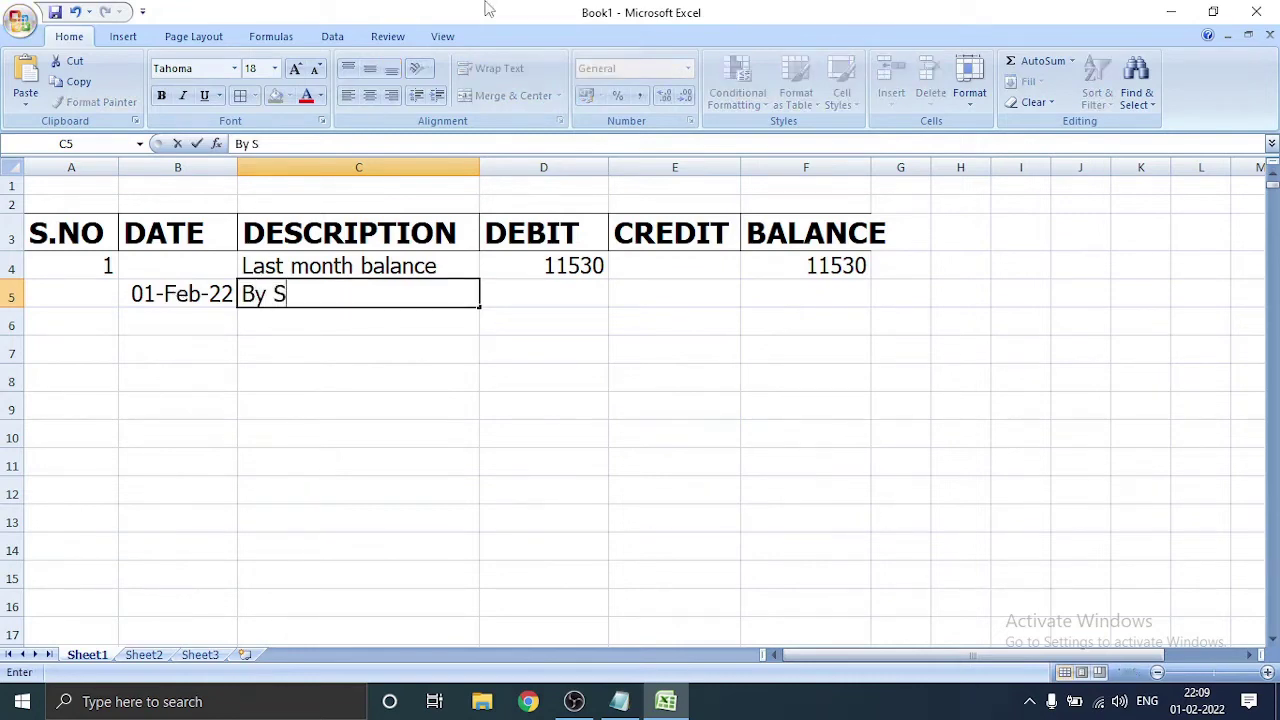
text(alary)
key(Tab)
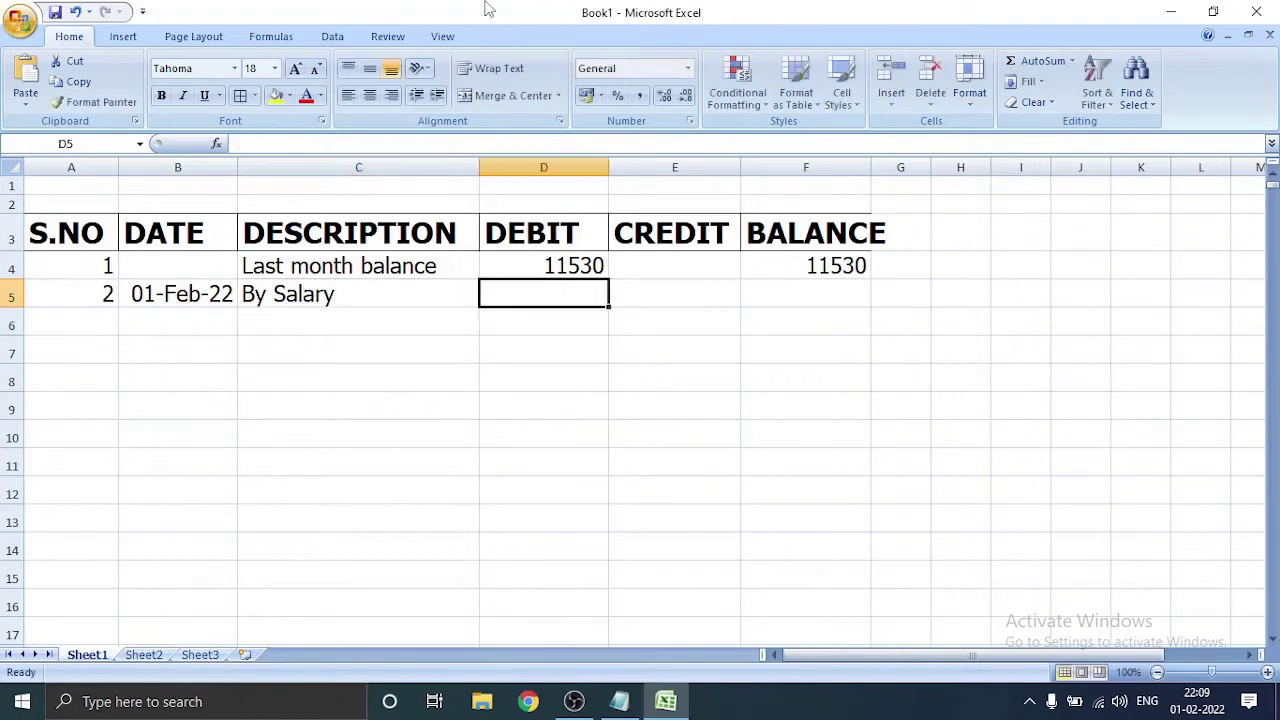
key(Tab)
text(35)
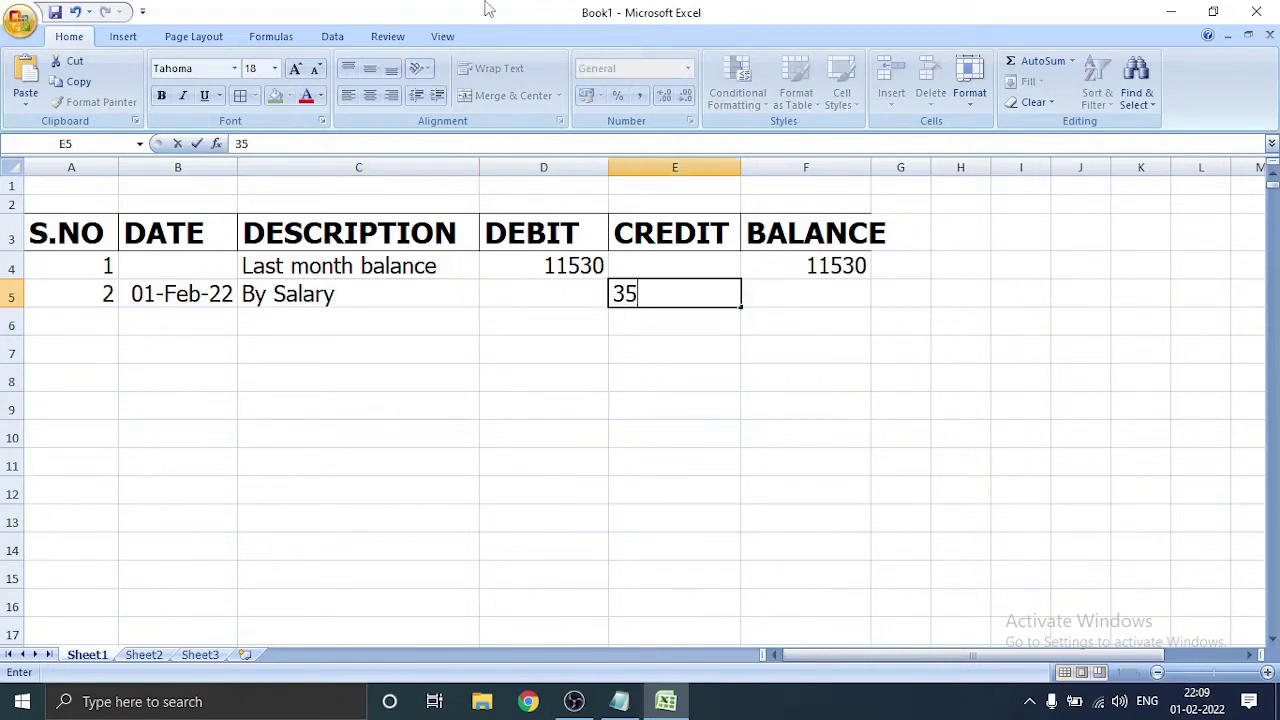
text(000)
key(Tab)
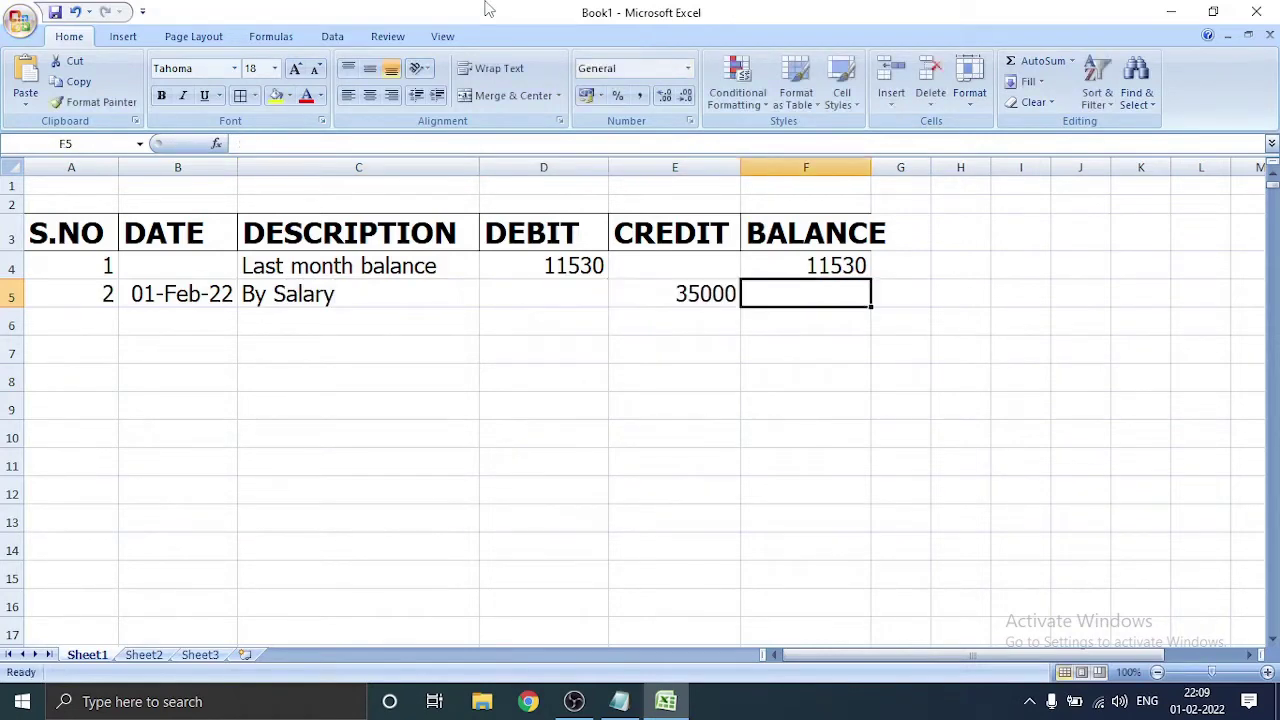
Step: Fill row 6 with date 02-Feb-22, description House rent and credit 7500
key(Down)
key(Left)
key(Left)
key(Left)
key(Left)
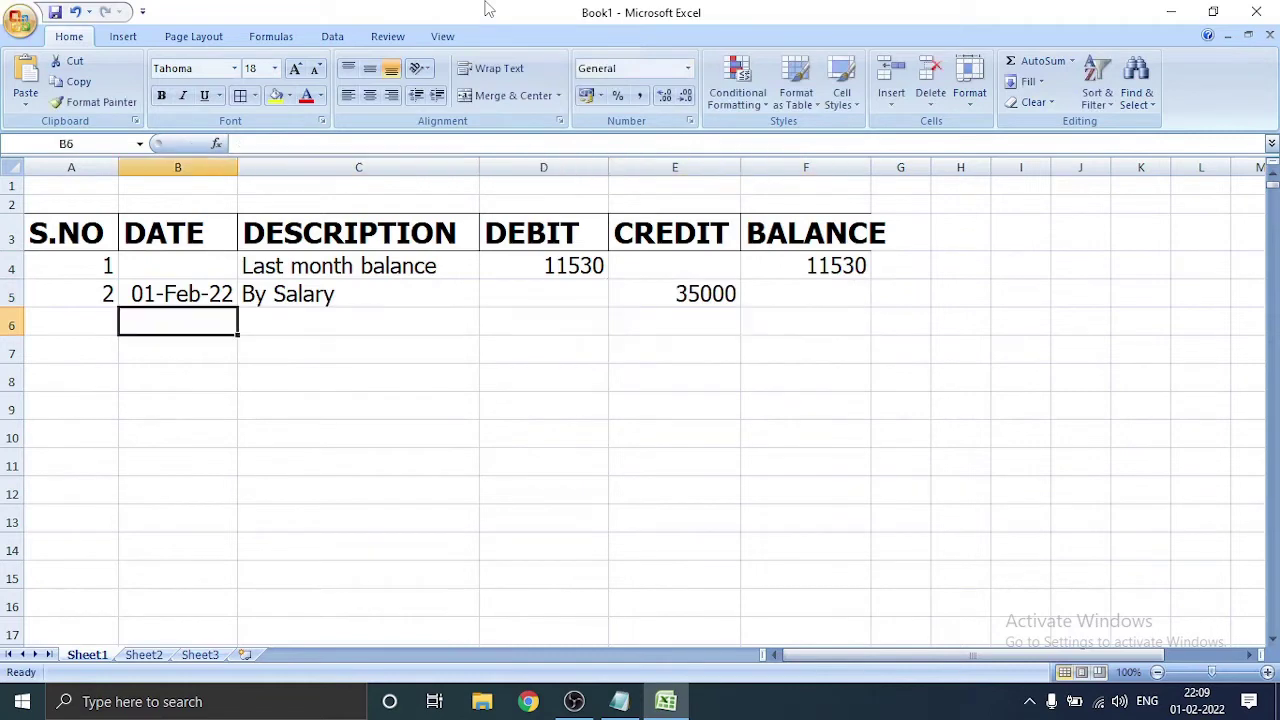
text(02-)
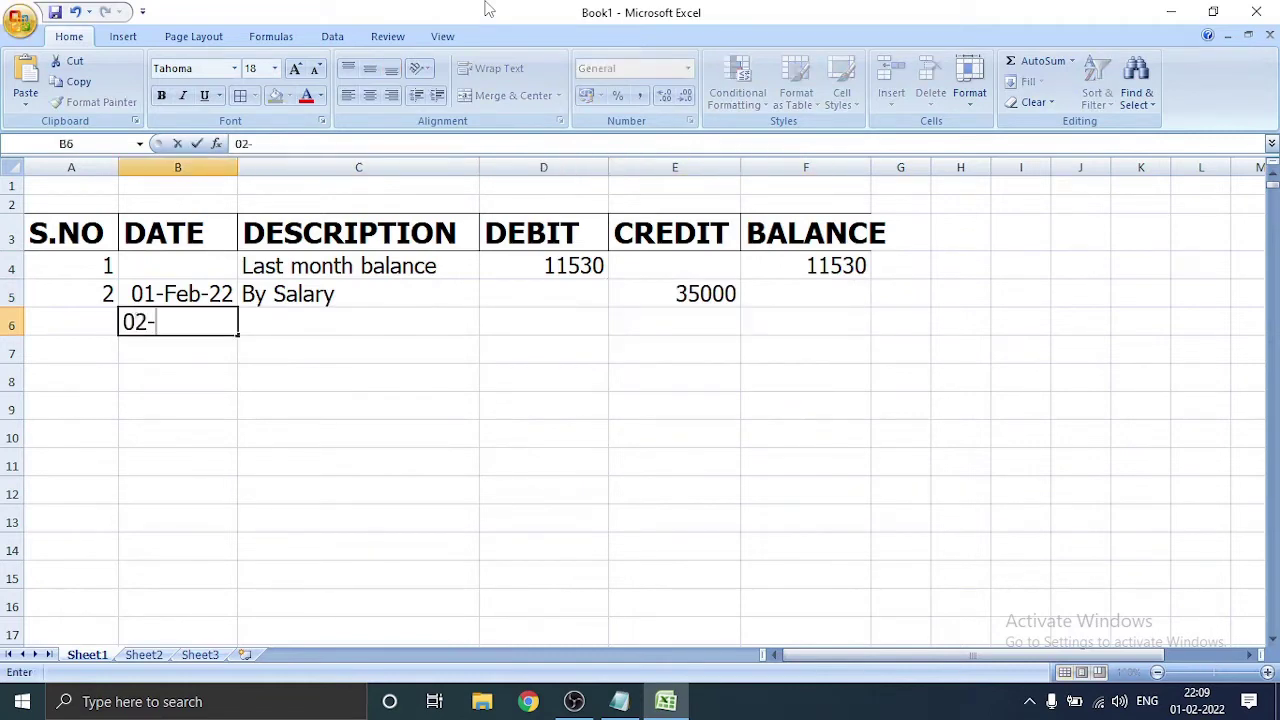
text(fe)
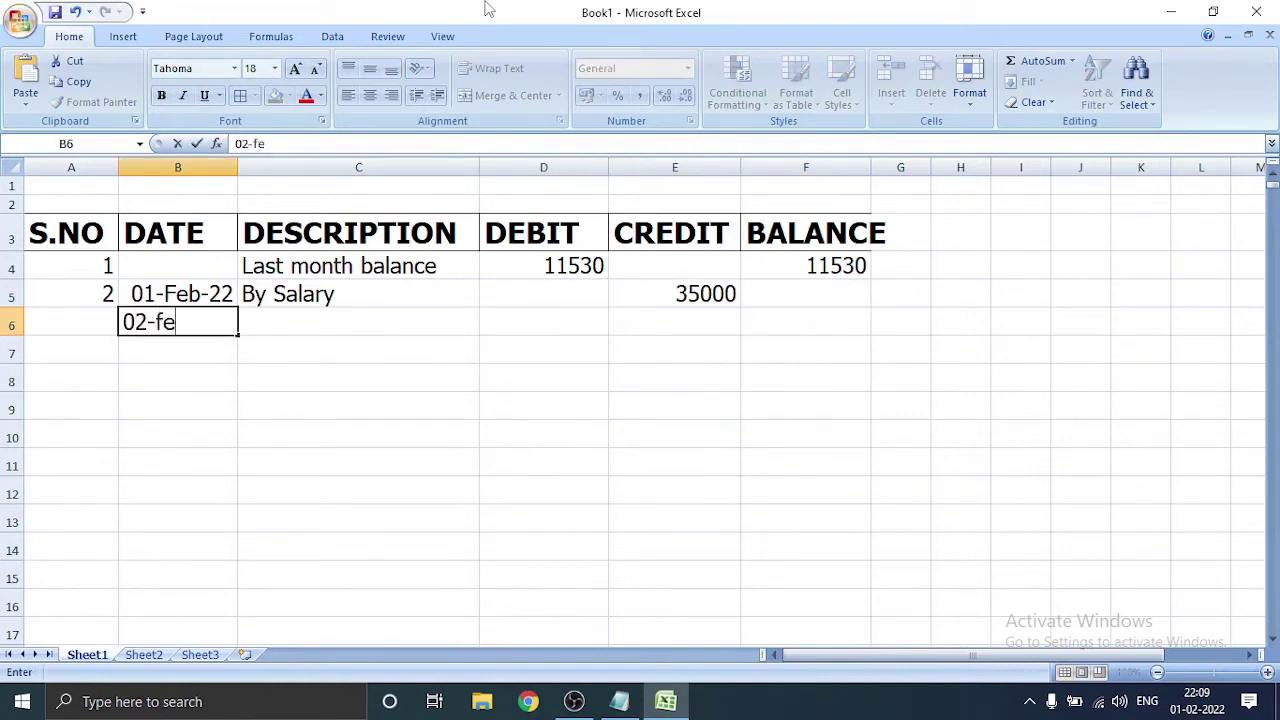
text(b-)
text(22)
key(Tab)
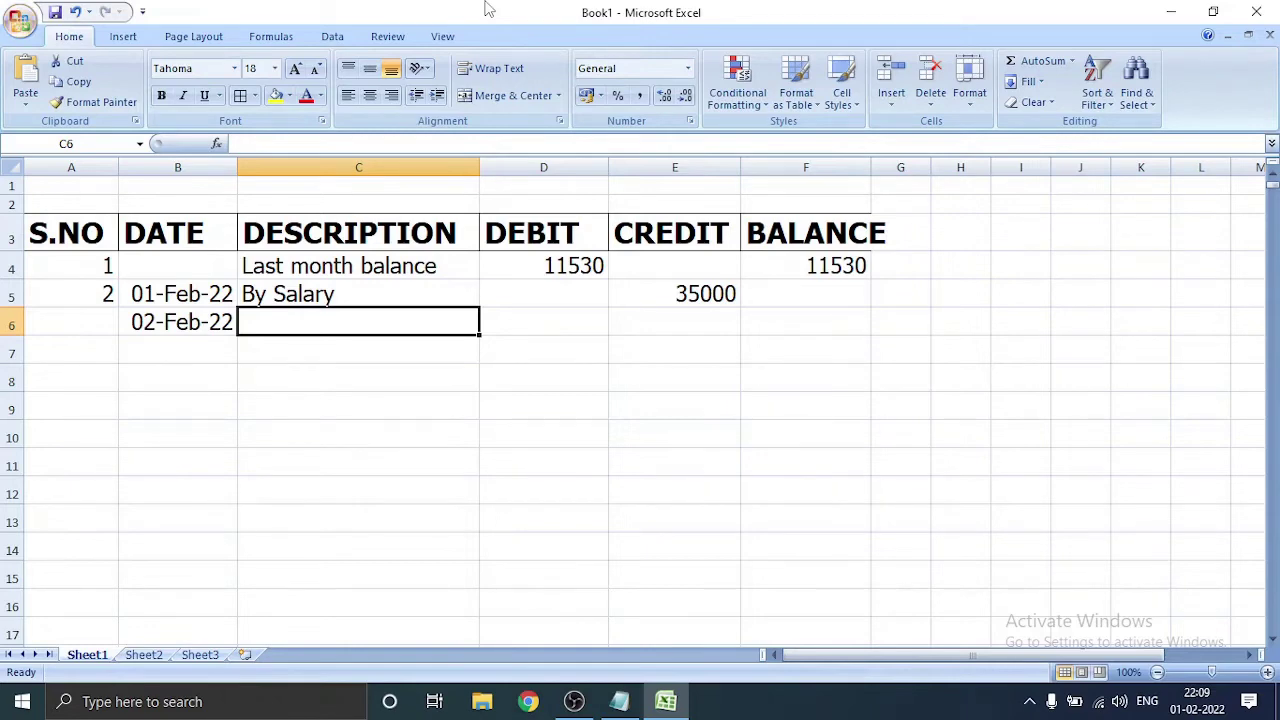
text(Hous)
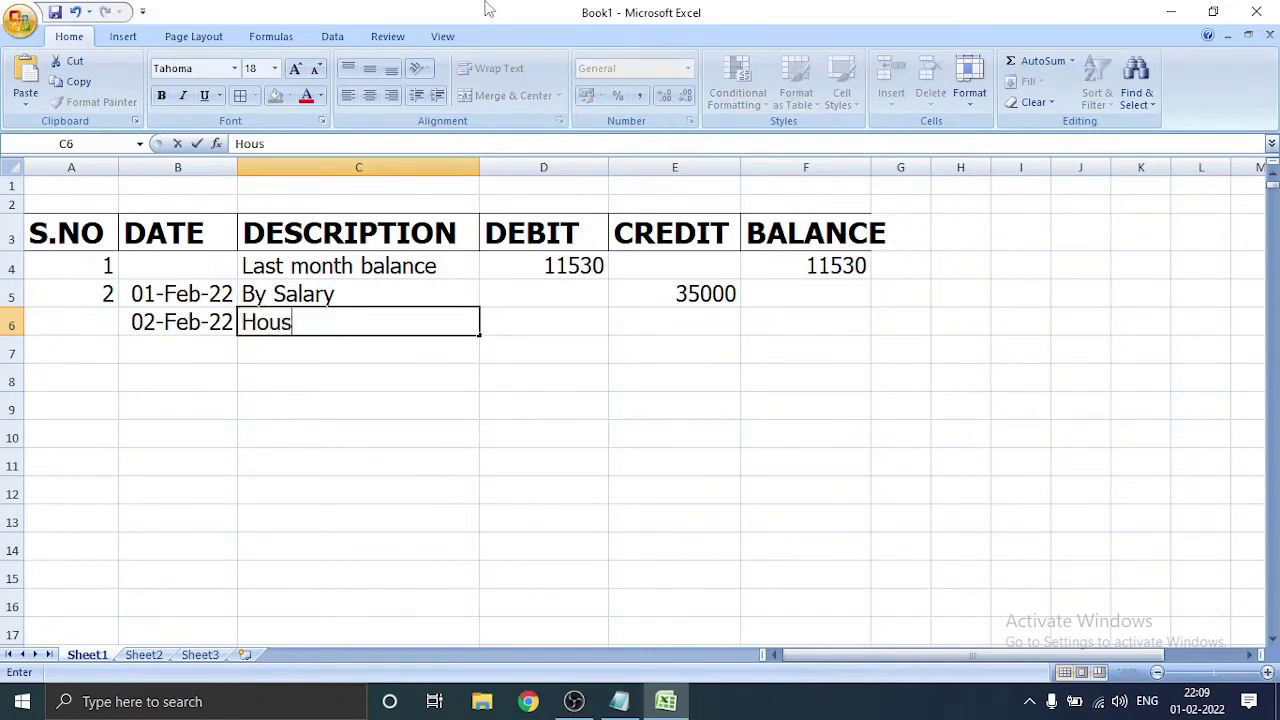
text(e rent)
key(Tab)
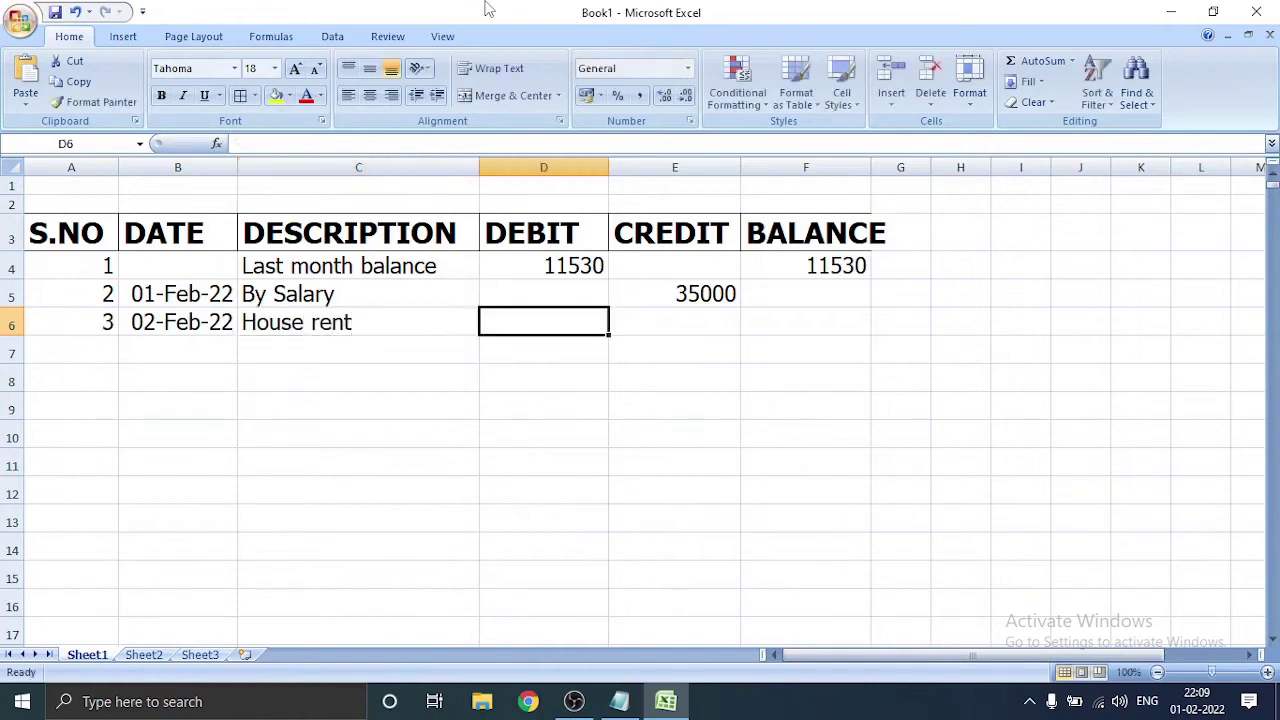
key(Tab)
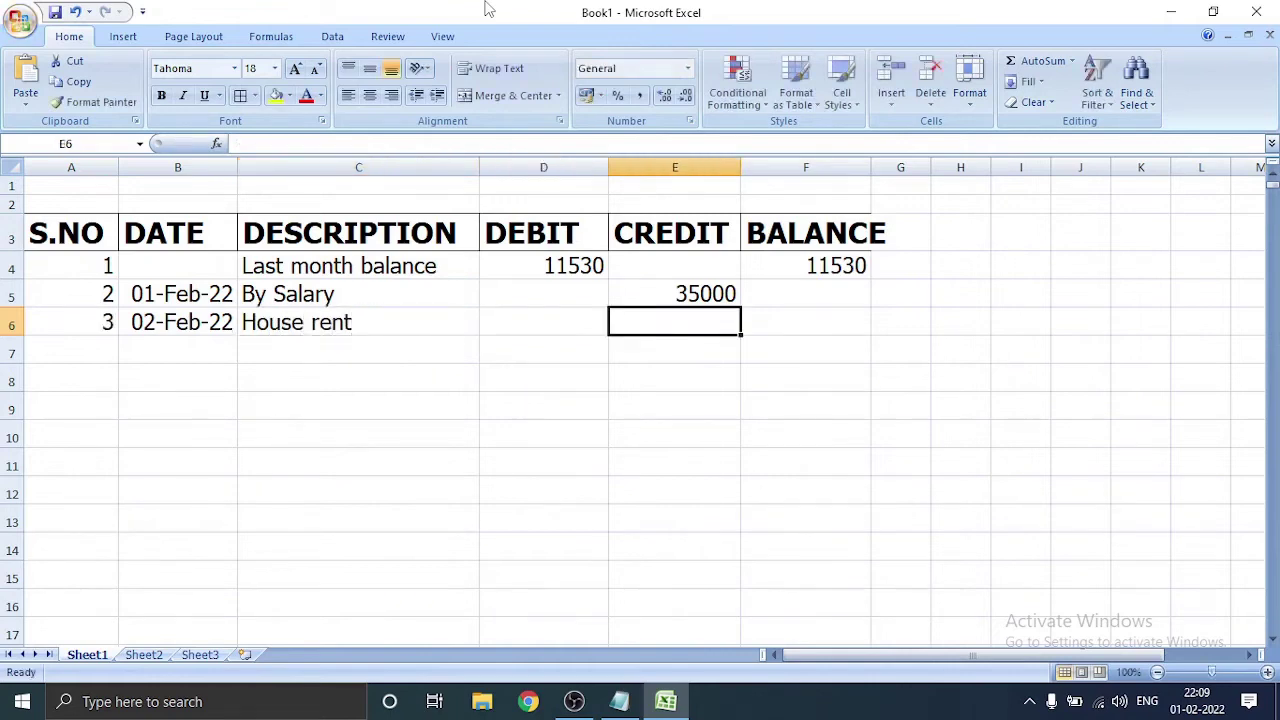
text(7)
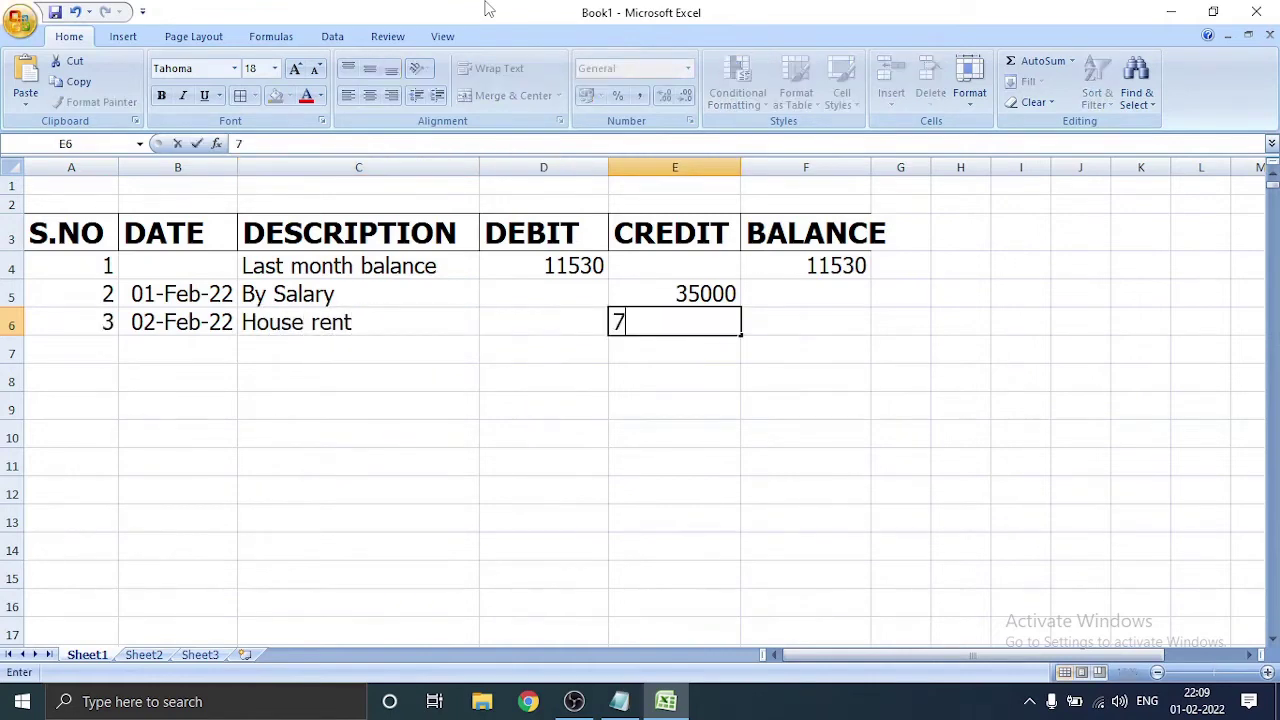
text(500)
key(Tab)
key(Return)
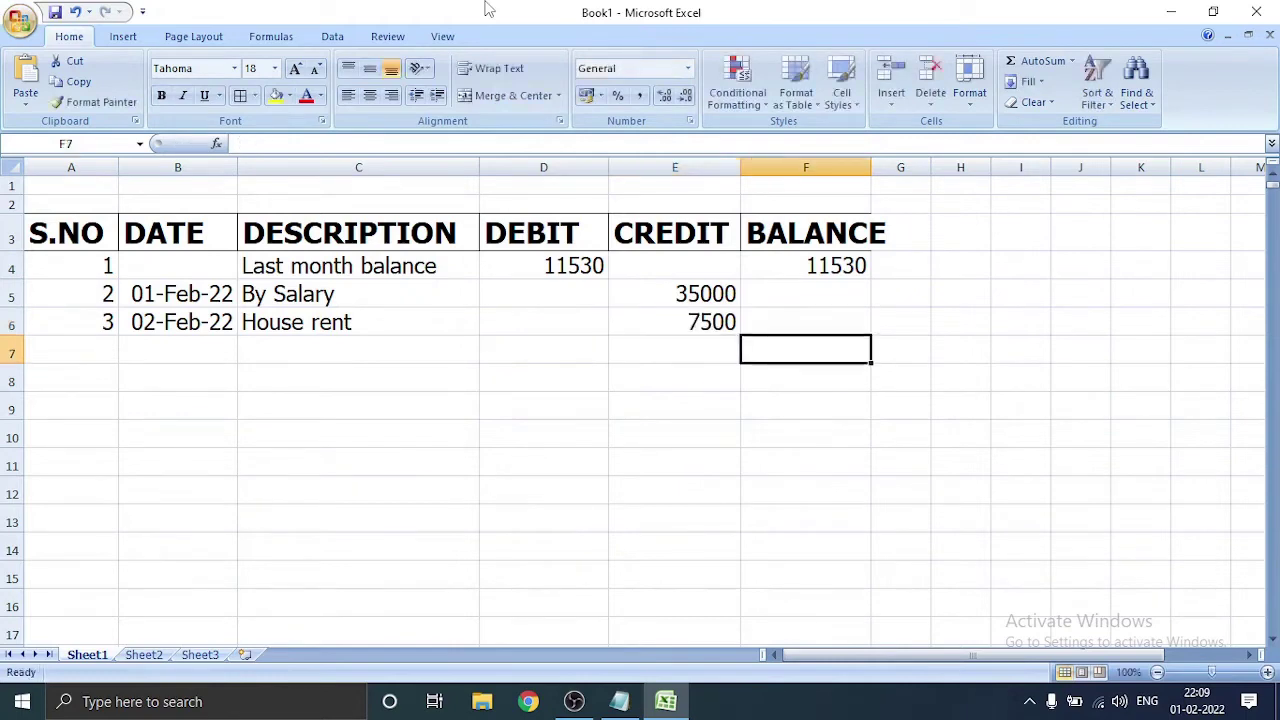
key(Left)
key(Left)
key(Left)
key(Left)
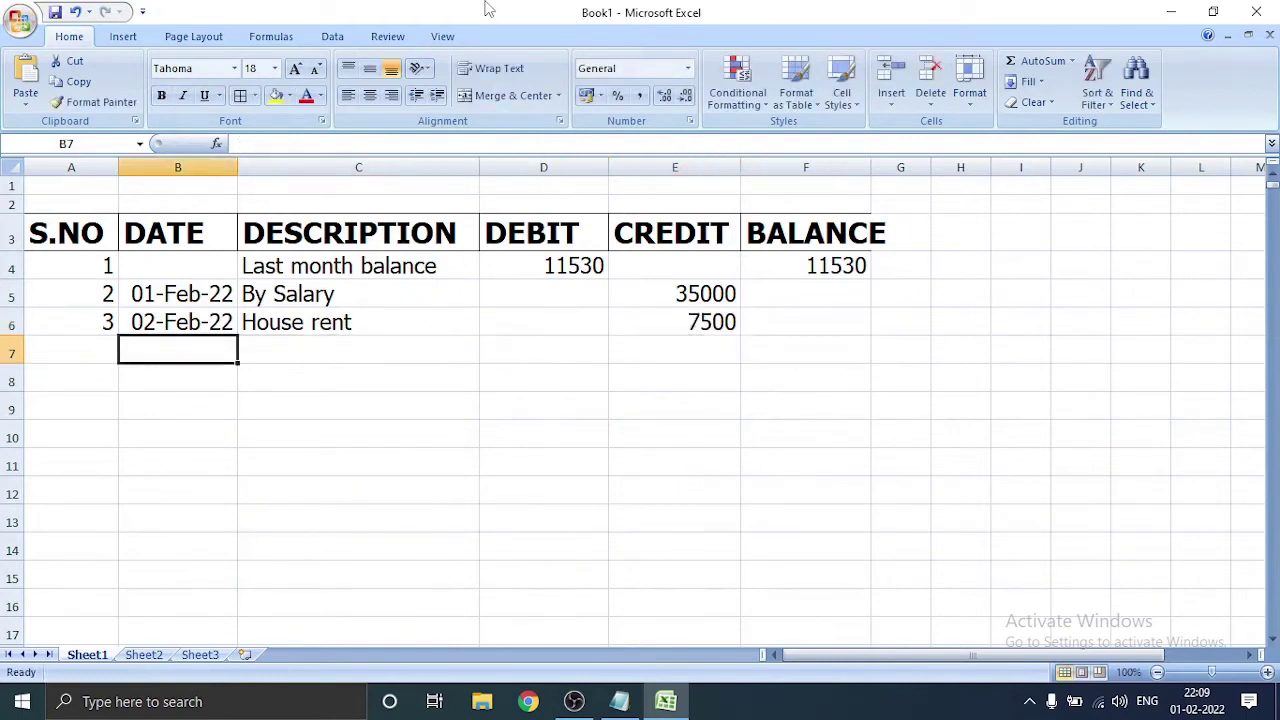
Step: Add the Groceries entry dated 03-Feb-22 with a 6500 credit
text(03-fe)
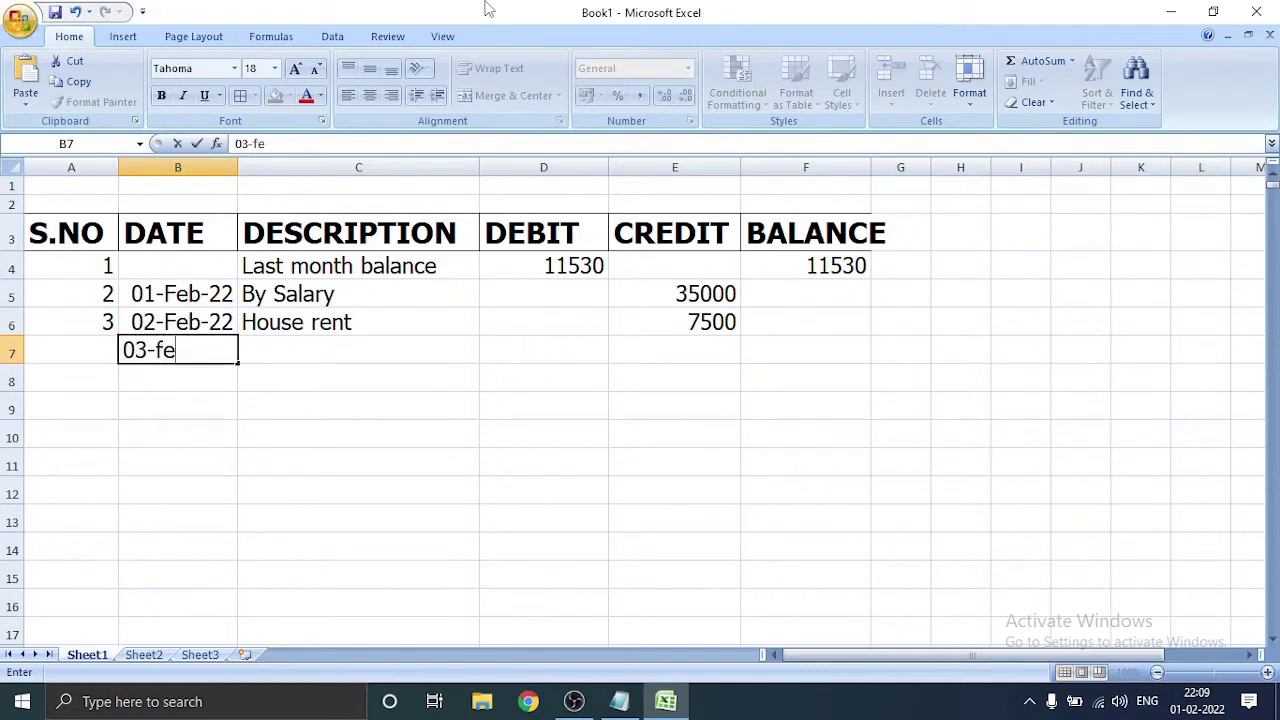
text(b-22)
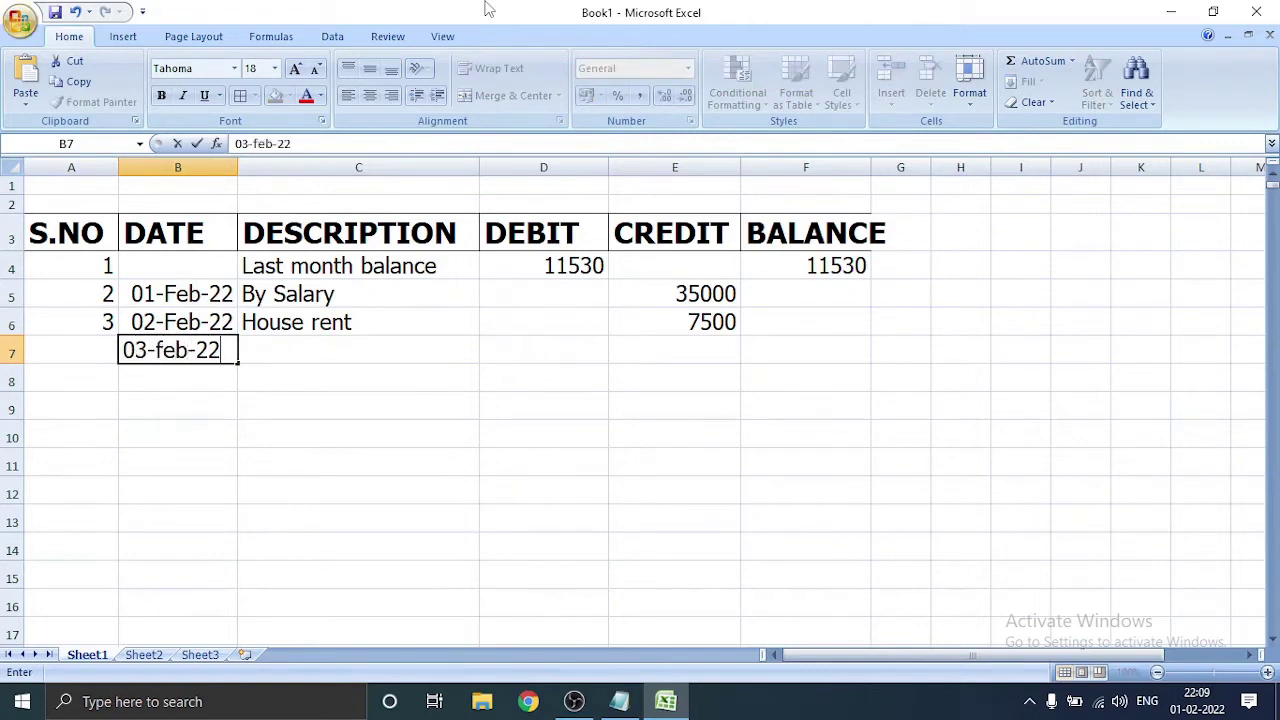
key(Tab)
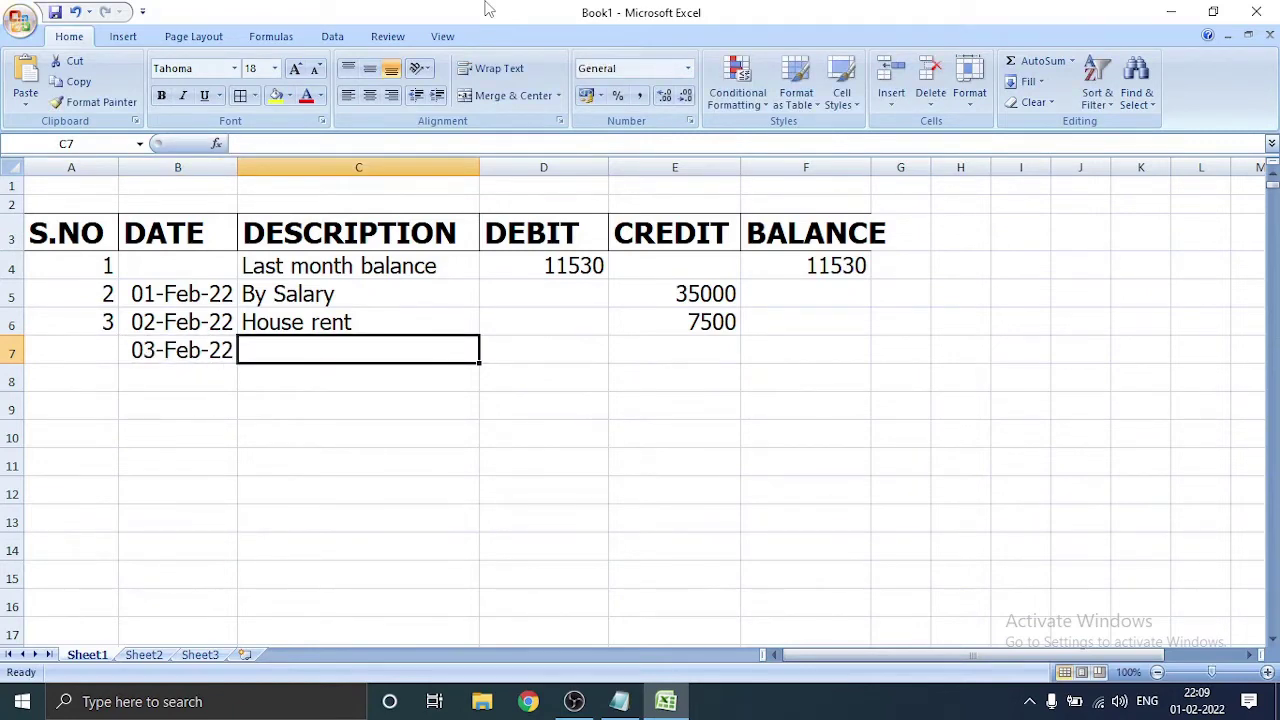
text(Groce)
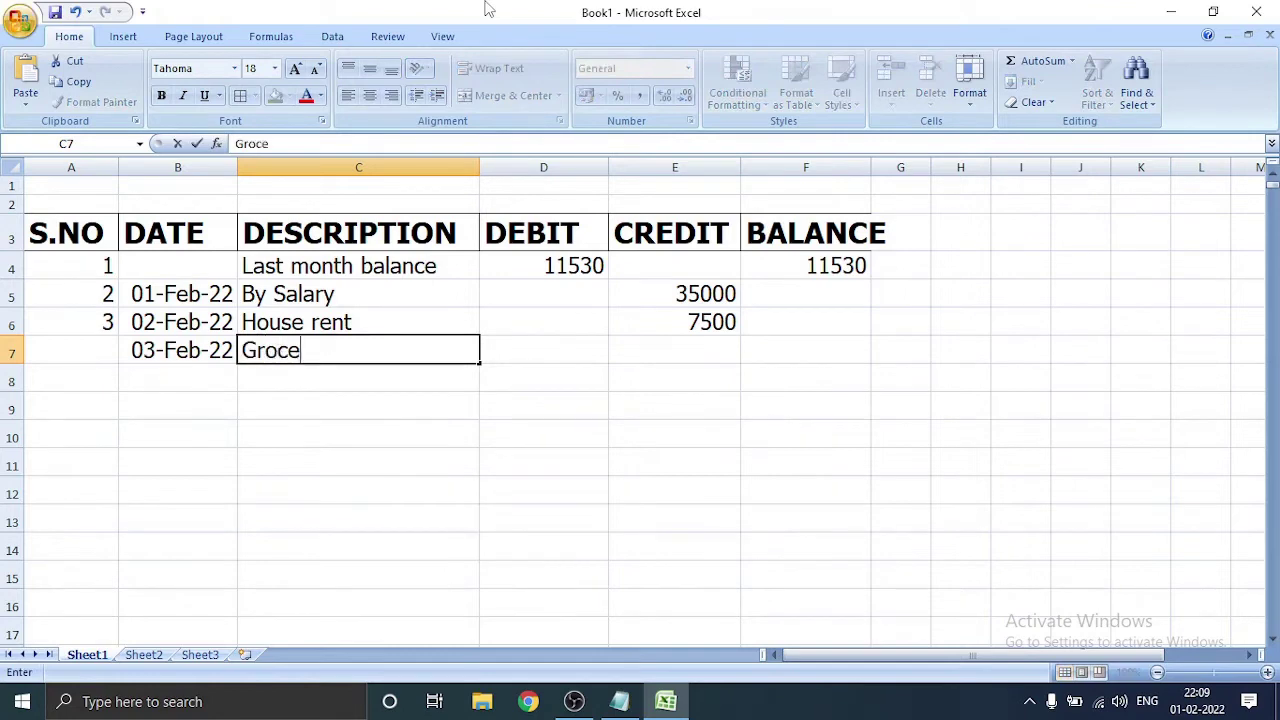
text(ries)
key(Tab)
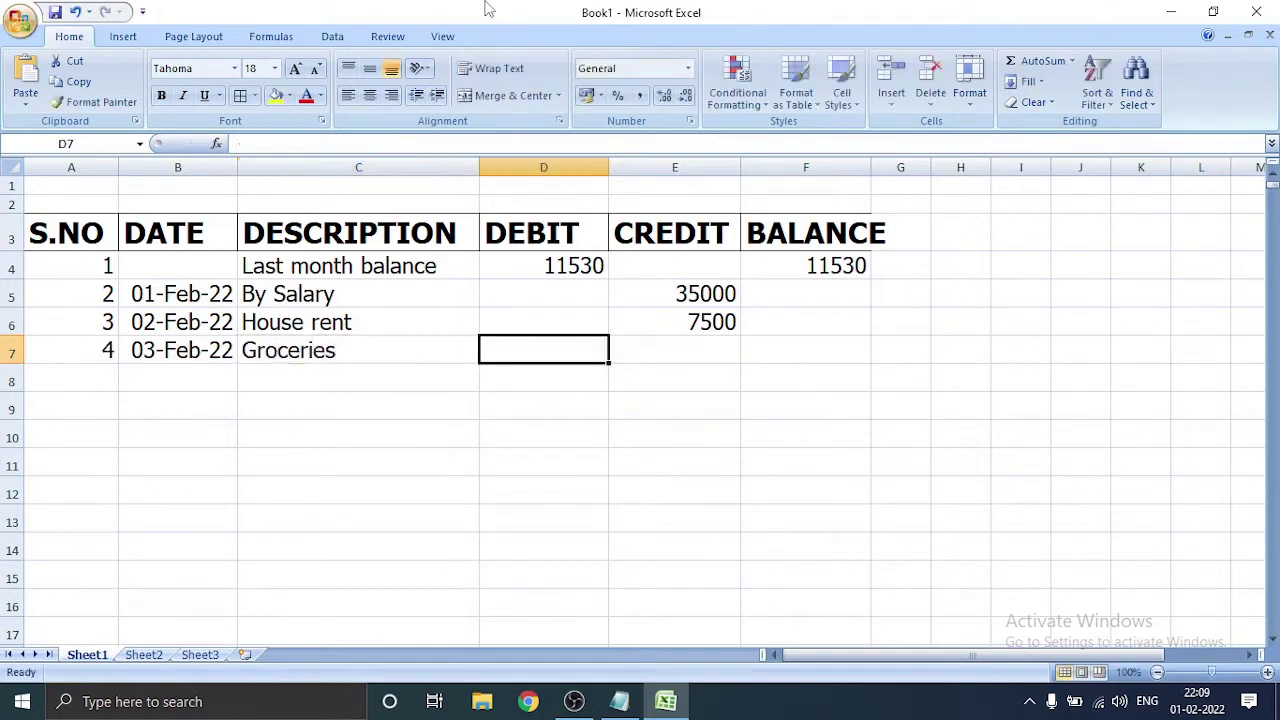
key(Tab)
text(6)
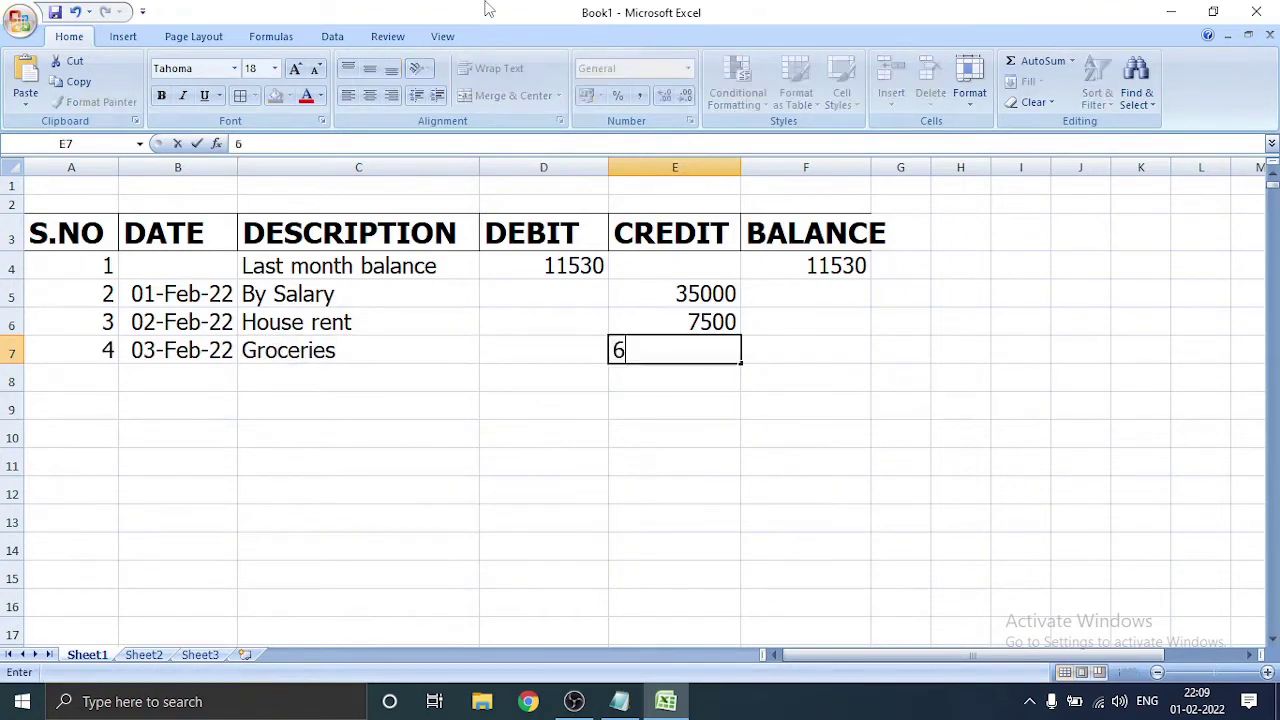
text(500)
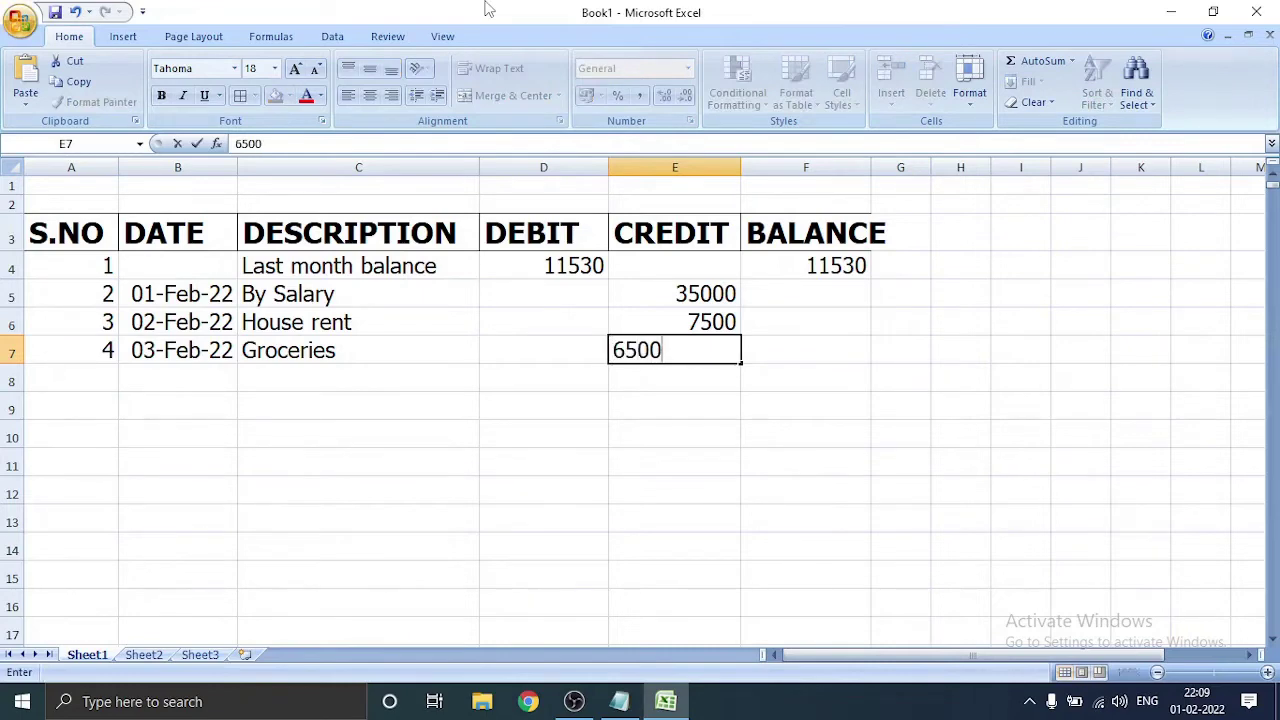
key(Tab)
Step: Add the Gas bill entry dated 04-Feb-22 with a 1950 credit
key(Down)
key(Left)
key(Left)
key(Left)
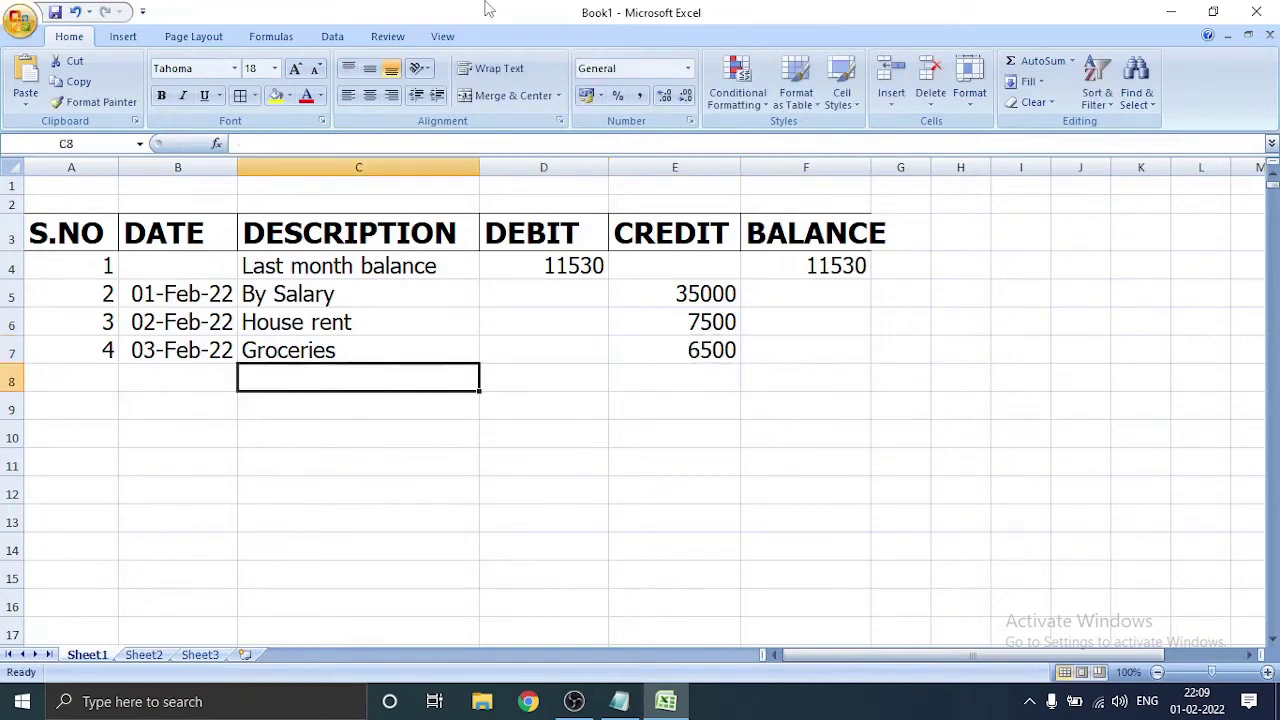
key(Left)
text(04-)
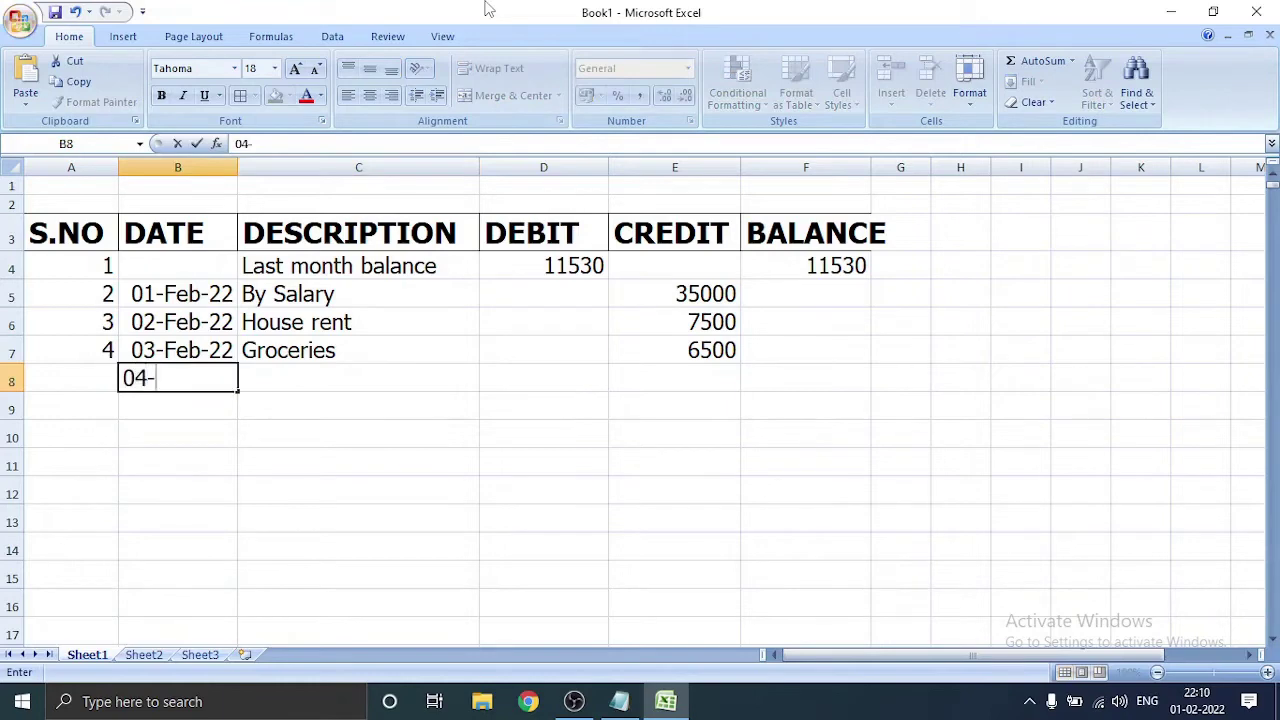
text(Feb)
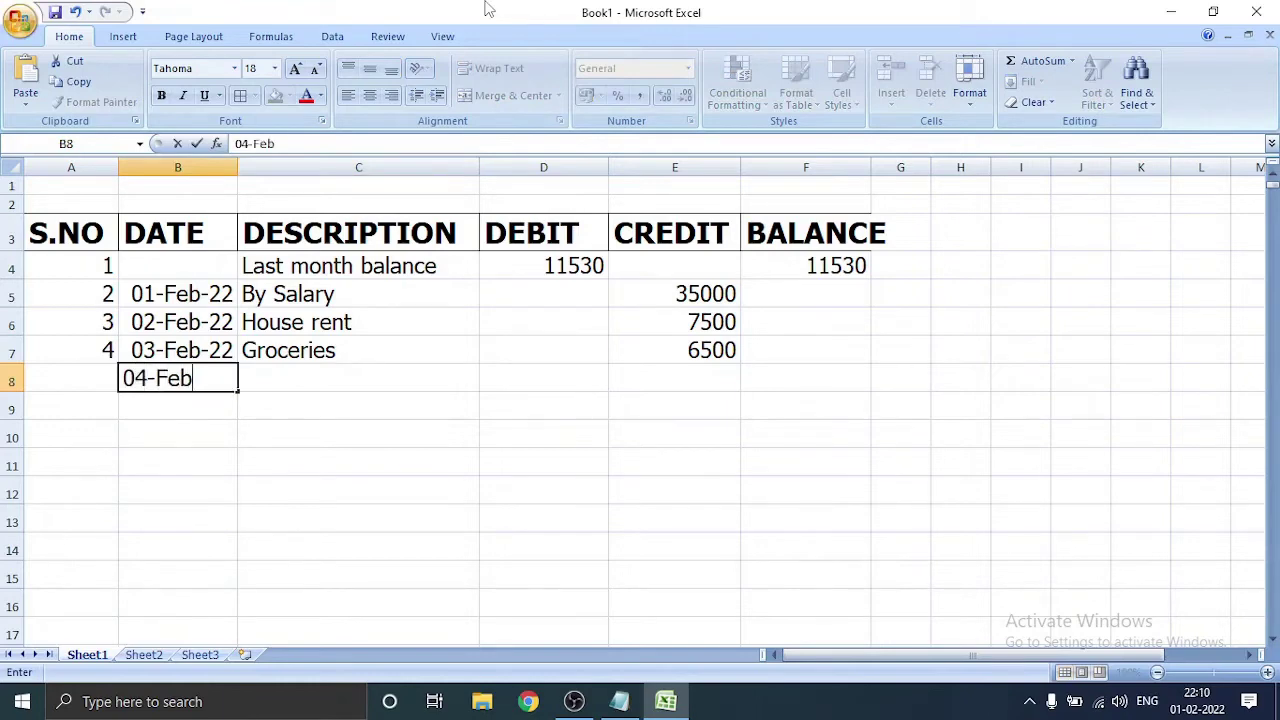
text(-22)
key(Tab)
text(Gas )
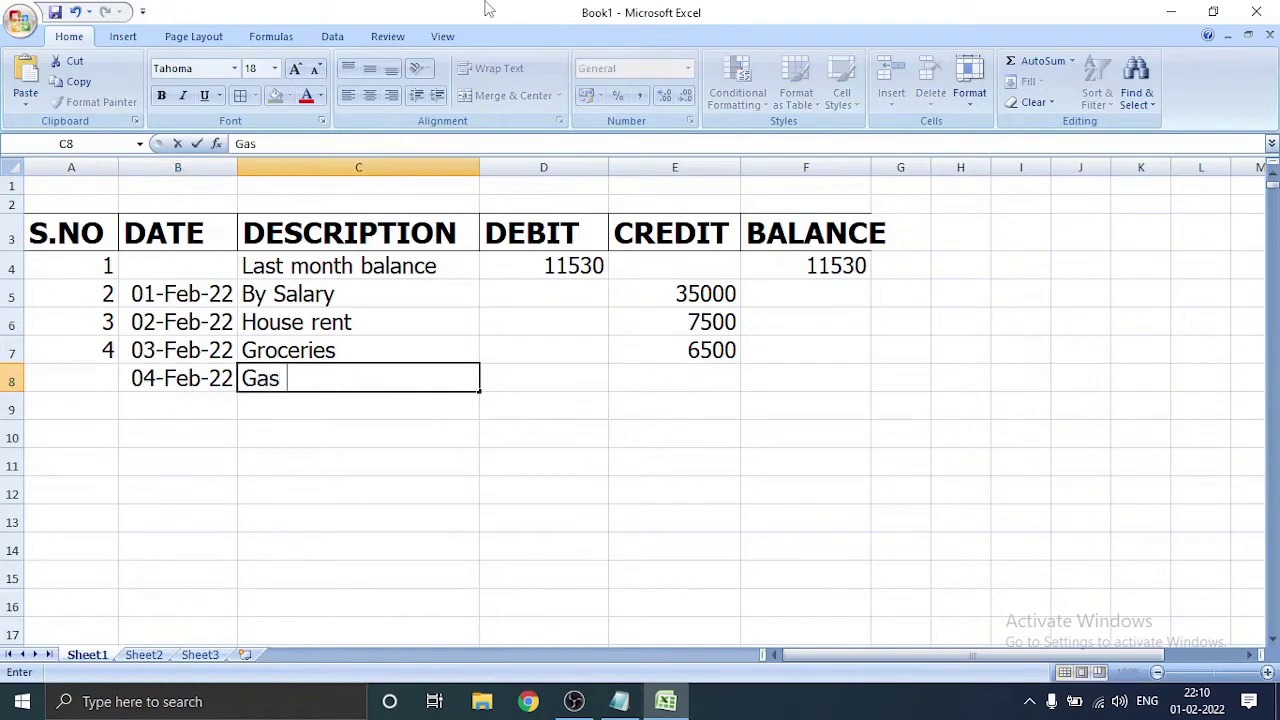
text(bill)
key(Tab)
key(Tab)
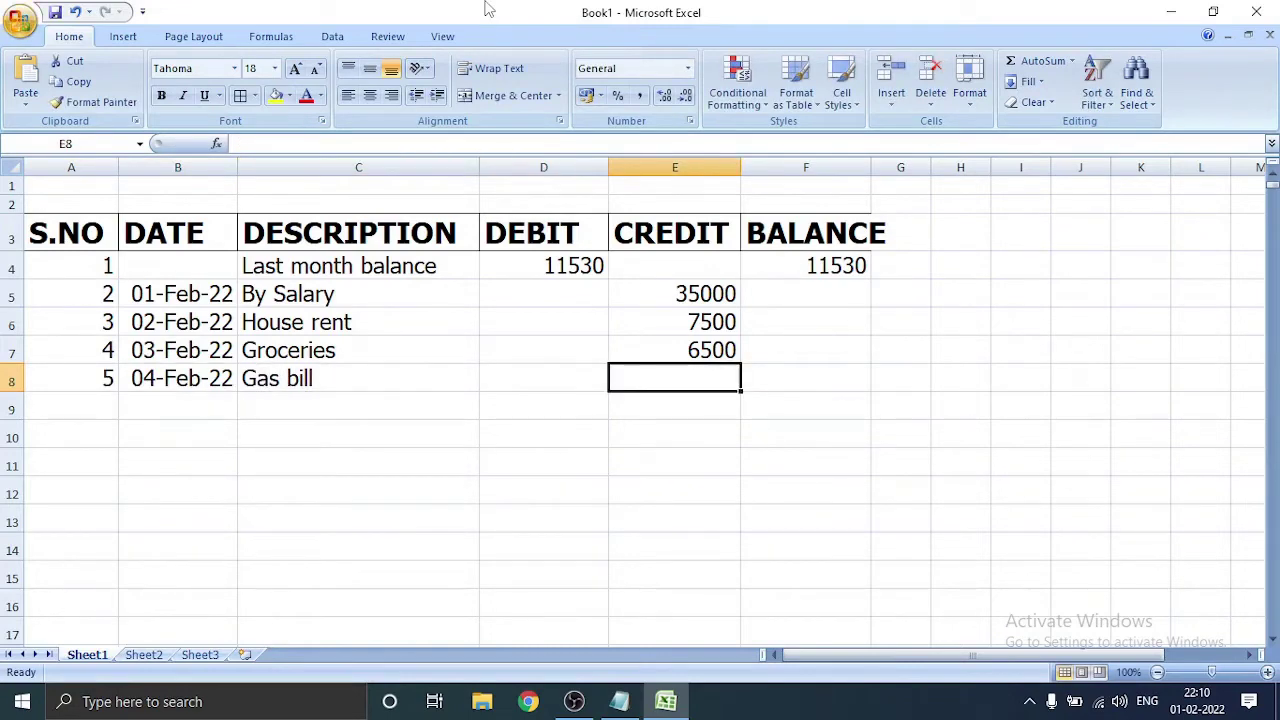
text(195)
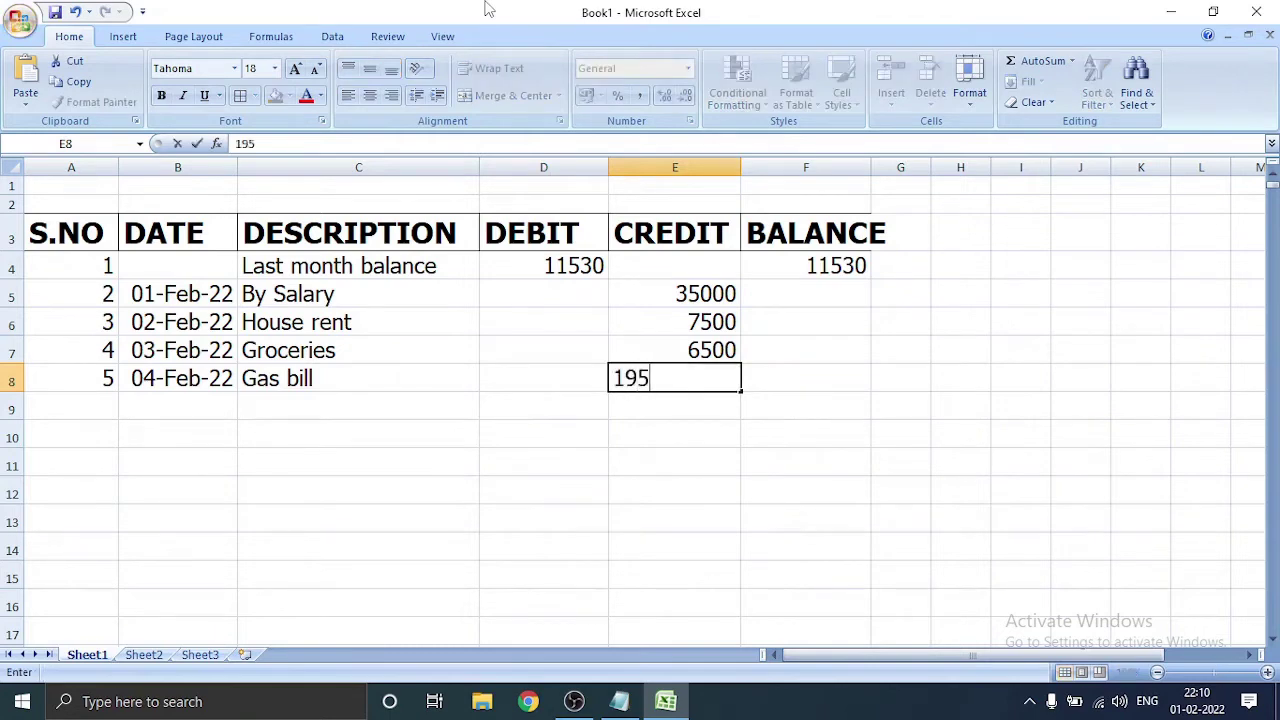
text(0)
key(Tab)
Step: Add the vegitables entry dated 07-Feb-22 with a 1950 credit
key(Down)
key(Left)
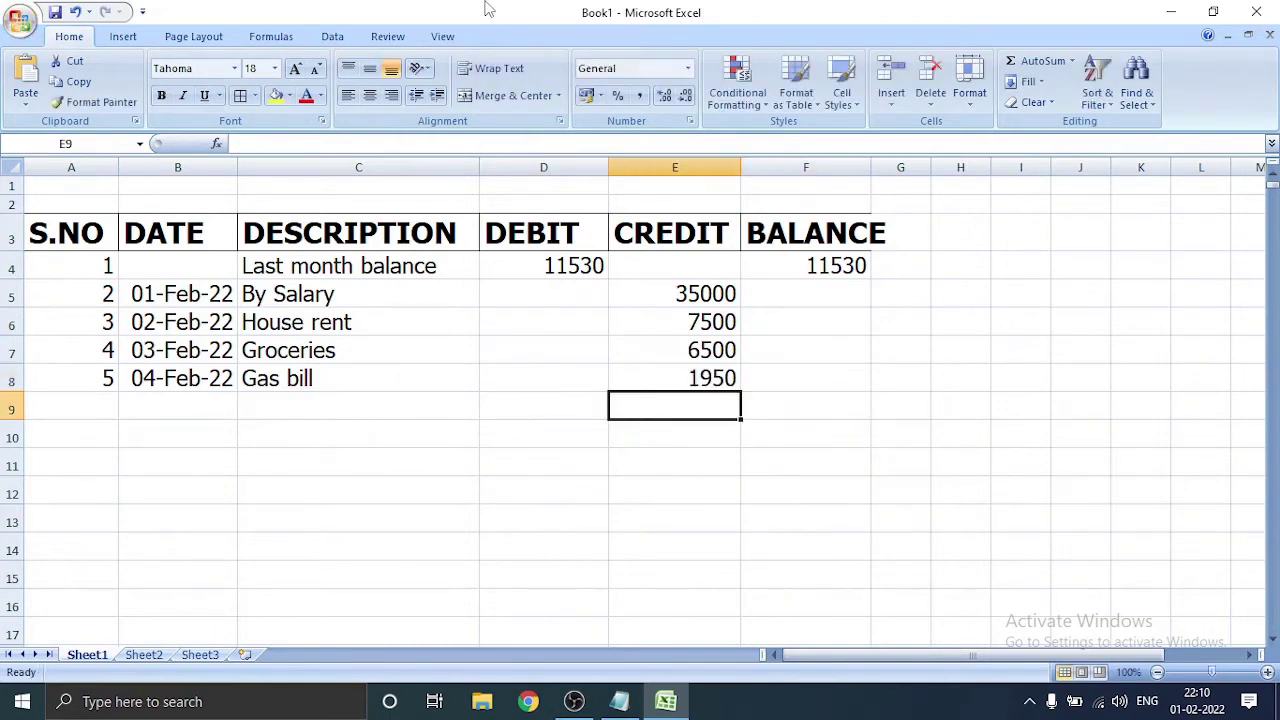
key(Left)
key(Left)
key(Left)
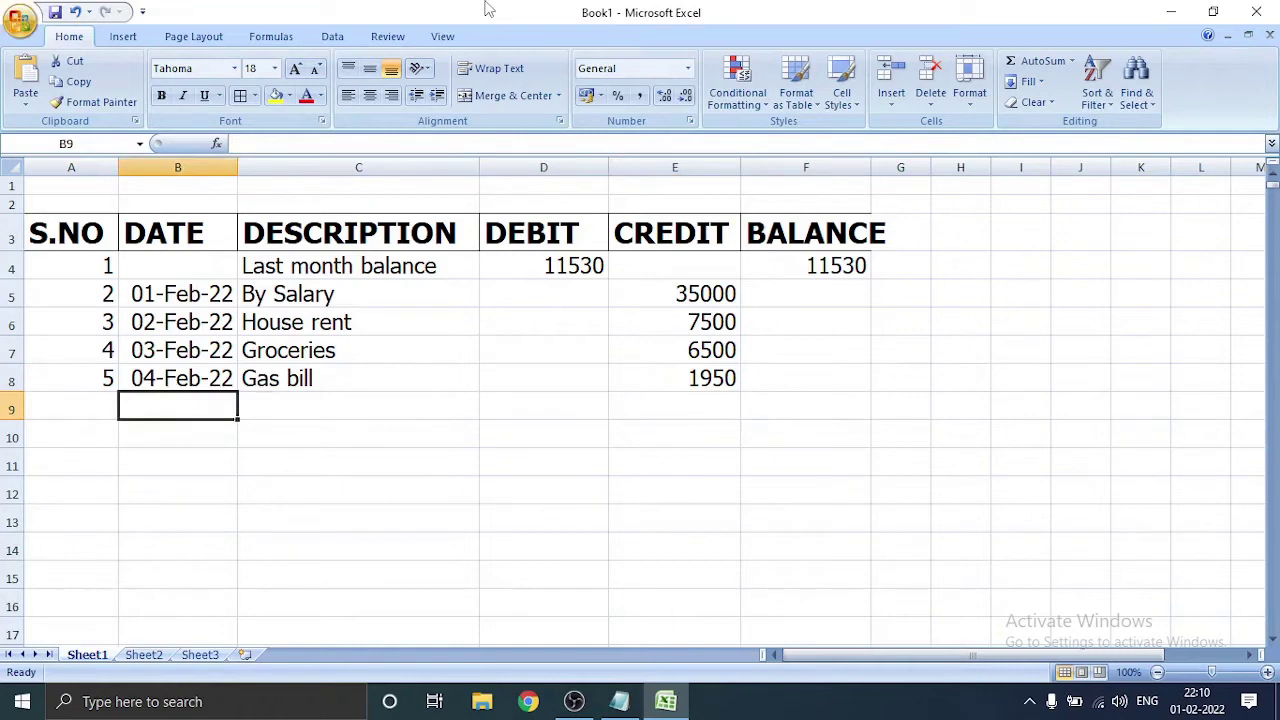
text(0)
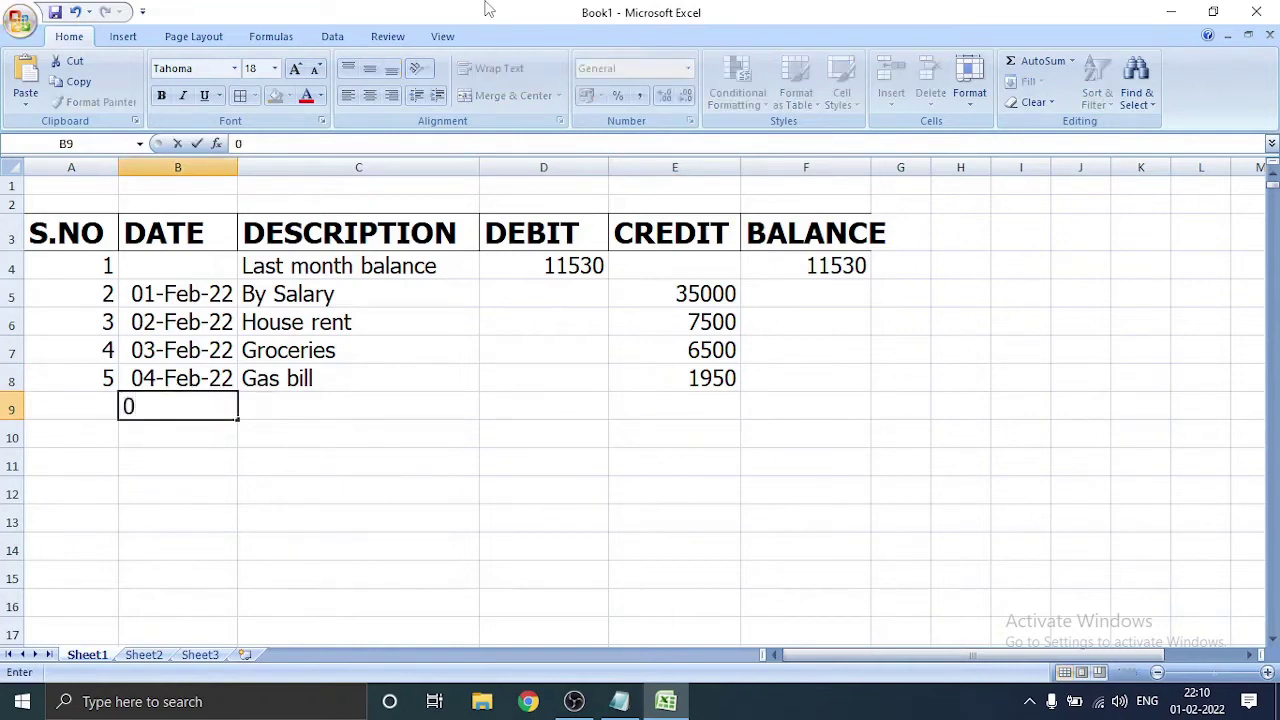
text(5)
key(BackSpace)
text(7-)
text(feb)
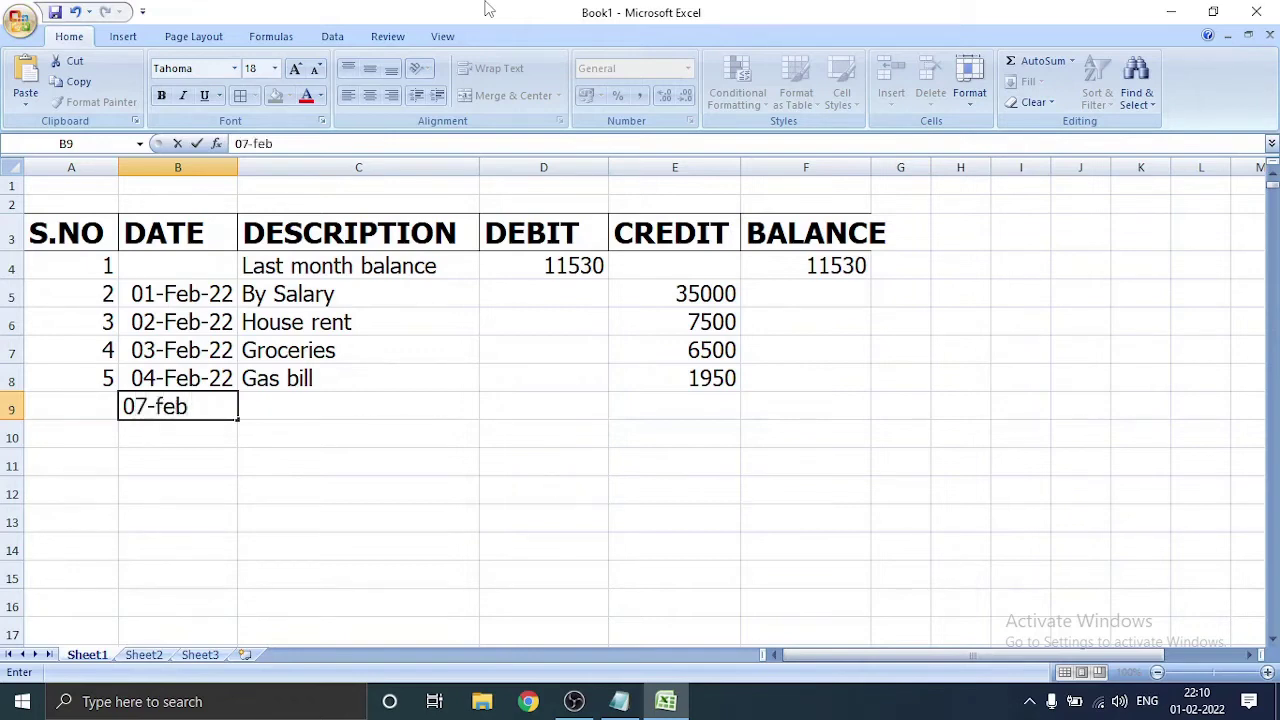
text(-)
text(22)
key(Tab)
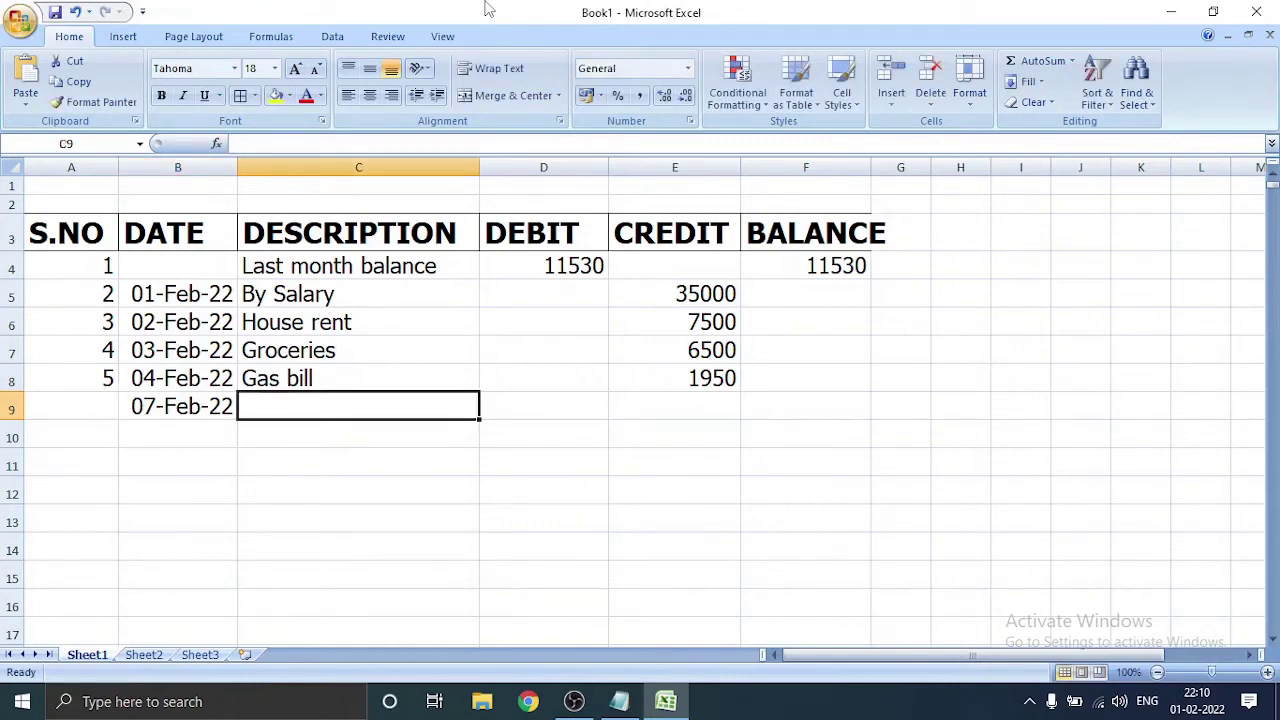
text(ve)
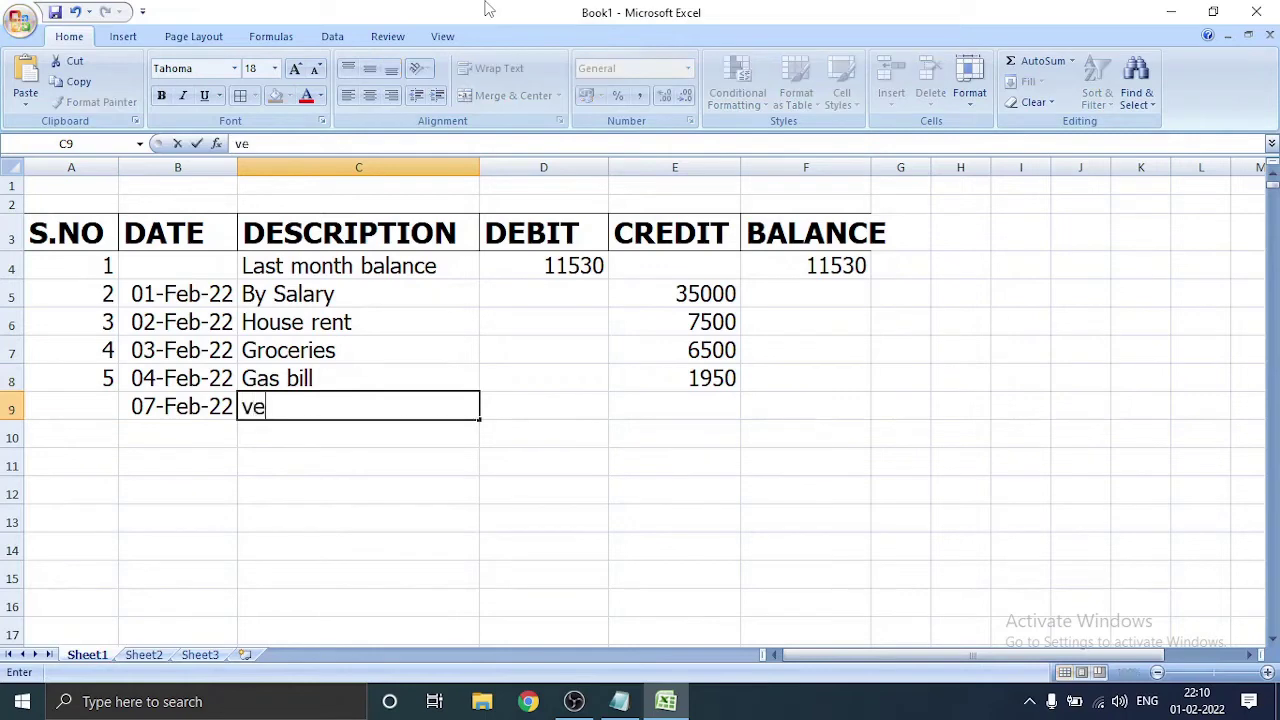
text(g)
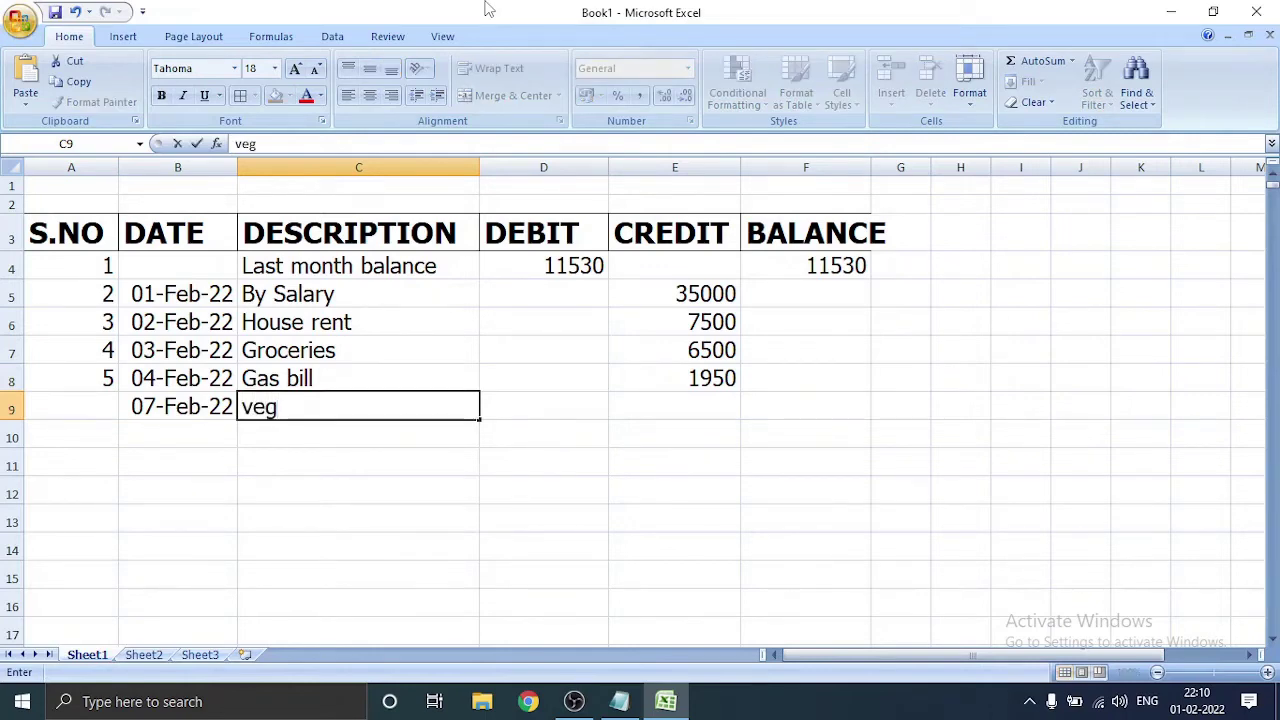
text(itabl)
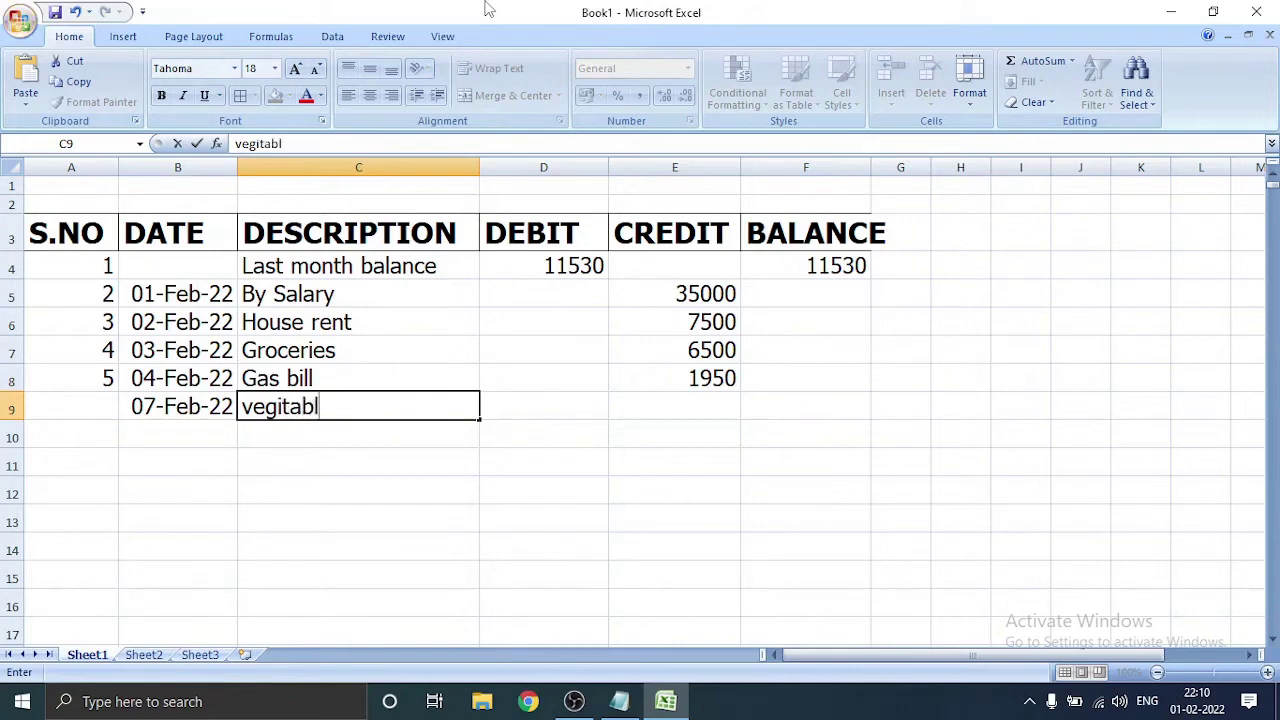
text(es)
key(Tab)
key(Tab)
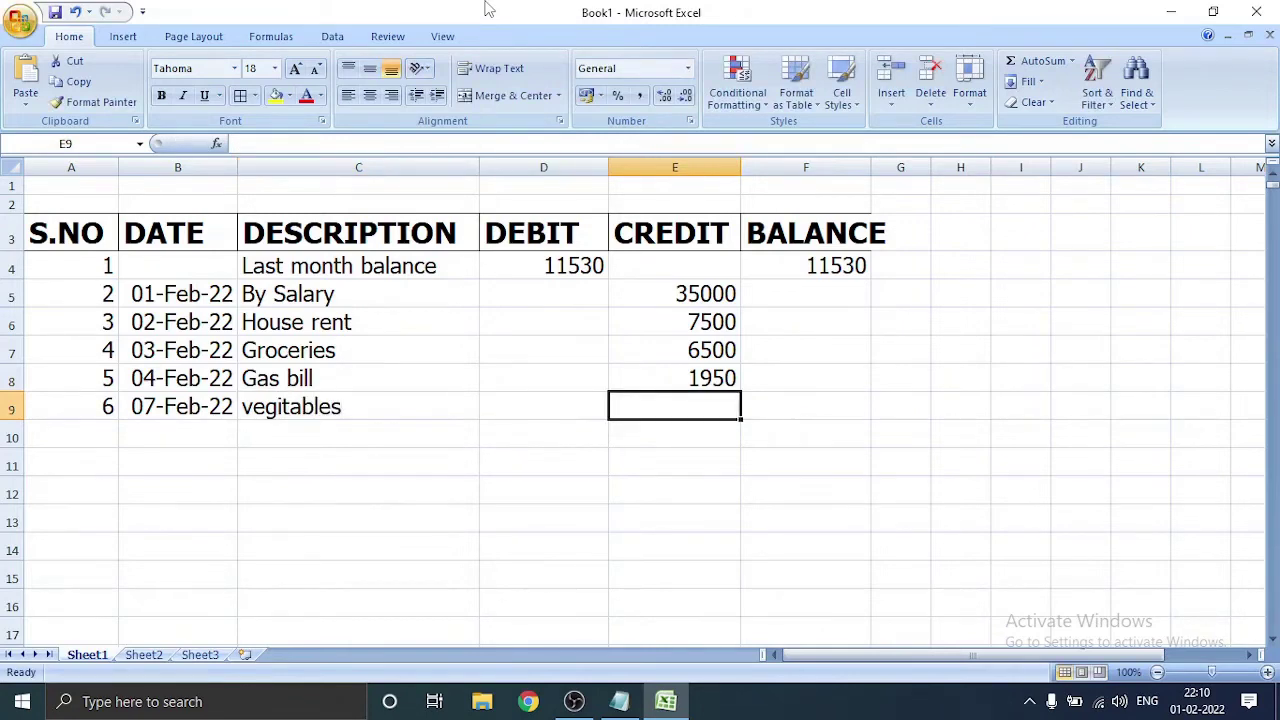
text(195)
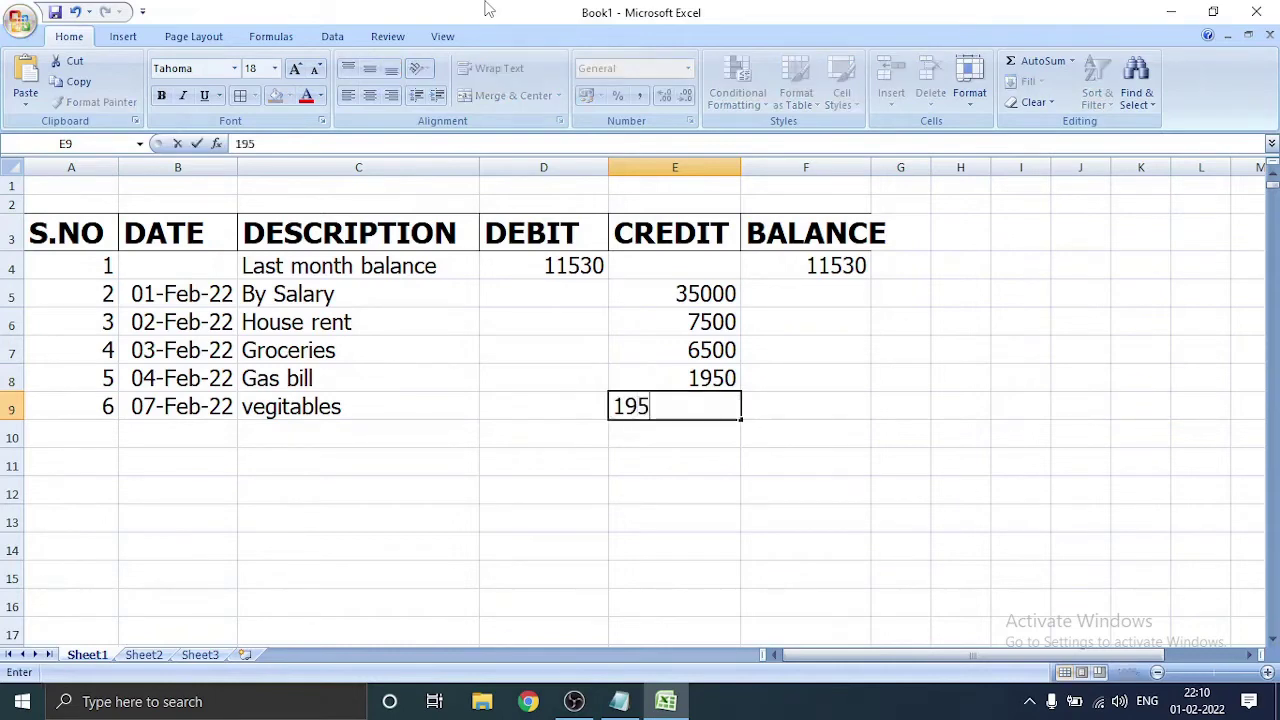
text(0)
key(Tab)
Step: Add the Petrol entry dated 10-Feb-22 with a 2500 credit
key(Return)
key(Left)
key(Left)
key(Left)
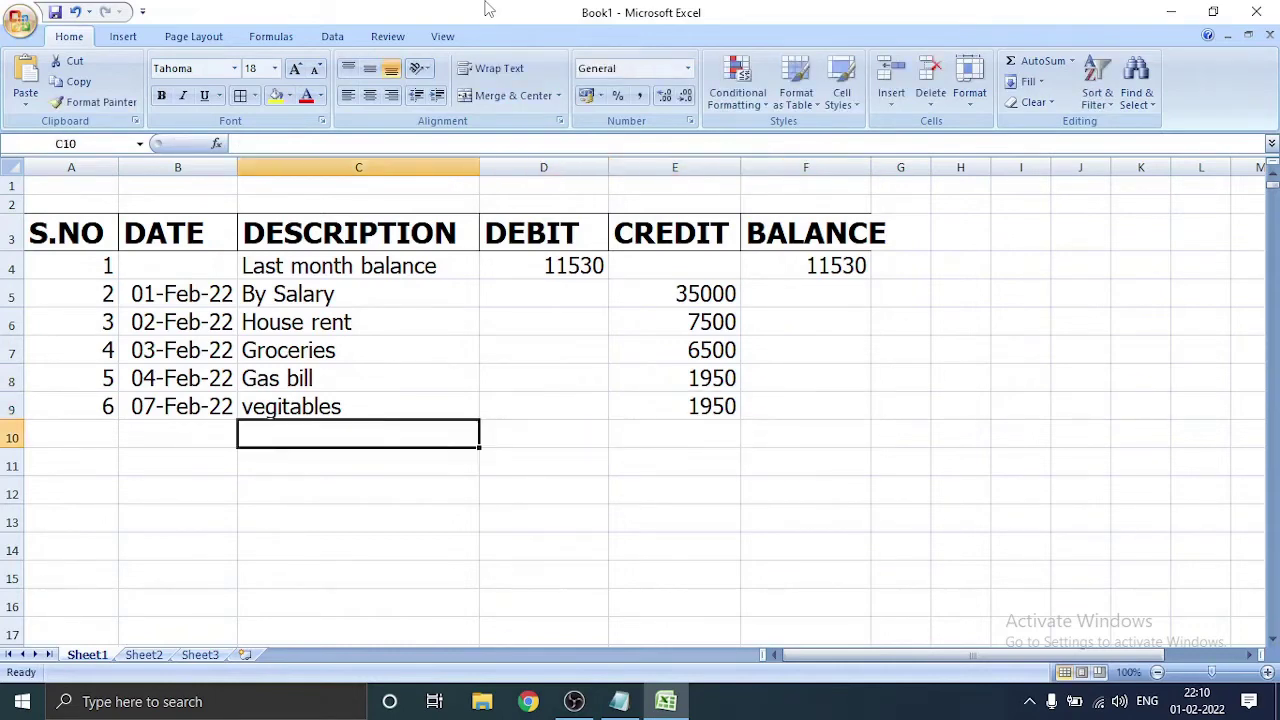
key(Left)
text(10)
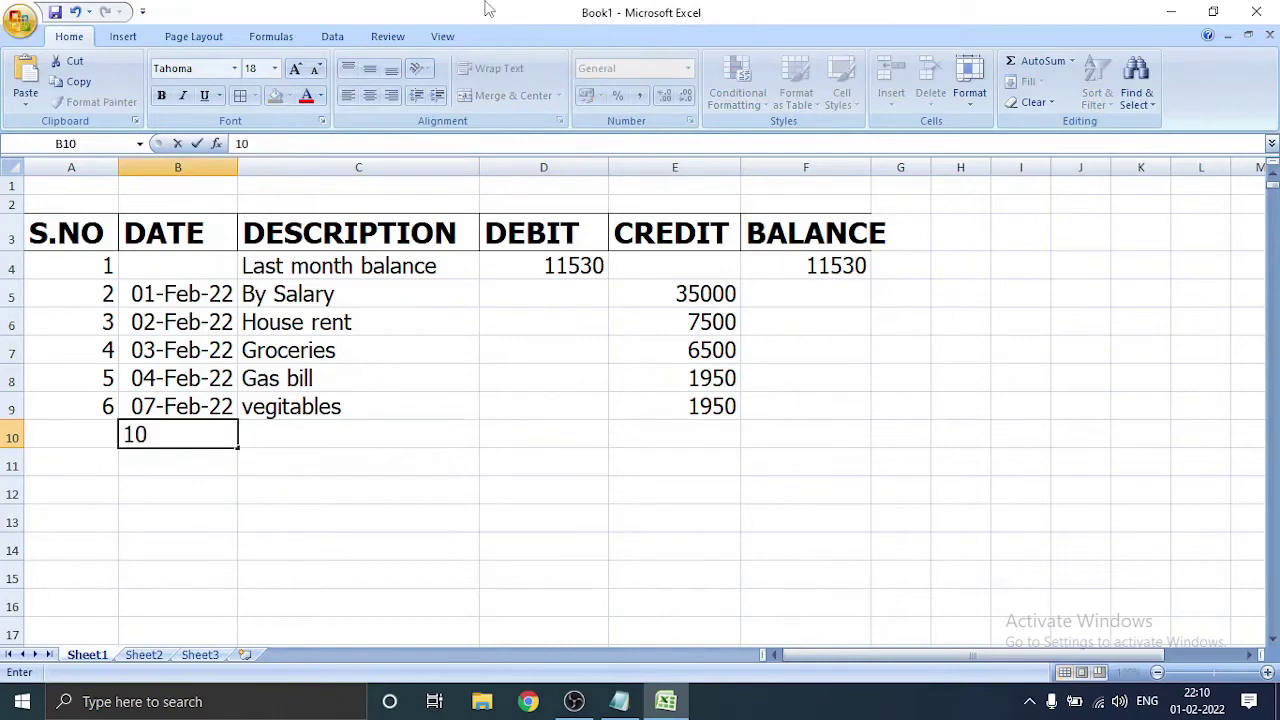
text(-feb)
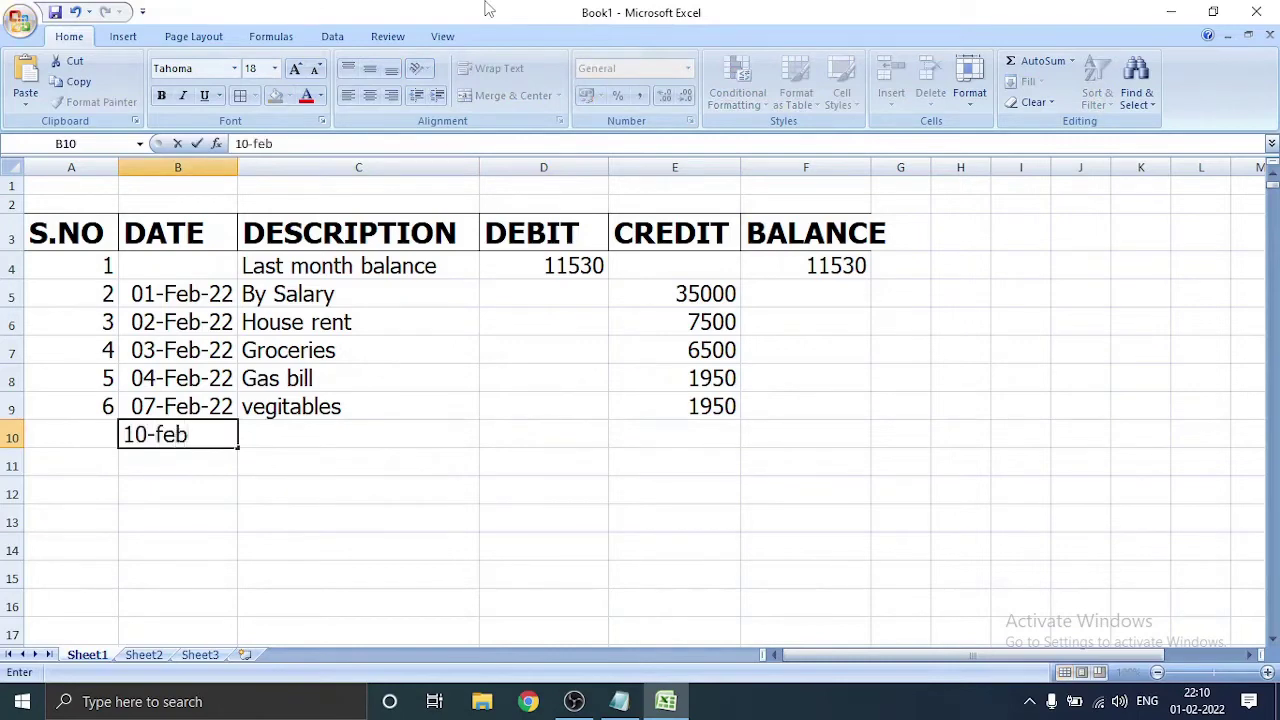
text(-22)
key(Tab)
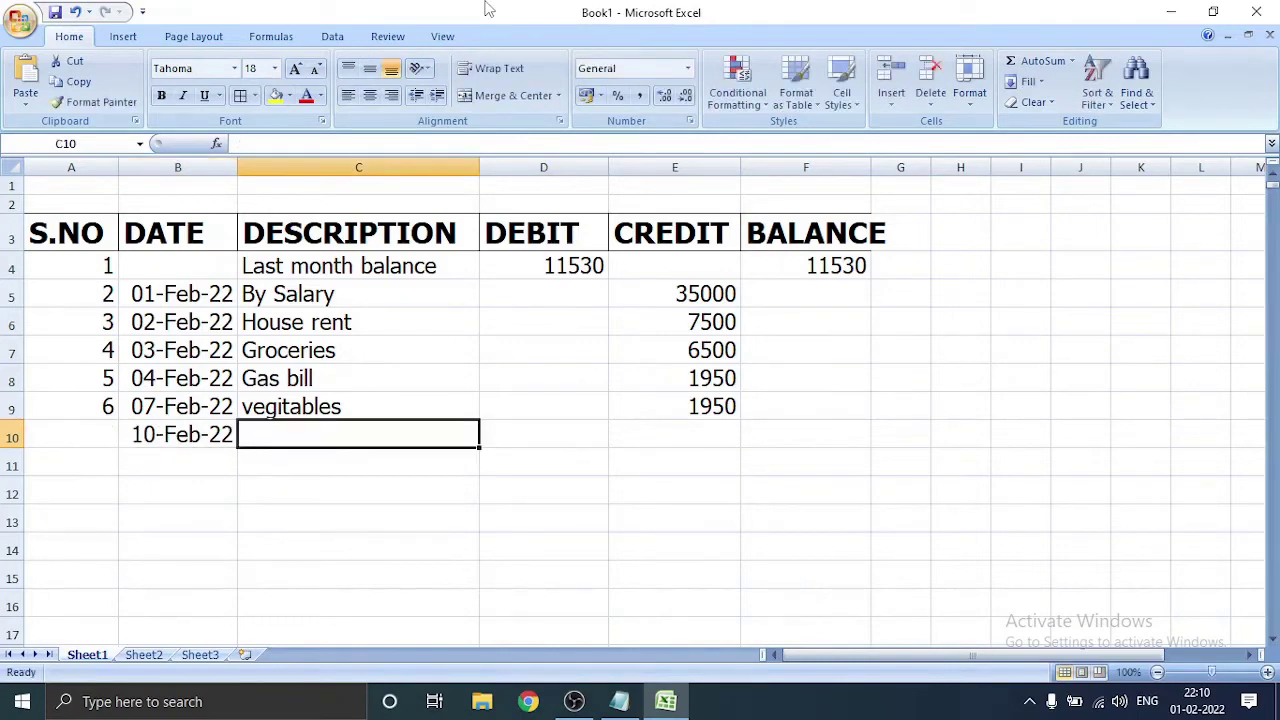
text(Pet)
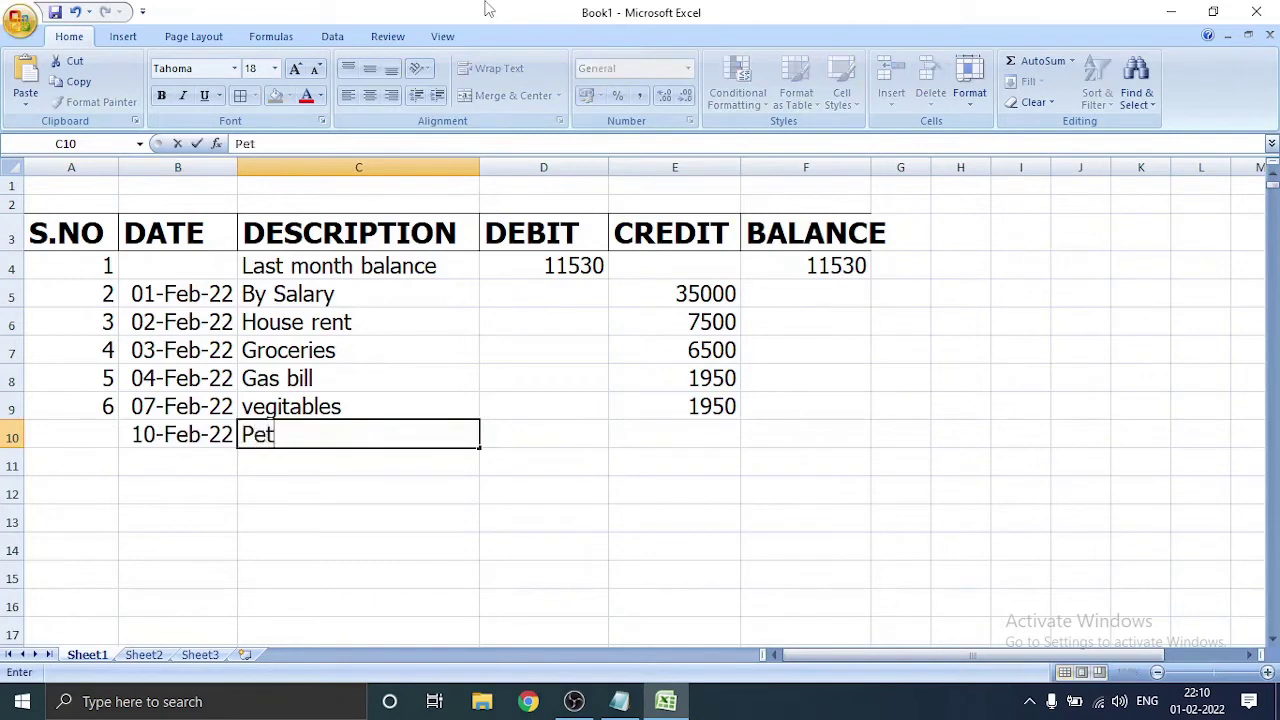
text(rol)
key(Tab)
key(Tab)
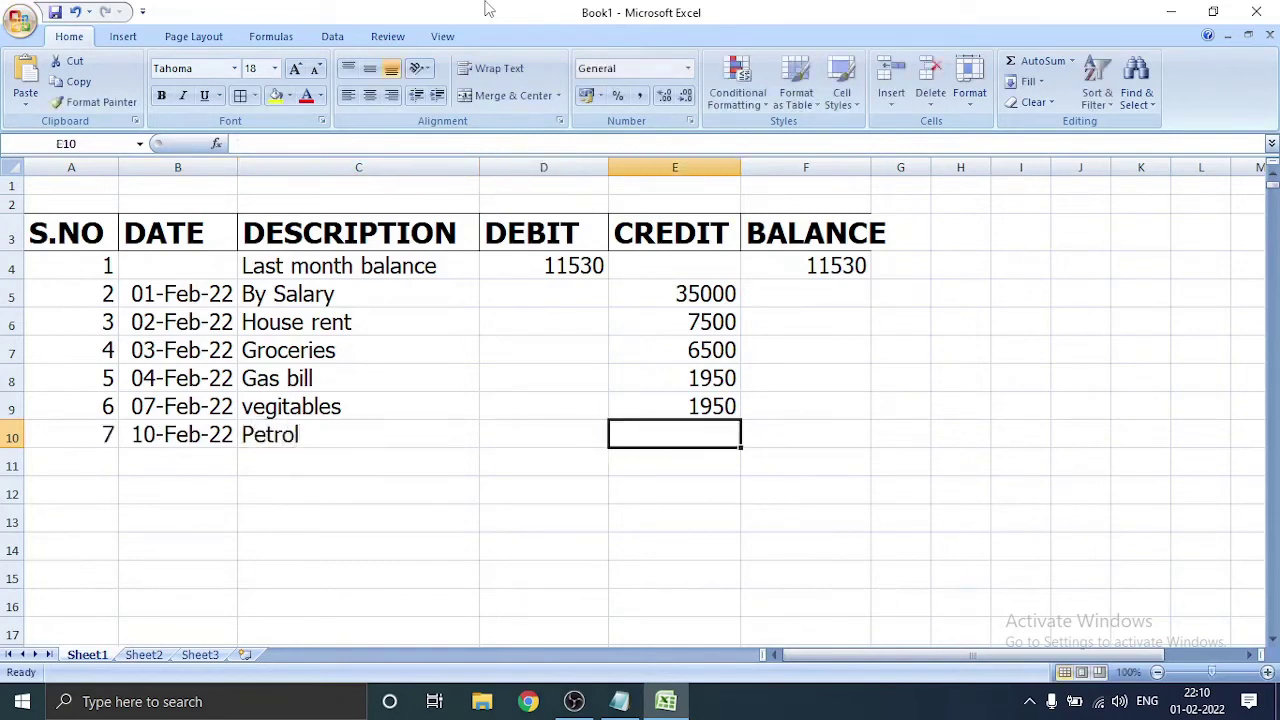
text(2500)
key(Tab)
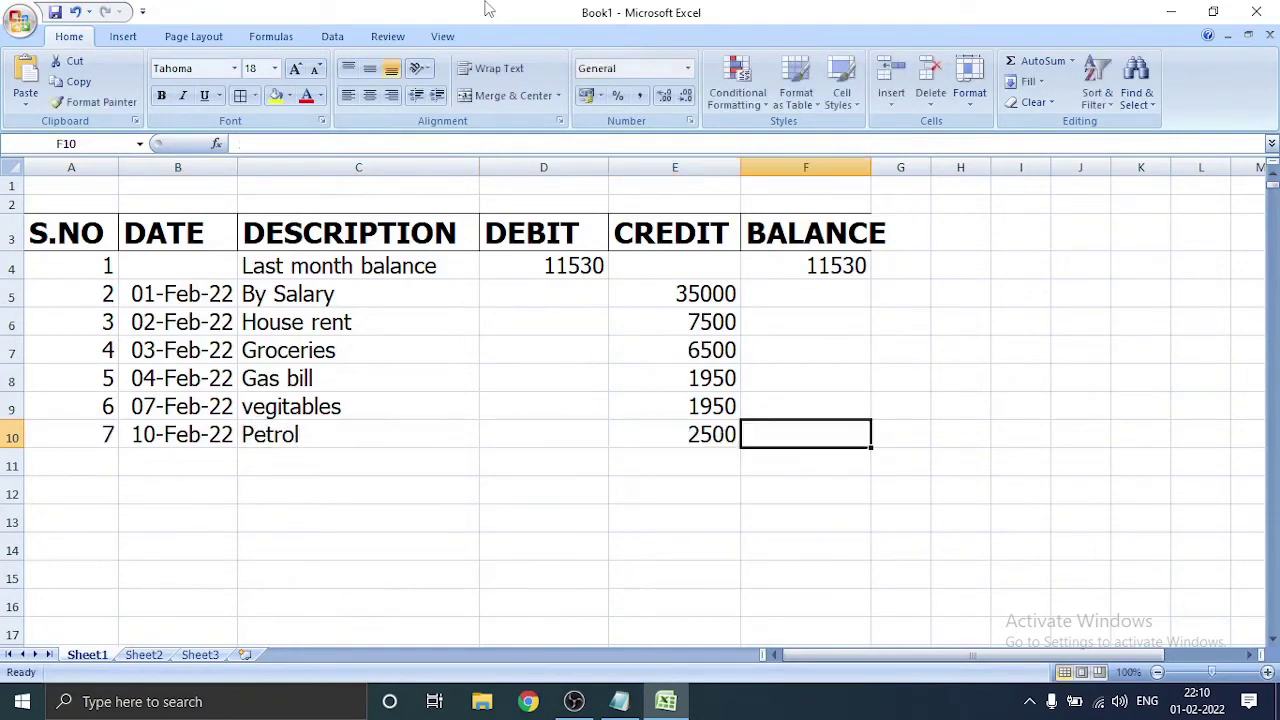
key(Tab)
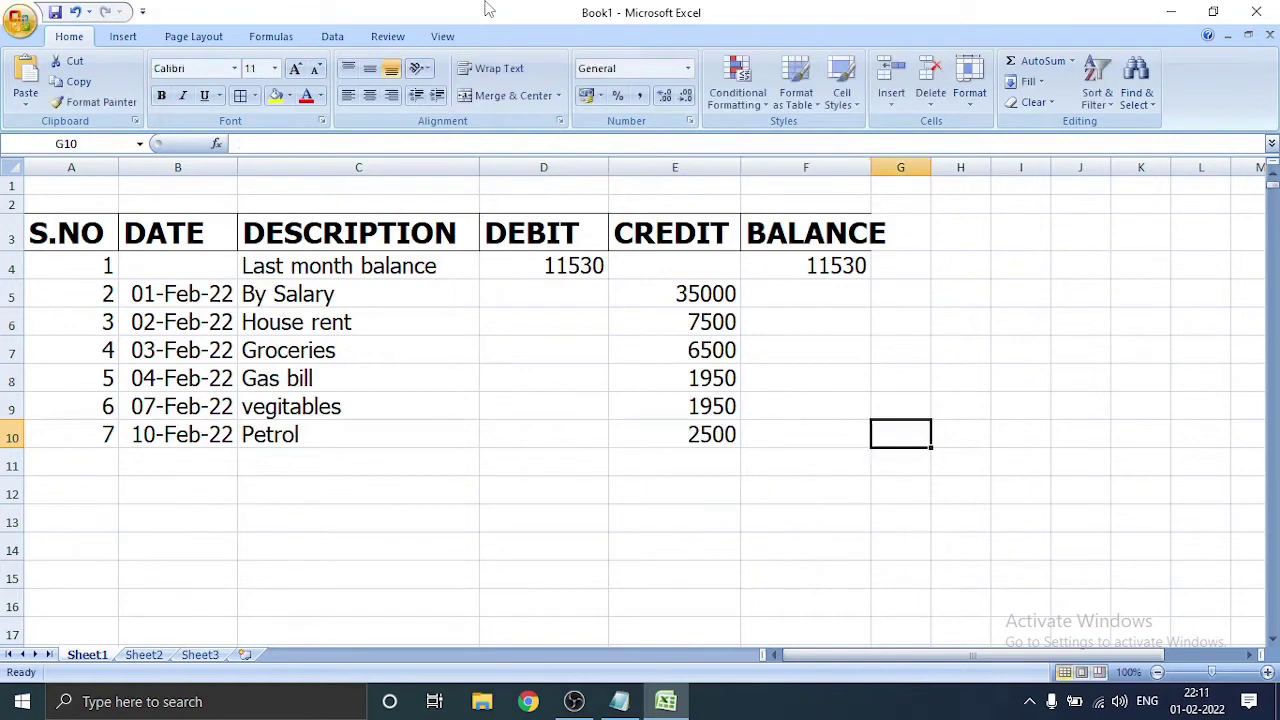
key(Left)
key(Up)
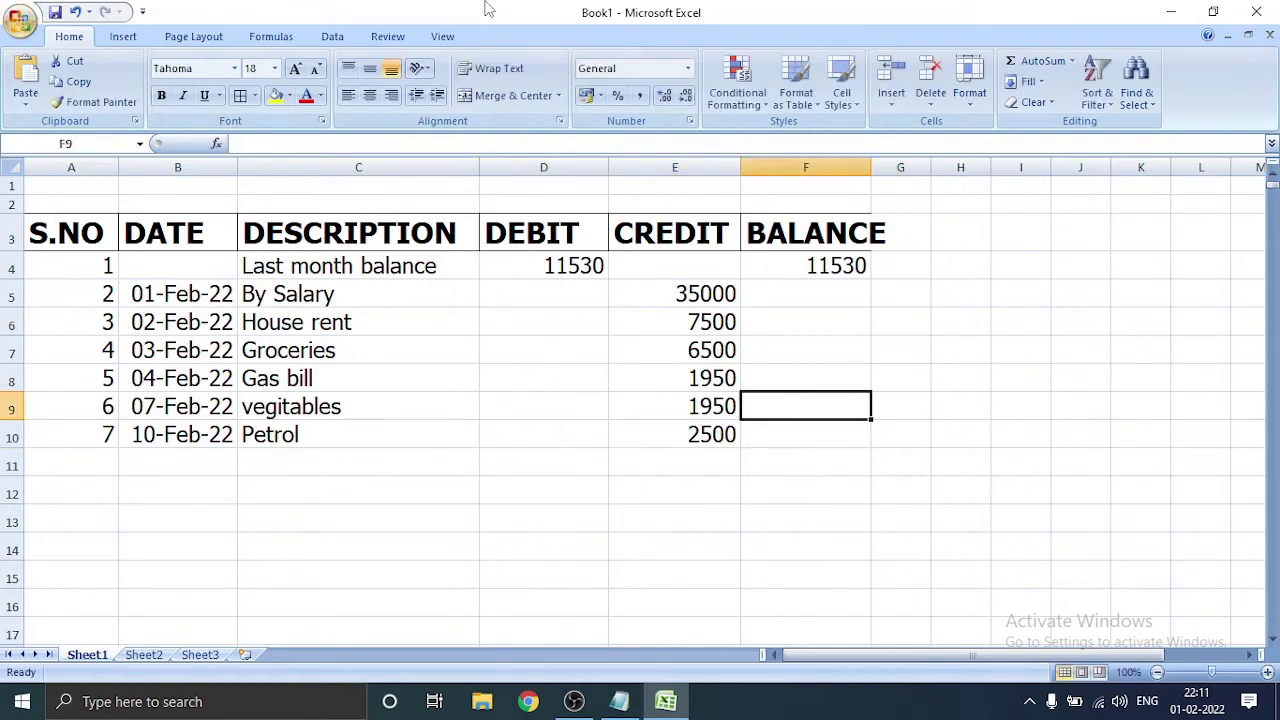
key(Up)
key(Up)
key(Up)
key(Up)
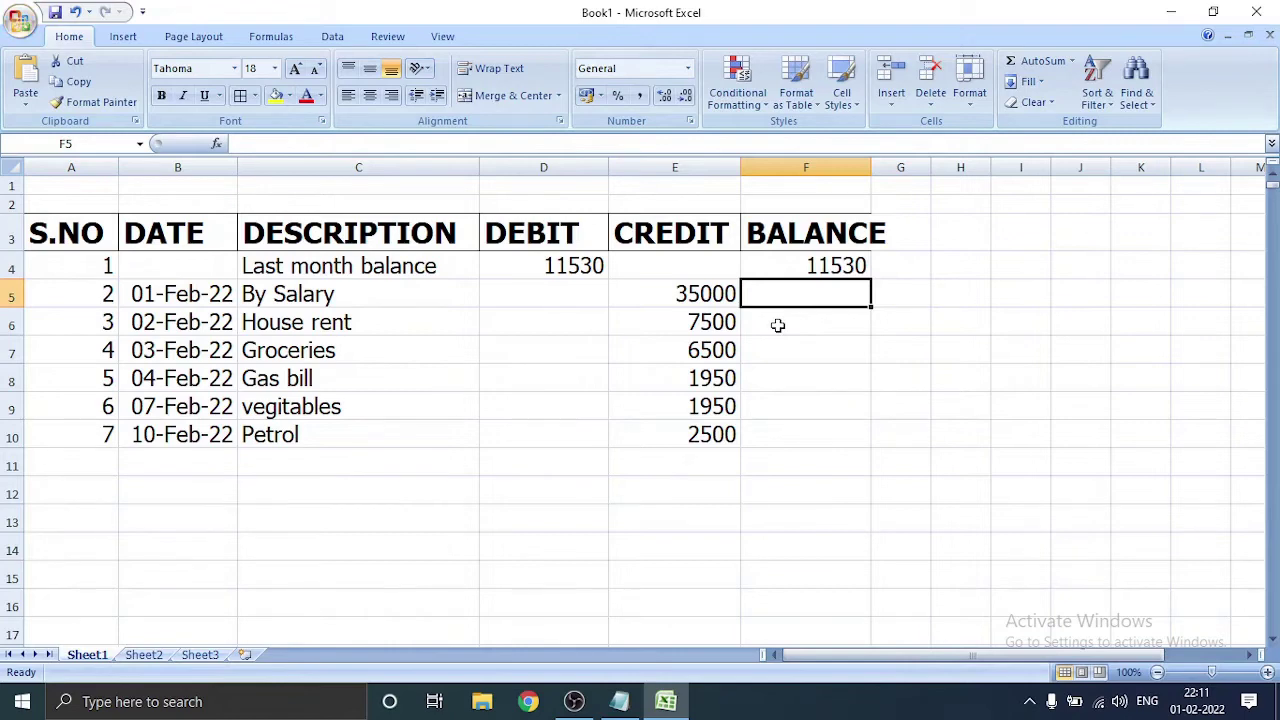
Step: In F5, begin the formula =IF(AND(D5="",E5="" to test for empty Debit and Credit
text(=)
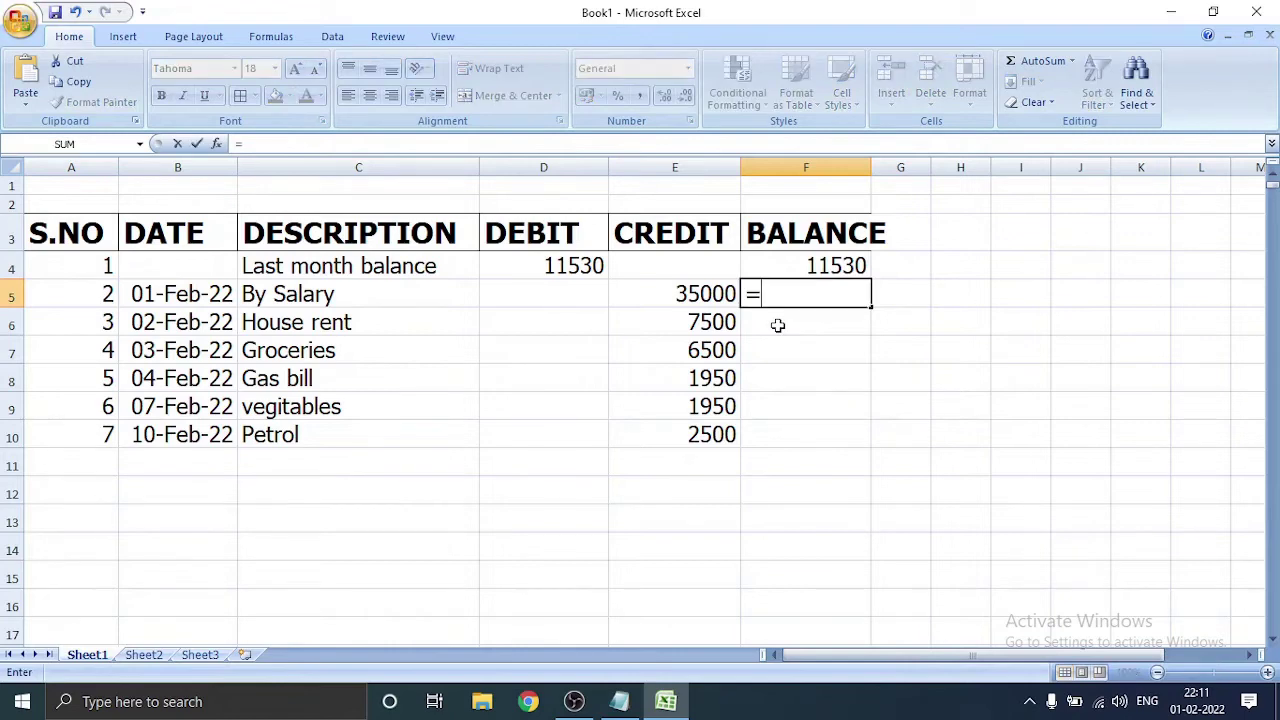
text(if)
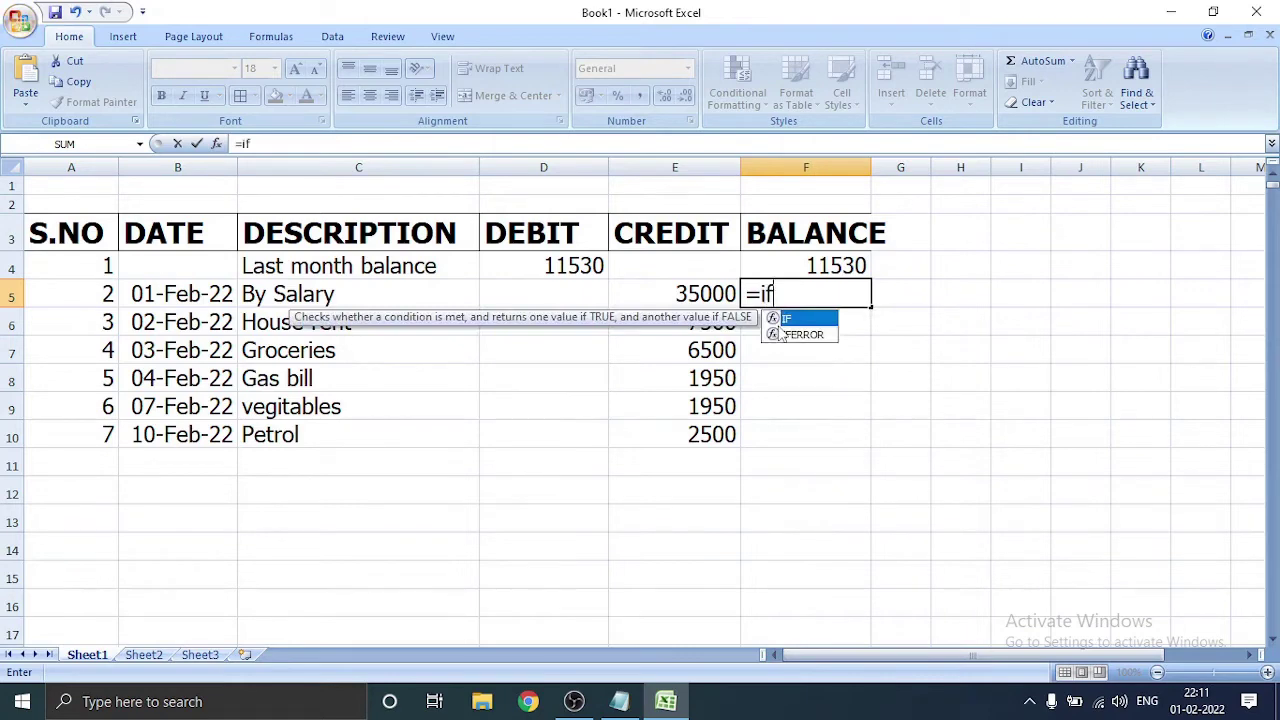
double_click(778, 319)
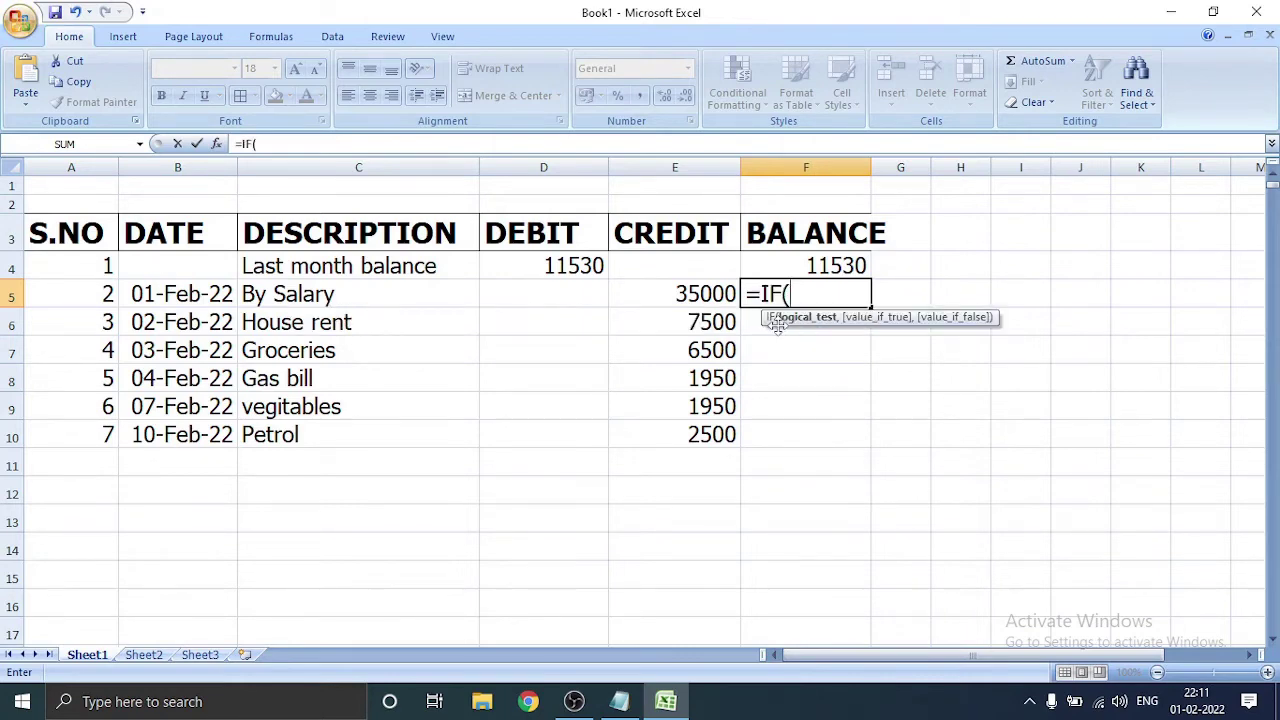
text(AND)
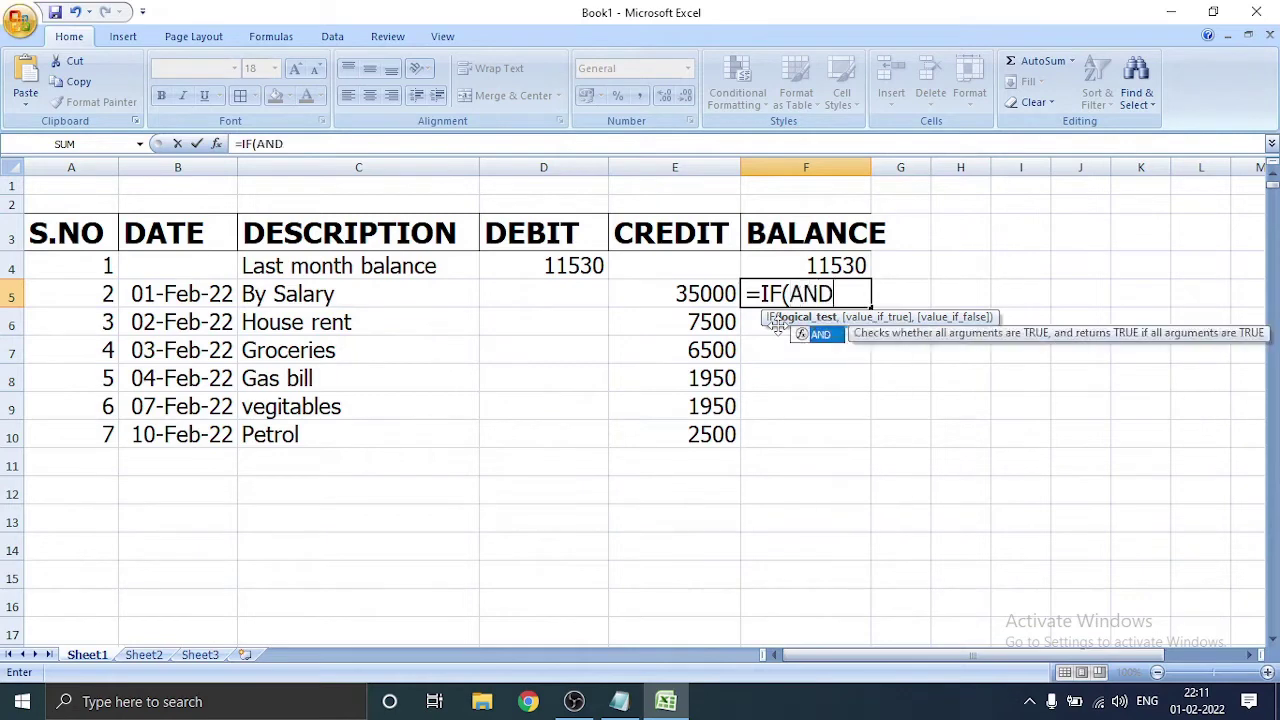
text(()
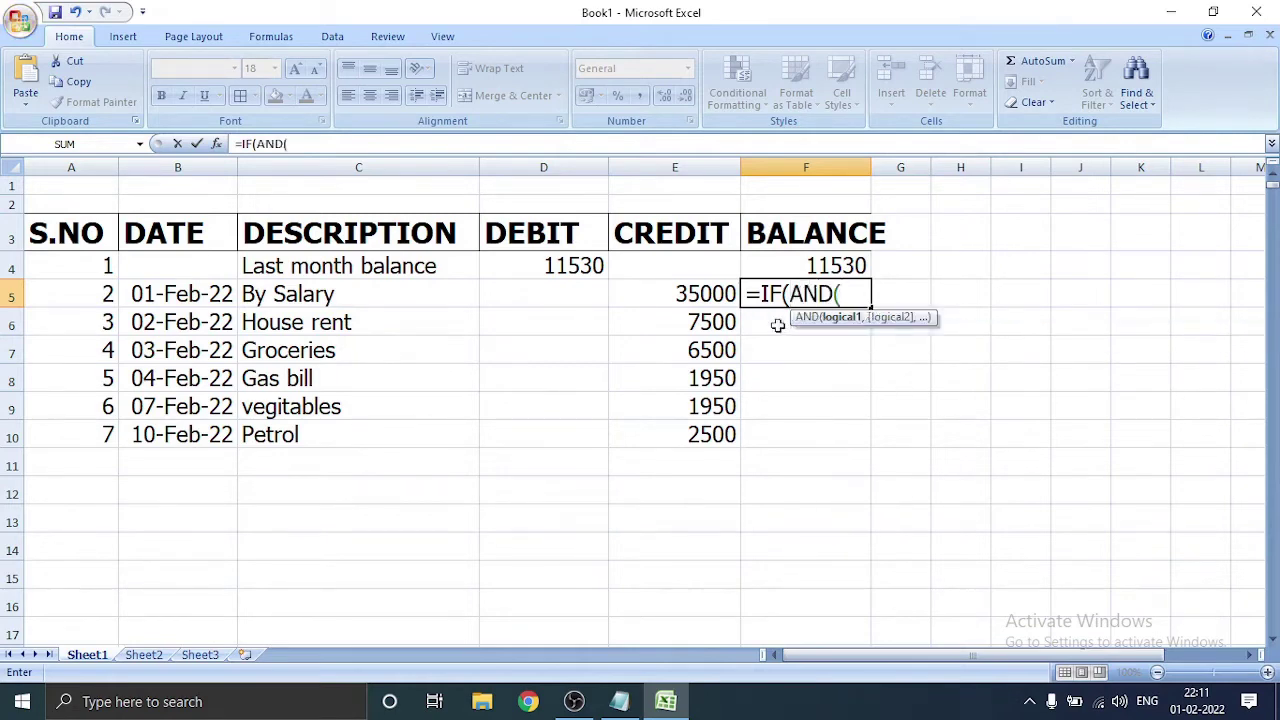
text(D5)
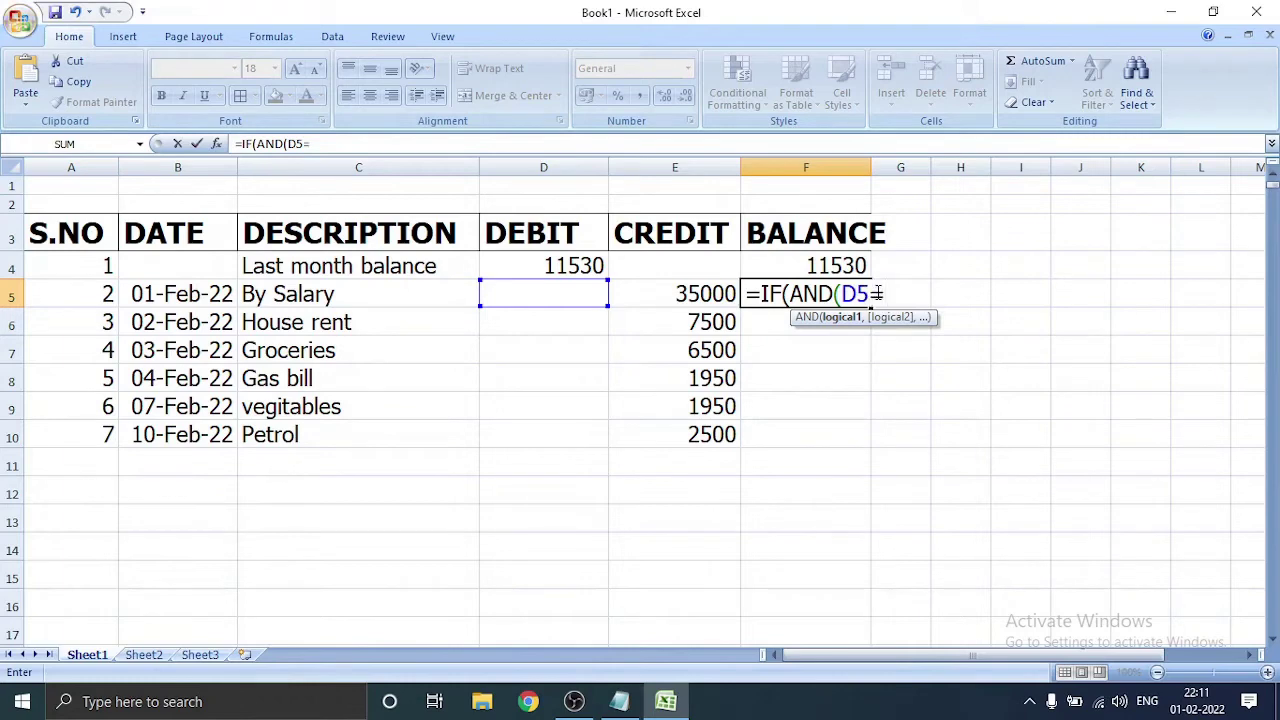
text(="")
text(,)
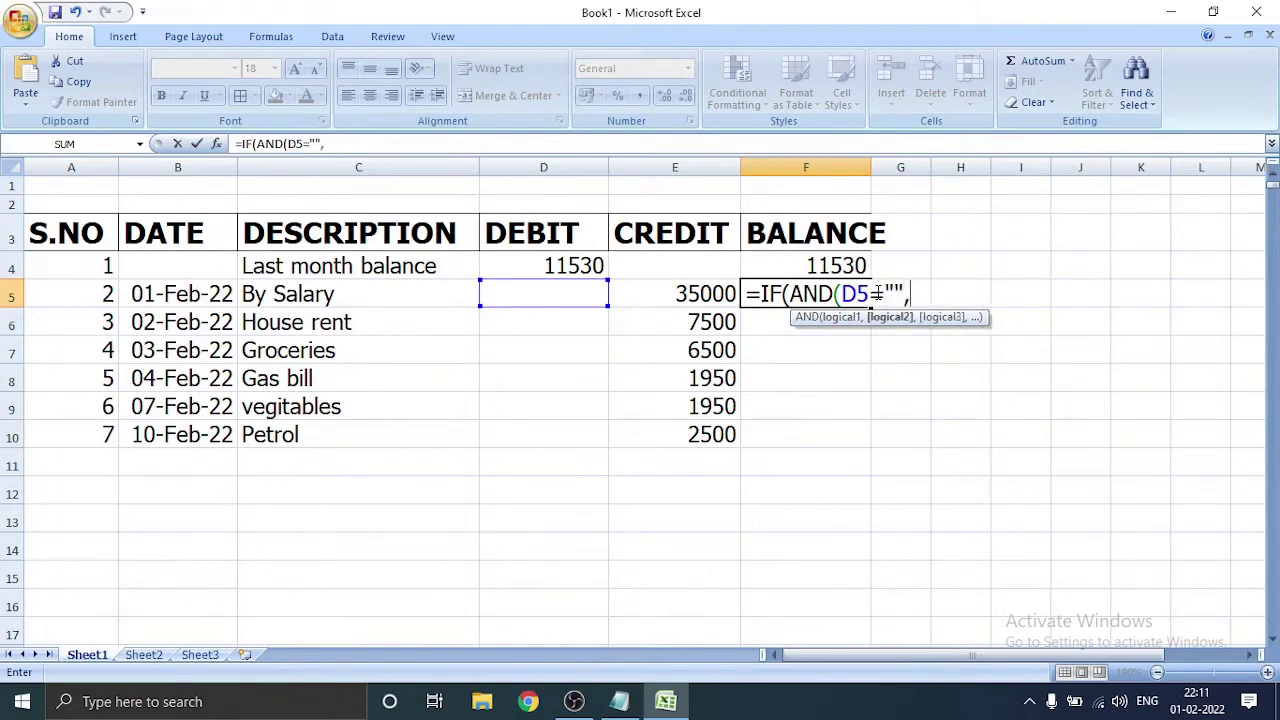
text(E)
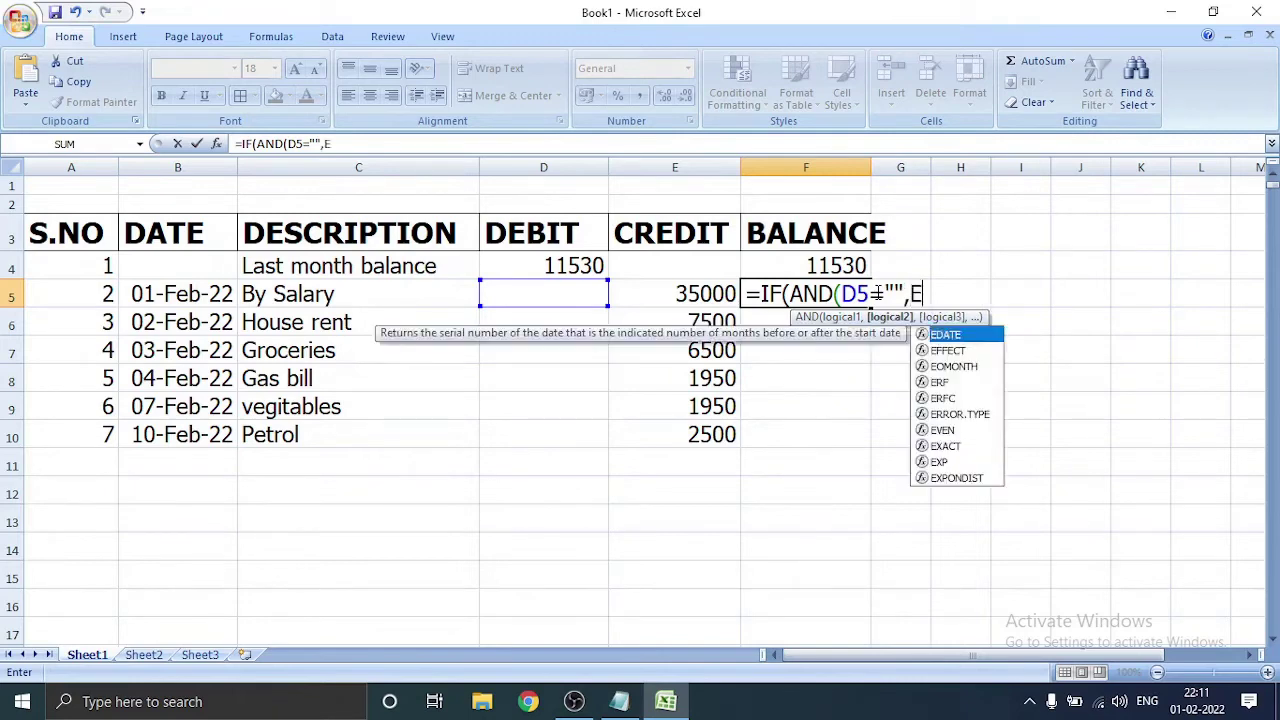
text(5)
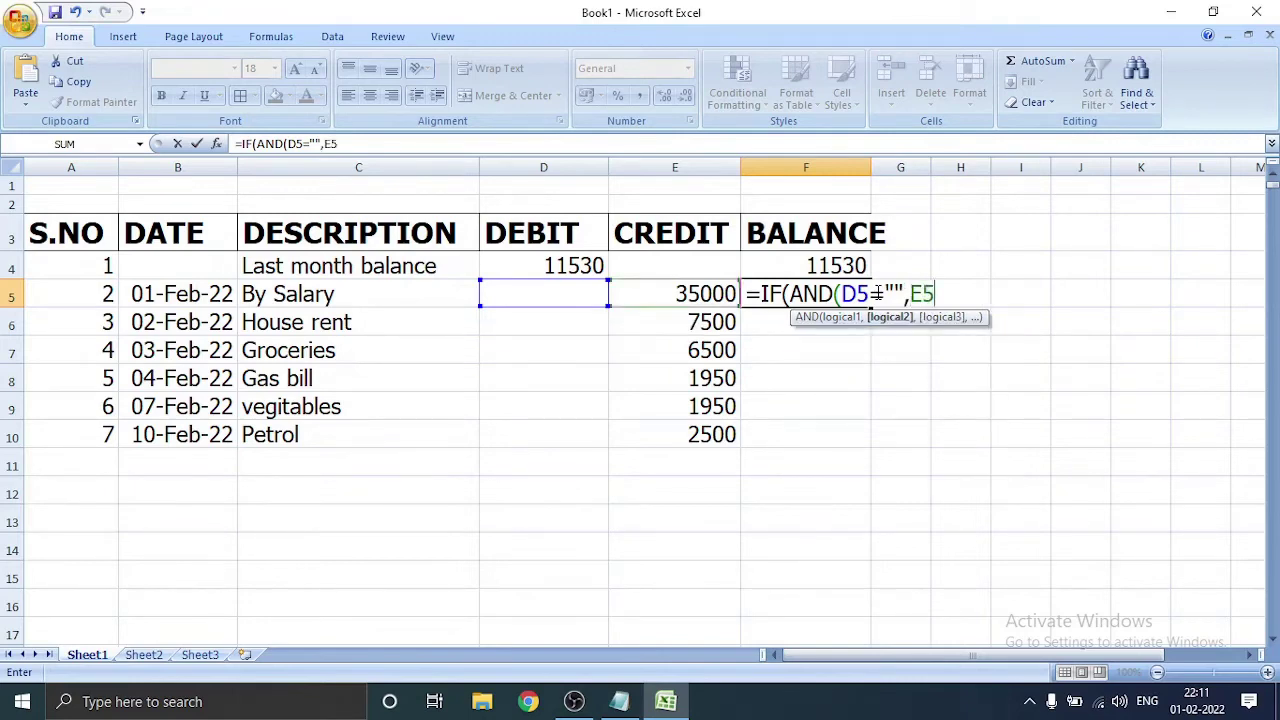
text(="")
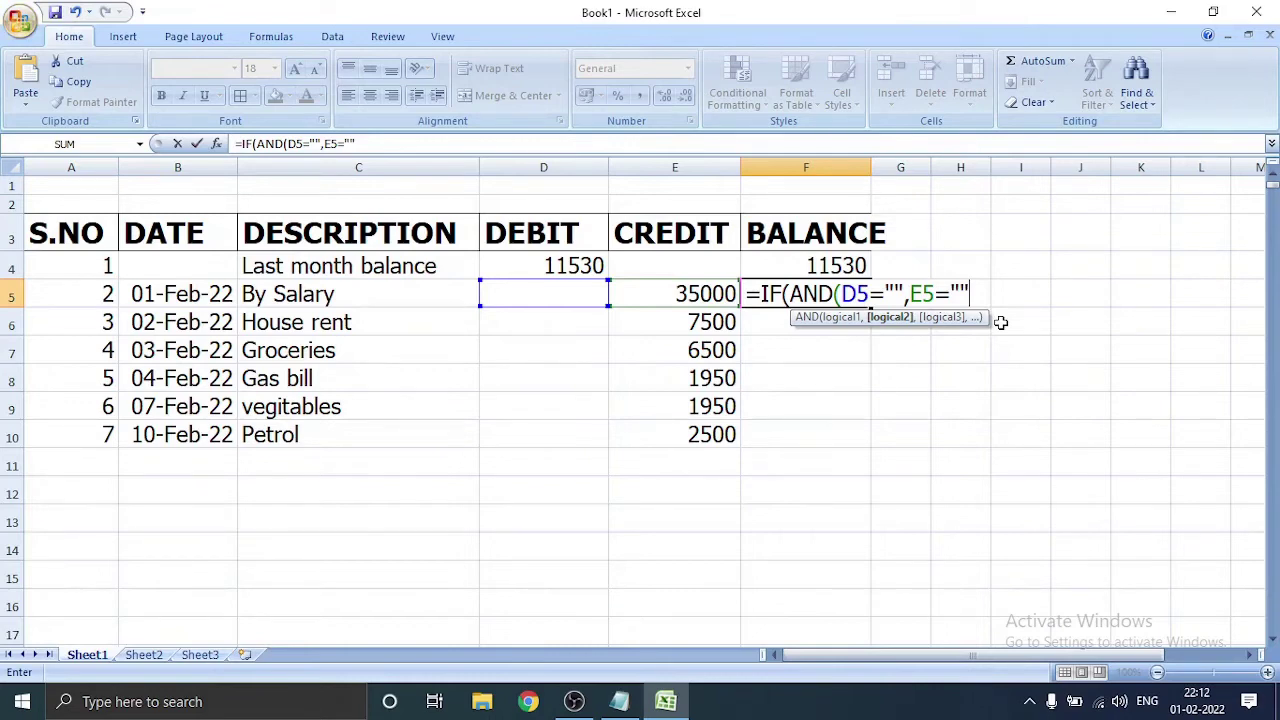
Step: Extend the F5 formula to =IF(AND(D5="",E5="",)F4+D5-E5, correcting the stray characters
text())
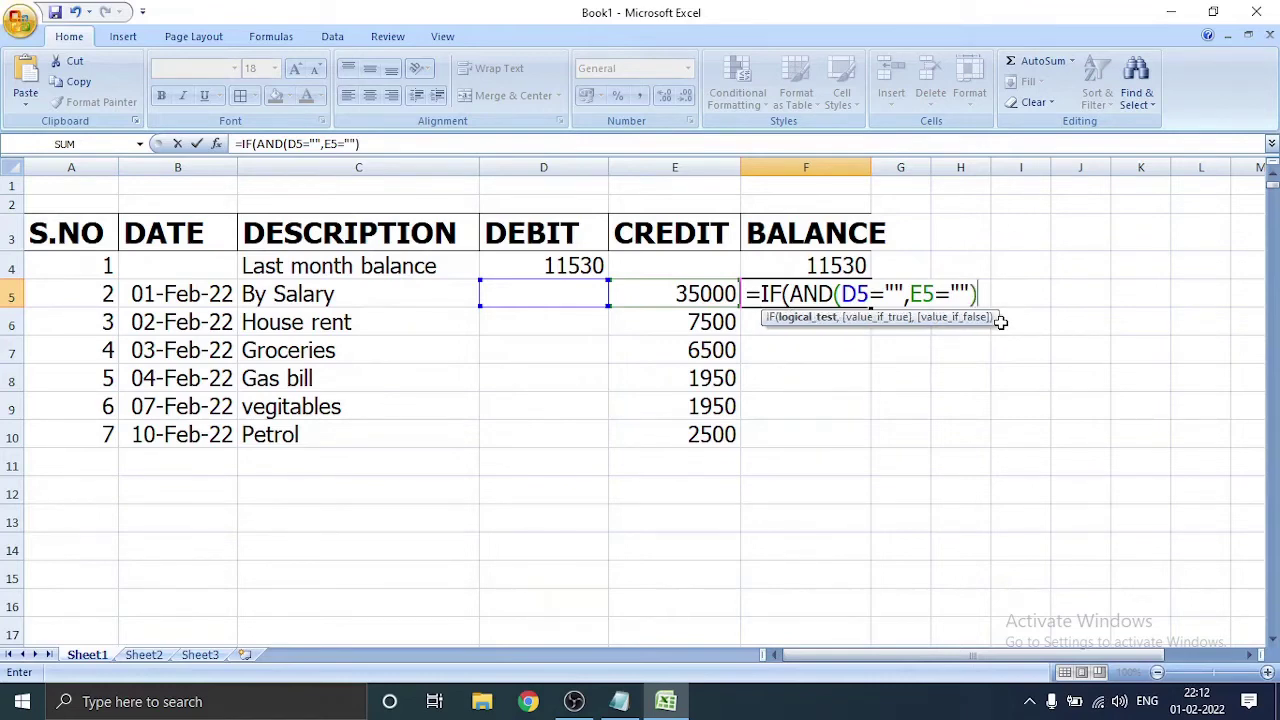
key(BackSpace)
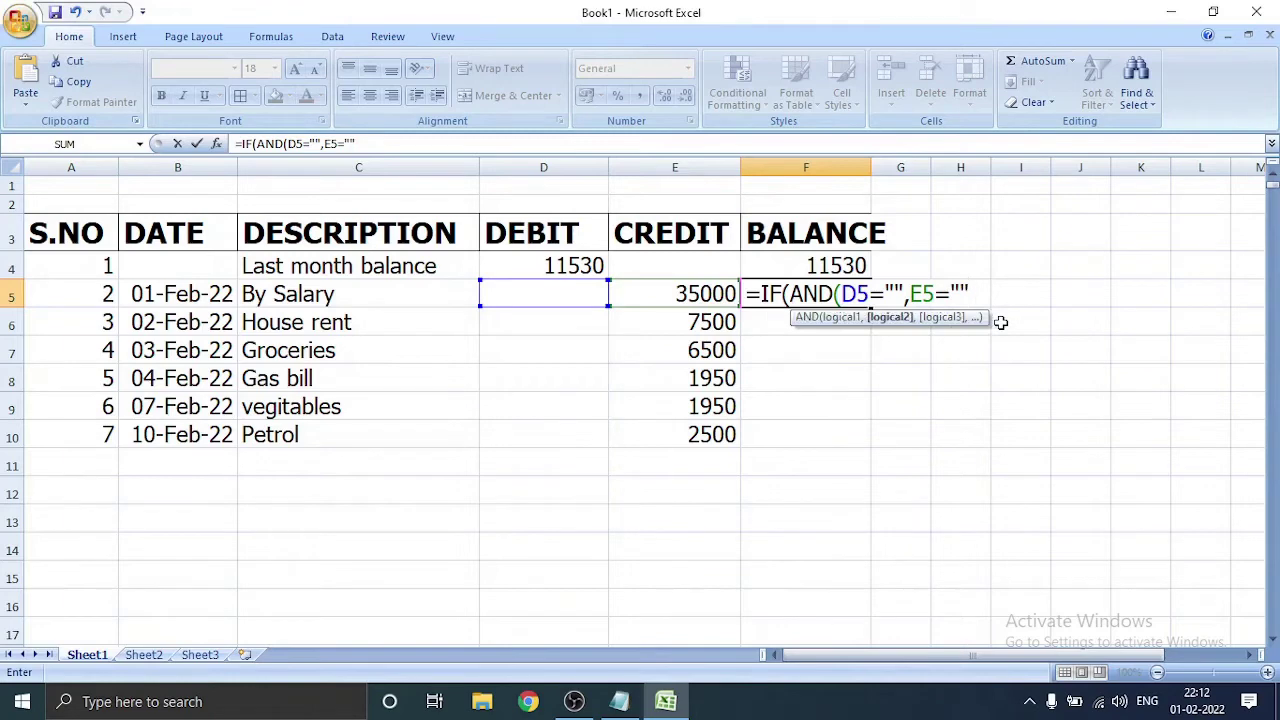
text(,))
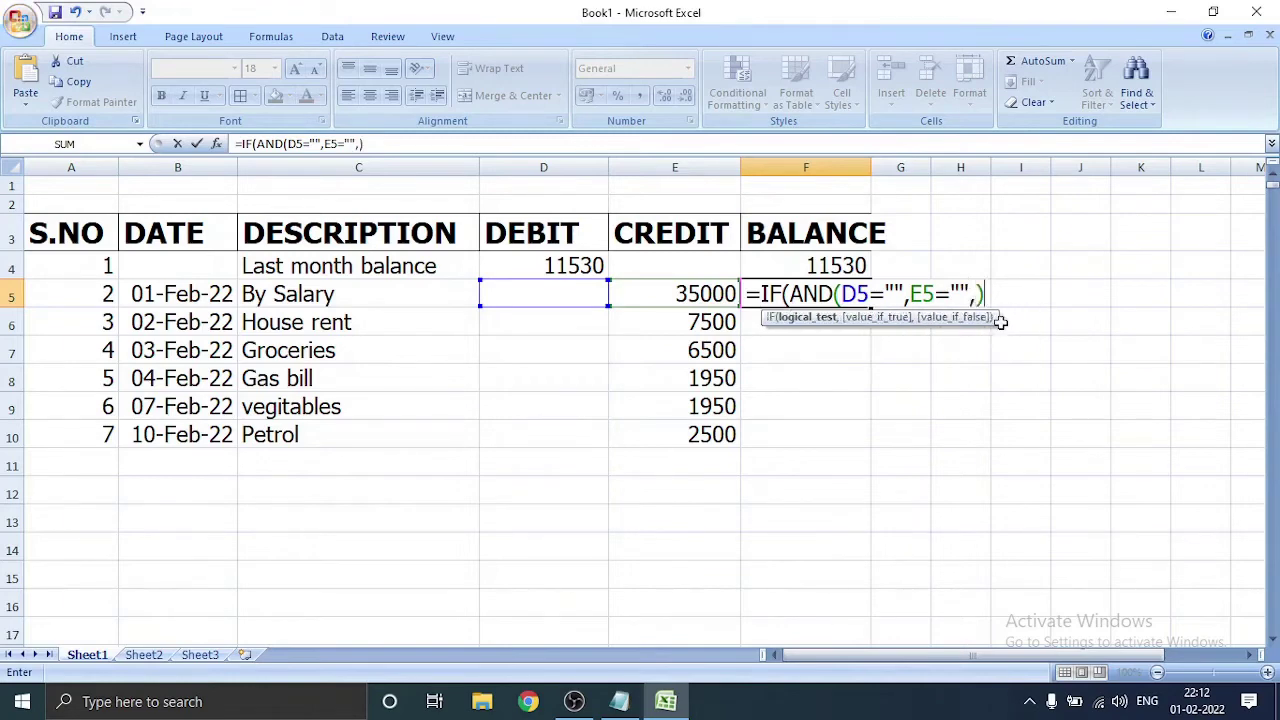
text(F)
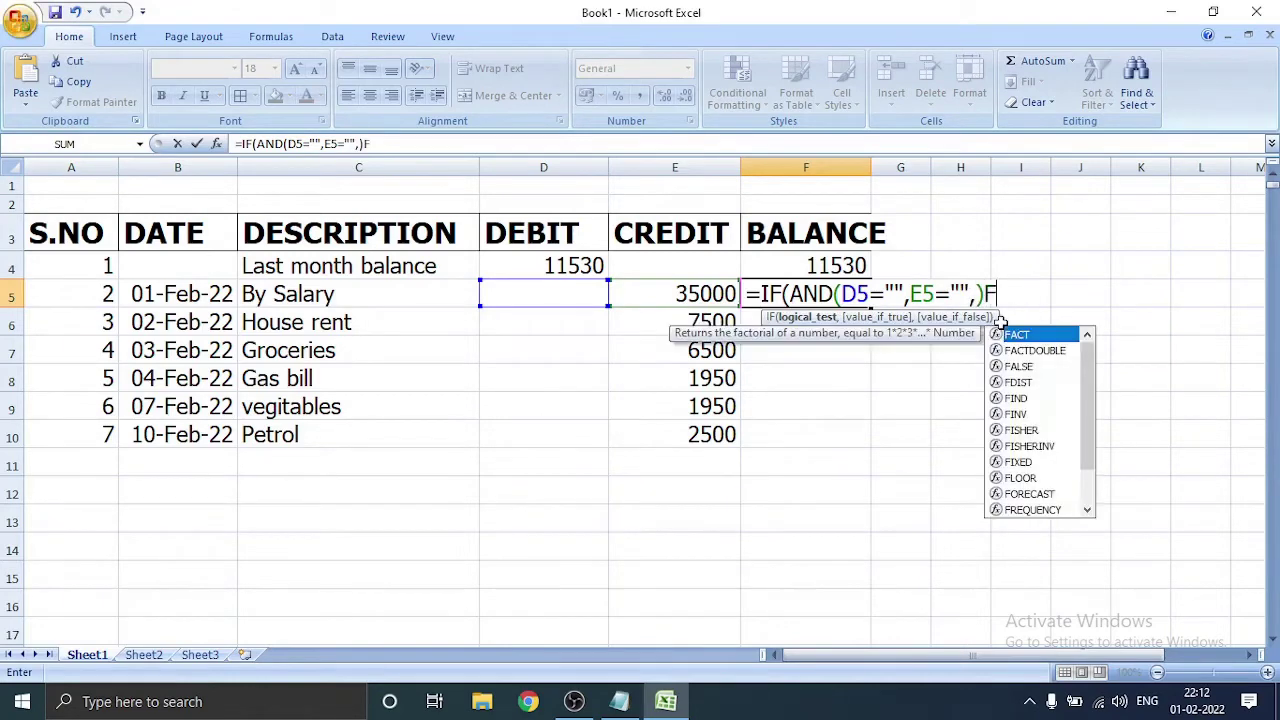
text(4)
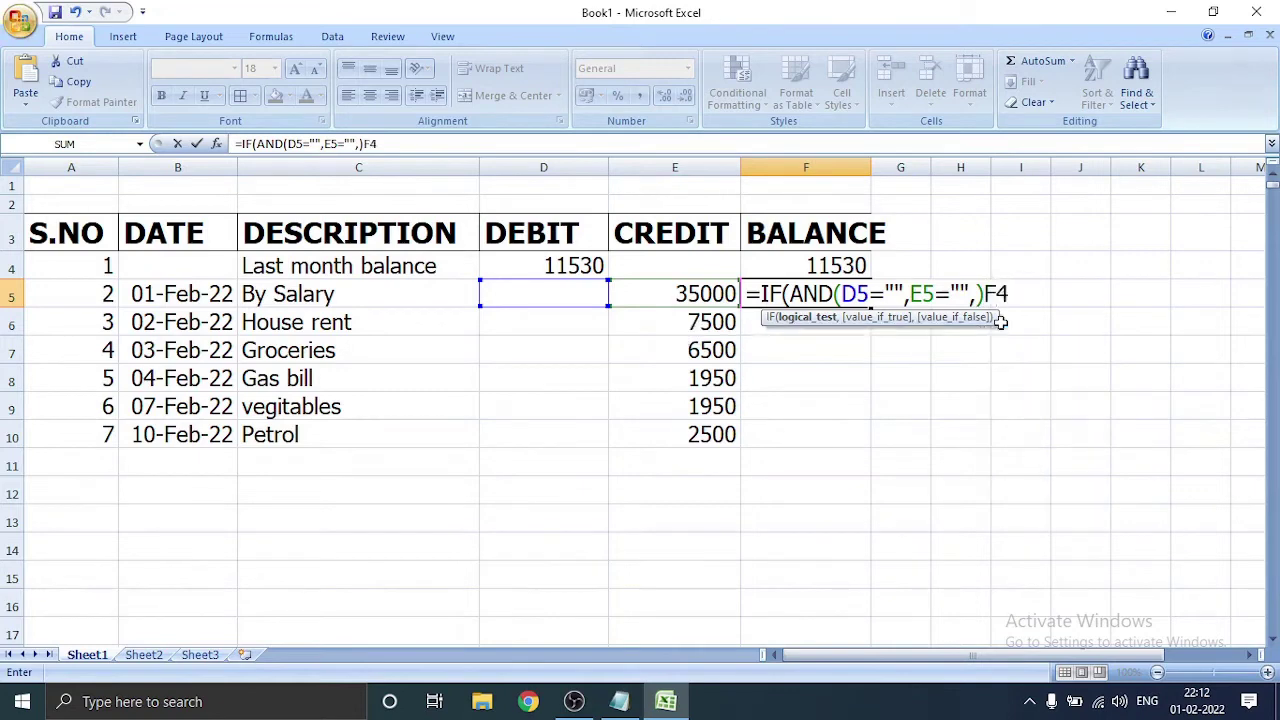
text(+)
text(D5)
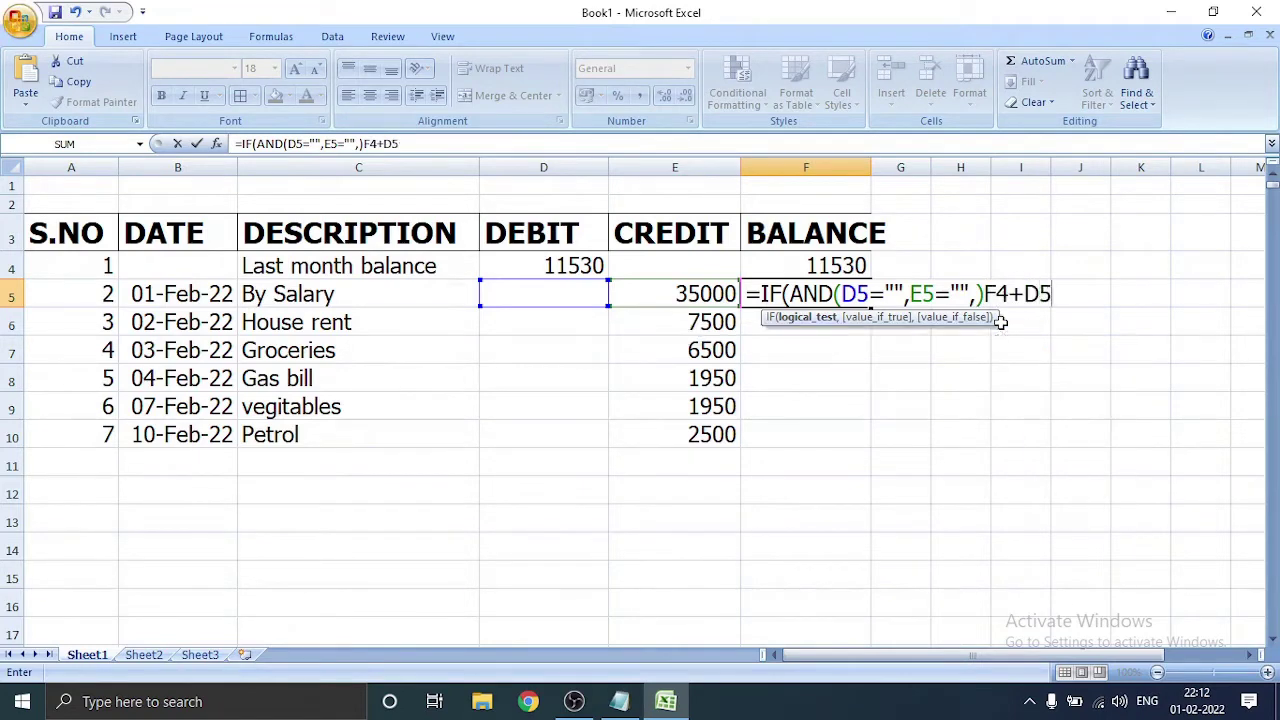
text(+)
key(BackSpace)
text(-)
text(E5)
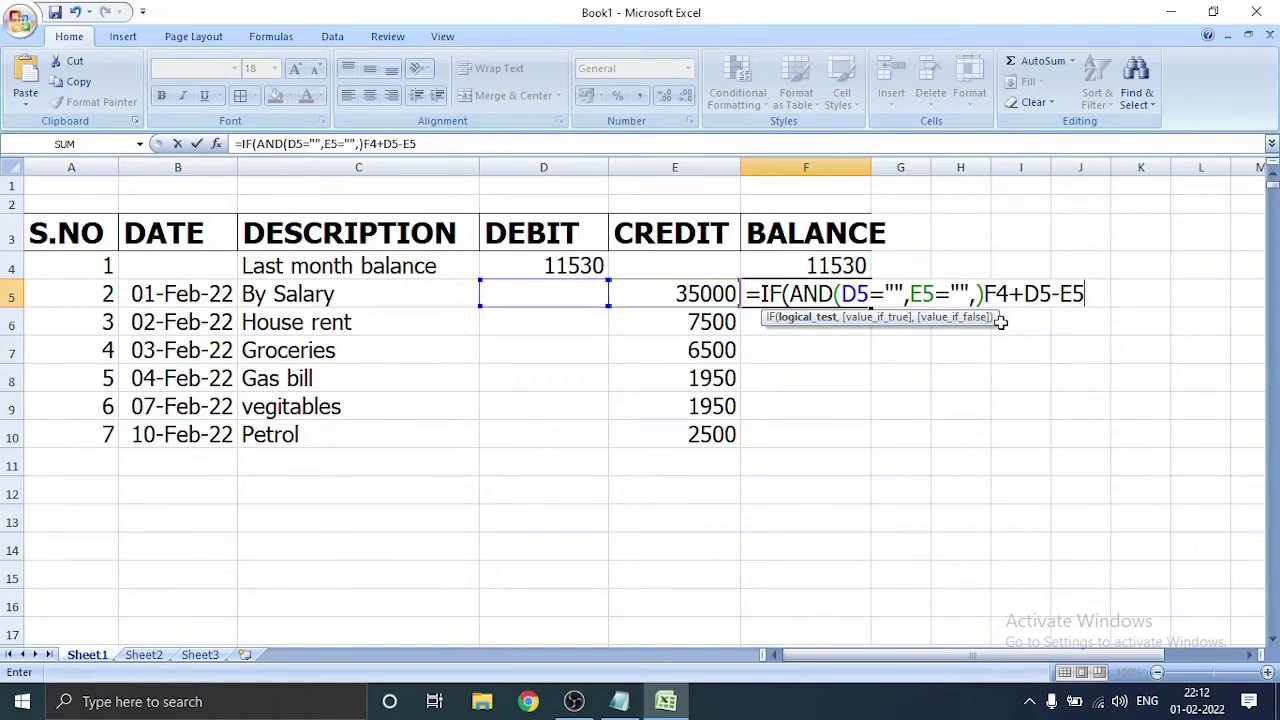
key(Return)
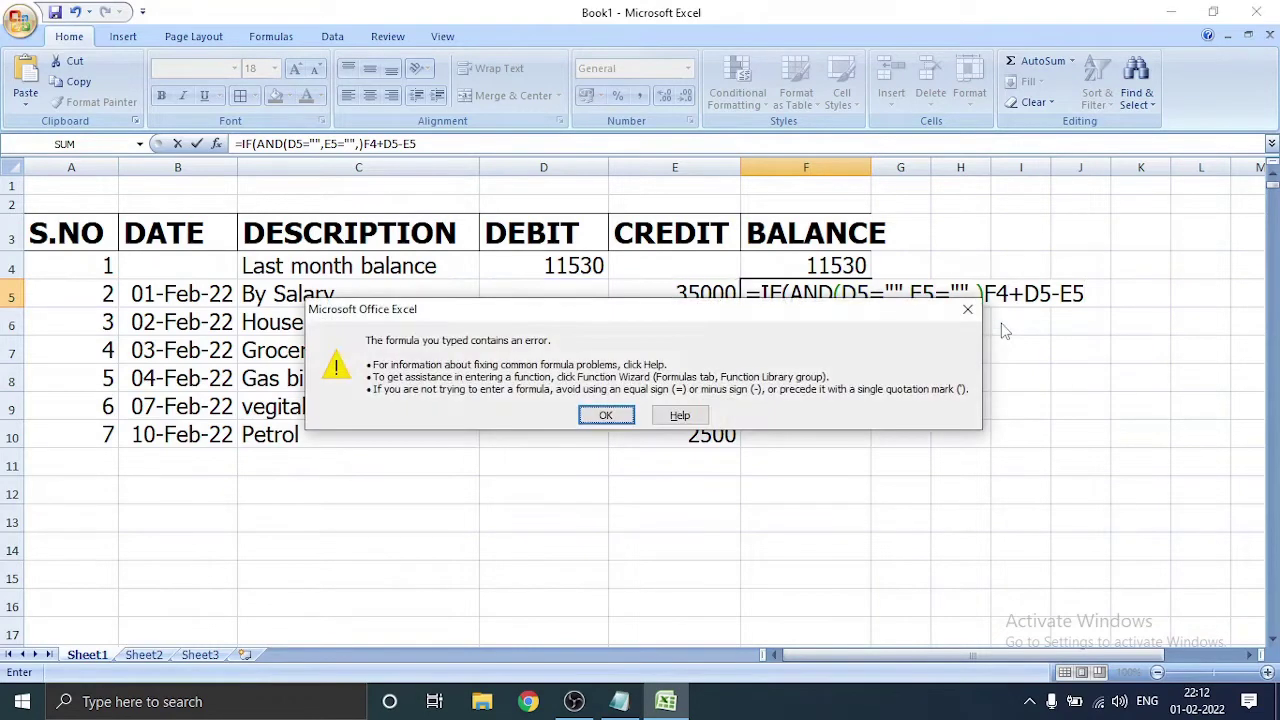
key(Return)
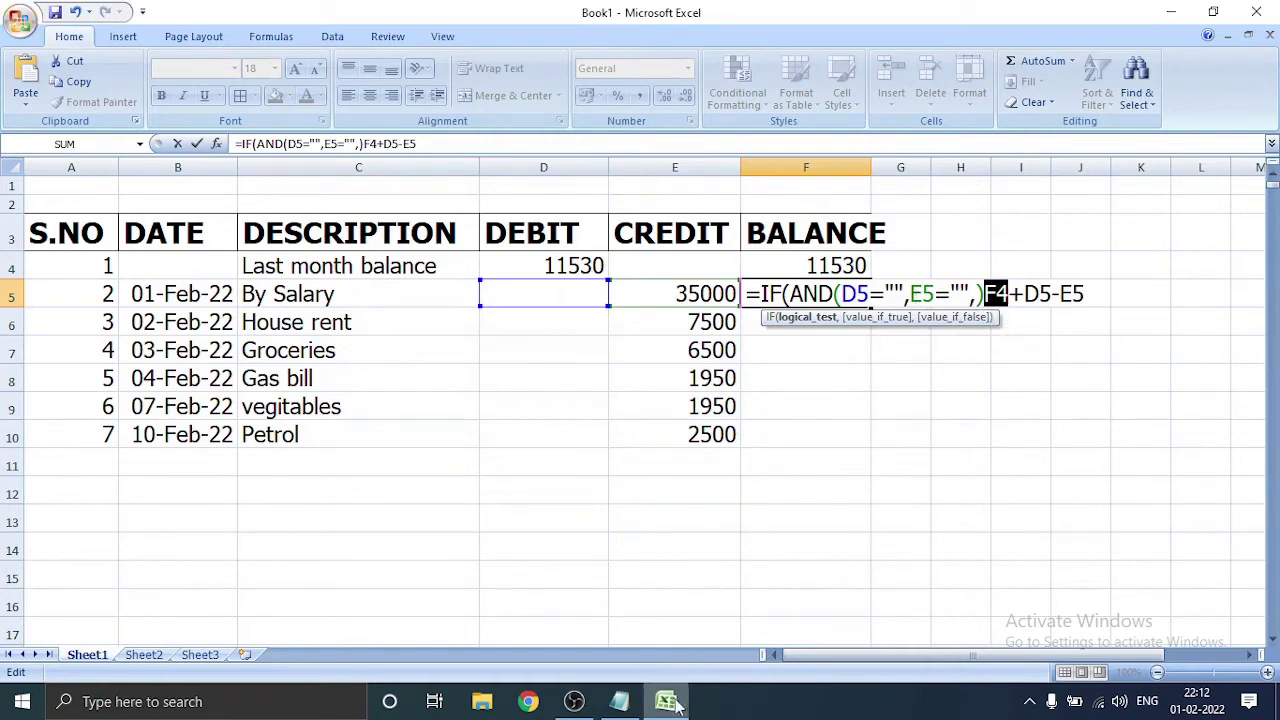
mouse_move(634, 707)
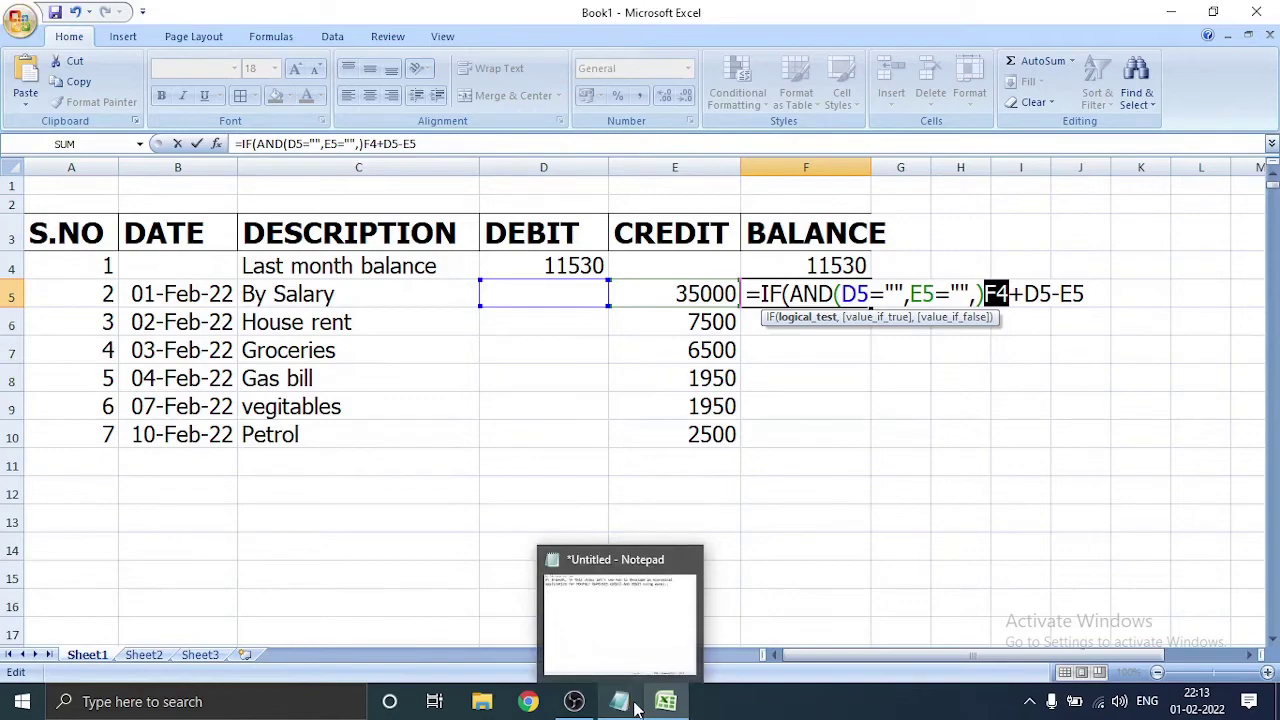
mouse_move(585, 700)
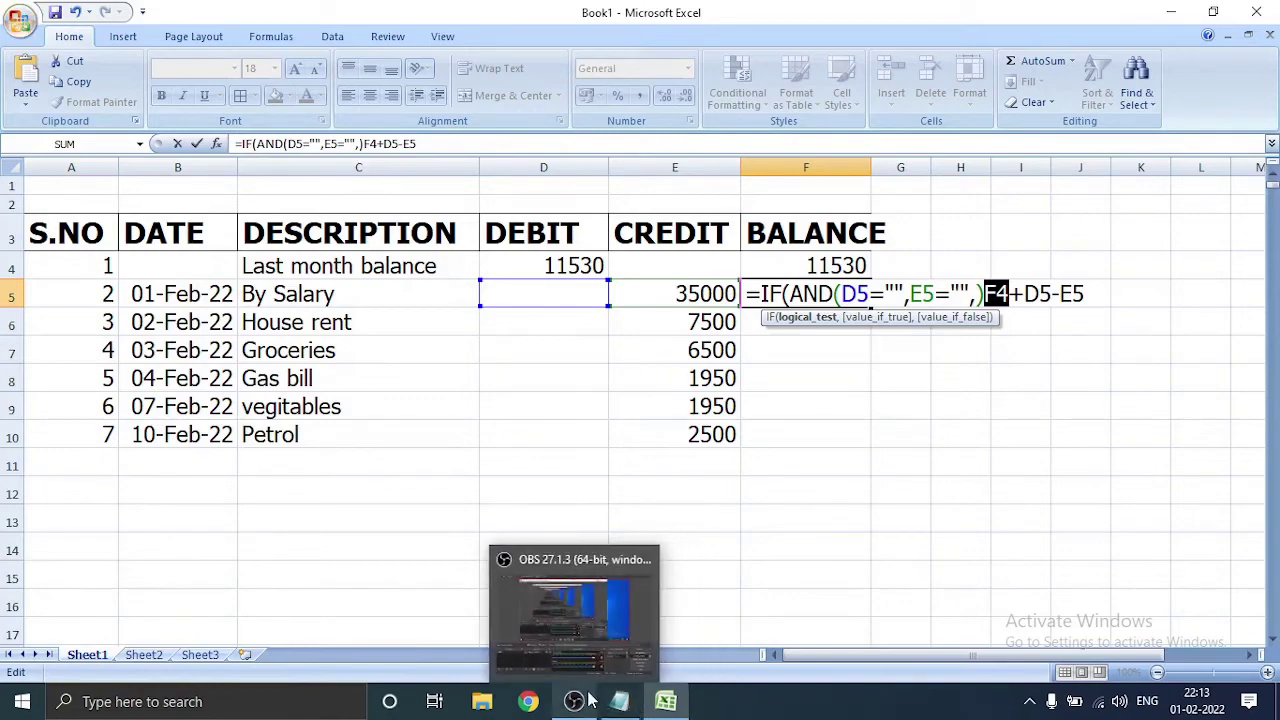
click(590, 700)
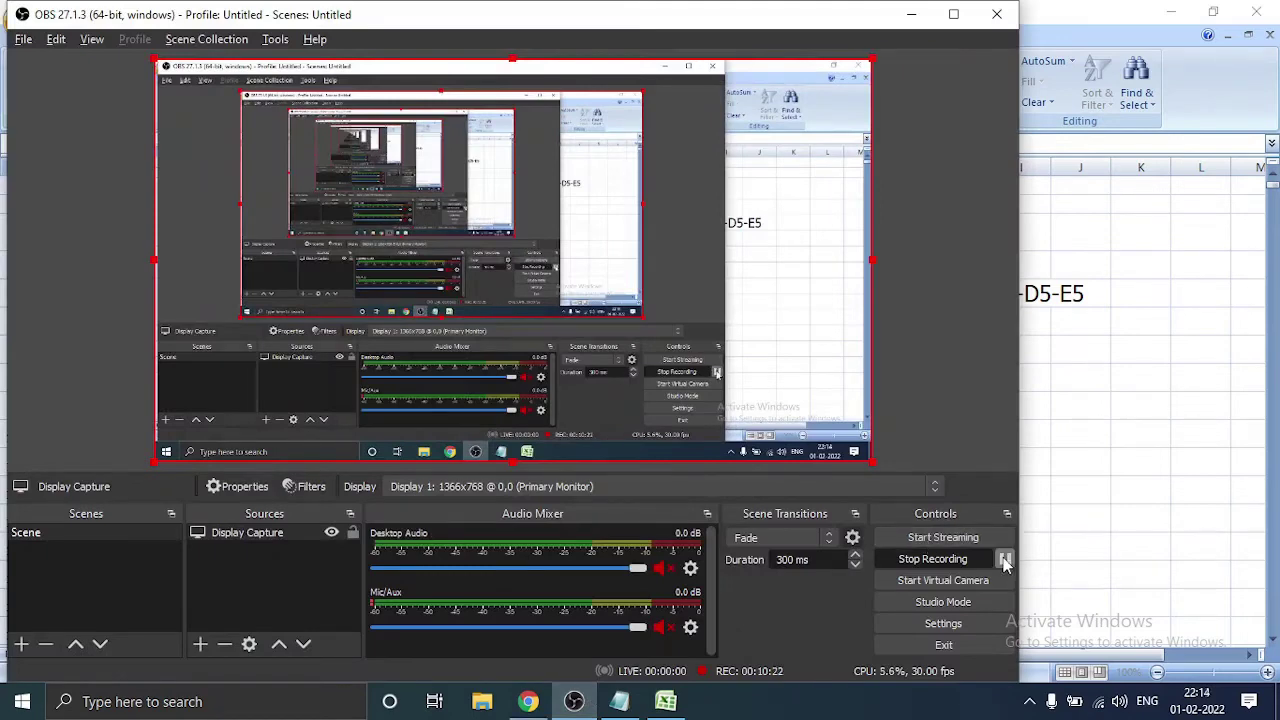
click(910, 16)
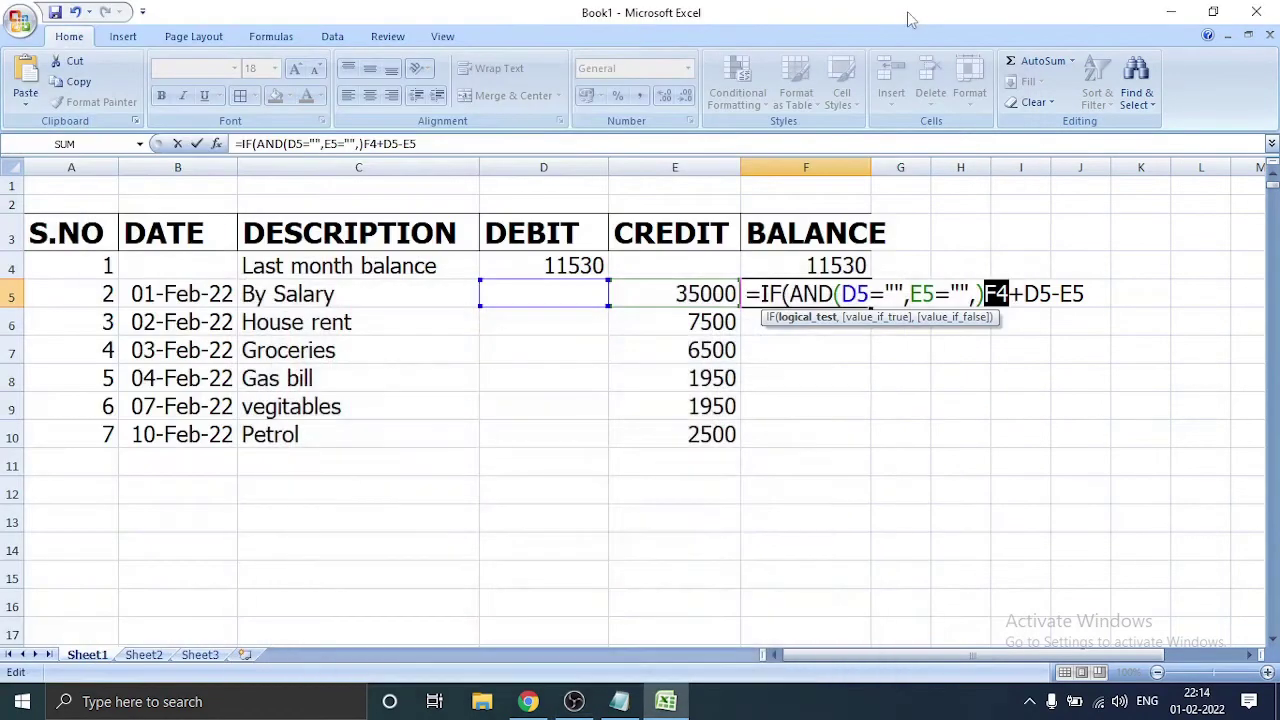
Step: Fix F5 to read =IF(AND(D5="",E5=""),"",F4+D5-E5) and enter it
click(979, 292)
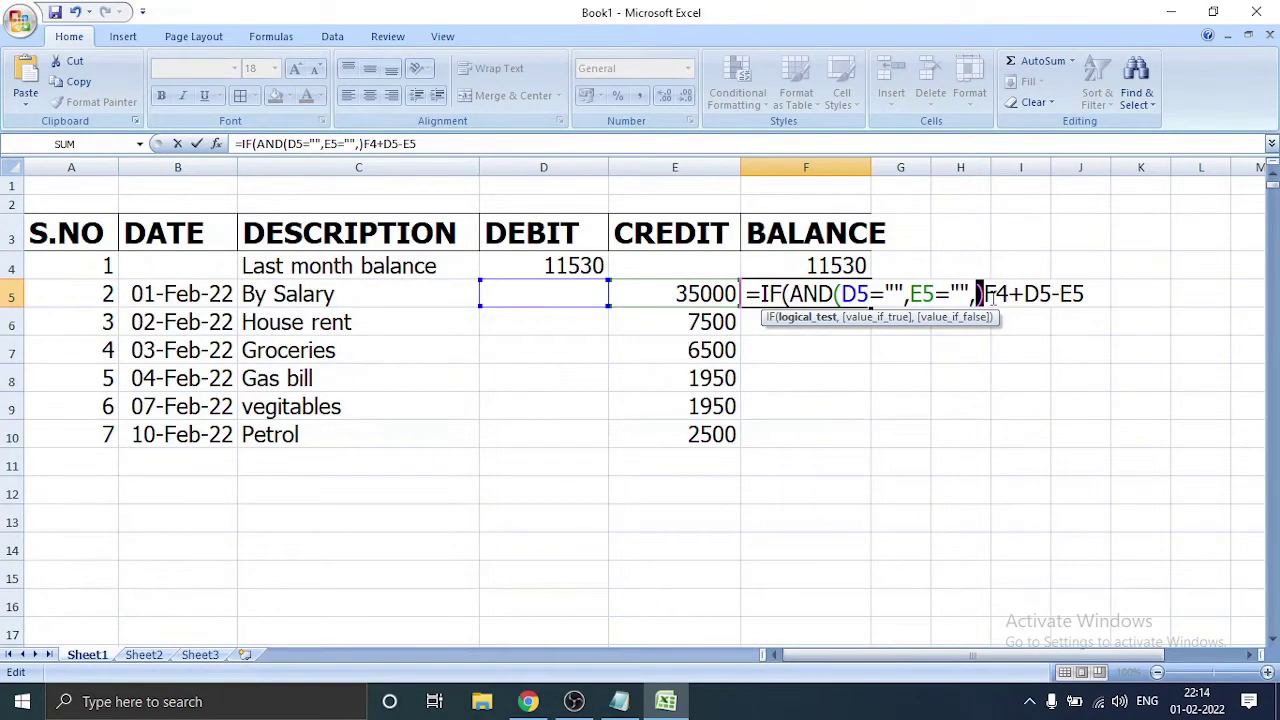
click(995, 293)
key(Left)
key(Left)
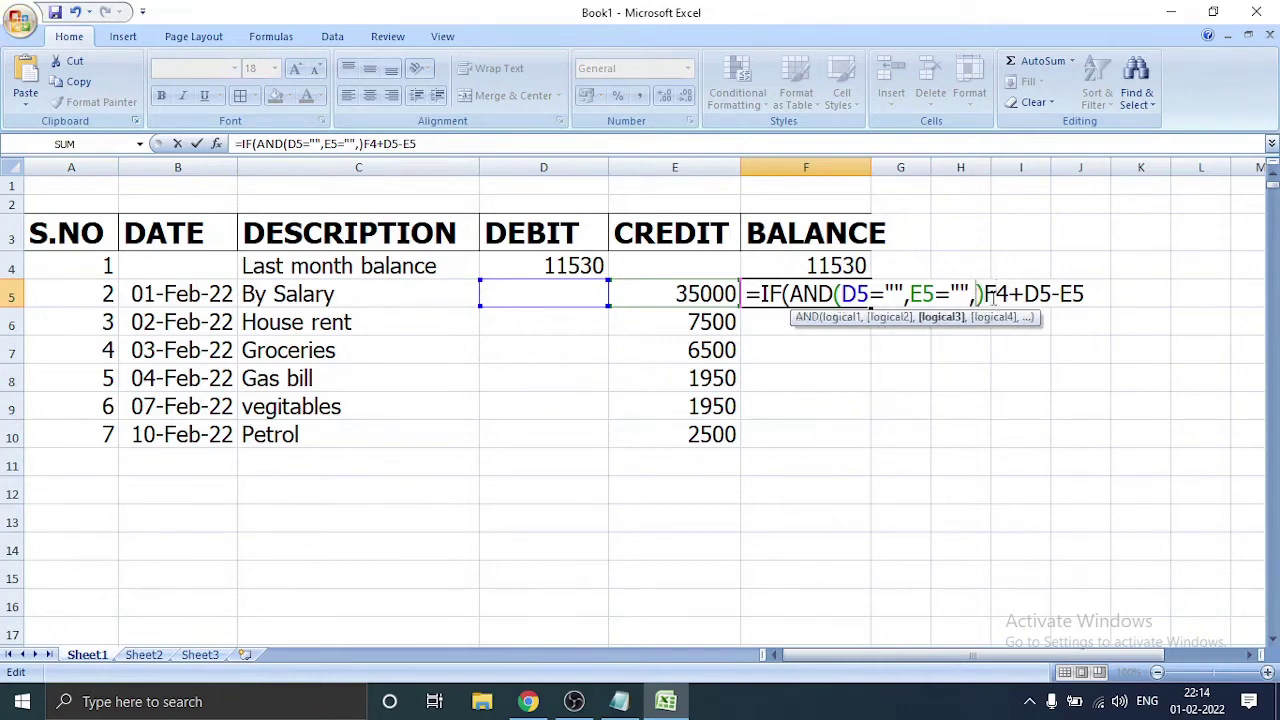
key(BackSpace)
key(Right)
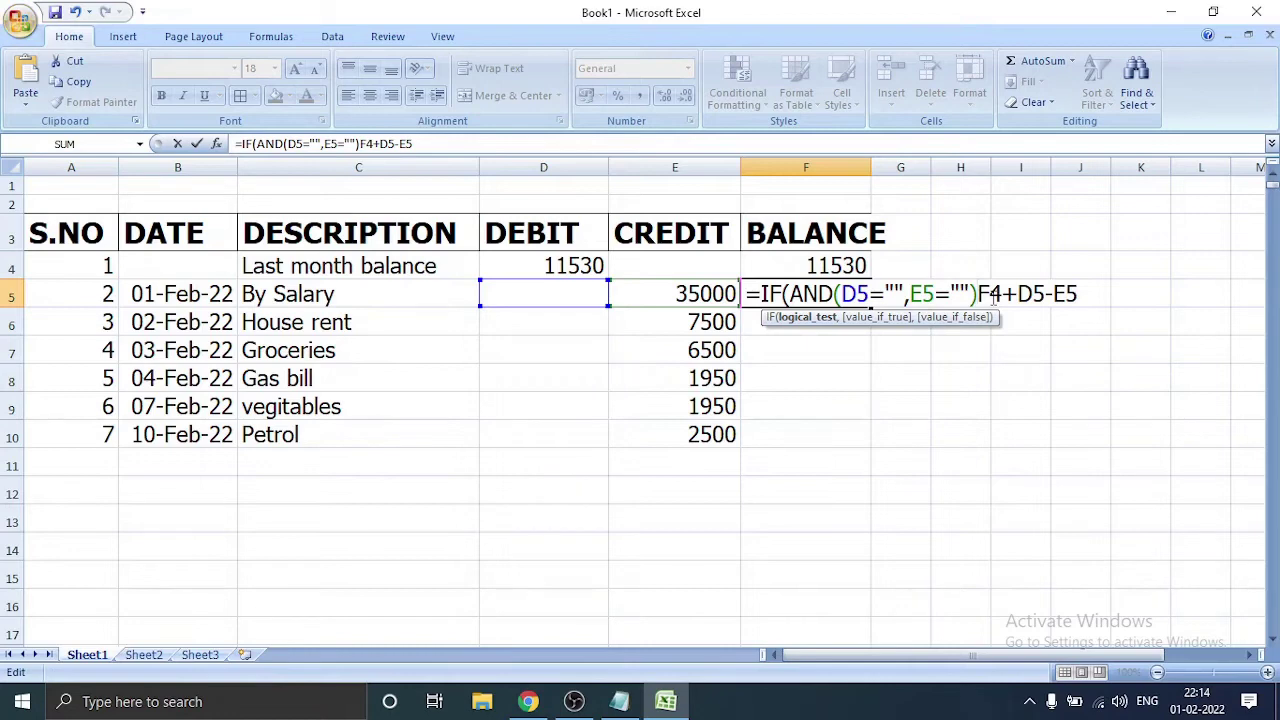
text(,")
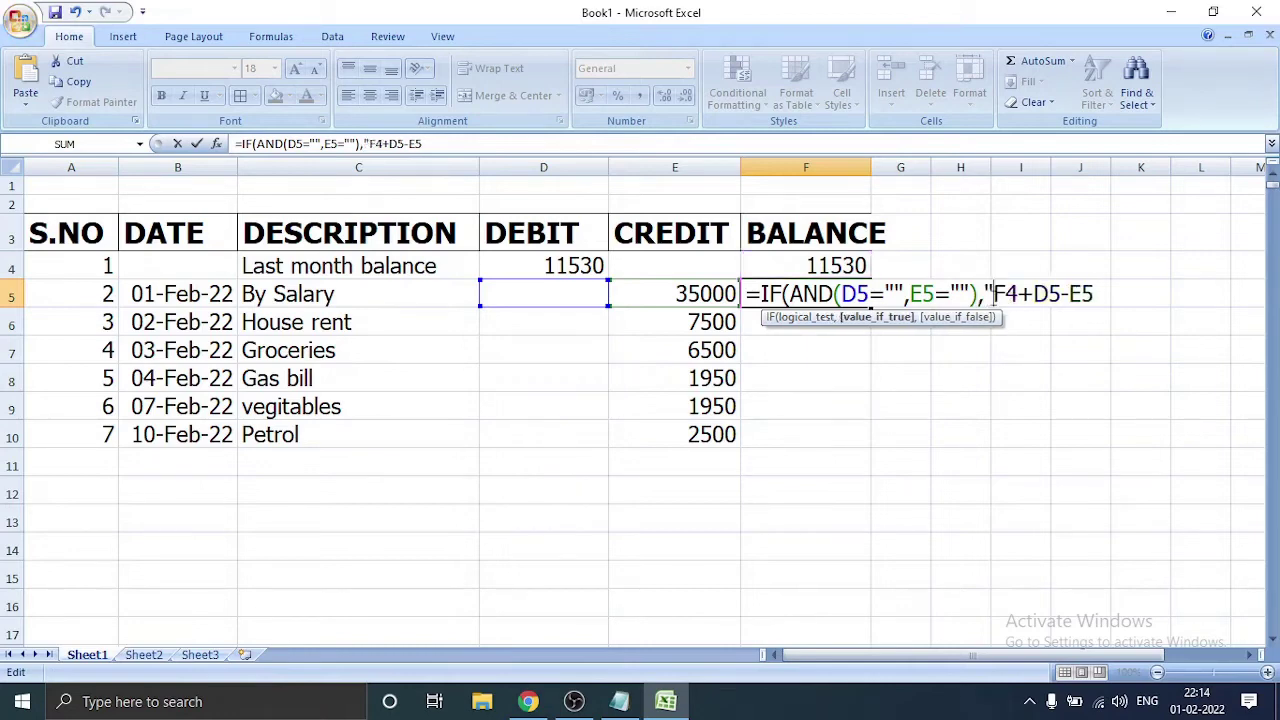
text(")
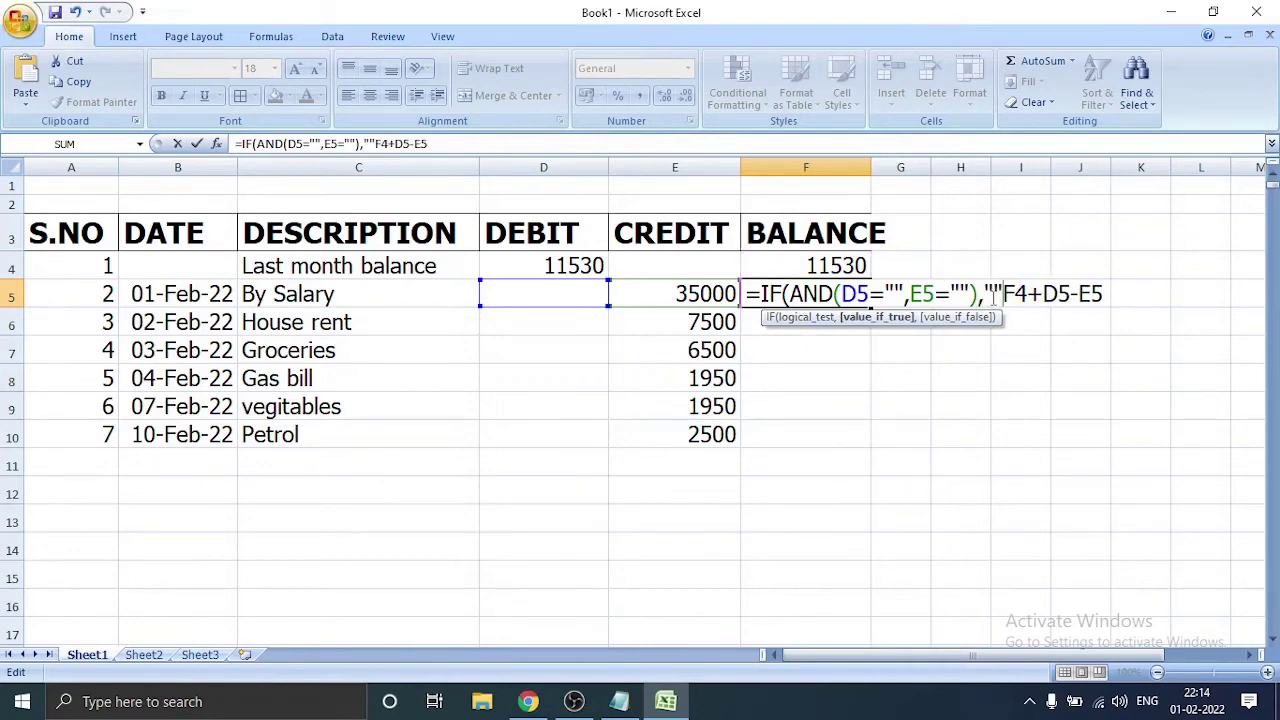
text(,)
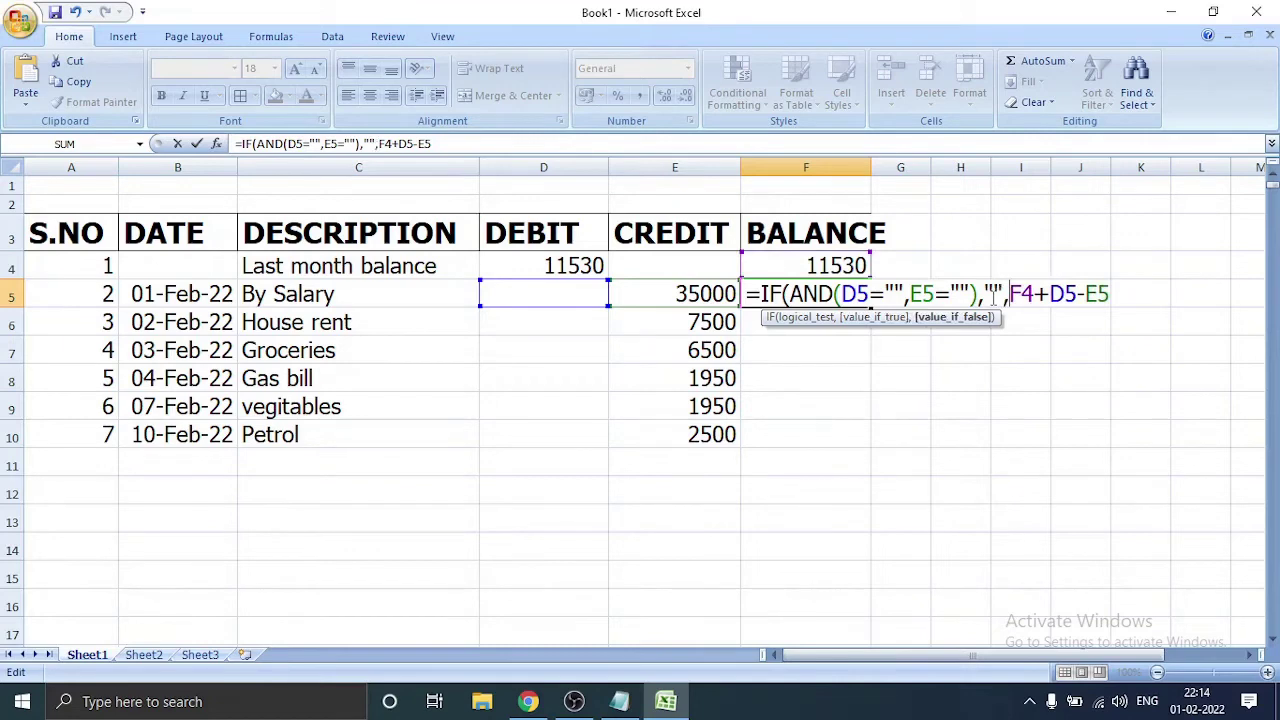
key(Return)
key(Return)
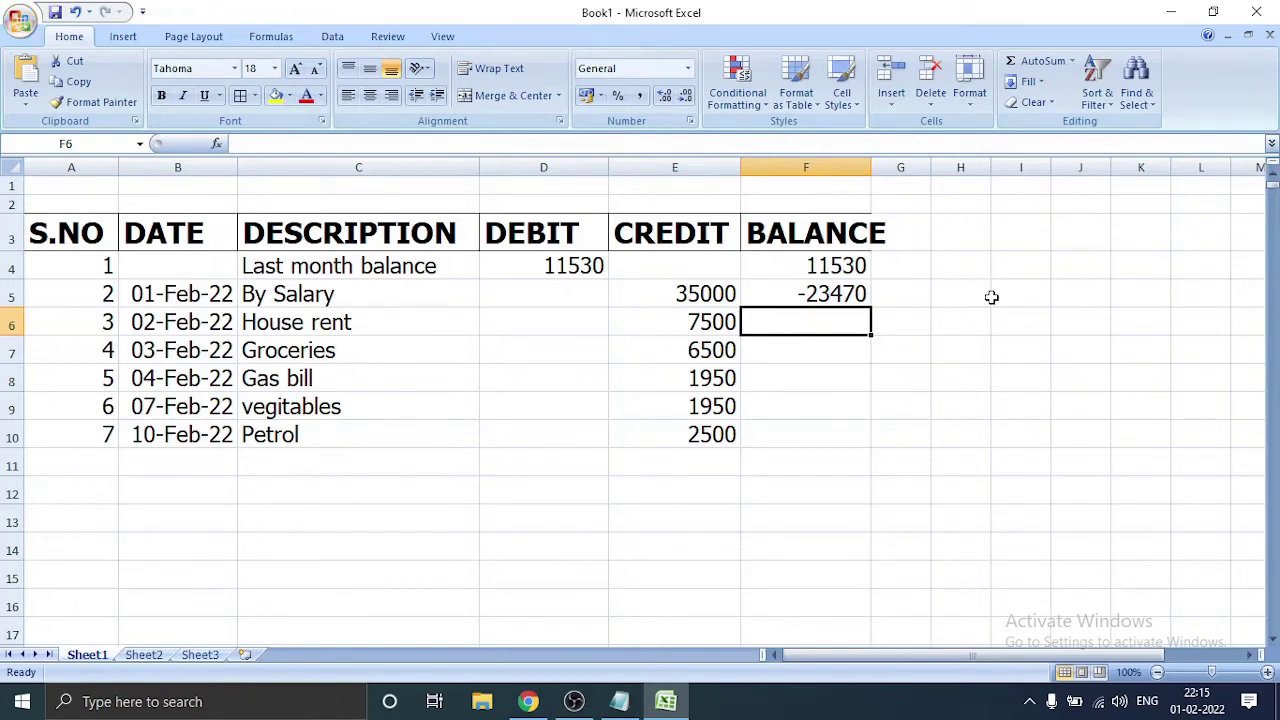
Step: Recheck and recommit the F5 formula, then select the 35000 salary in E5
click(864, 297)
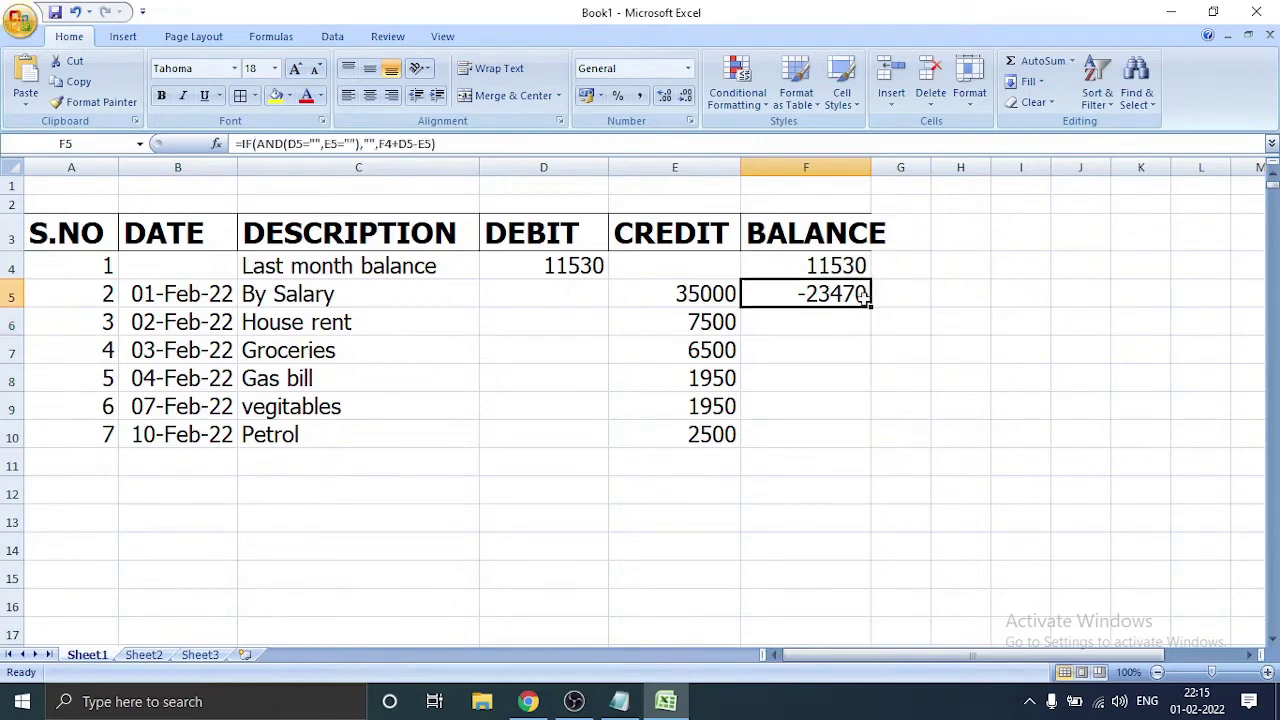
click(500, 150)
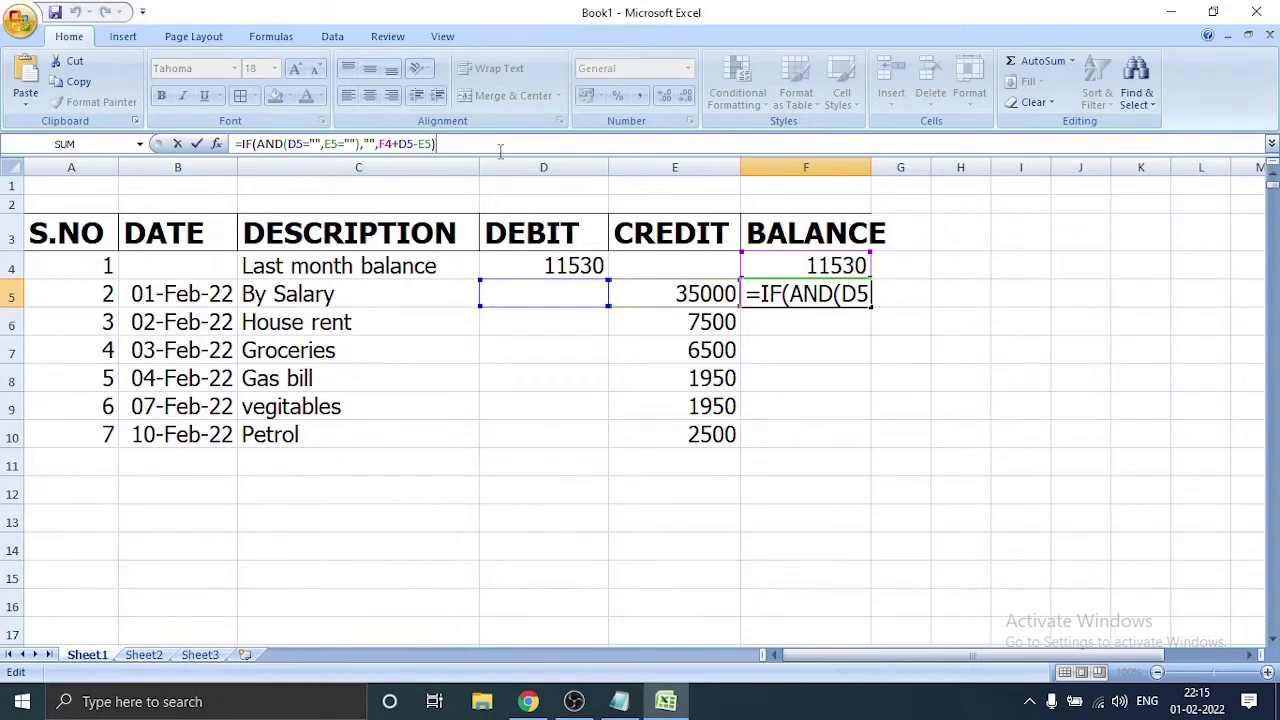
key(Return)
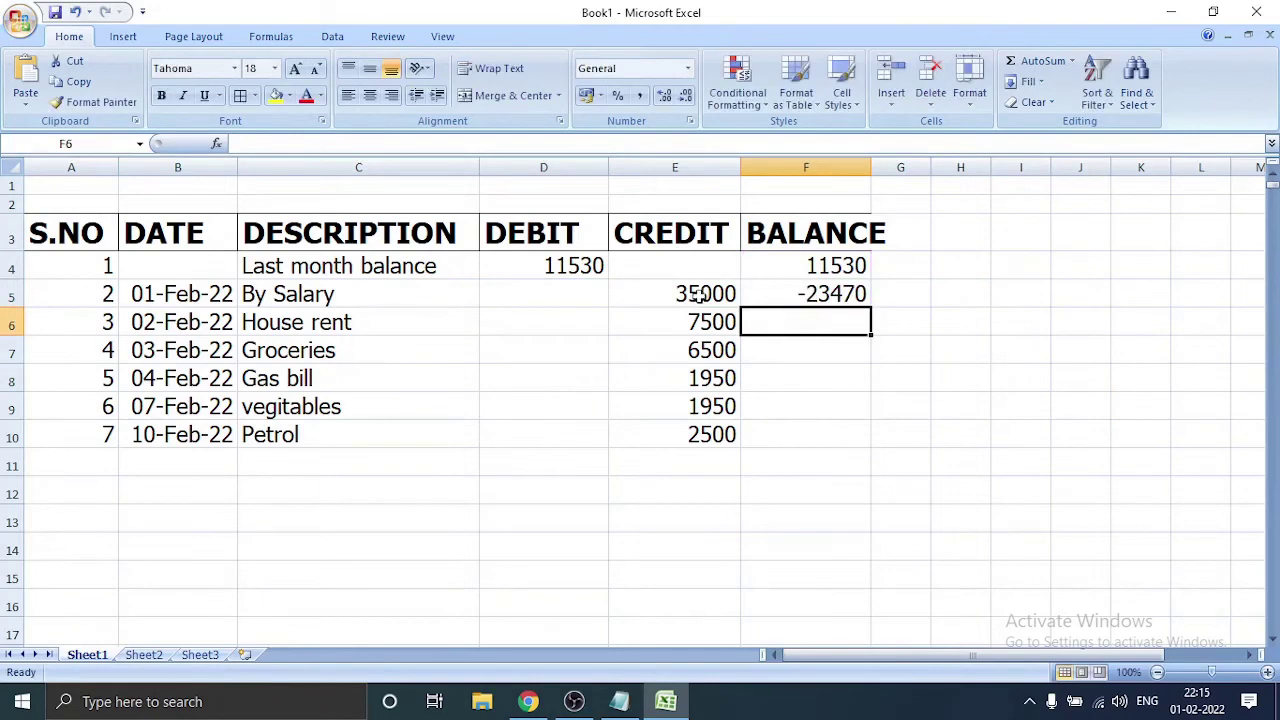
click(699, 293)
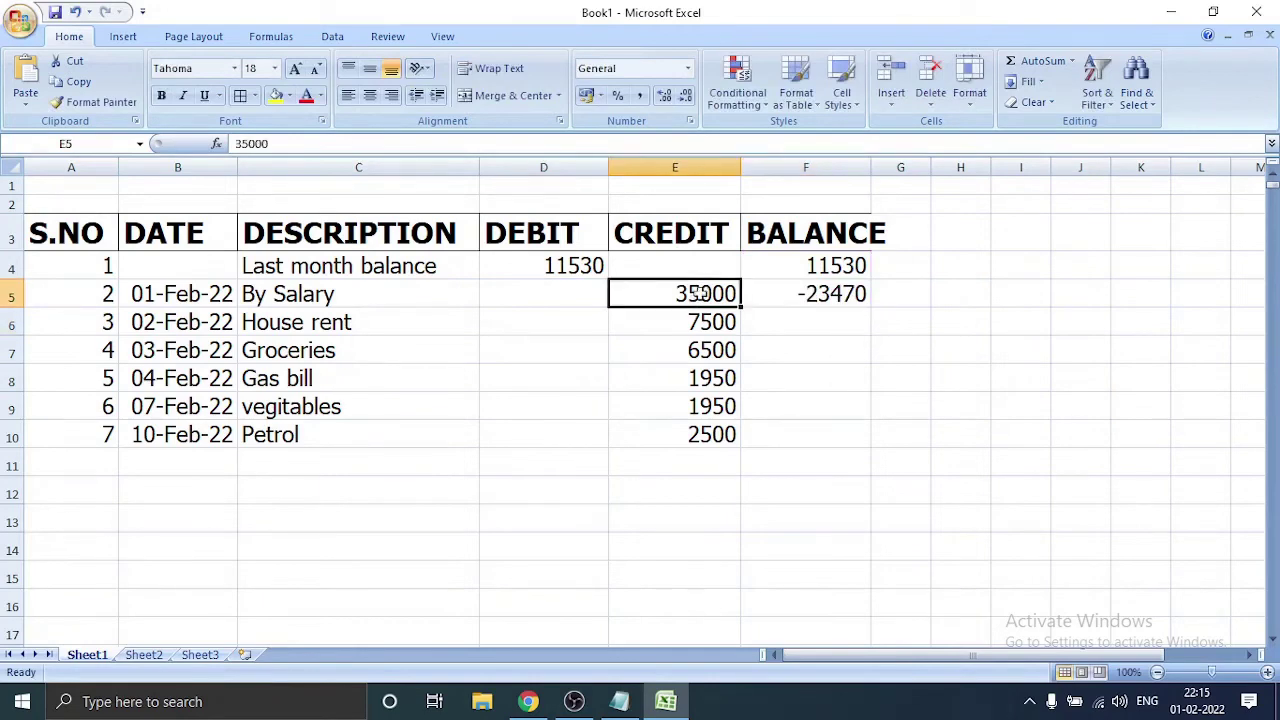
click(624, 702)
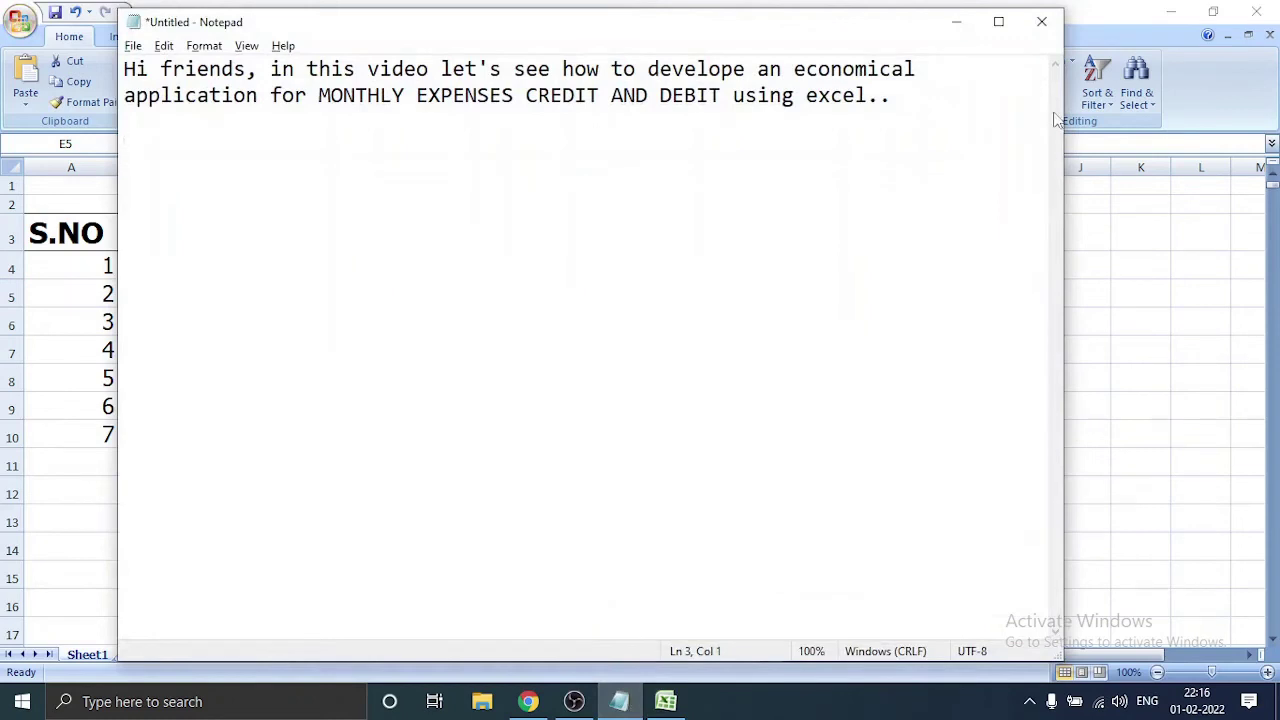
Step: Type the note: The issue is "Salayr" should be filled as Debit amount
text(Th)
text(e issue is )
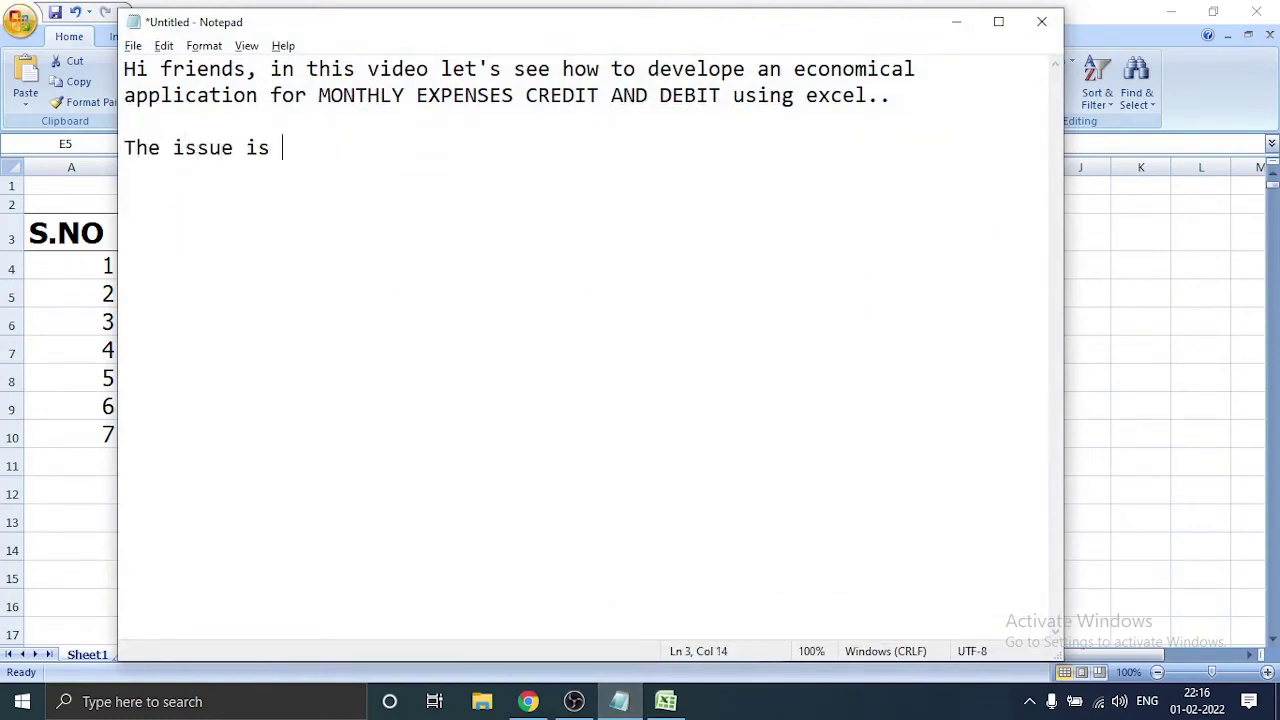
text(")
text(Salayr)
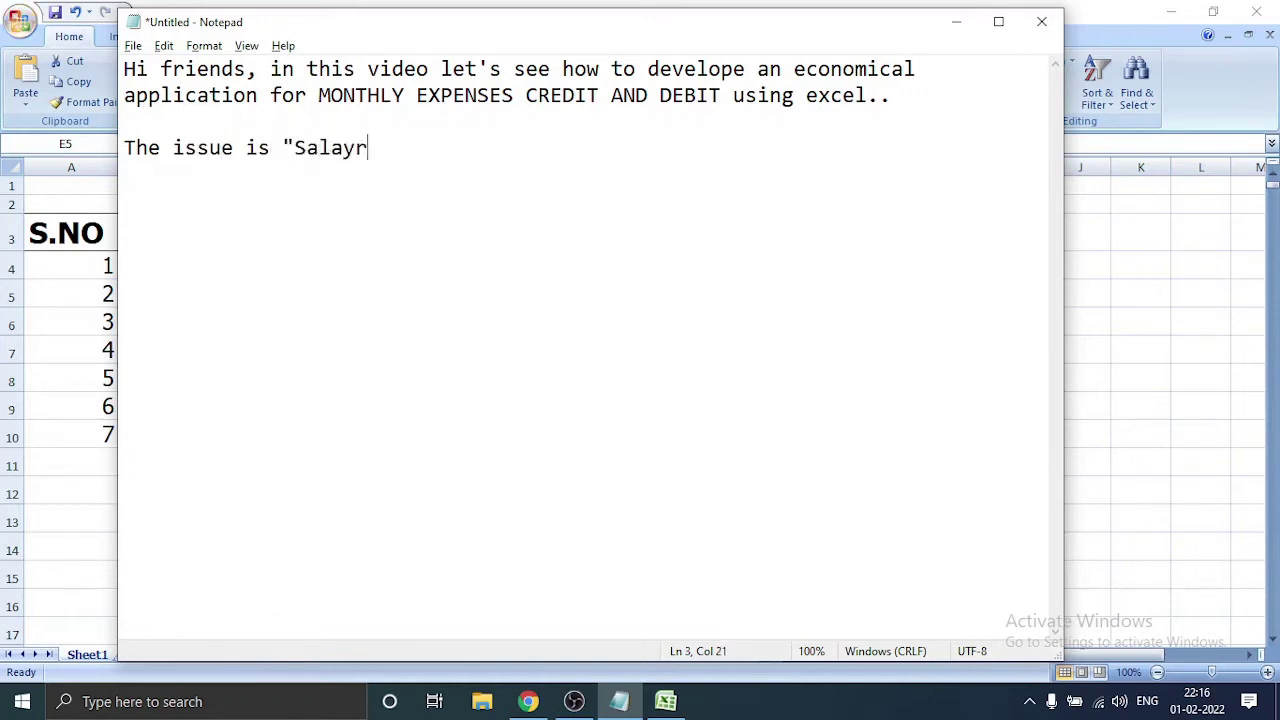
text(" shu)
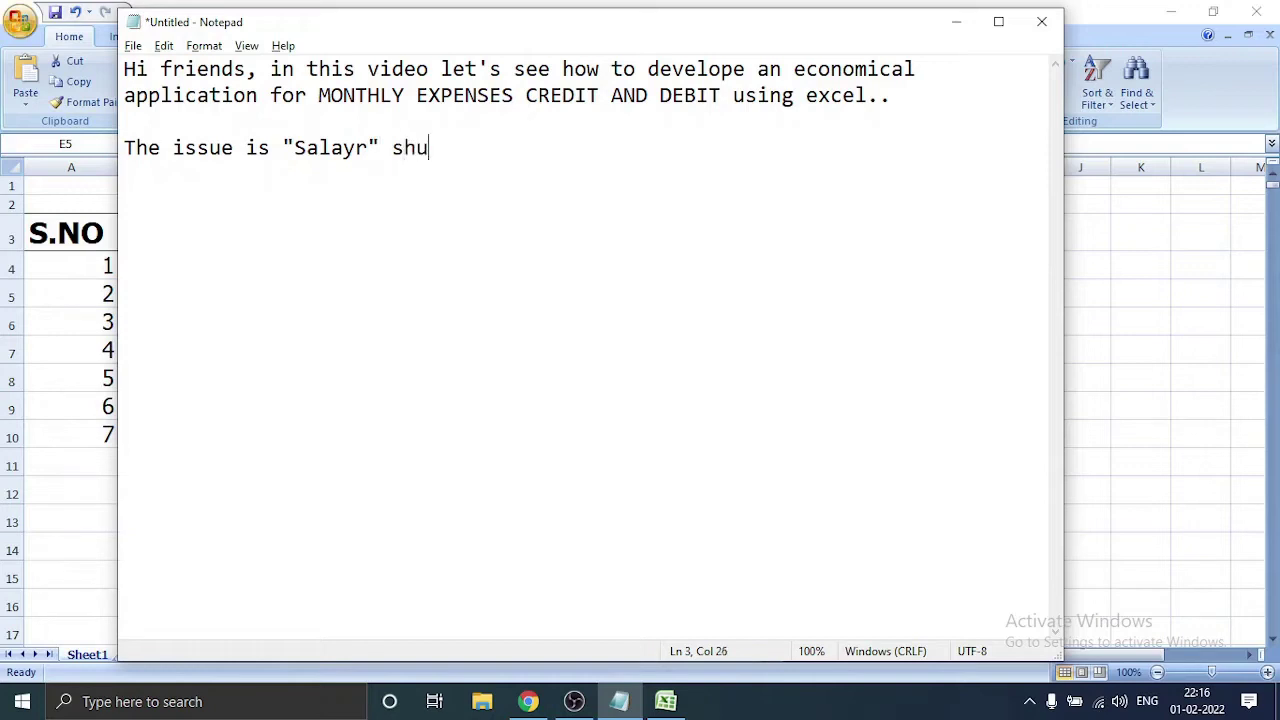
text(l)
key(BackSpace)
key(BackSpace)
text(ou)
text(ld be )
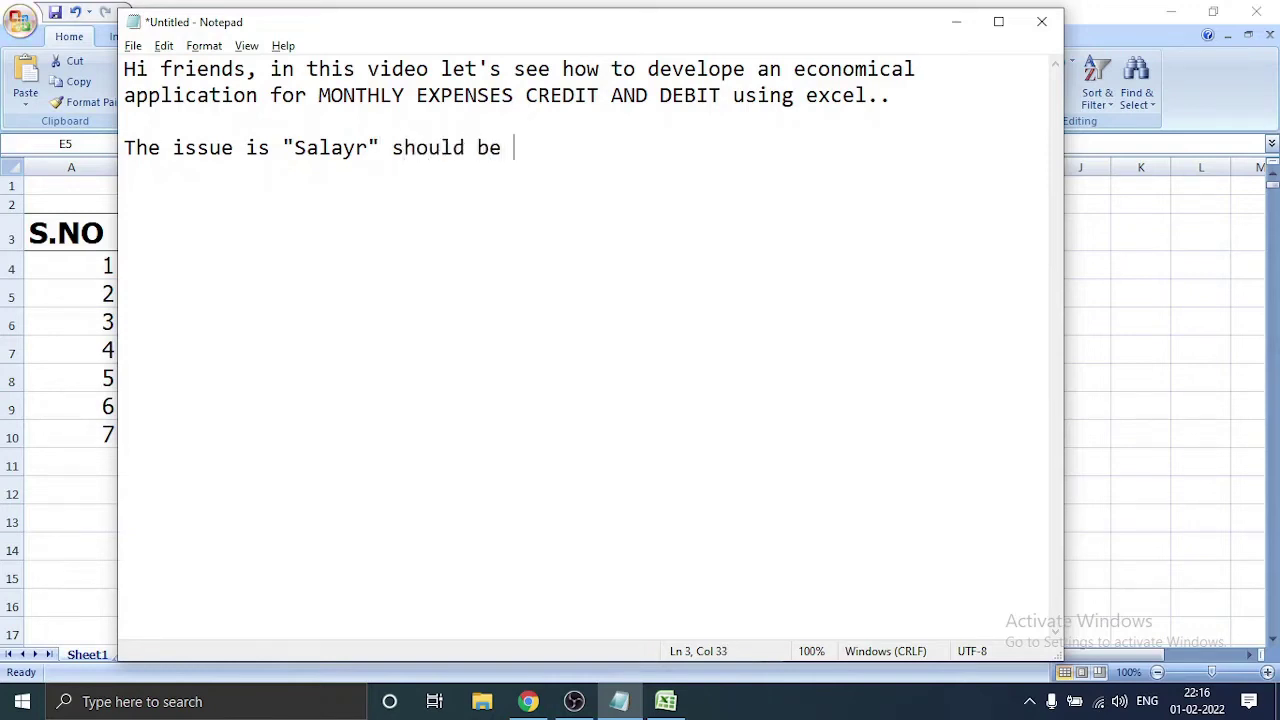
text(filled as )
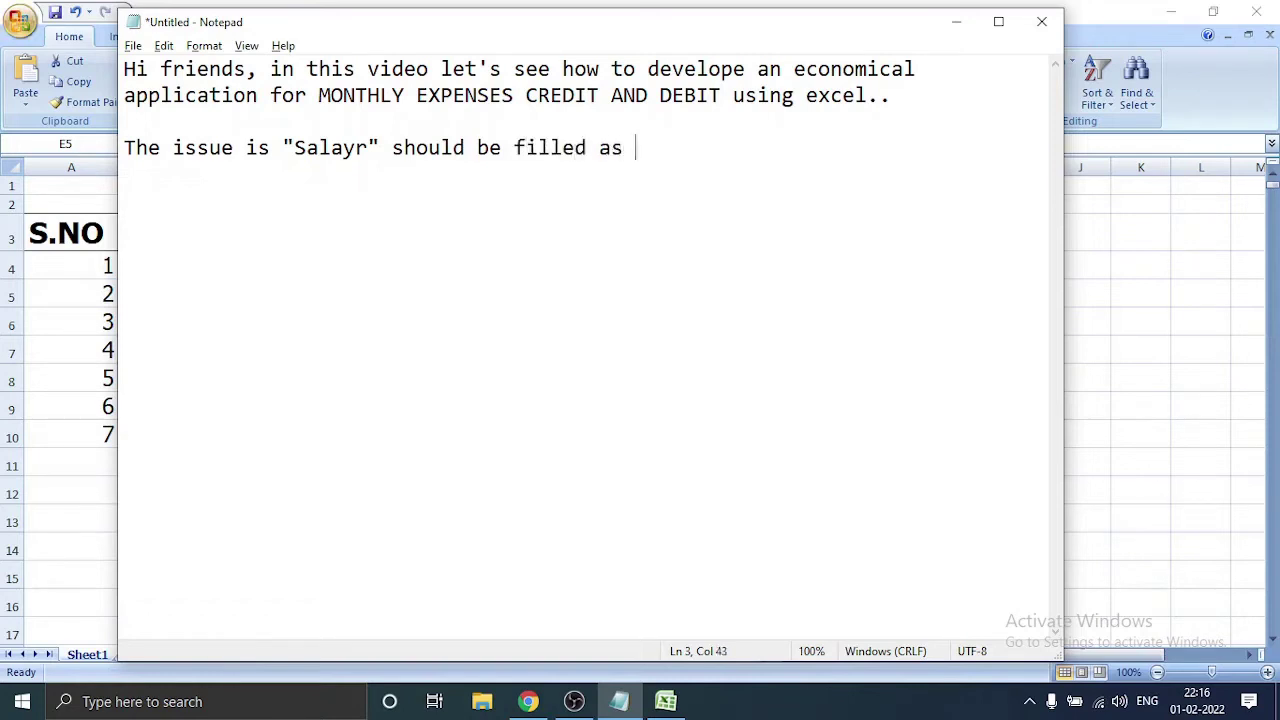
text(Debit )
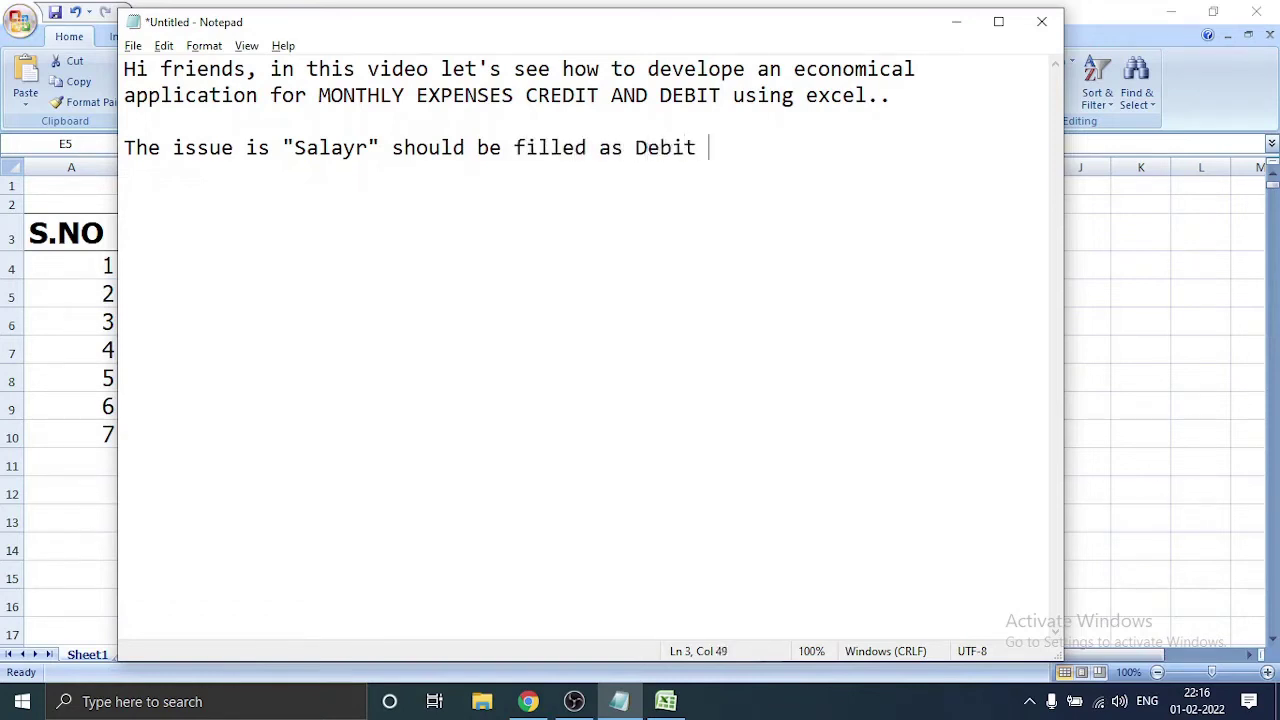
text(amount)
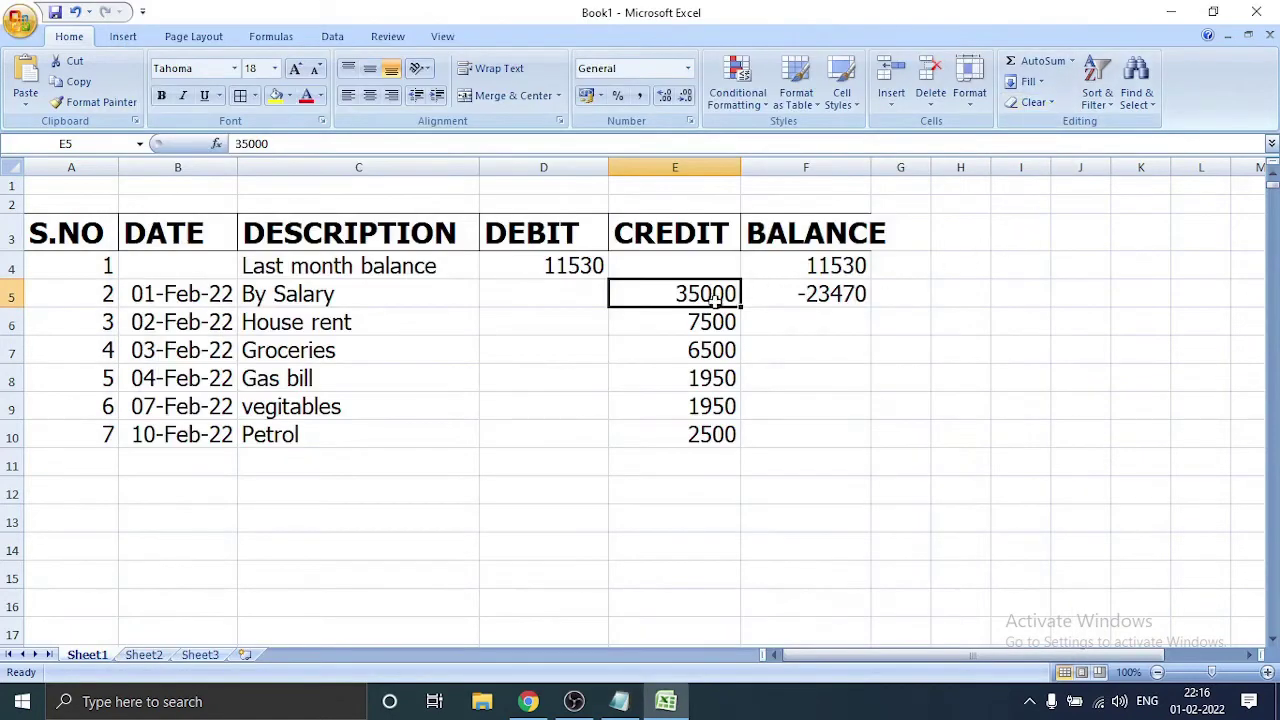
Step: Cut the 35000 salary from Credit E5 and paste it into Debit D5
key(ctrl+x)
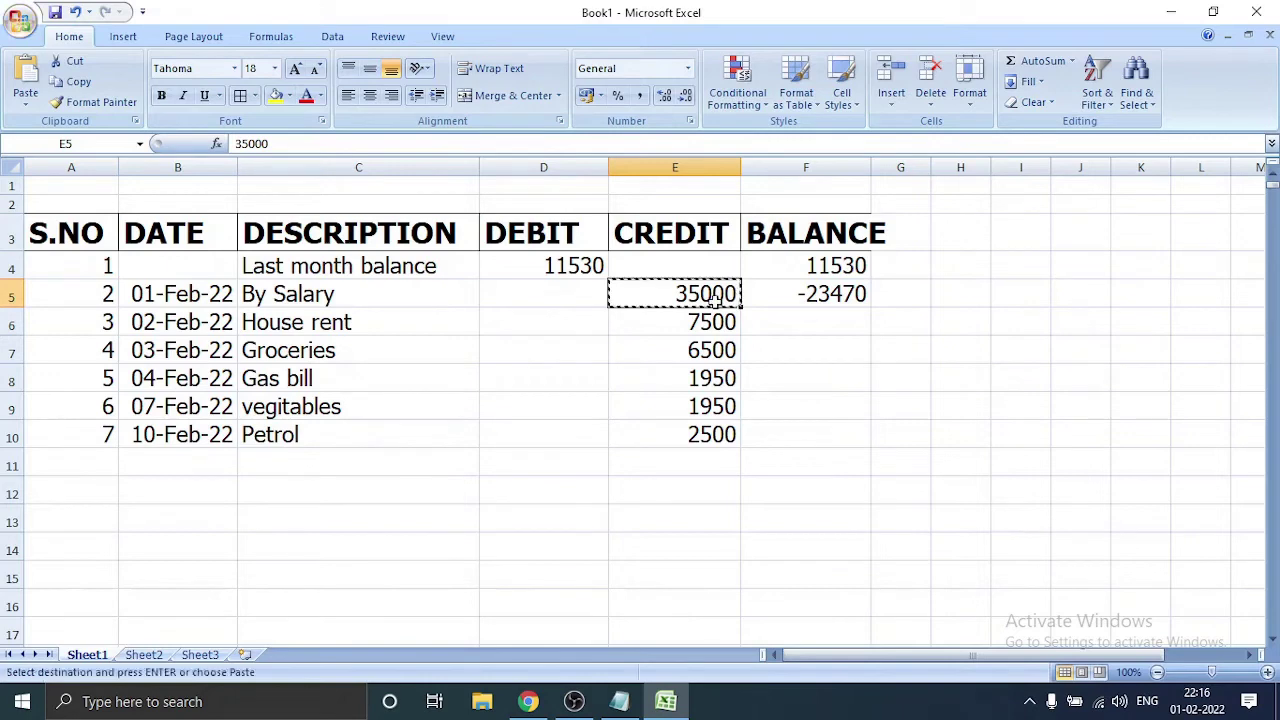
click(576, 305)
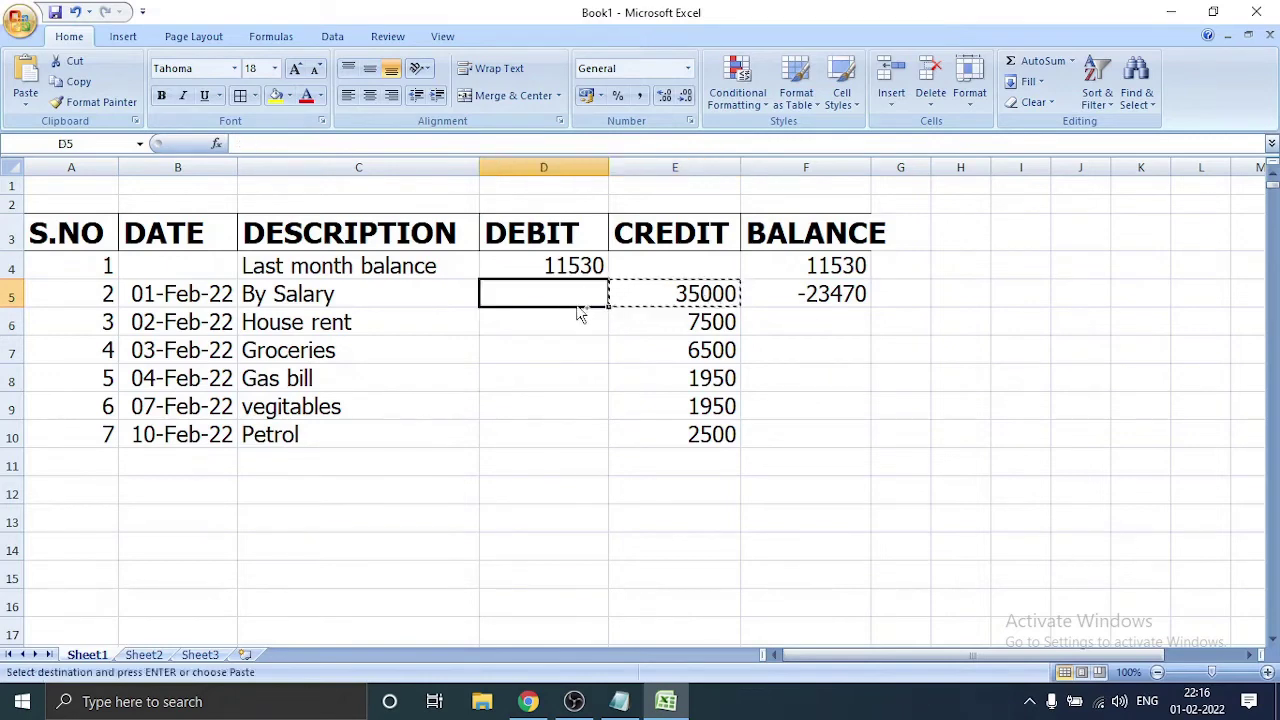
key(ctrl+v)
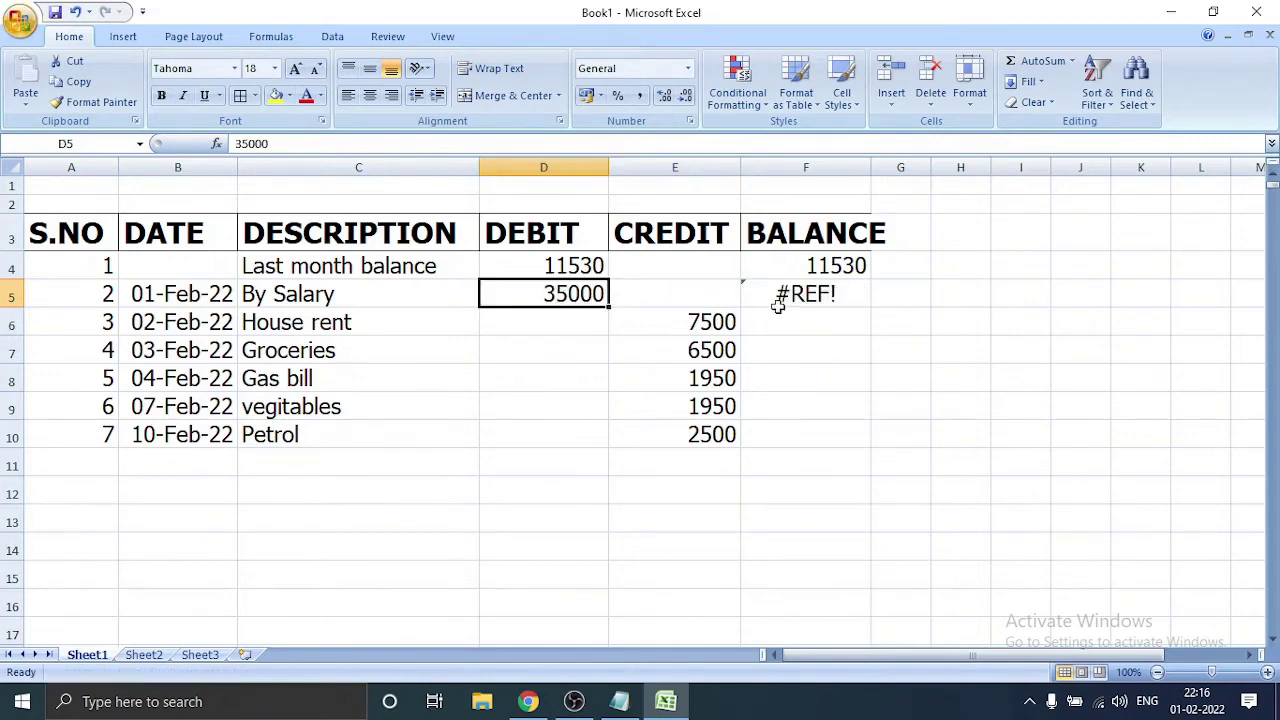
Step: Open F5's balance formula, now containing #REF! references, for editing
click(804, 300)
click(838, 328)
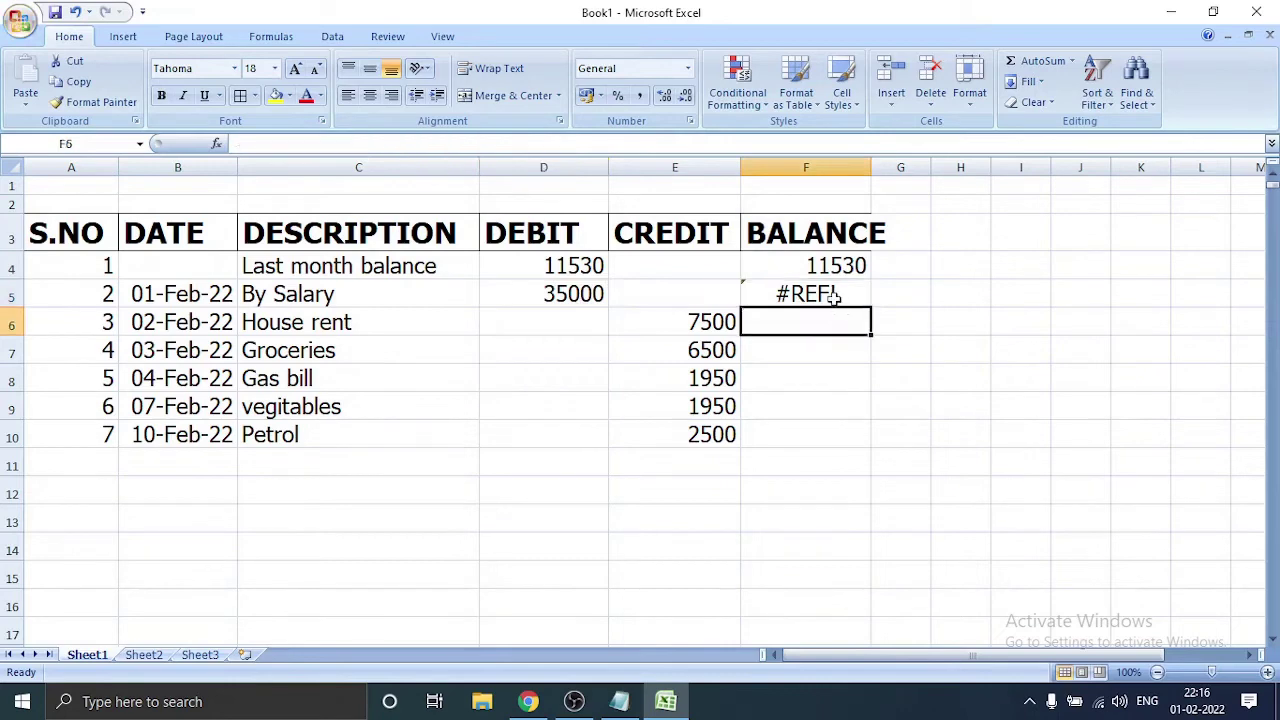
click(836, 296)
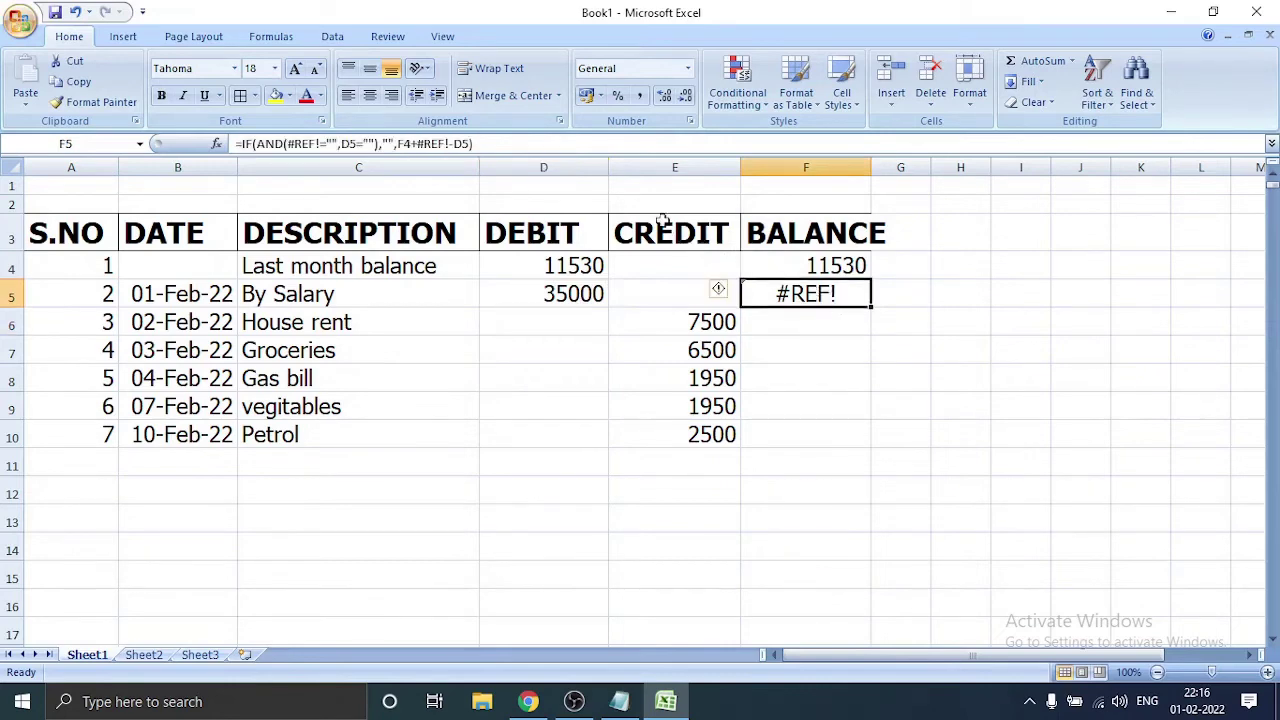
click(536, 143)
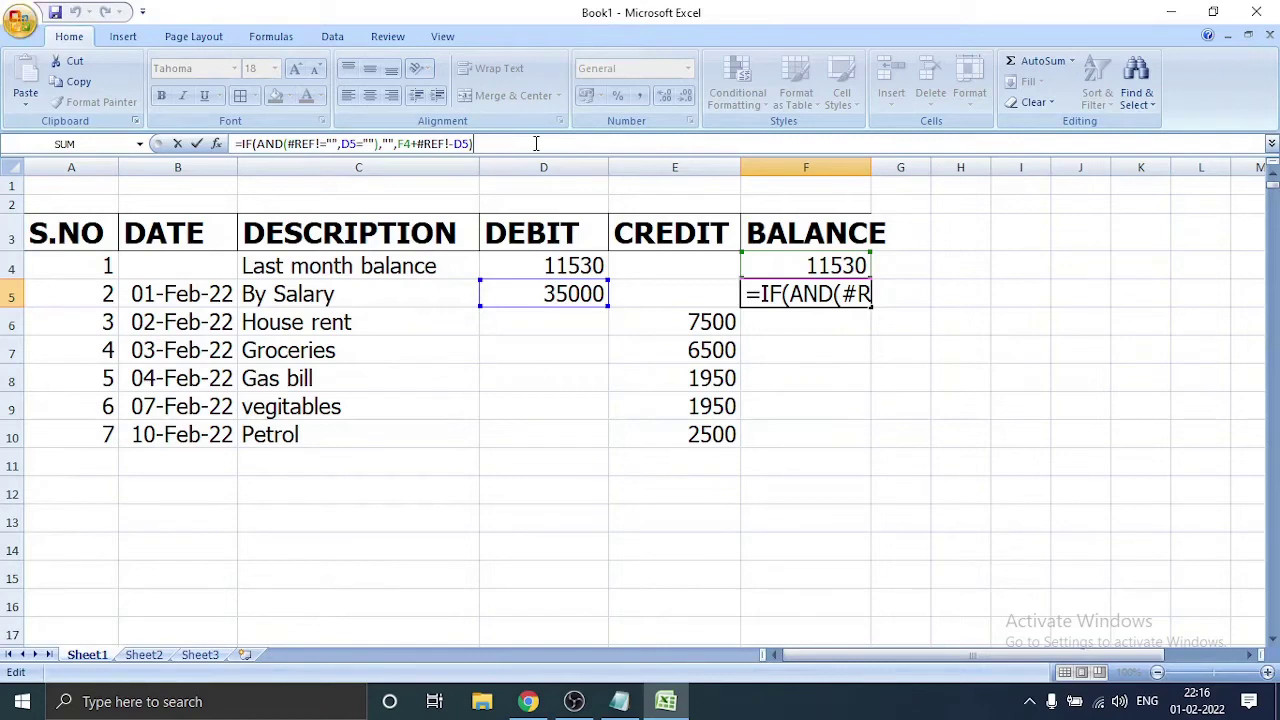
Step: Retype F5 as =IF(AND(D5="",E5=""),"",F4+D5-E5 and submit it
key(BackSpace)
key(BackSpace)
key(BackSpace)
key(BackSpace)
key(BackSpace)
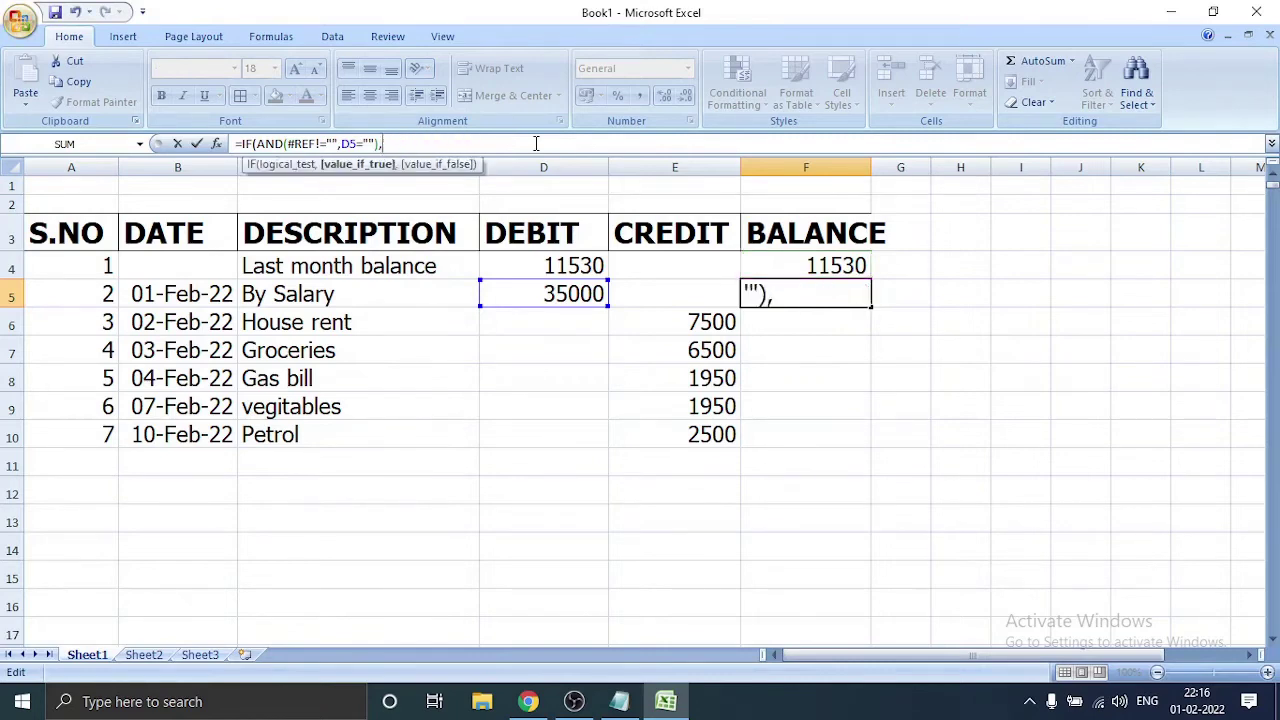
key(BackSpace)
key(BackSpace)
key(BackSpace)
key(BackSpace)
key(BackSpace)
key(BackSpace)
key(BackSpace)
key(BackSpace)
key(BackSpace)
key(BackSpace)
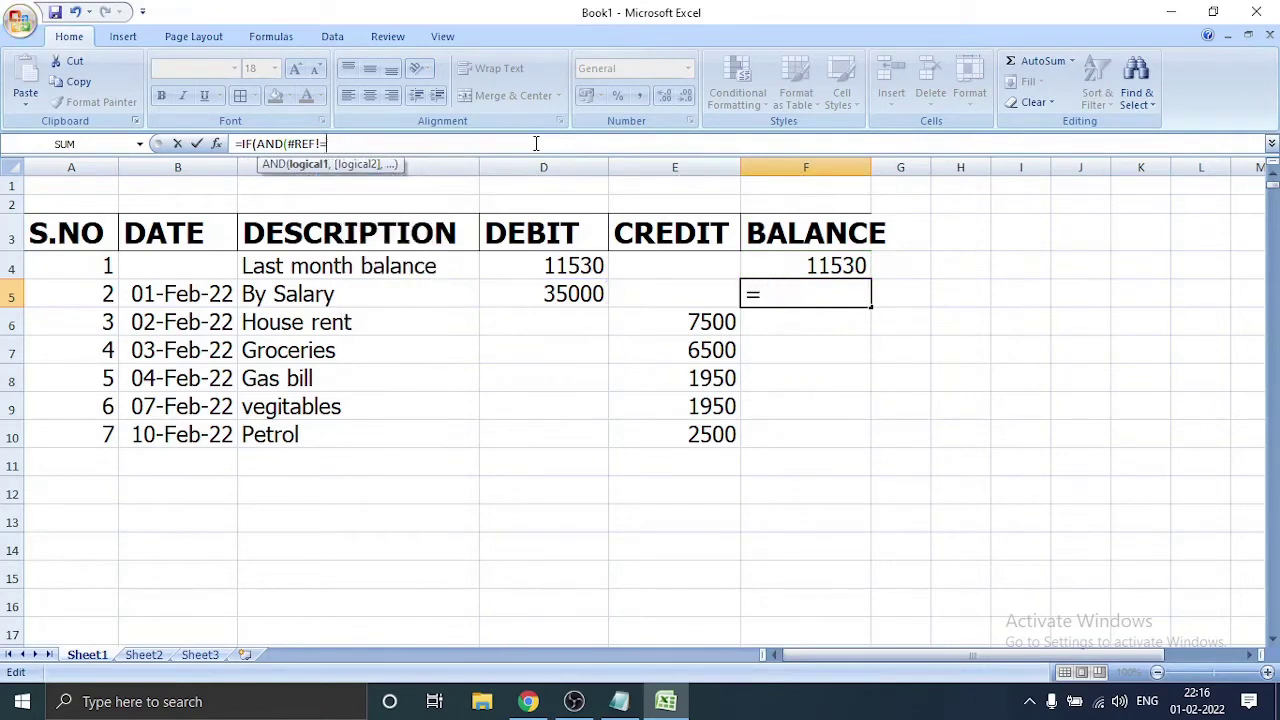
key(BackSpace)
key(BackSpace)
key(BackSpace)
key(BackSpace)
key(BackSpace)
key(BackSpace)
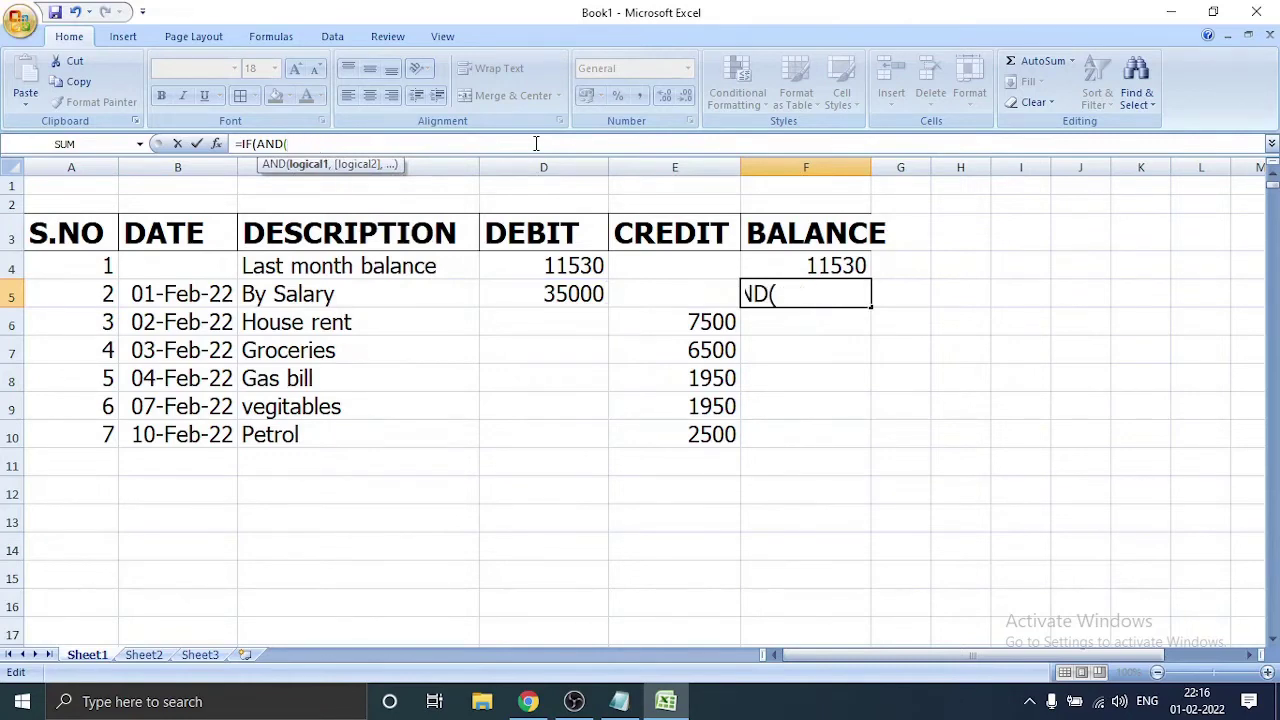
text(d5)
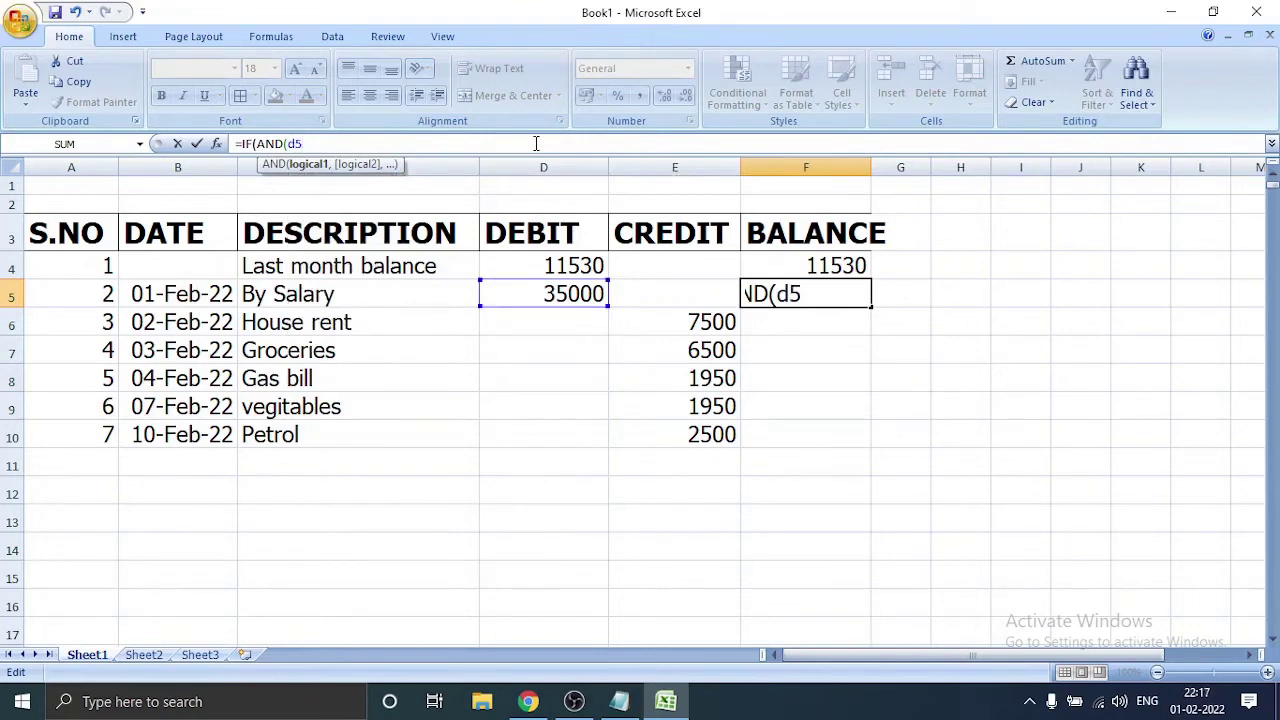
key(BackSpace)
key(BackSpace)
text(D)
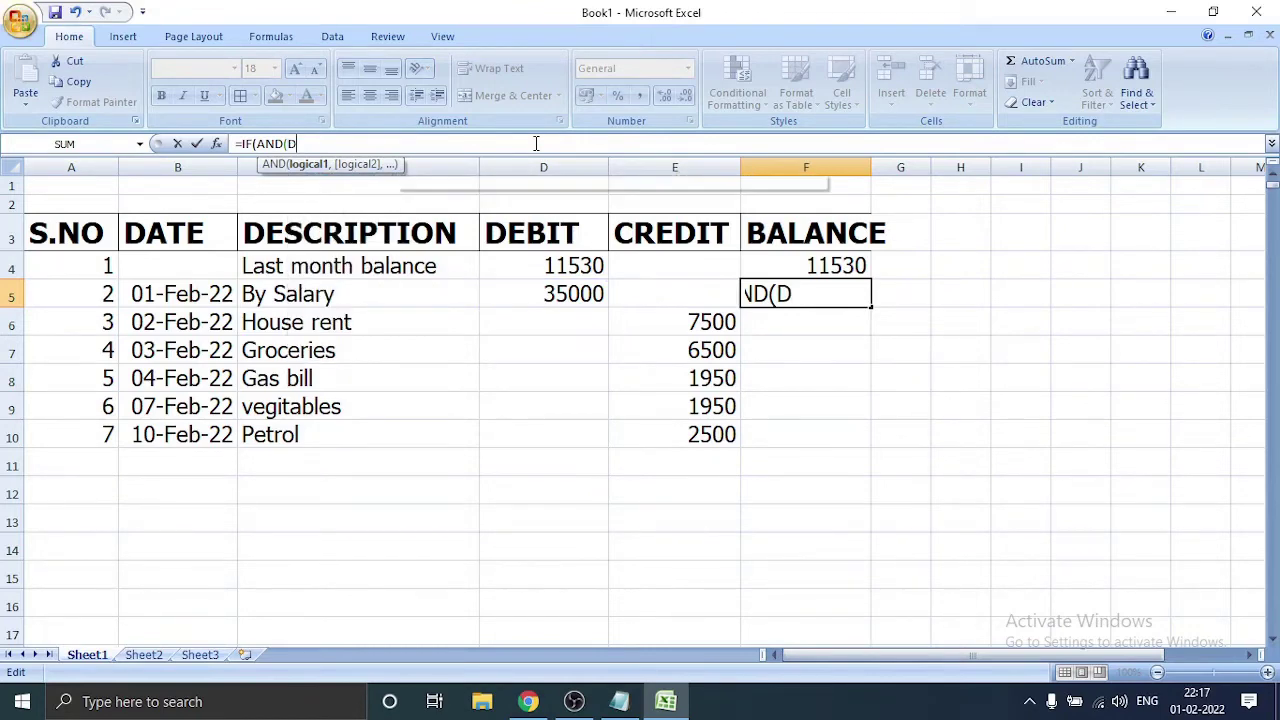
text(5)
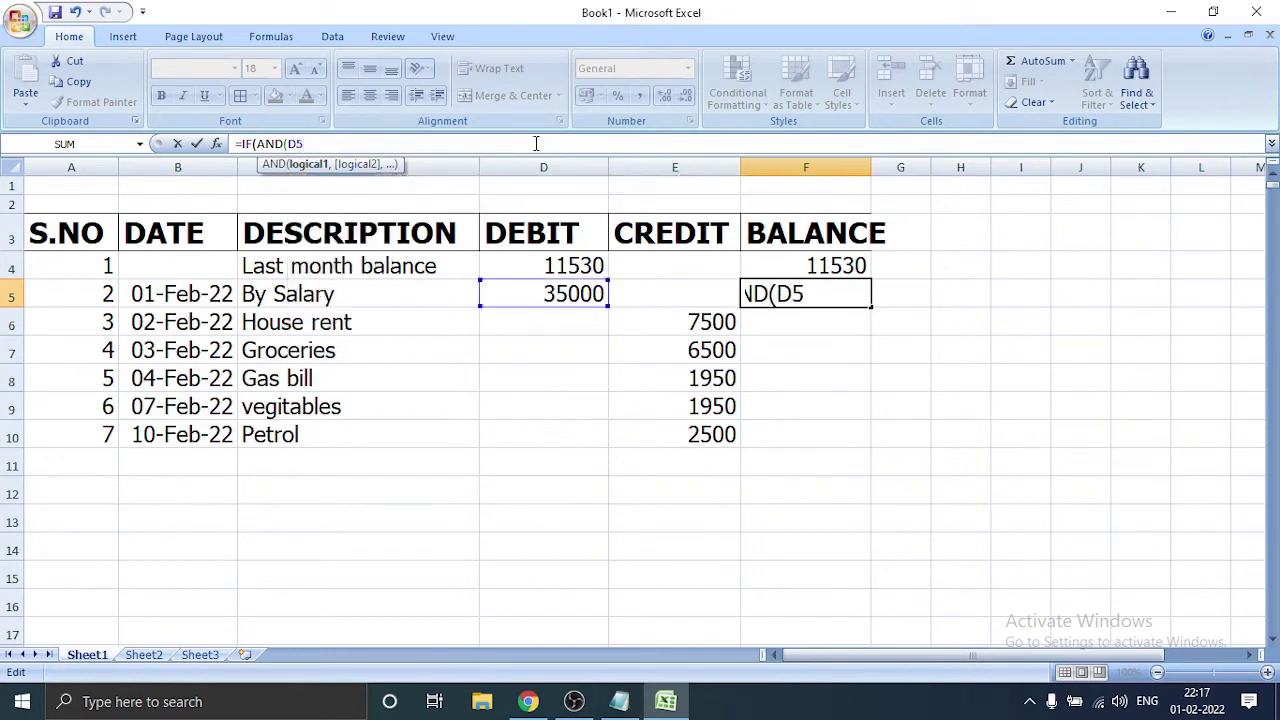
text(="")
text(,)
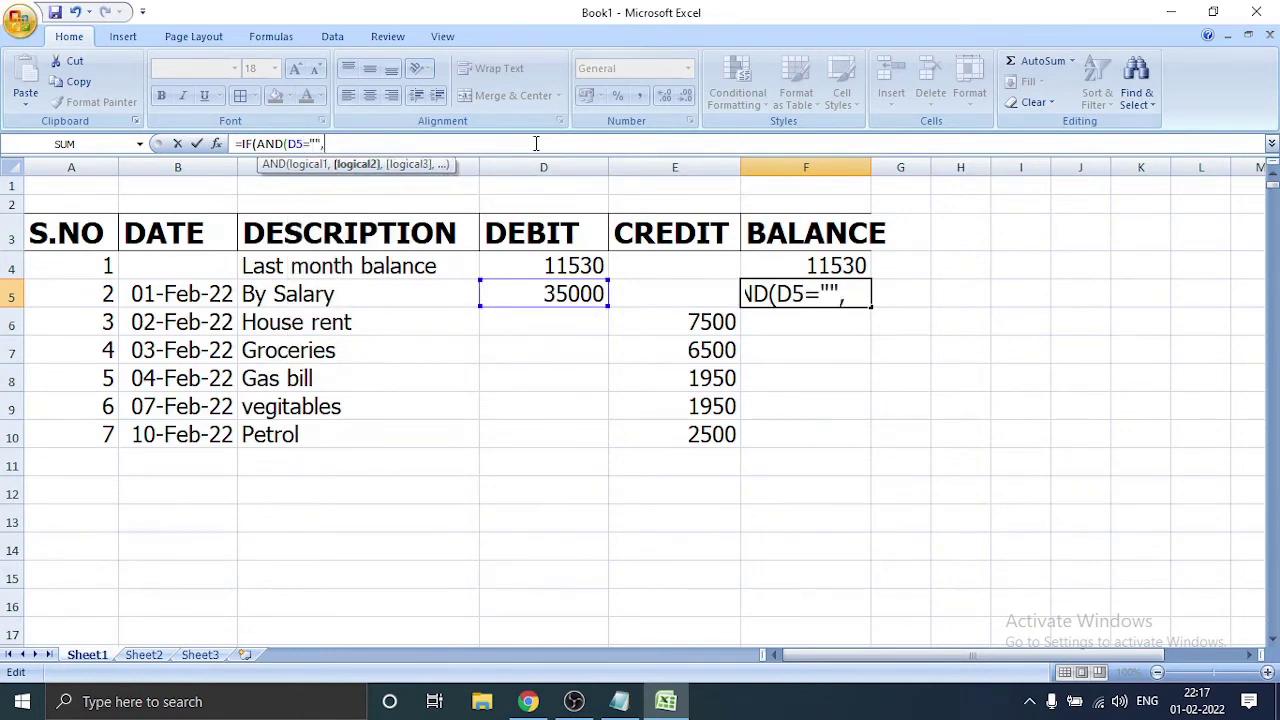
text(E)
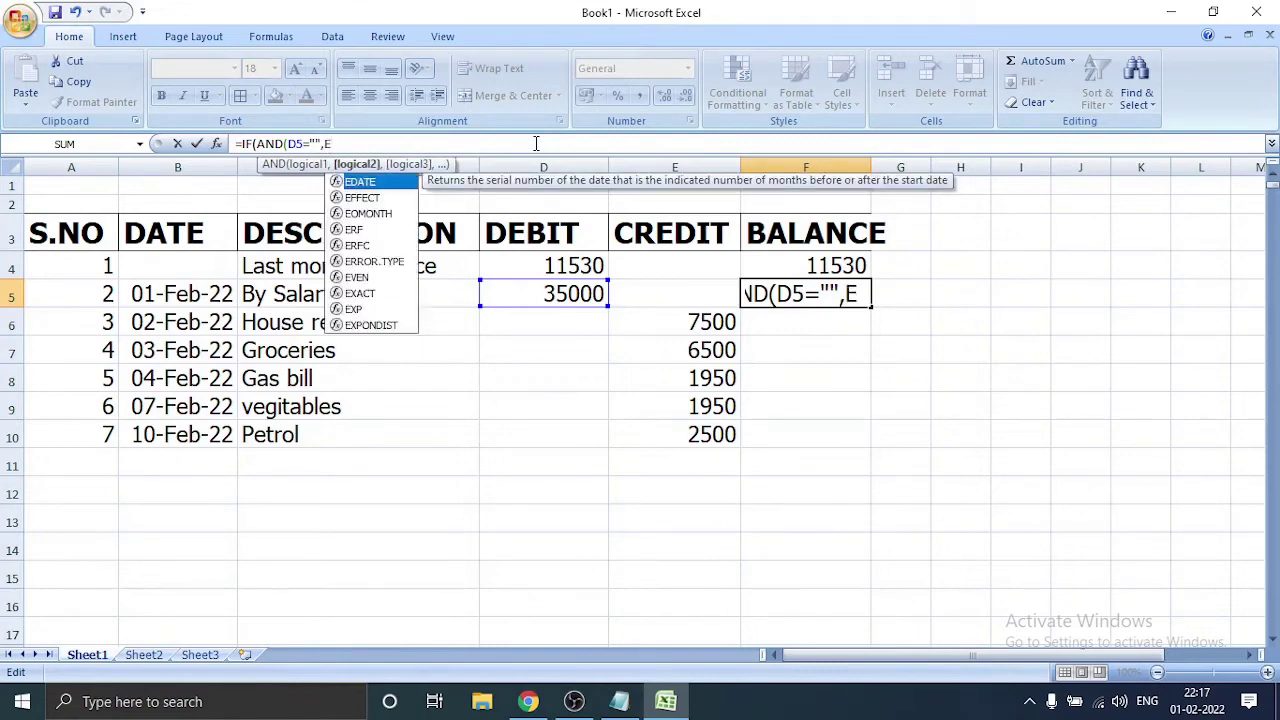
text(5)
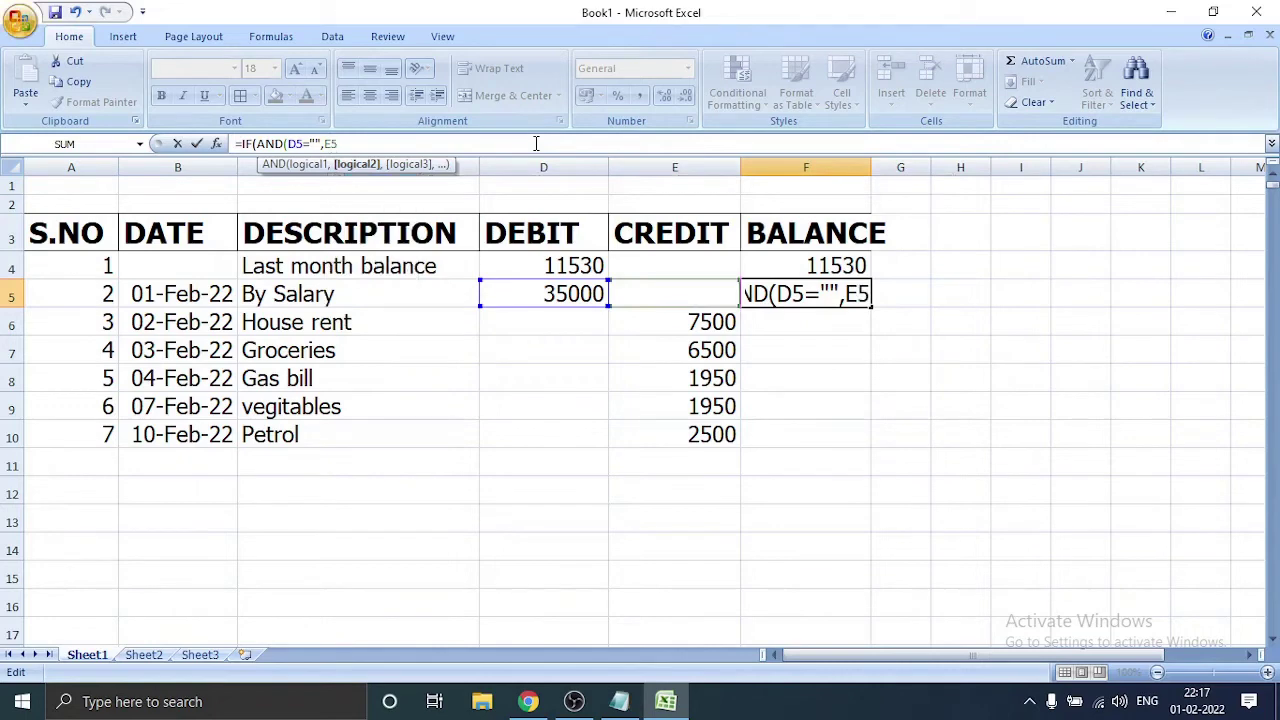
text(=)
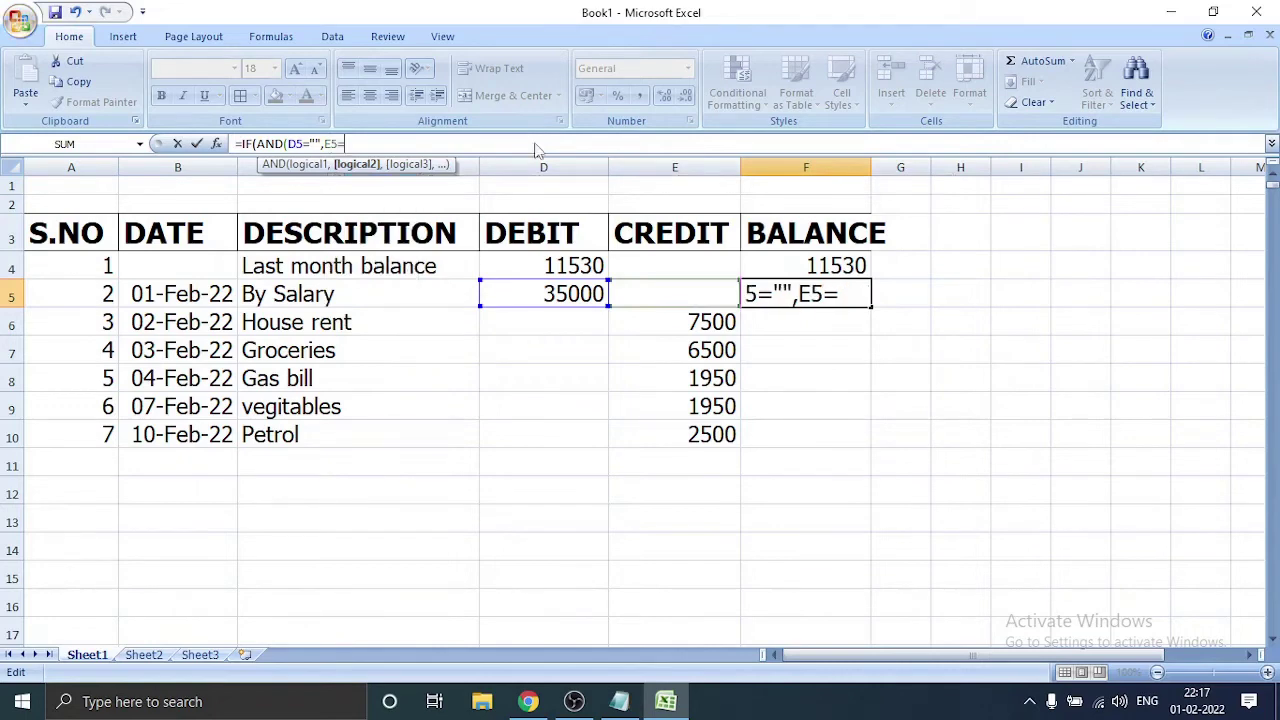
text("")
text())
text(,)
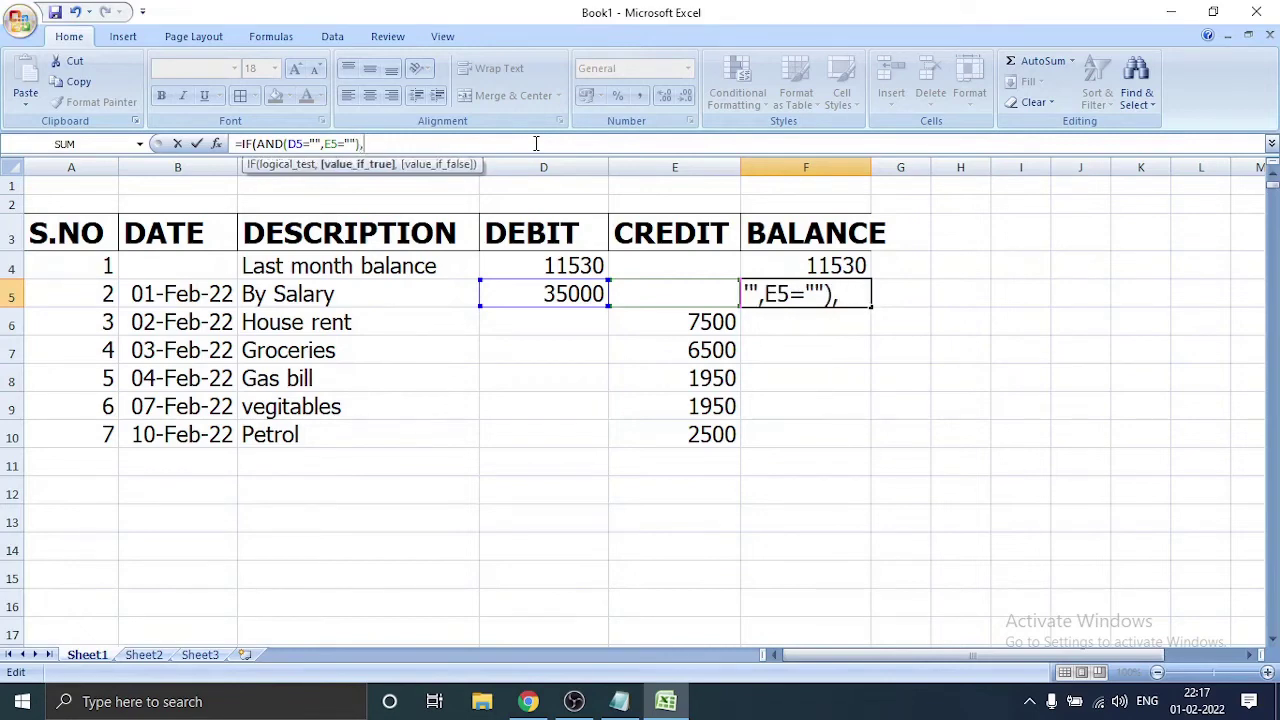
text("")
text(,)
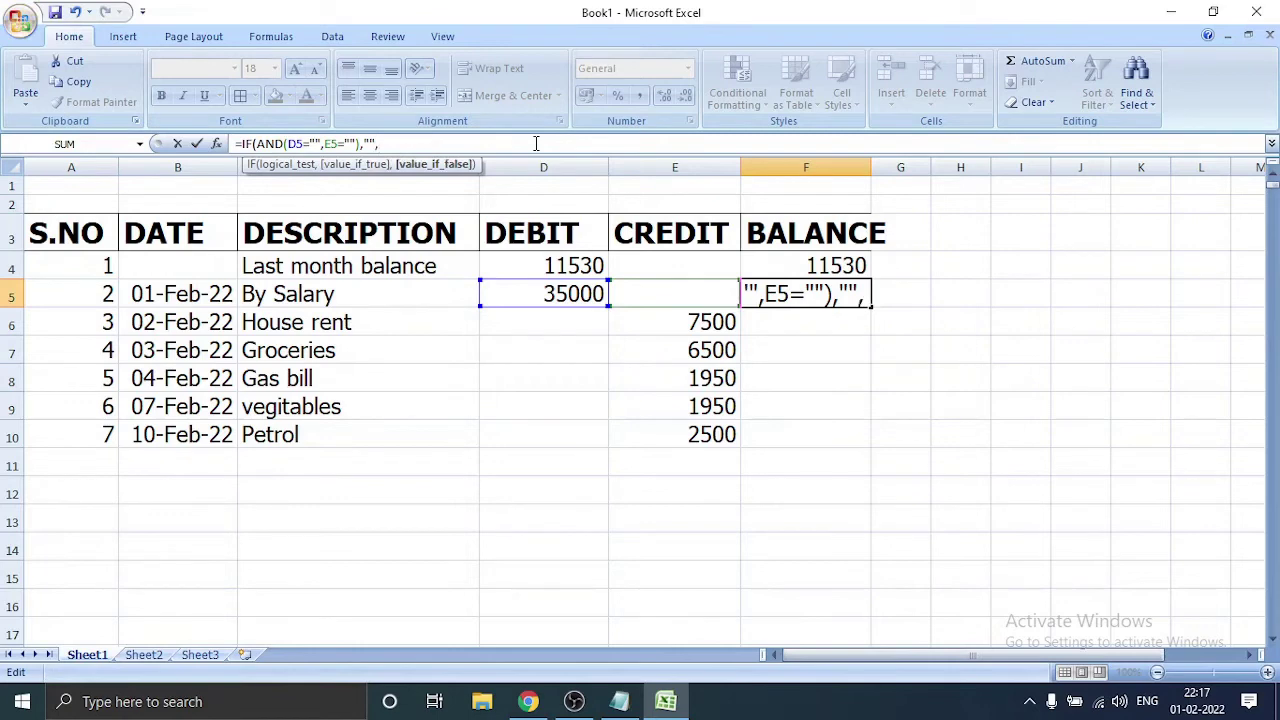
text(F4)
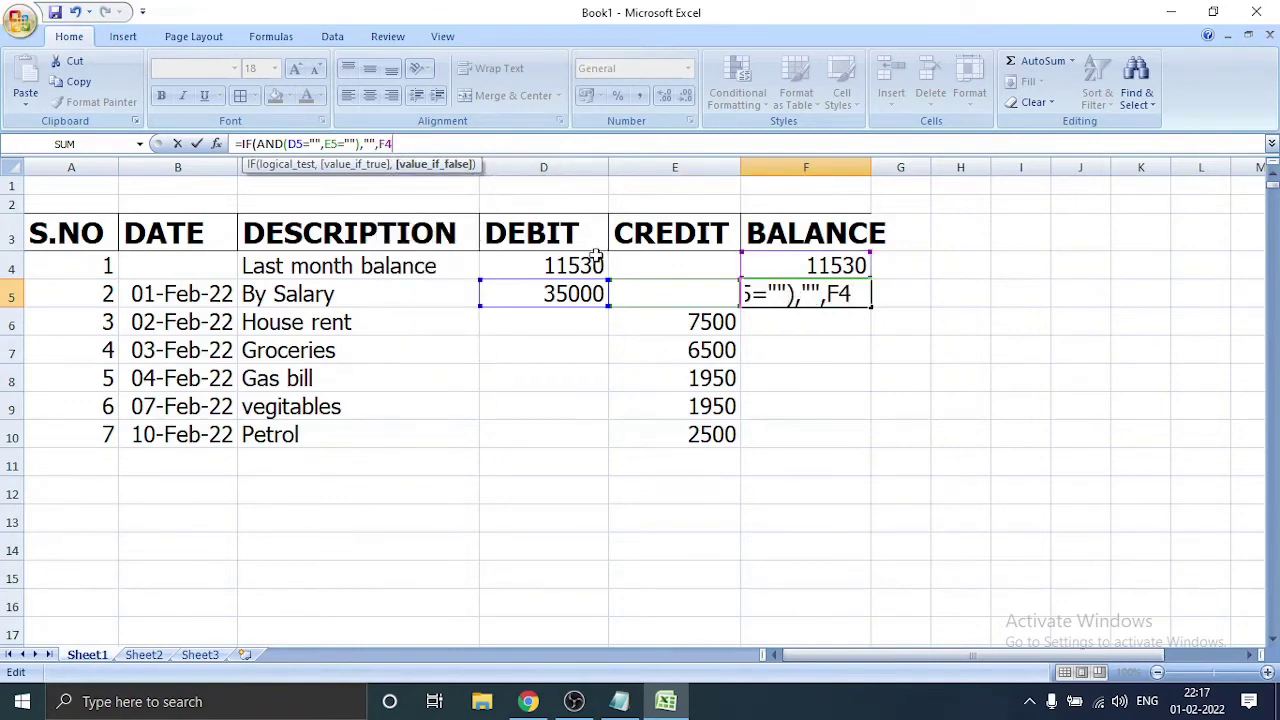
click(860, 296)
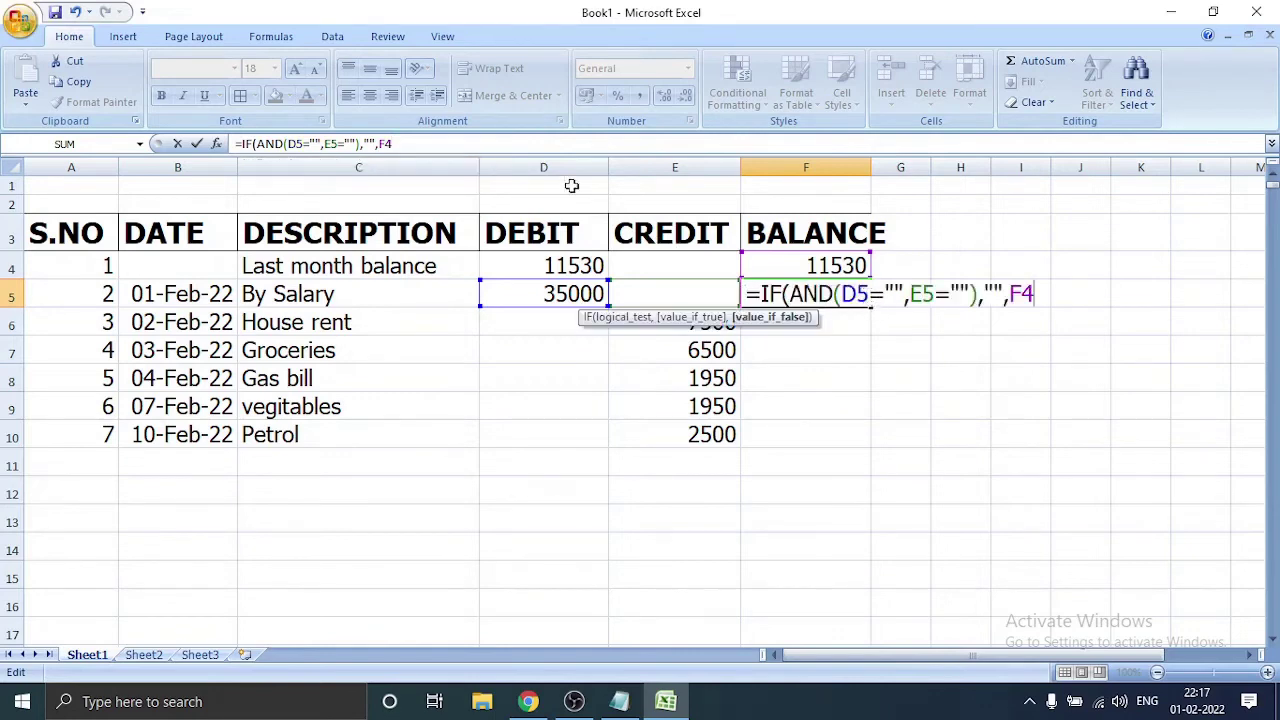
click(502, 147)
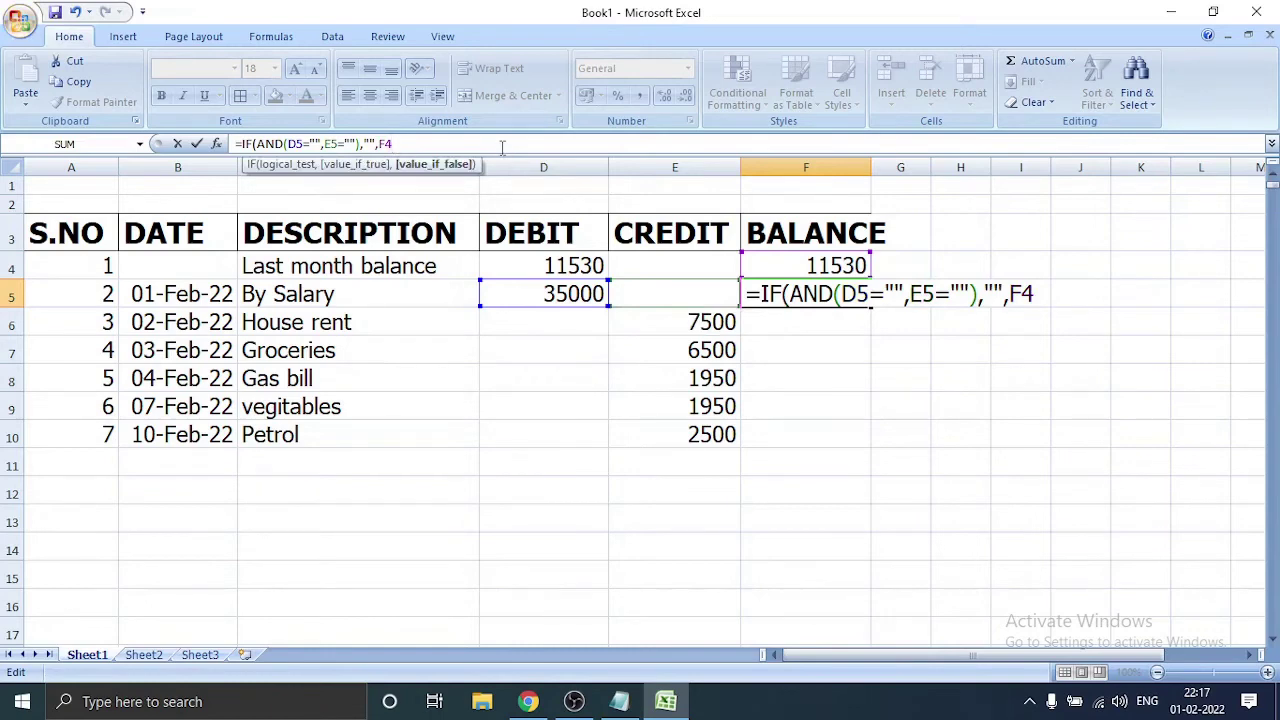
text(+D)
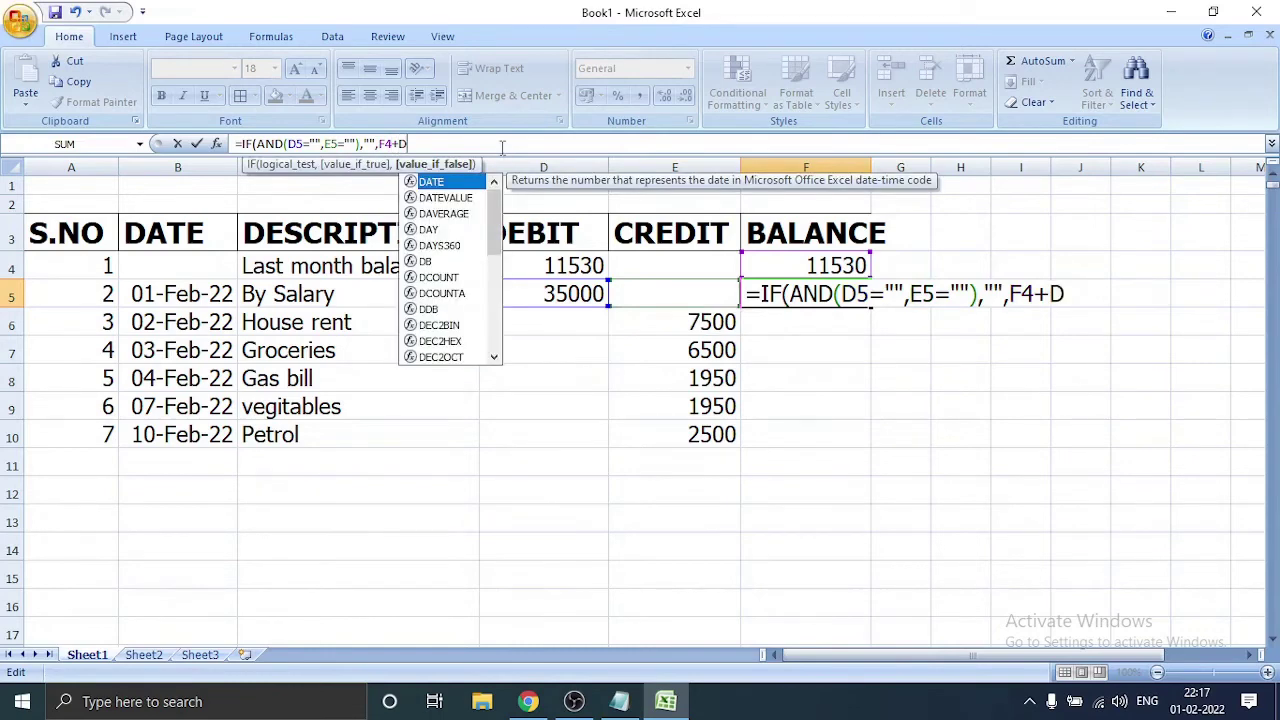
text(5)
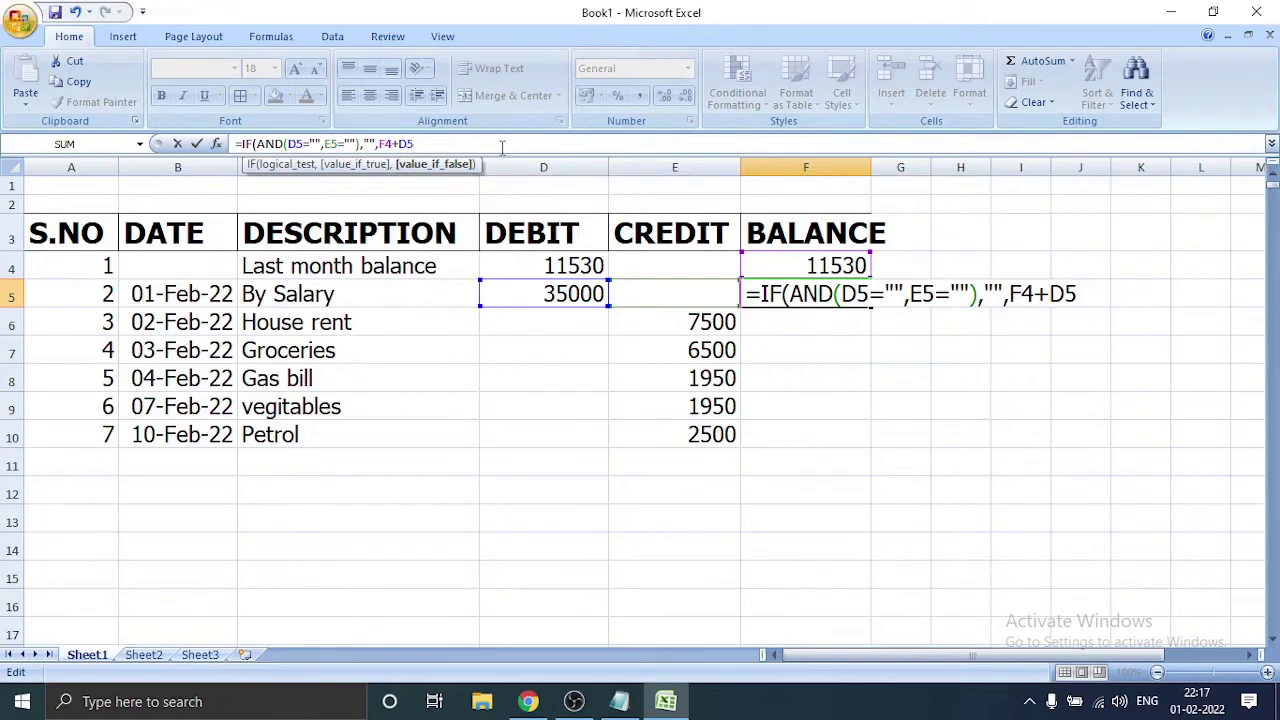
text(-)
text(E)
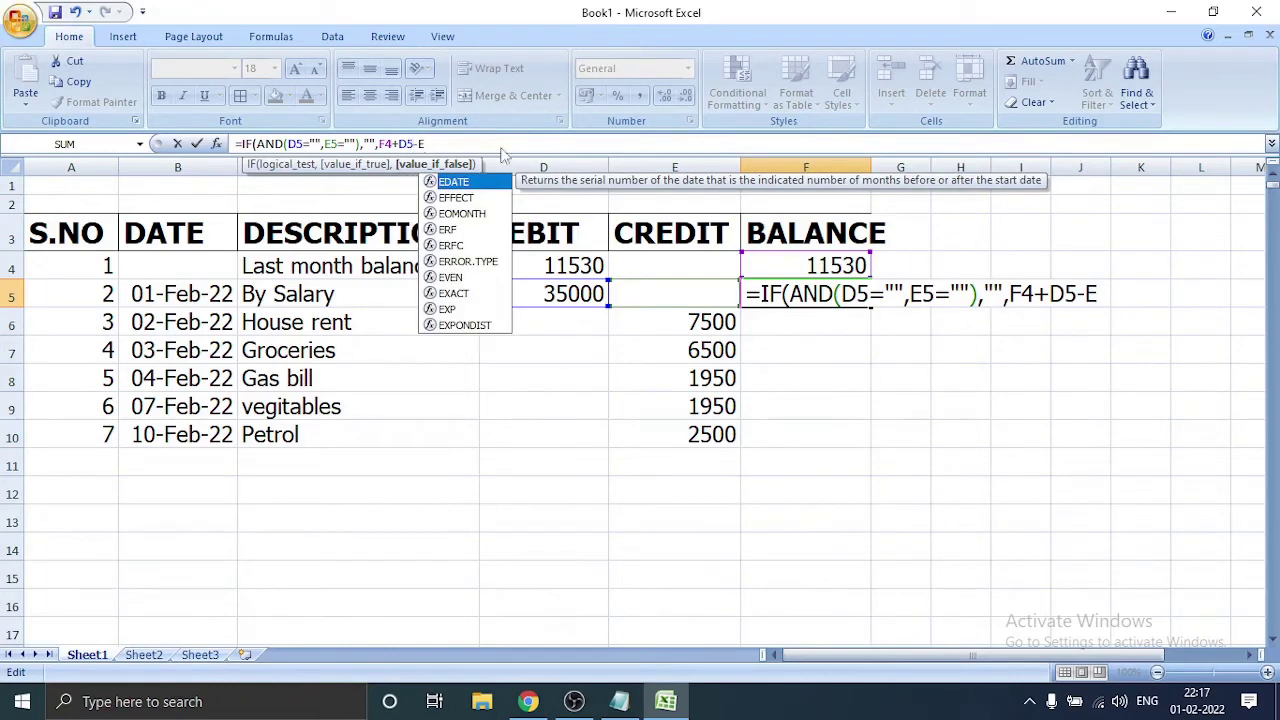
text(5)
key(Return)
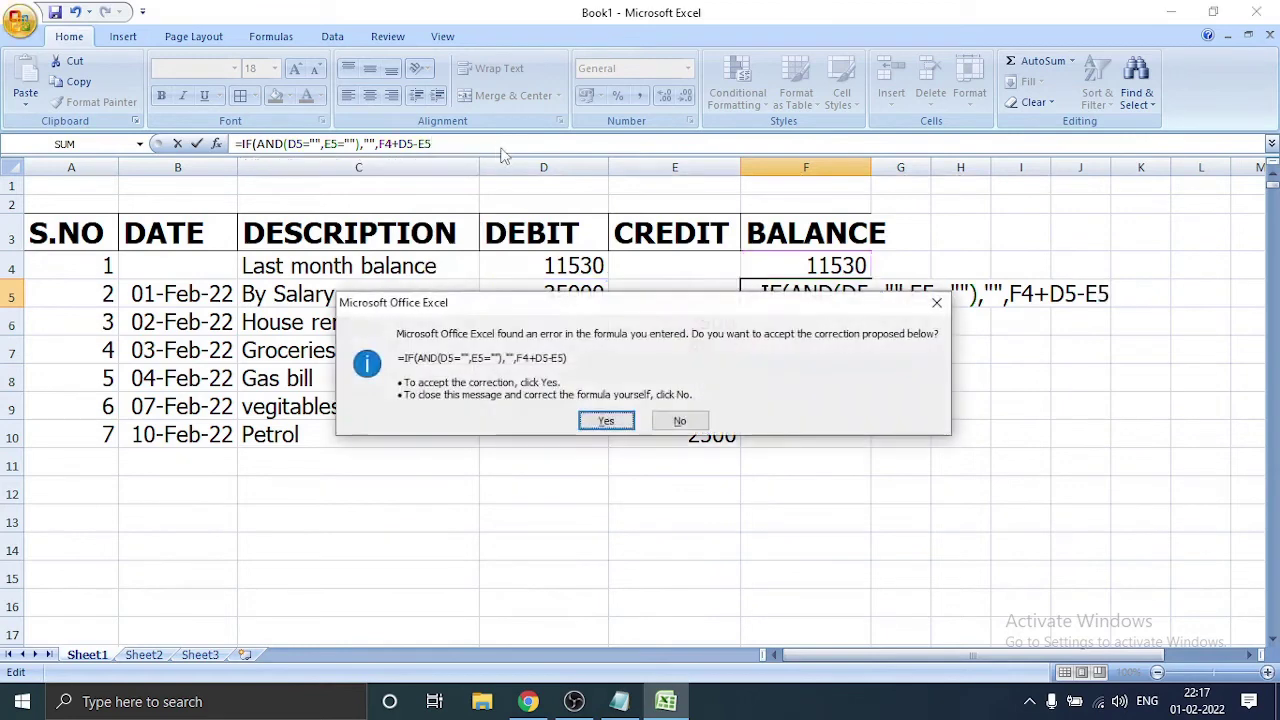
Step: Accept the missing-parenthesis fix so F5 shows 46530, then drag its fill handle down column F
key(Return)
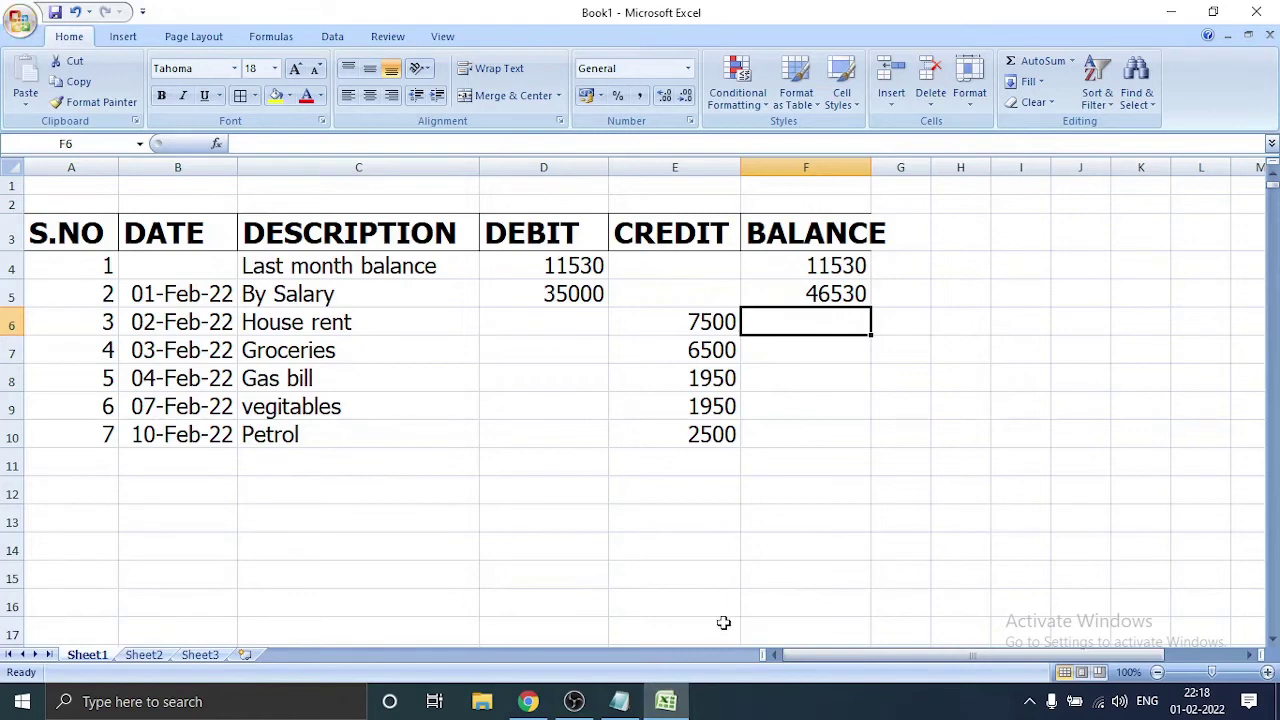
click(843, 293)
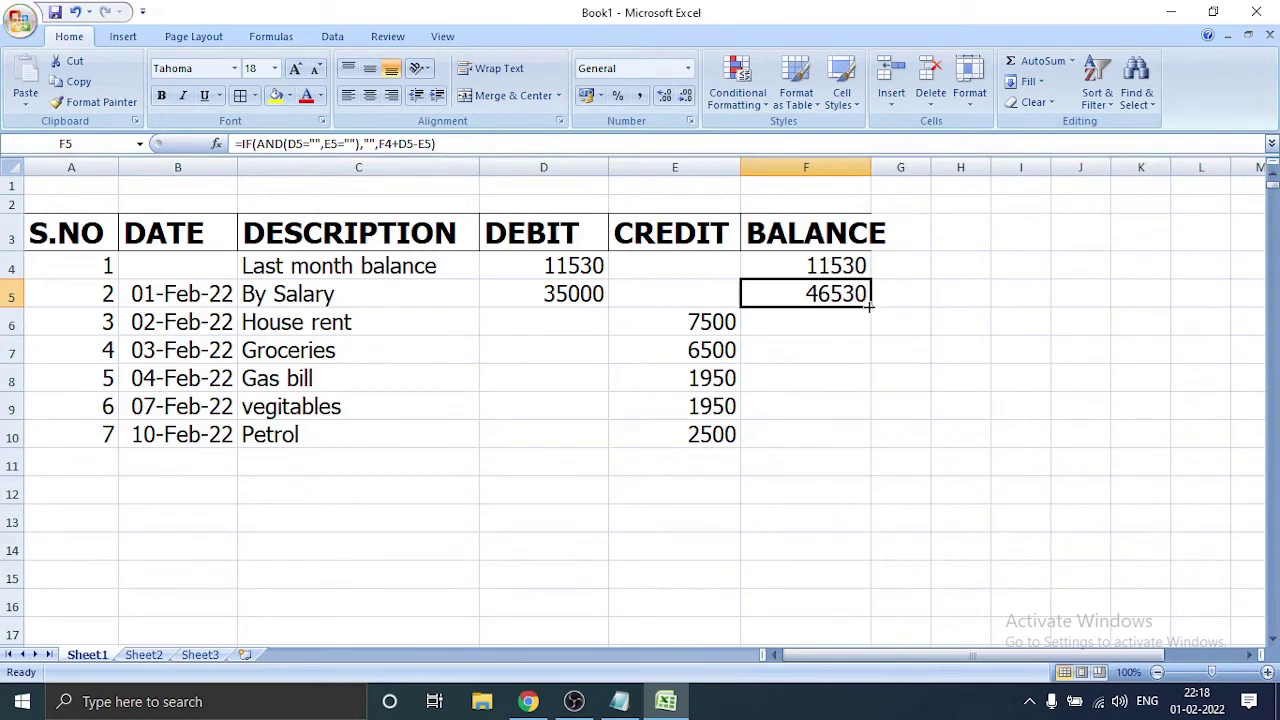
drag(870, 307, 862, 381)
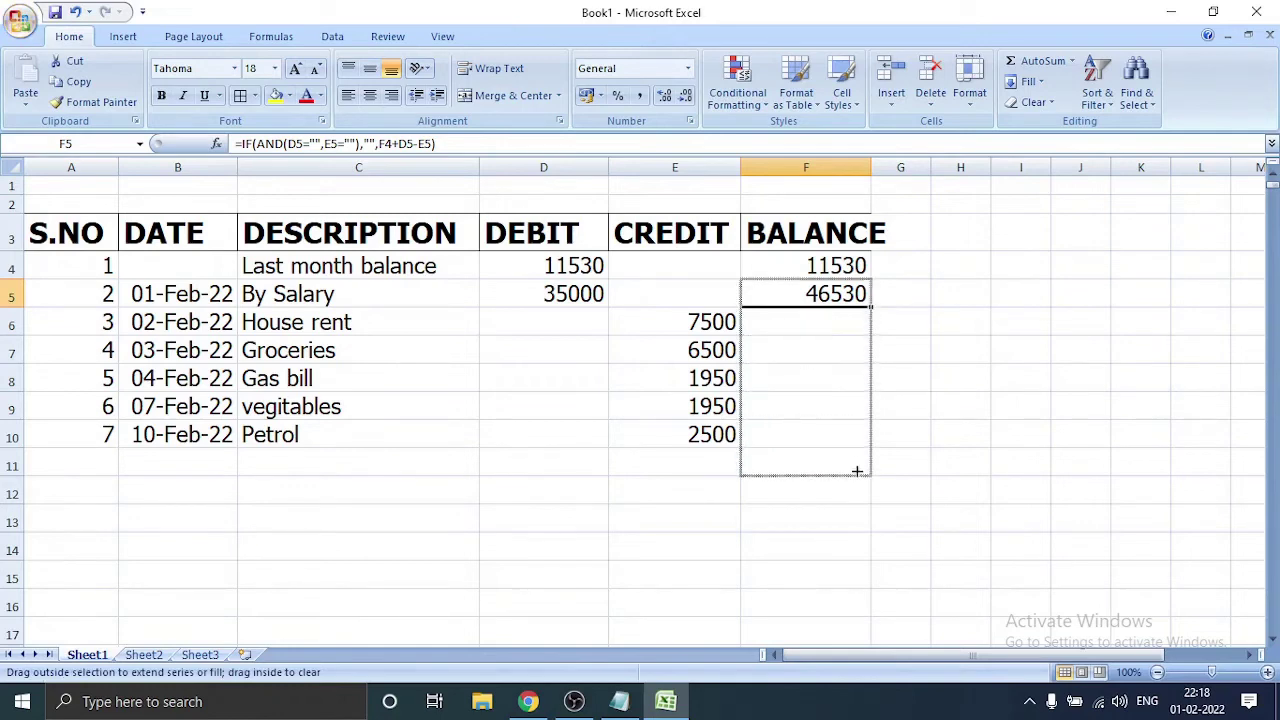
Step: Fill F5's Balance formula down column F to row 500, reaching 26130 at Petrol
drag(862, 381, 875, 716)
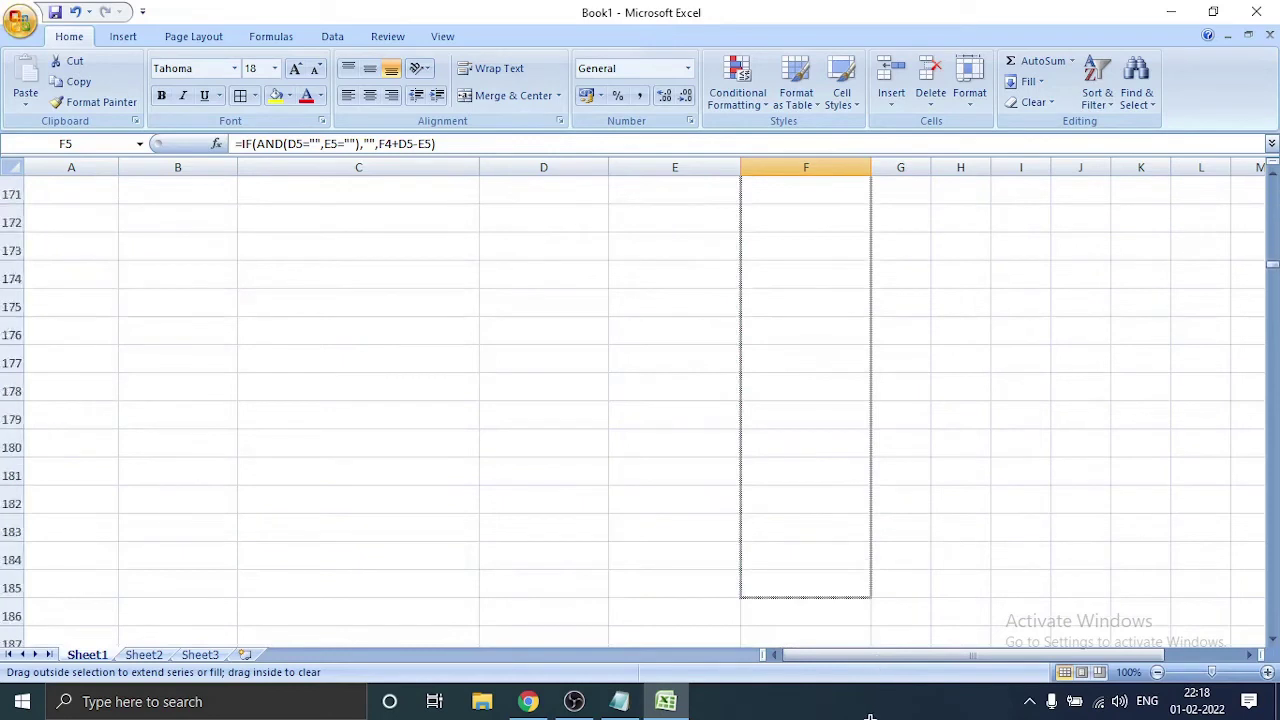
drag(875, 716, 838, 609)
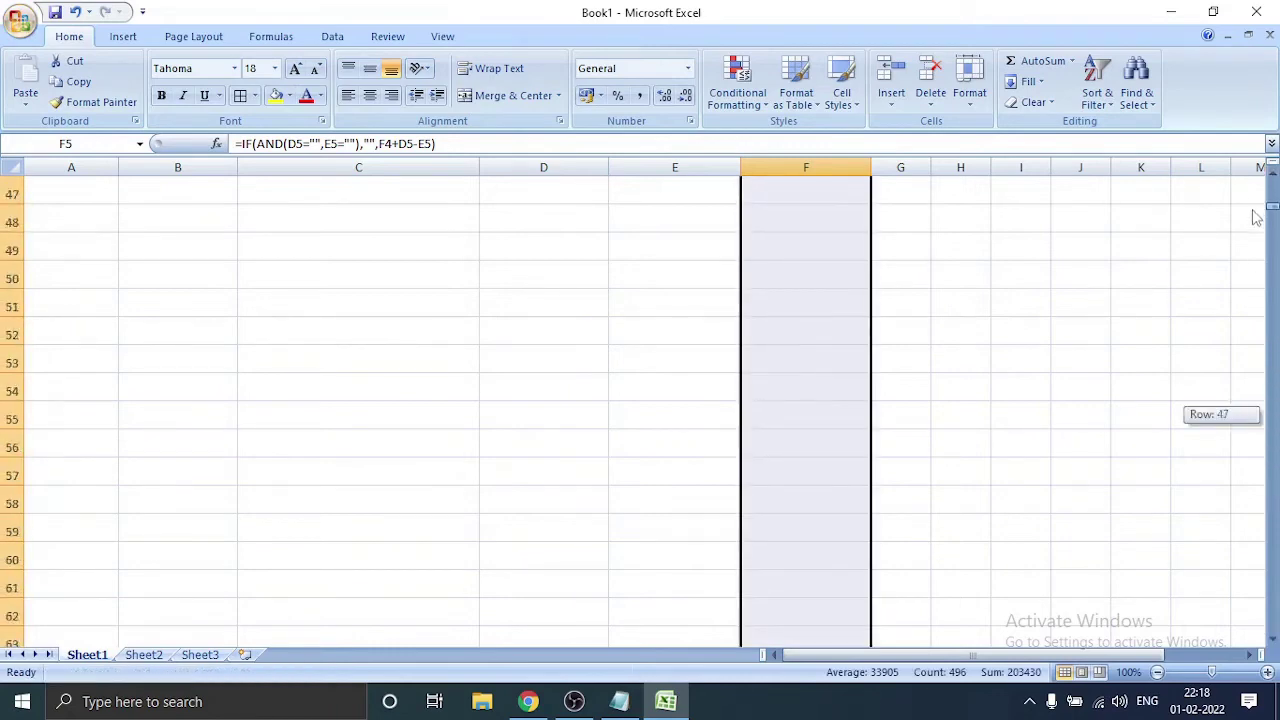
drag(1273, 415, 1273, 185)
click(830, 474)
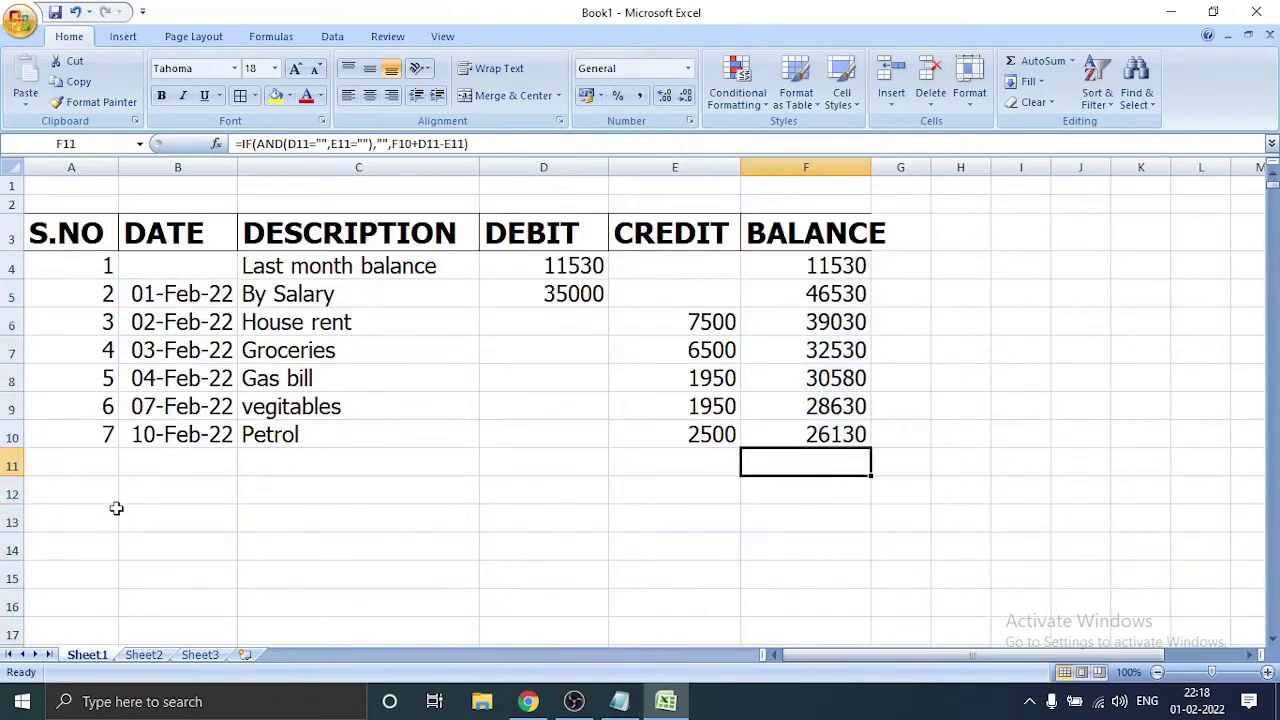
click(617, 703)
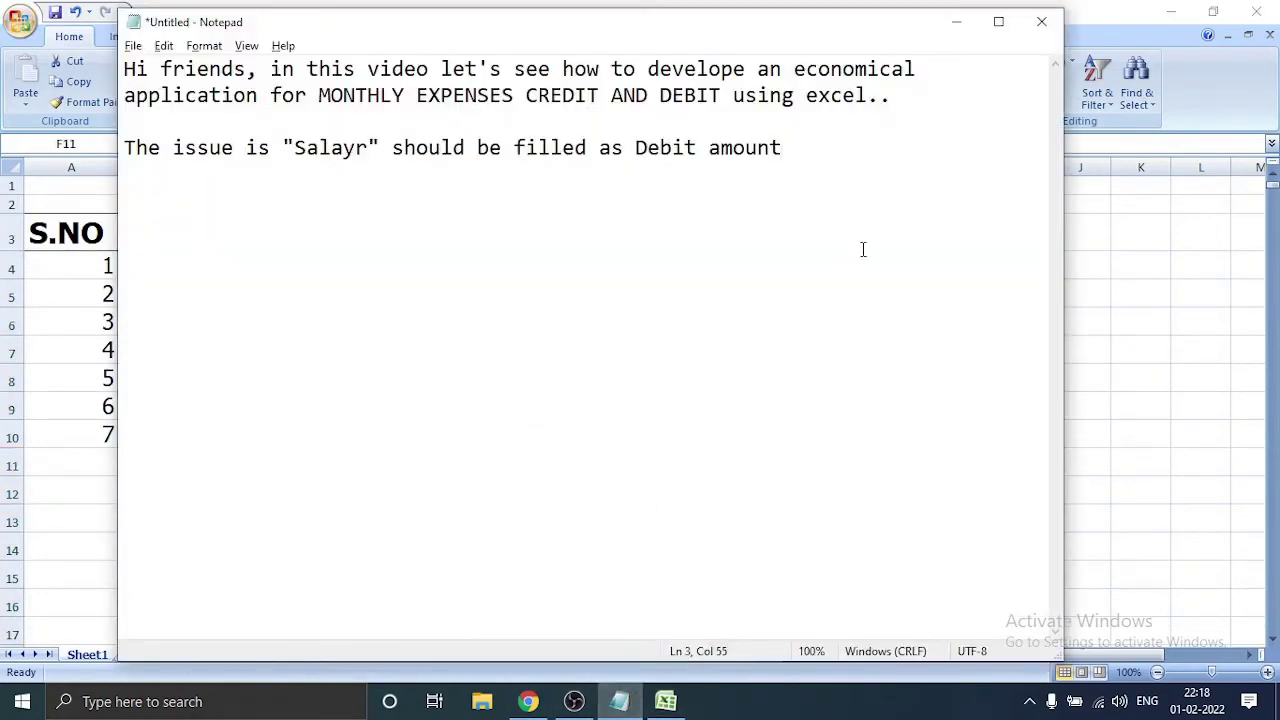
Step: Add a new notes line reading 'at the end of the month..if you want to know'
key(Return)
text(at the )
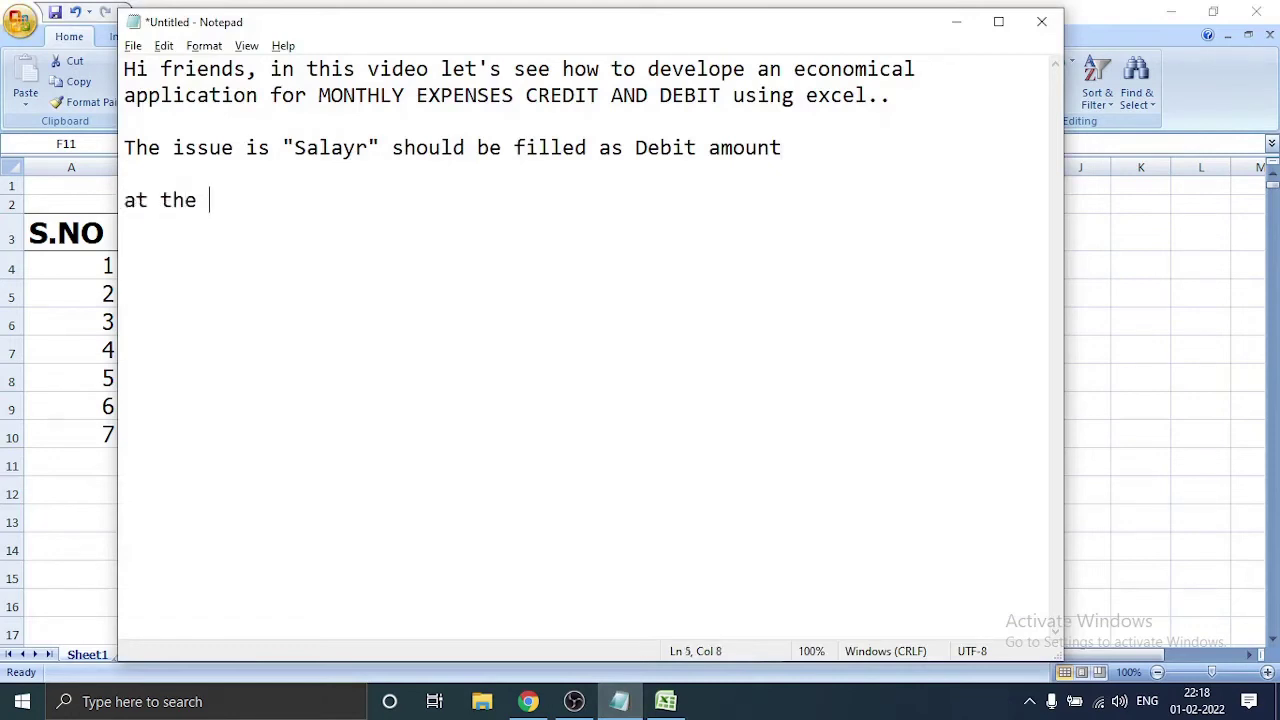
text(end o)
key(BackSpace)
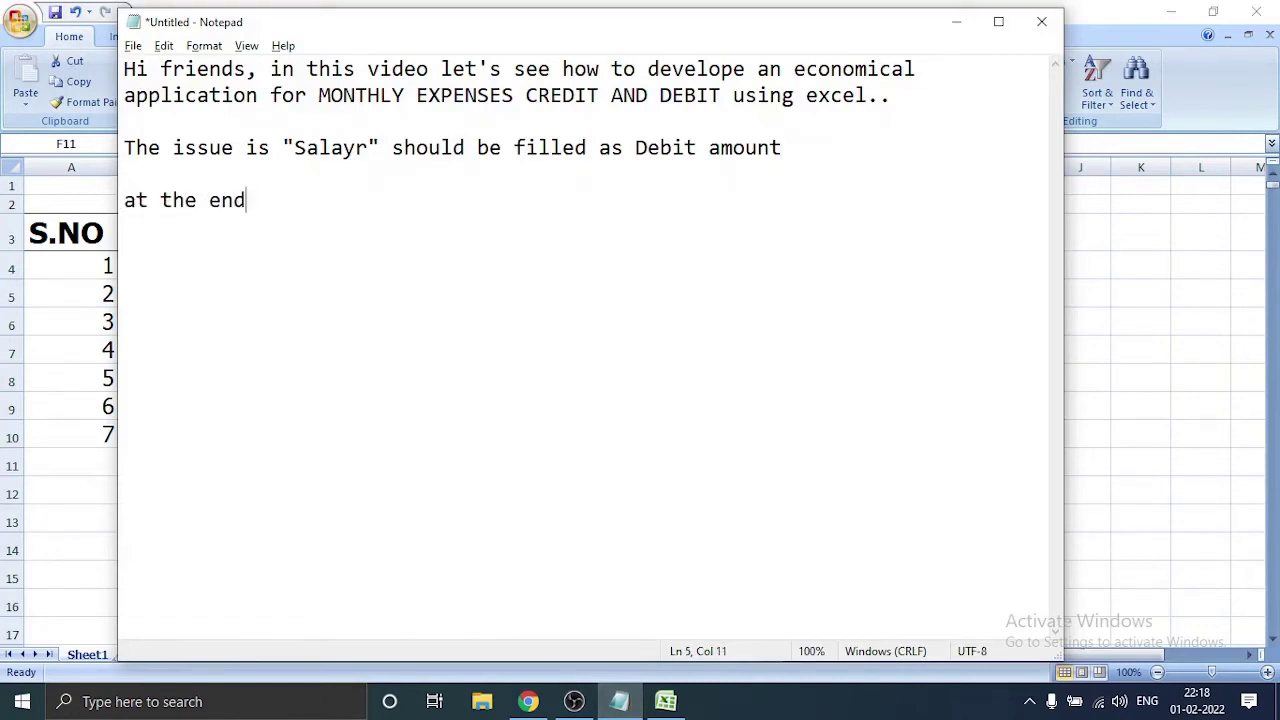
text(of the)
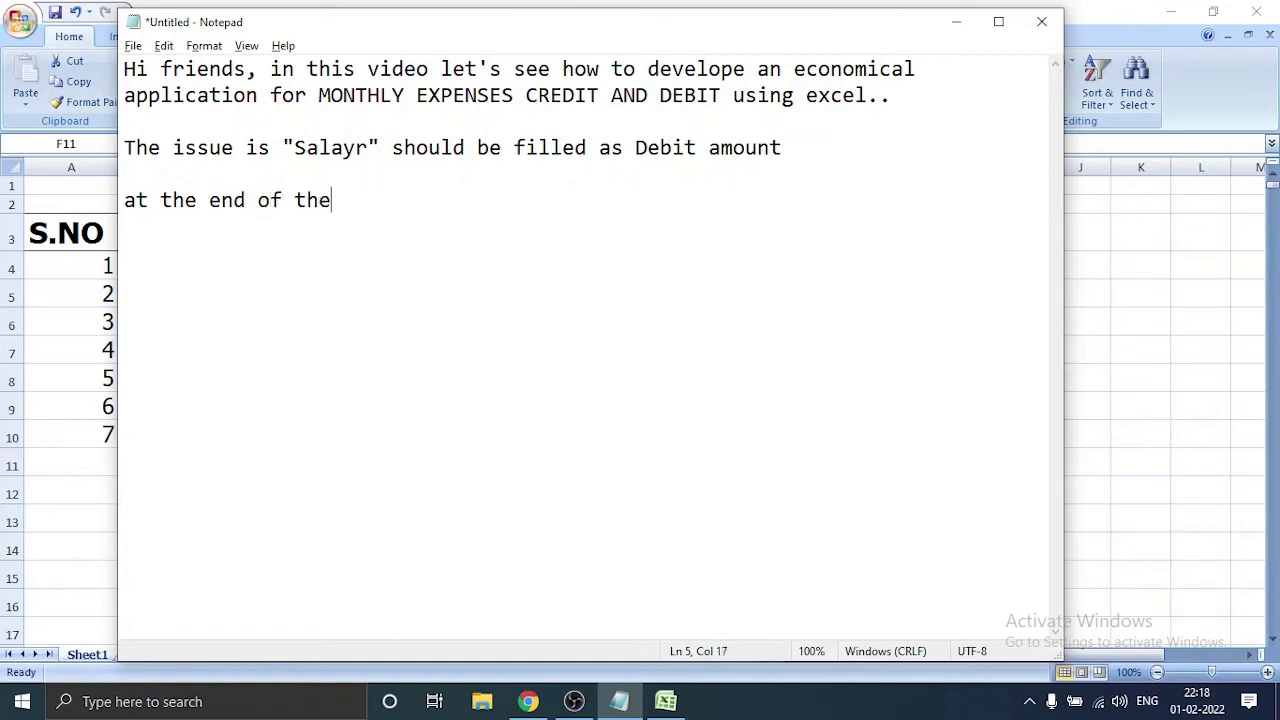
text( month)
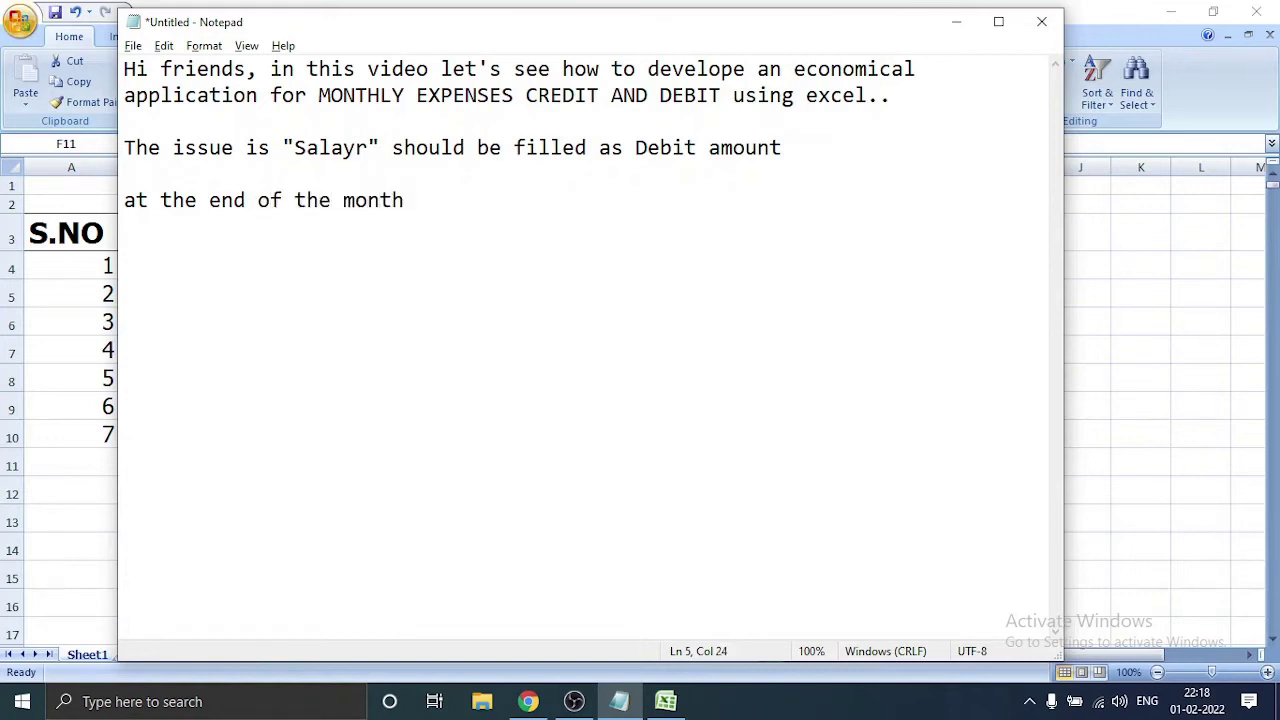
text(..if yo)
text(r)
key(BackSpace)
key(BackSpace)
text(w)
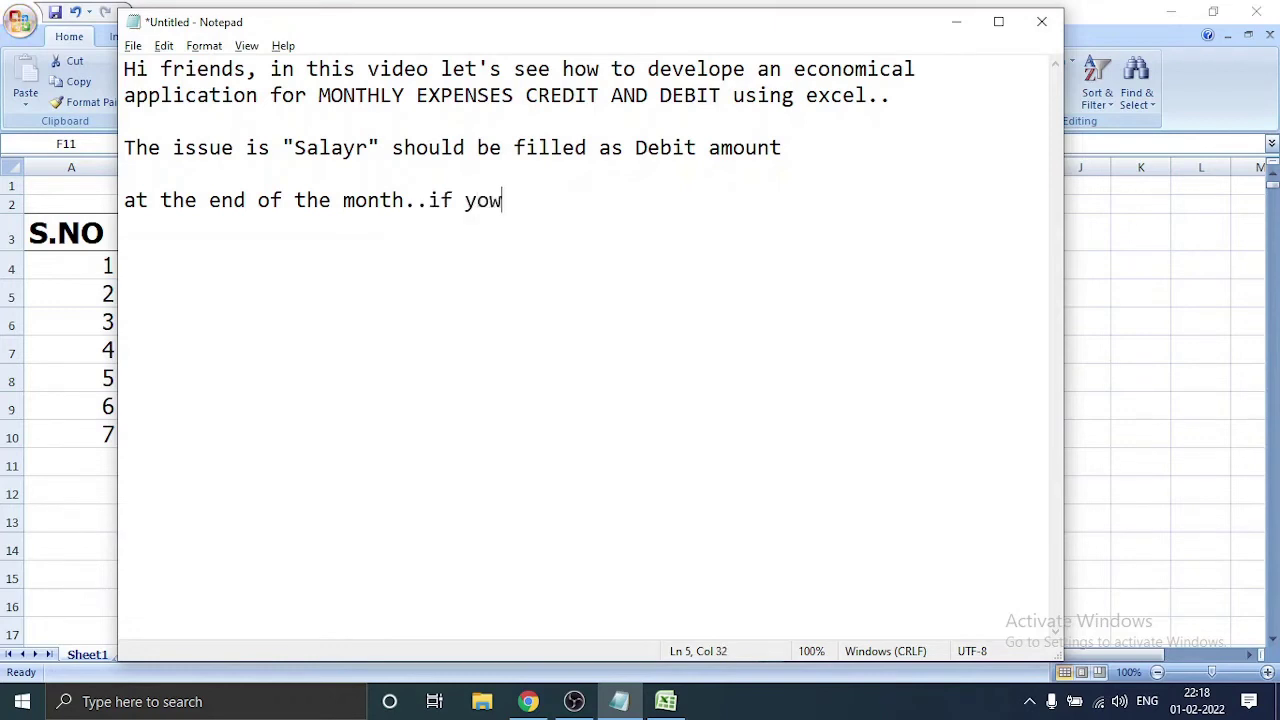
key(BackSpace)
text(y wa)
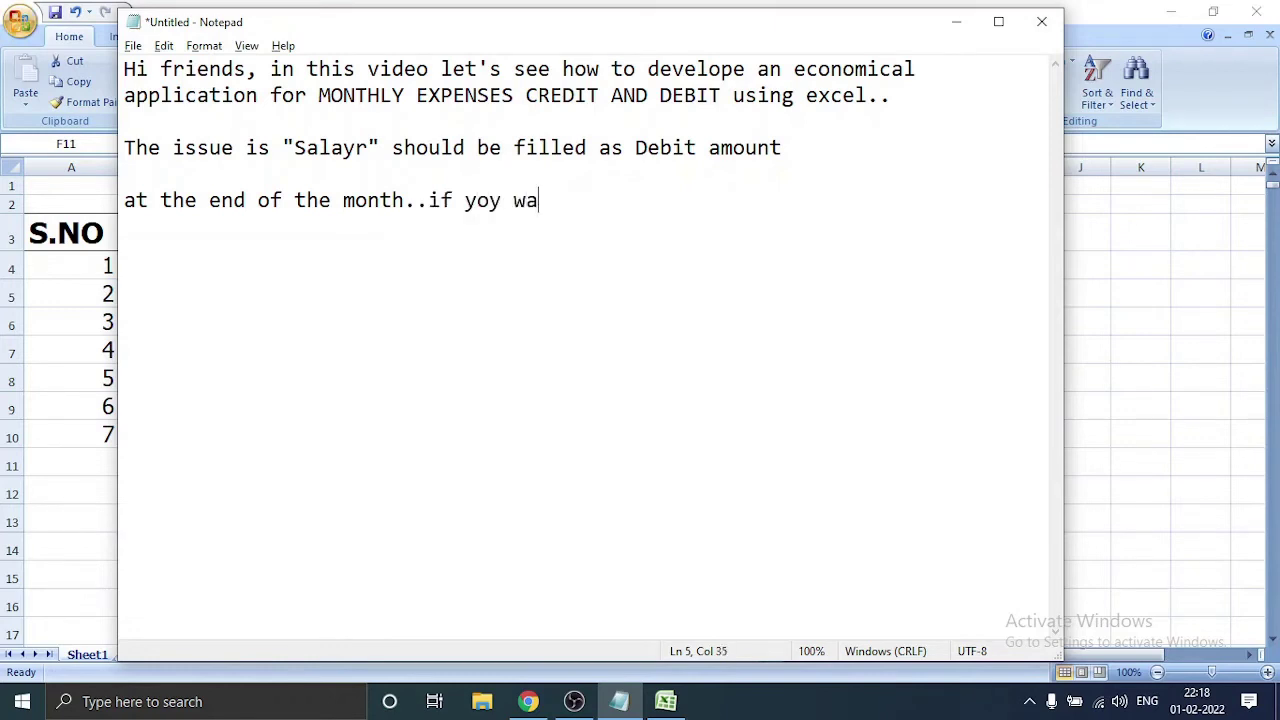
key(BackSpace)
key(BackSpace)
key(BackSpace)
key(BackSpace)
text(ou w)
text(anto)
key(BackSpace)
text(to)
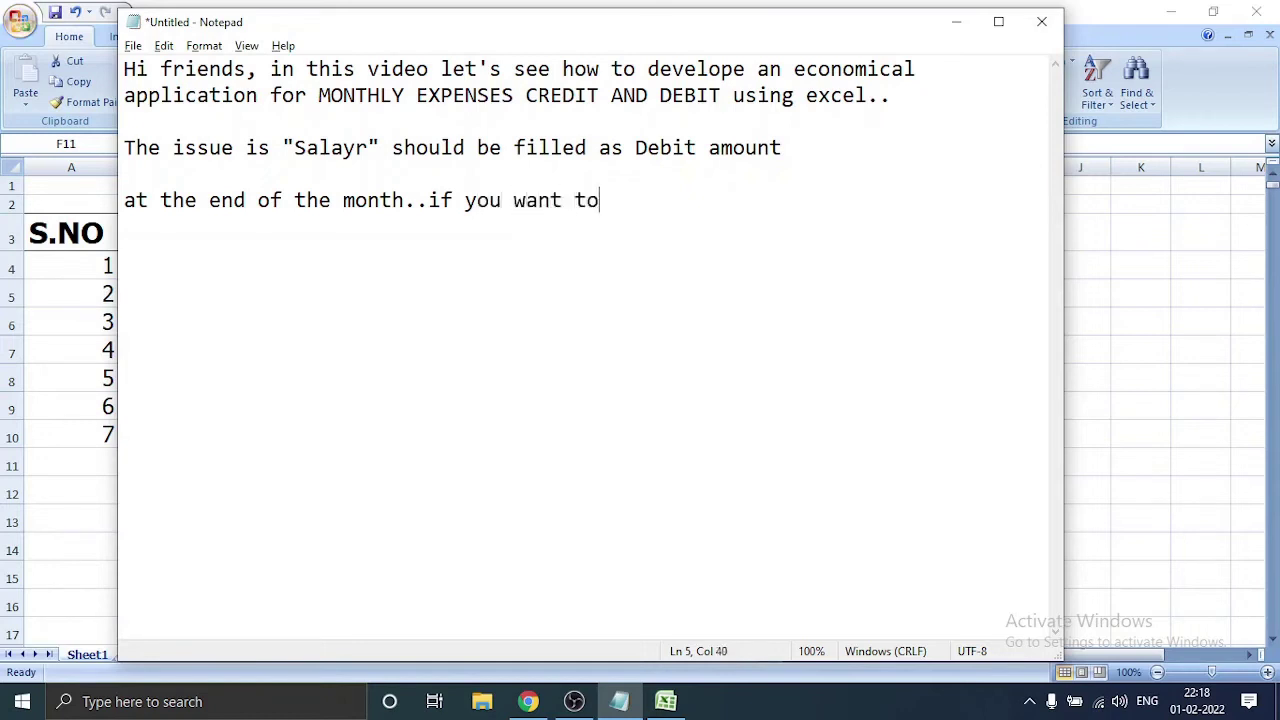
text( k)
text(no)
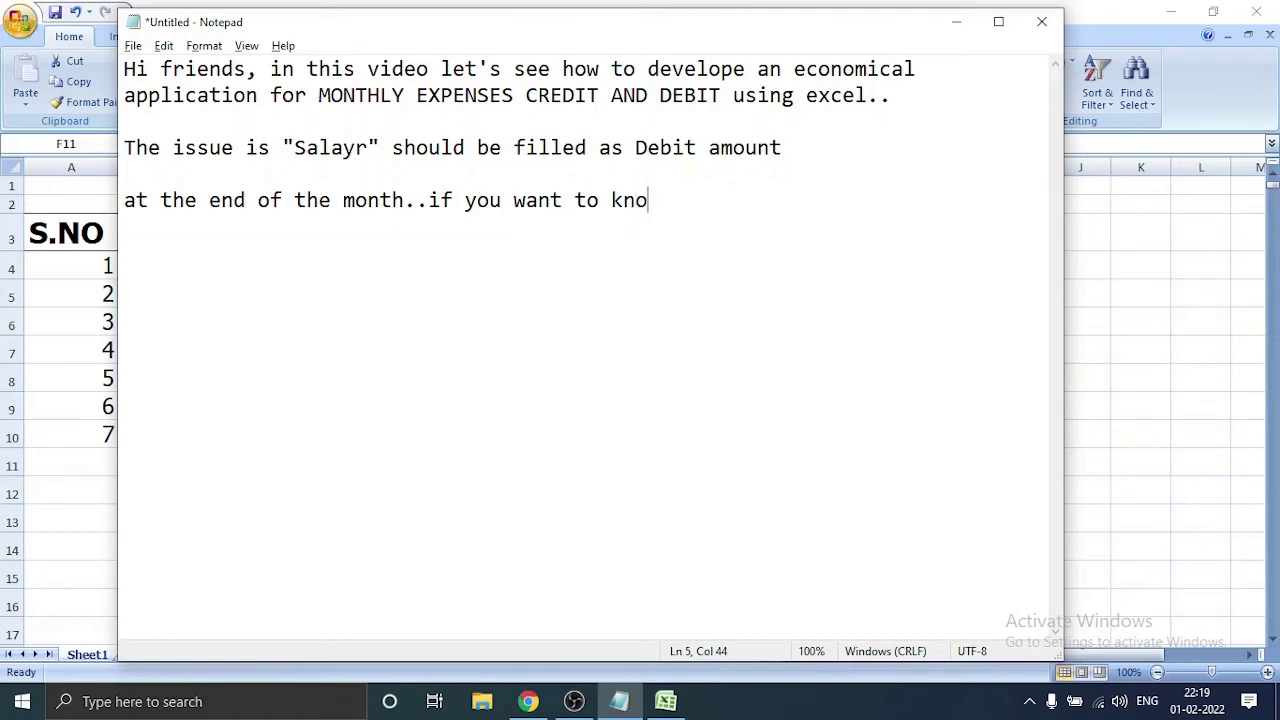
text(w)
Step: Add 'total debit' and 'total credit..' lines to the notes, then return to the Excel ledger
key(Return)
key(Return)
text(t)
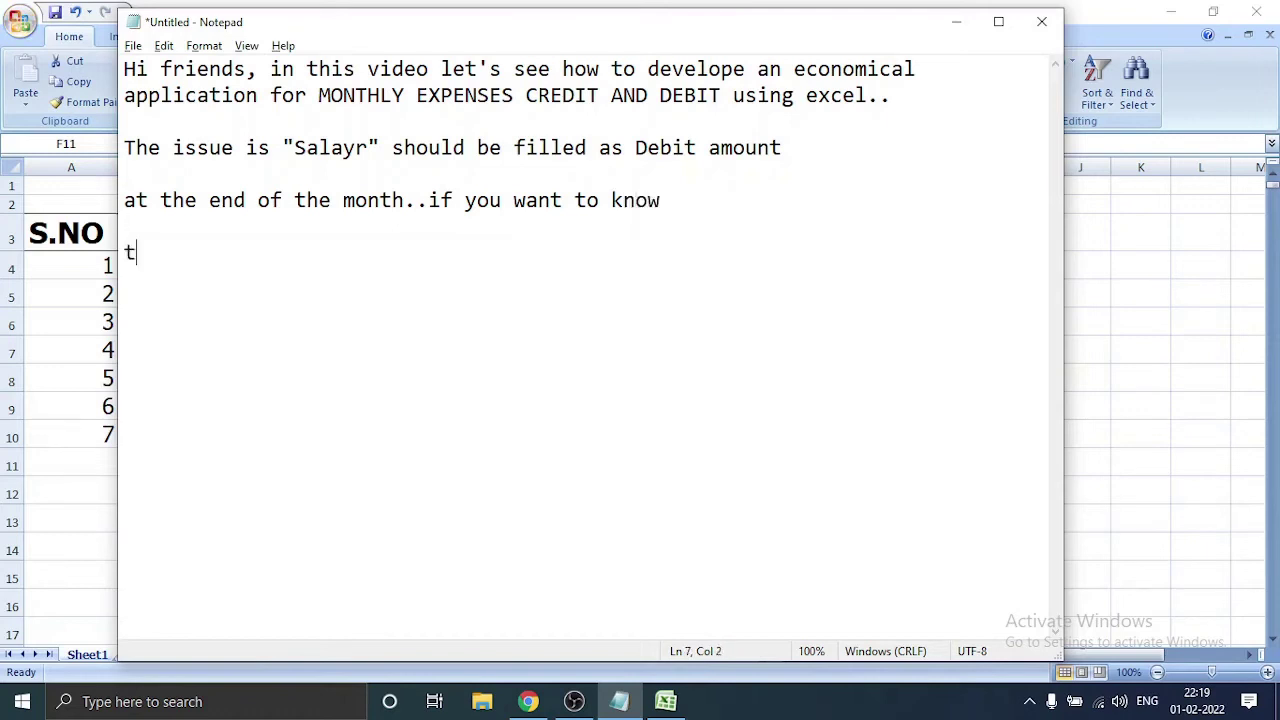
text(otal )
text(debit)
key(Return)
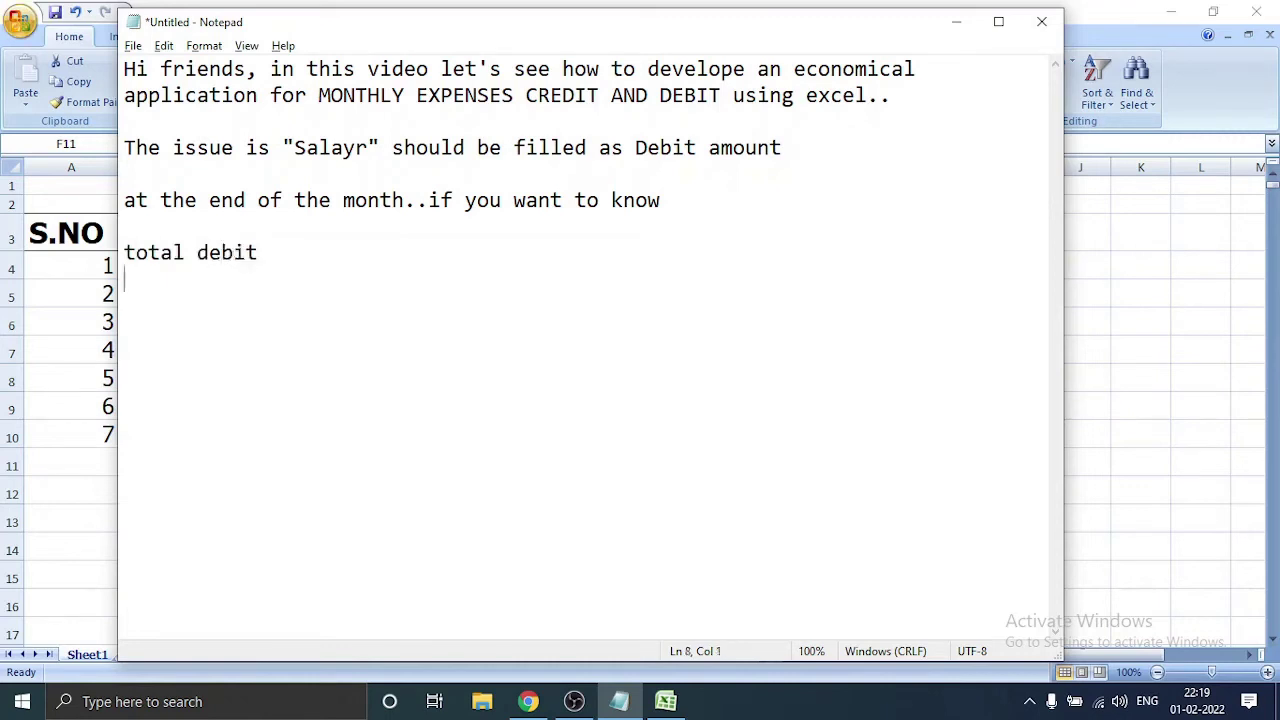
text(total )
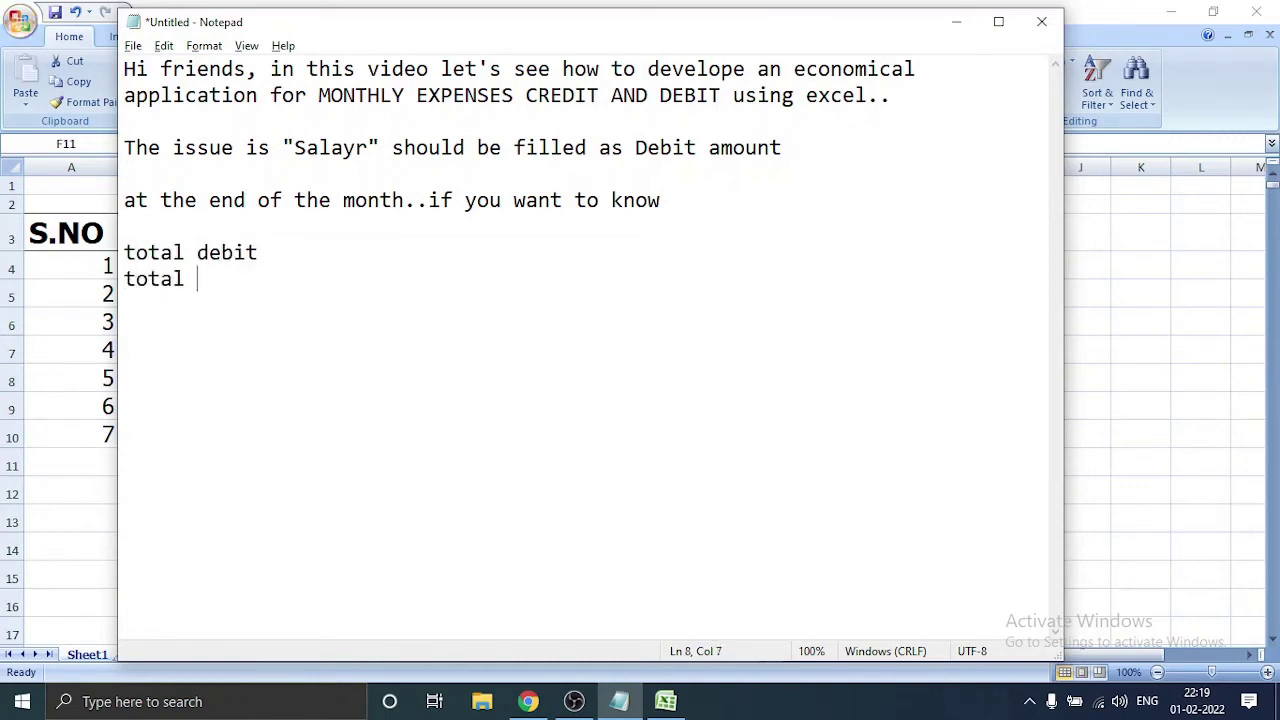
text(credit)
text(..)
key(Return)
key(Return)
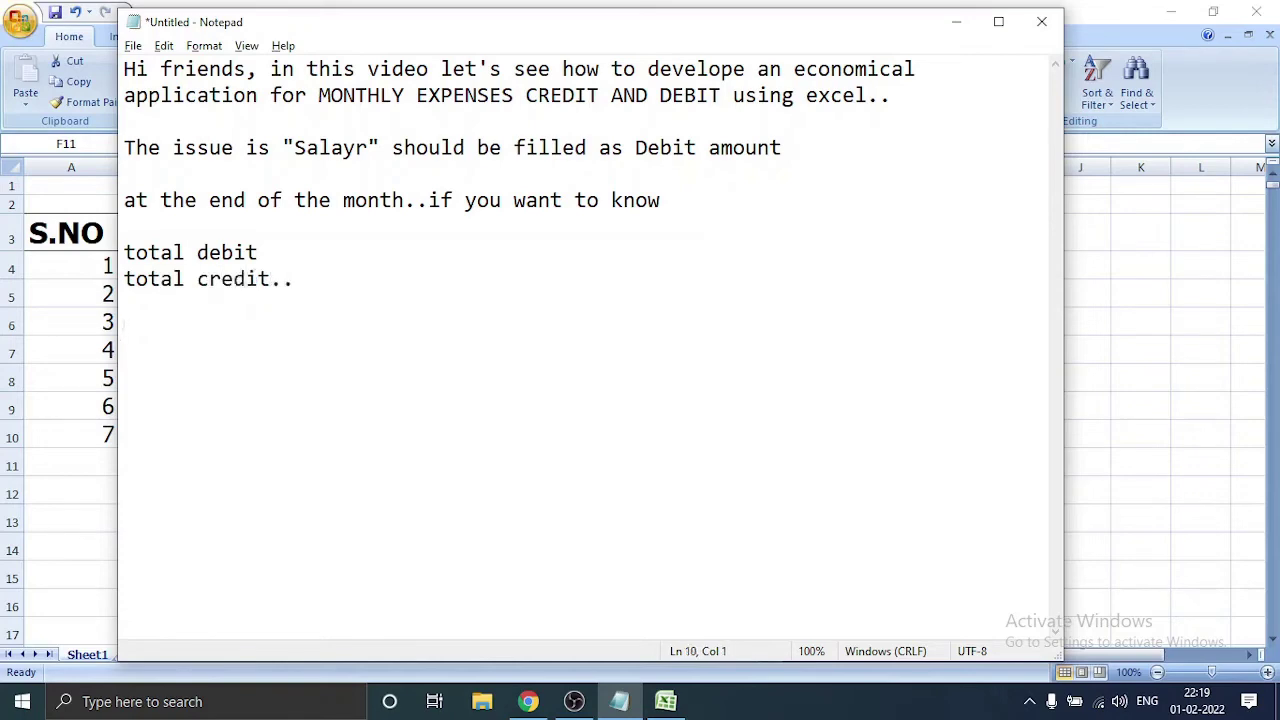
click(956, 21)
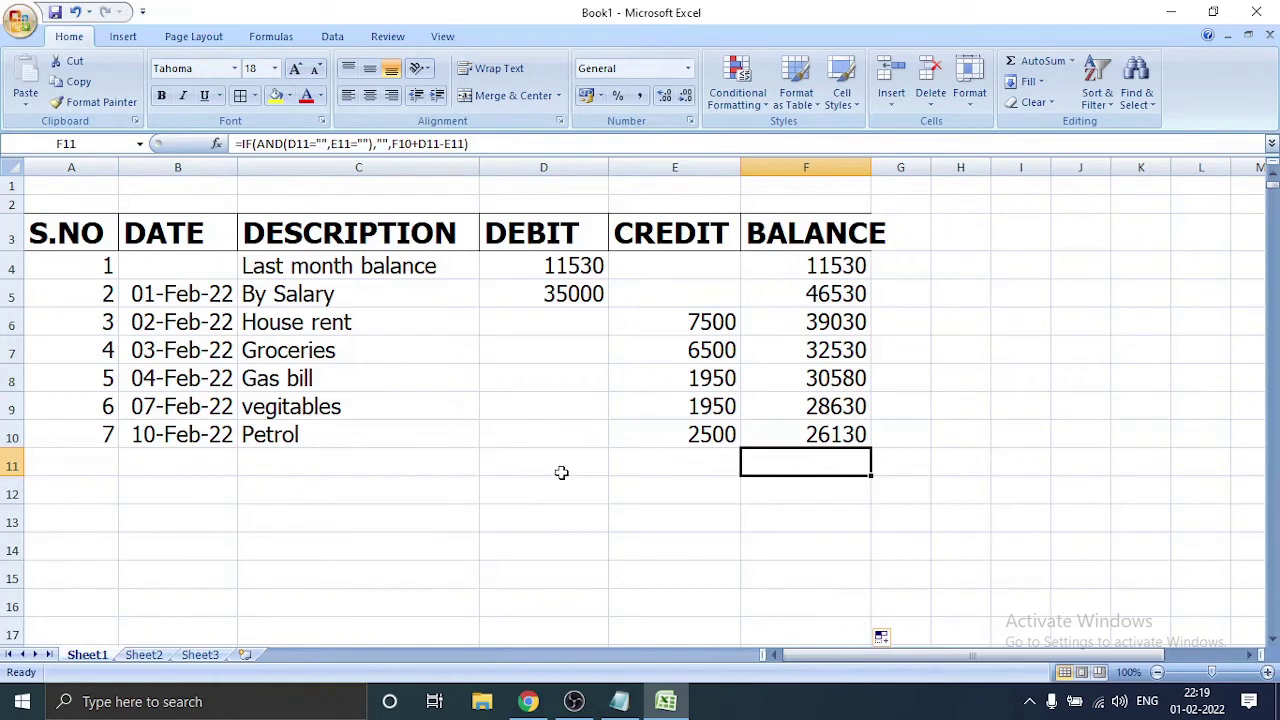
Step: Enter =sum(D4:D10) in D11 to total the Debit column at 46530
click(561, 472)
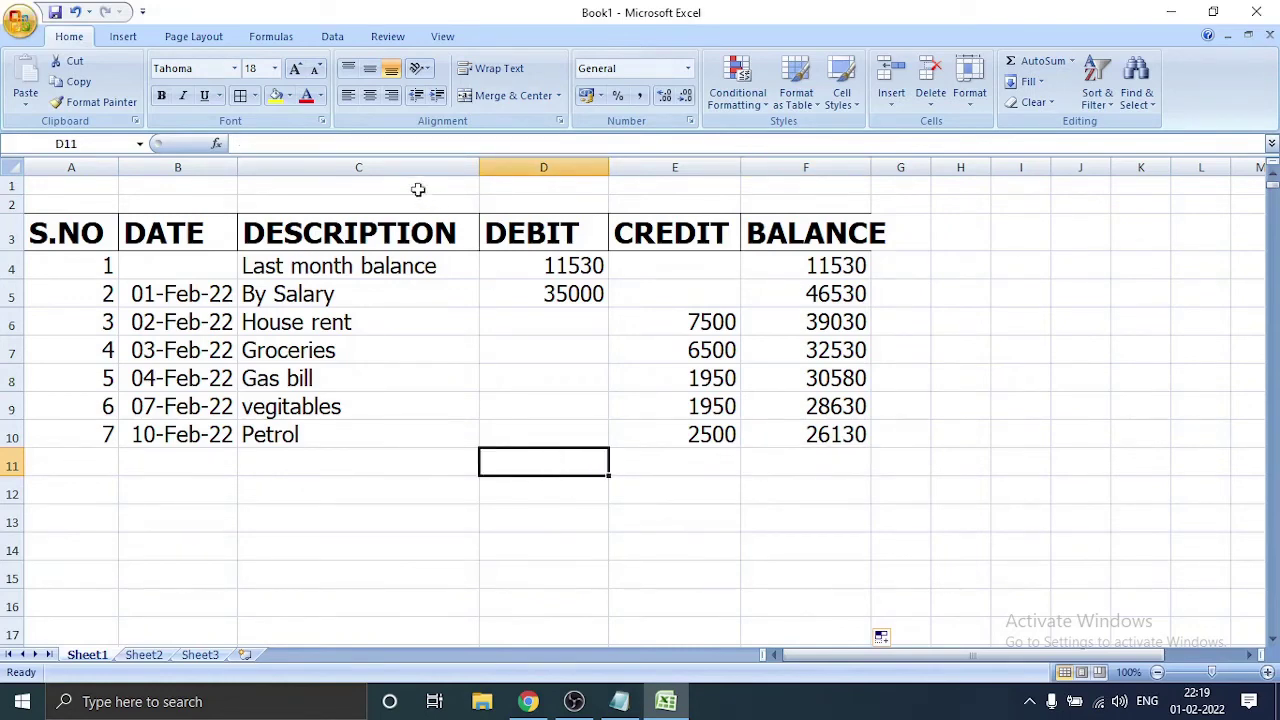
click(368, 141)
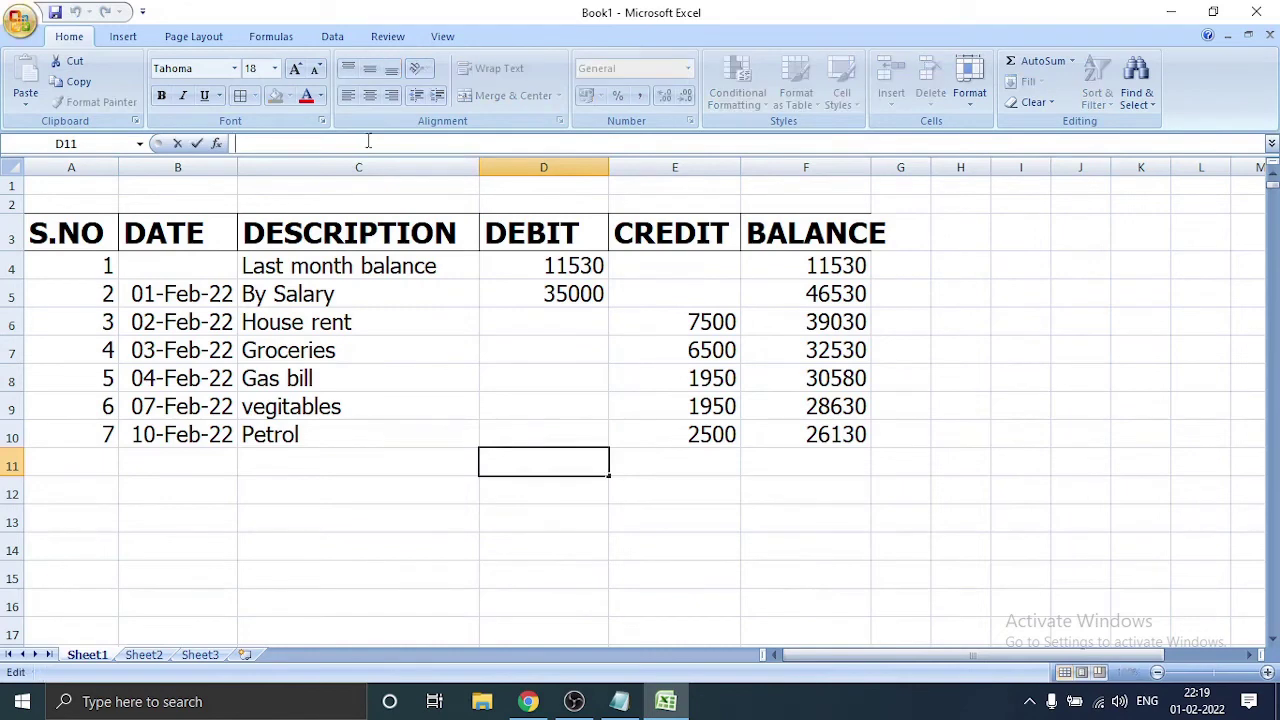
click(494, 459)
text(-)
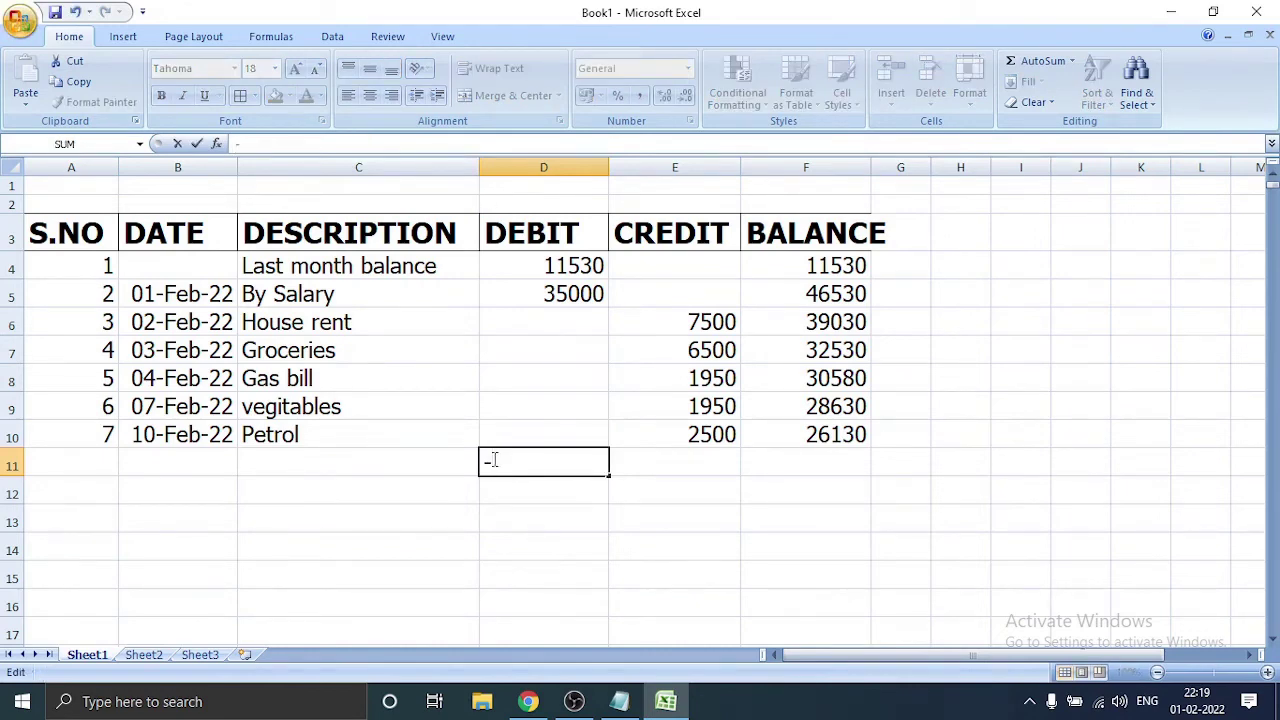
key(BackSpace)
text(=)
text(sum)
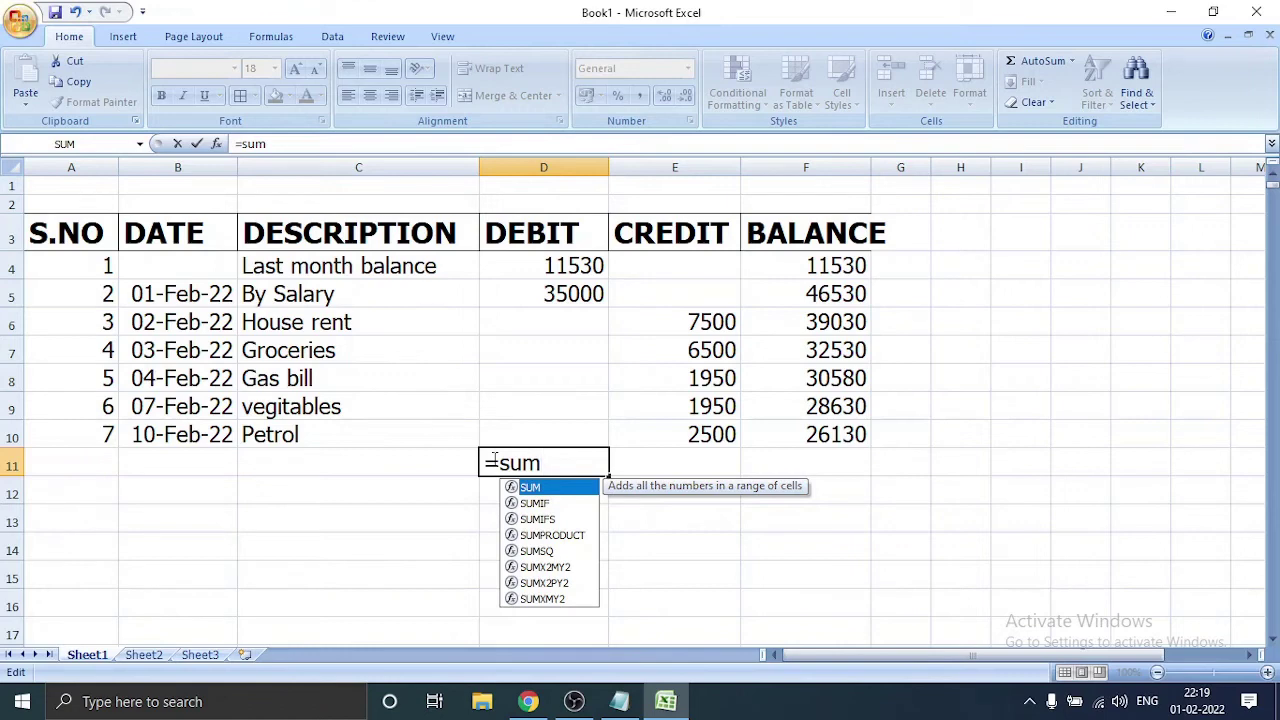
text(()
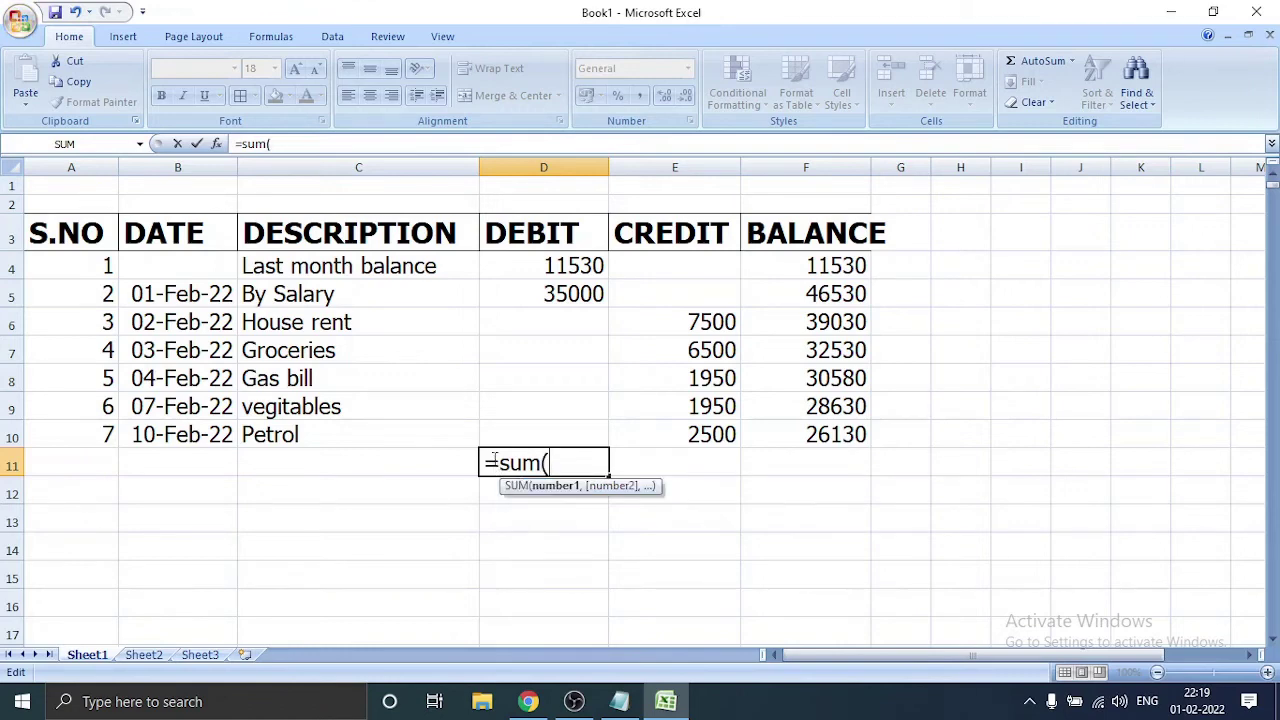
text(D:)
key(BackSpace)
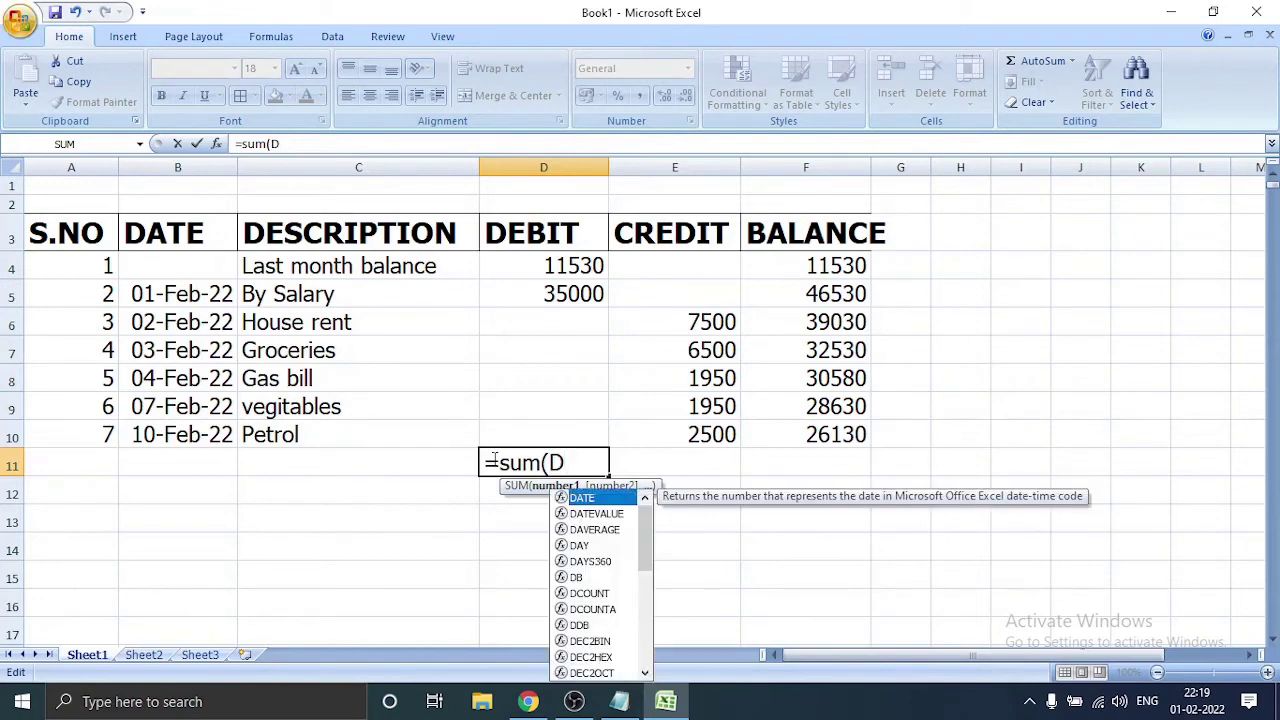
text(4)
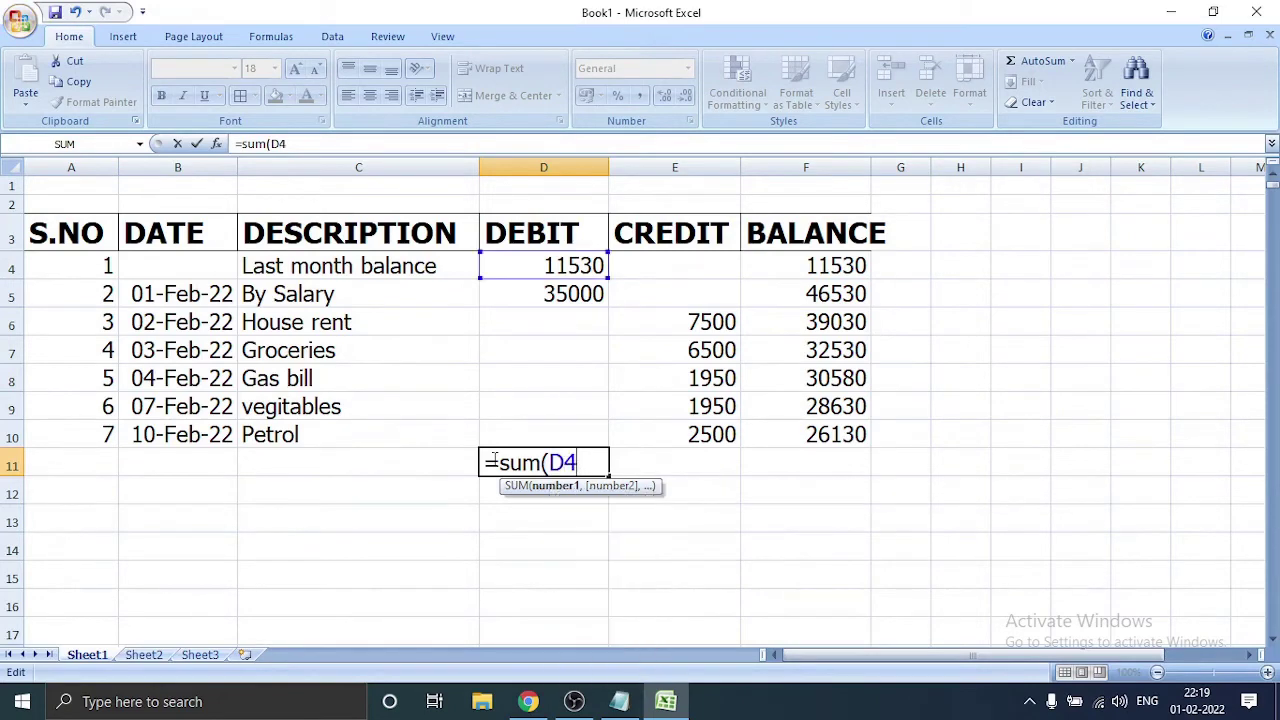
text(:)
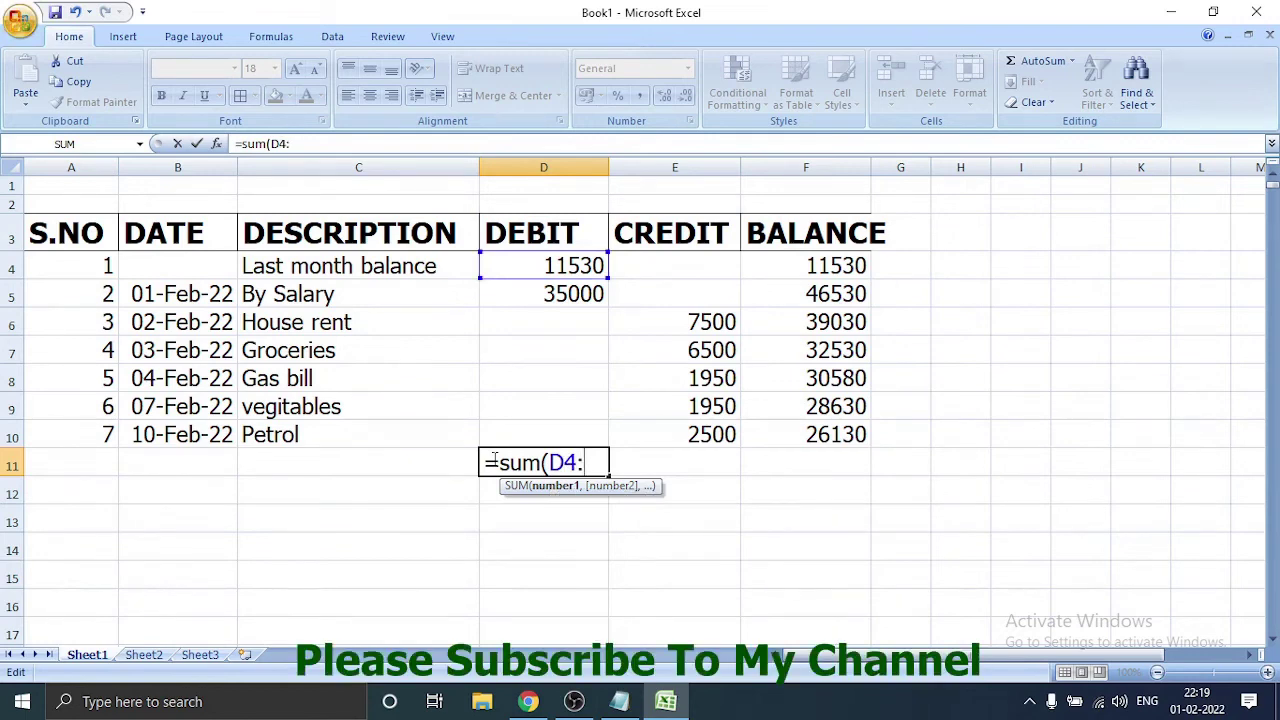
text(D)
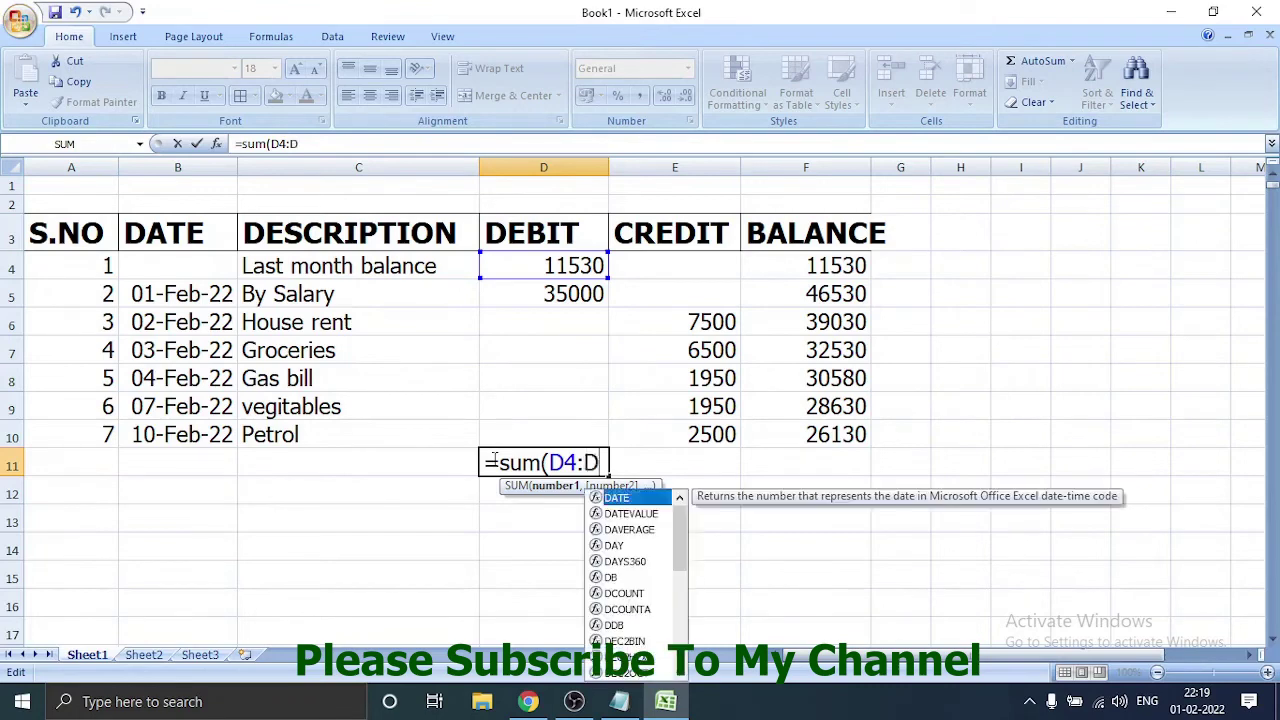
text(10)
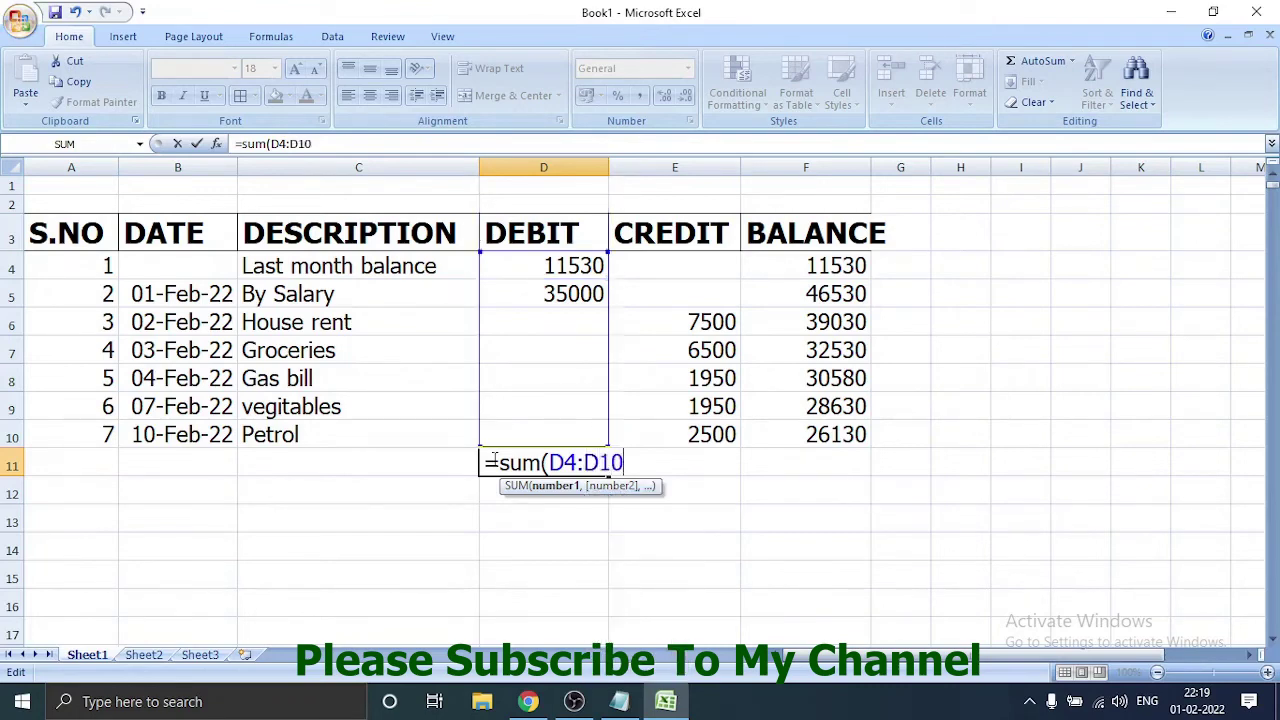
text())
key(Return)
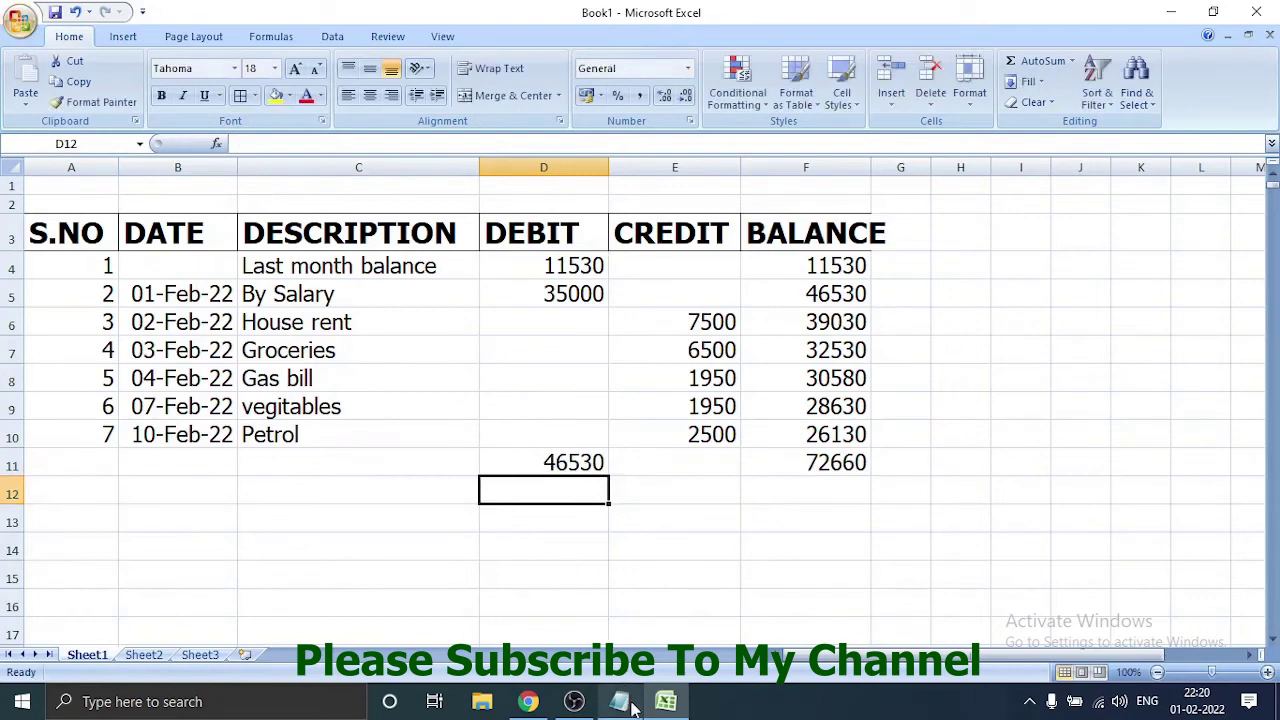
mouse_move(630, 710)
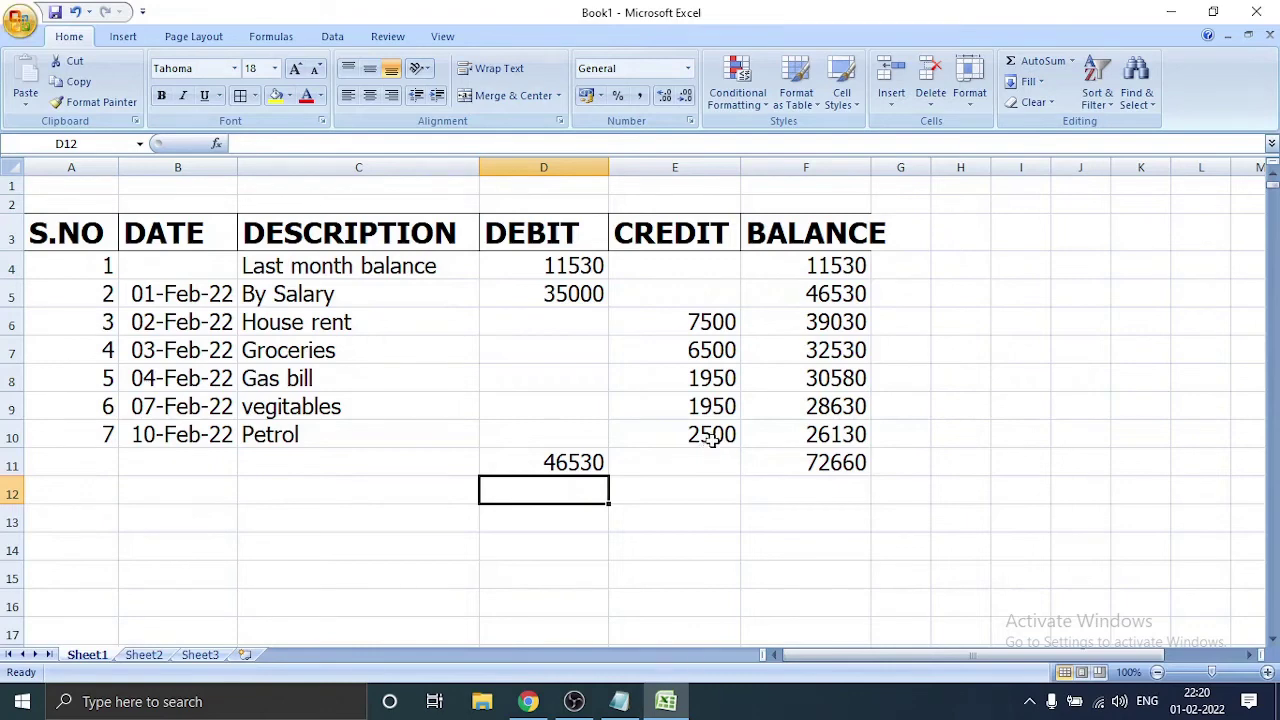
Step: Label cell B11 as TOTAL
click(718, 467)
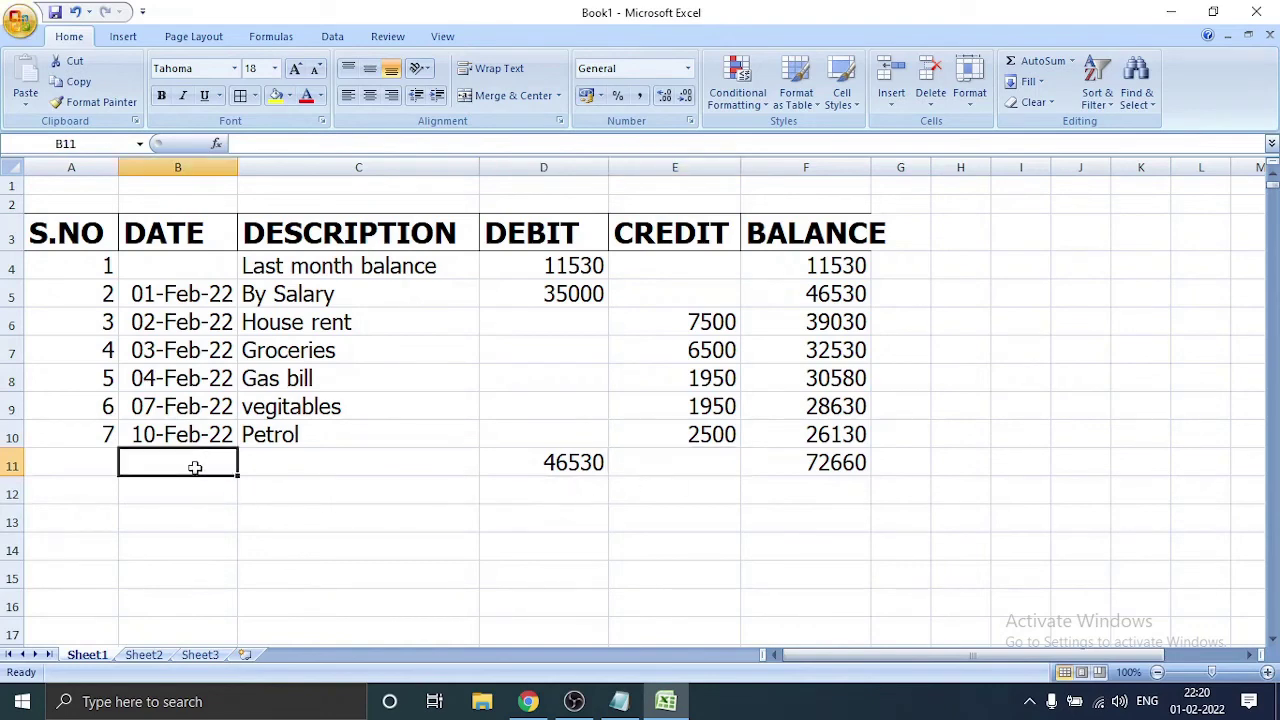
text(tTO)
key(BackSpace)
key(BackSpace)
key(BackSpace)
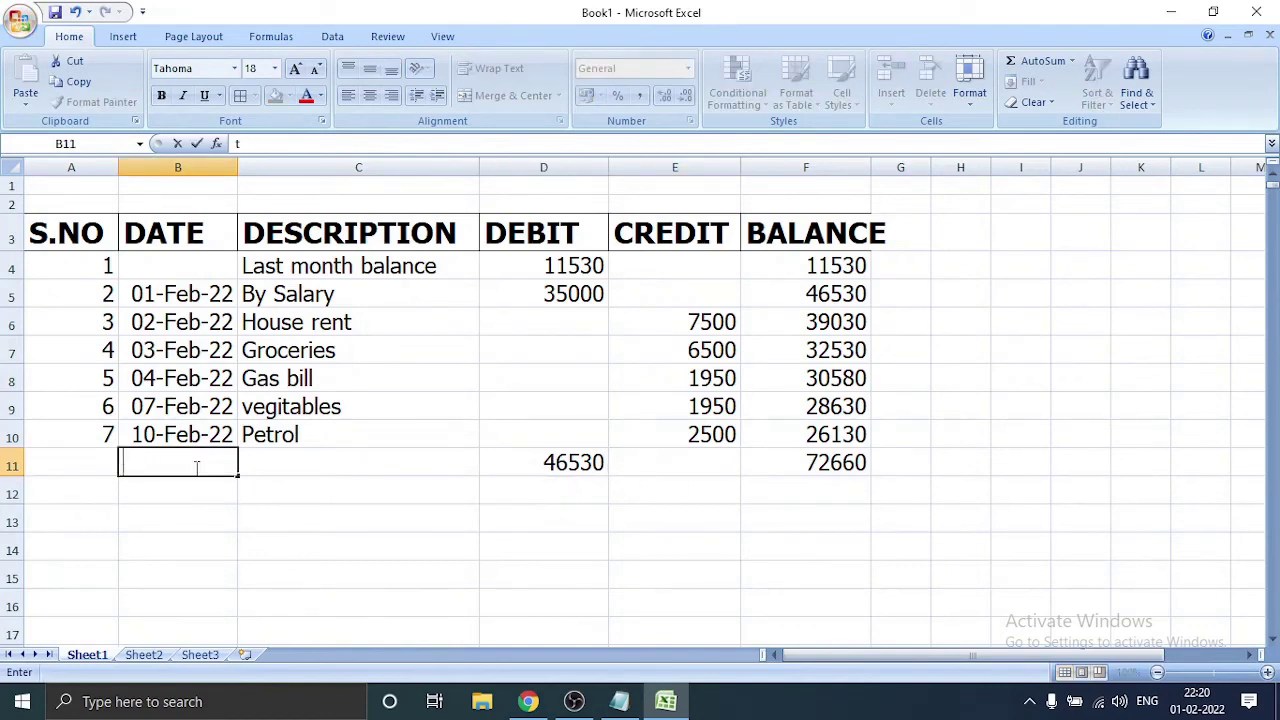
text(TOTAL)
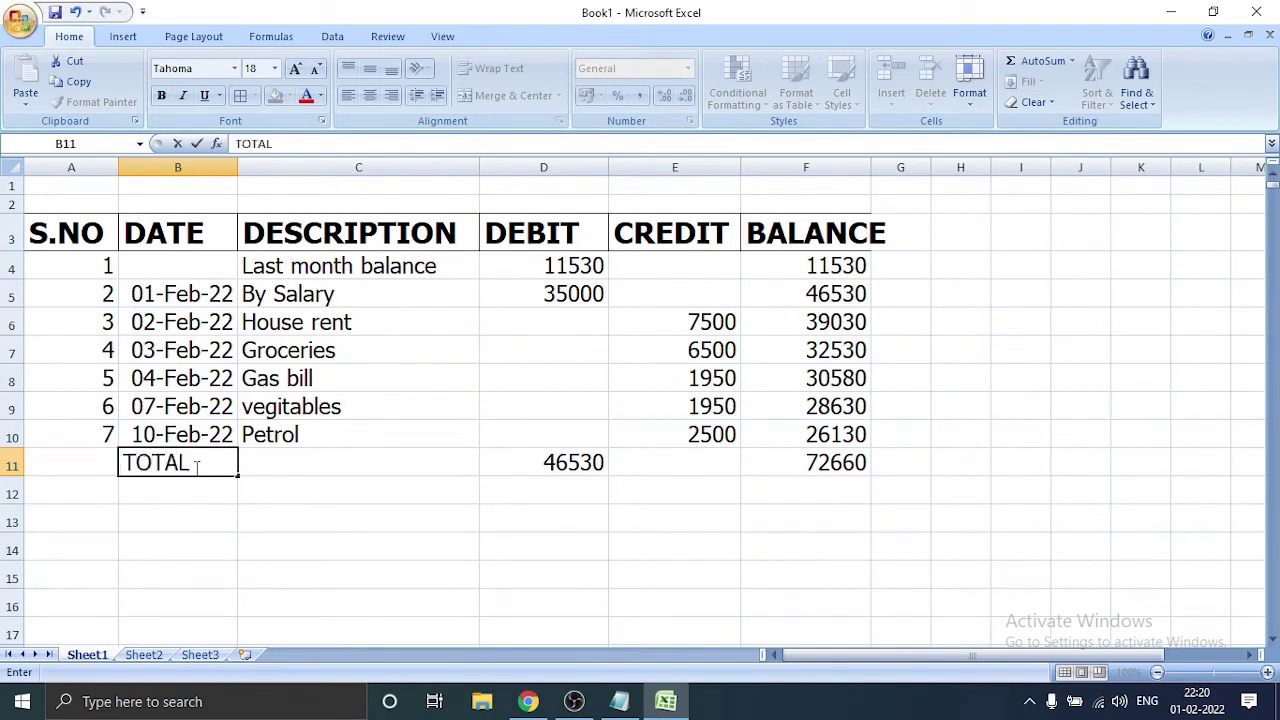
key(Tab)
key(Tab)
key(Tab)
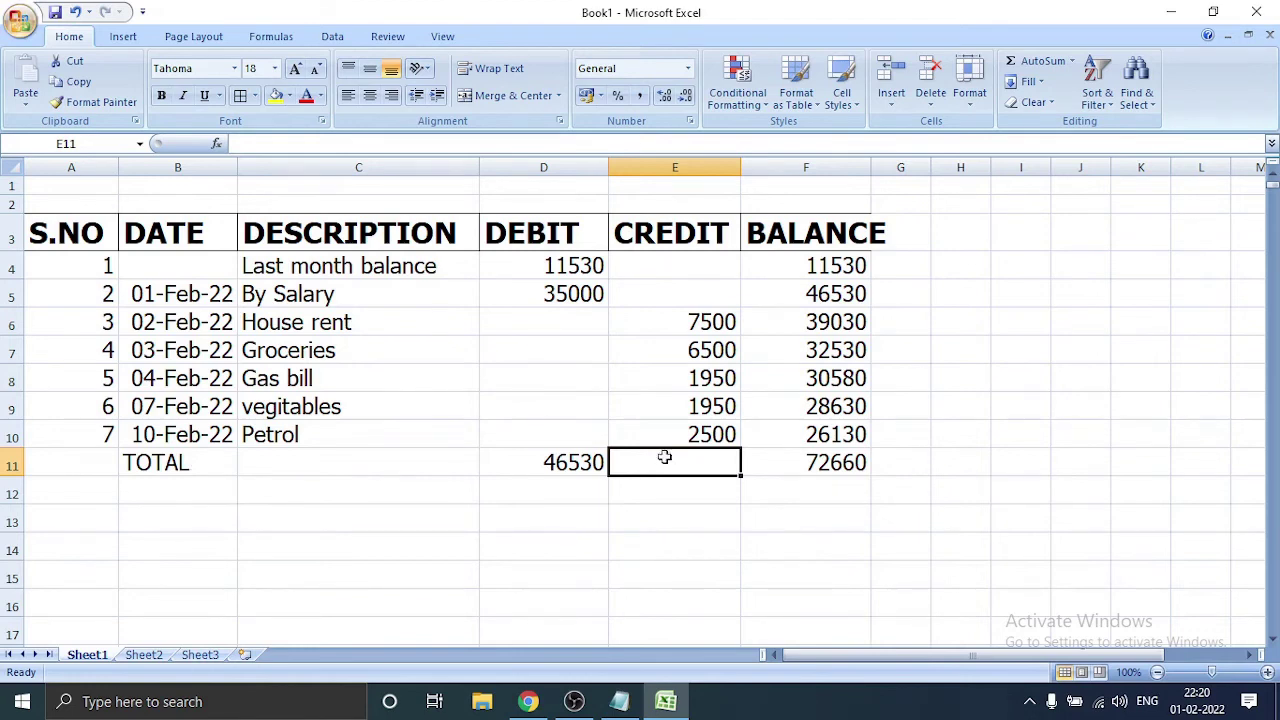
Step: Enter =SUM(E4:E10) in E11 to total the Credit column at 20400
text(=SU)
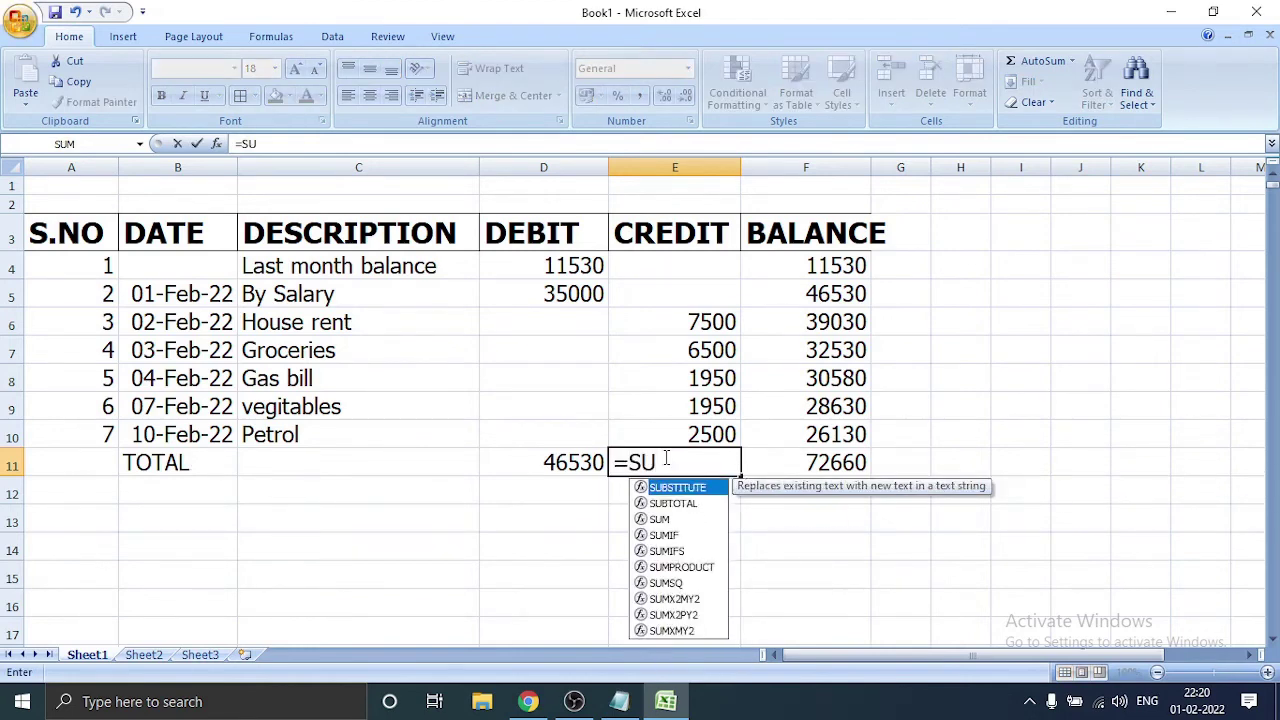
text(M()
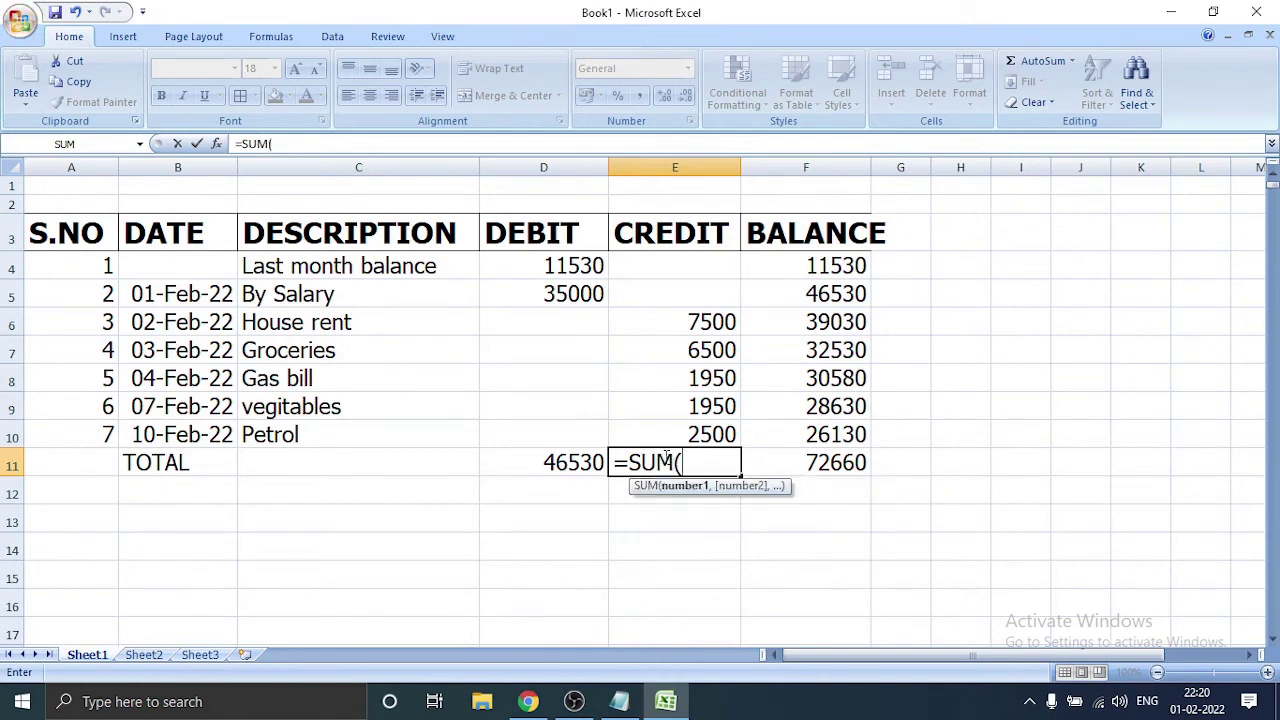
text(E)
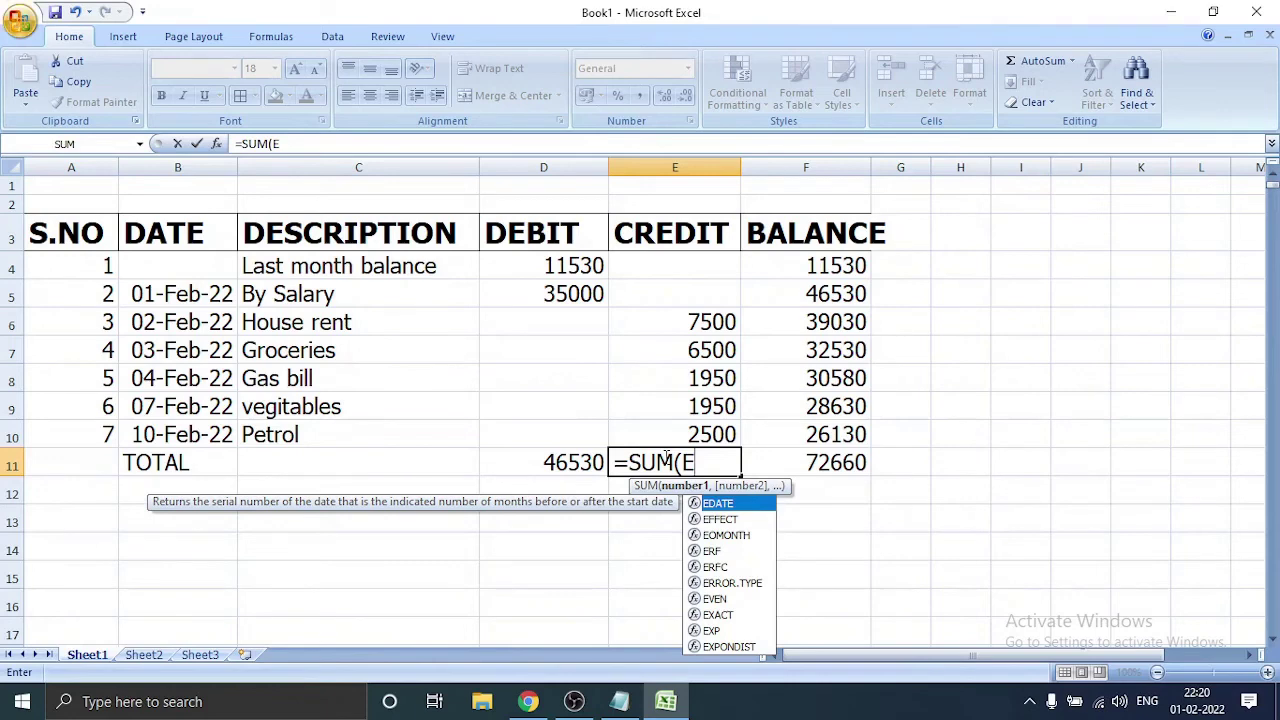
text(4:)
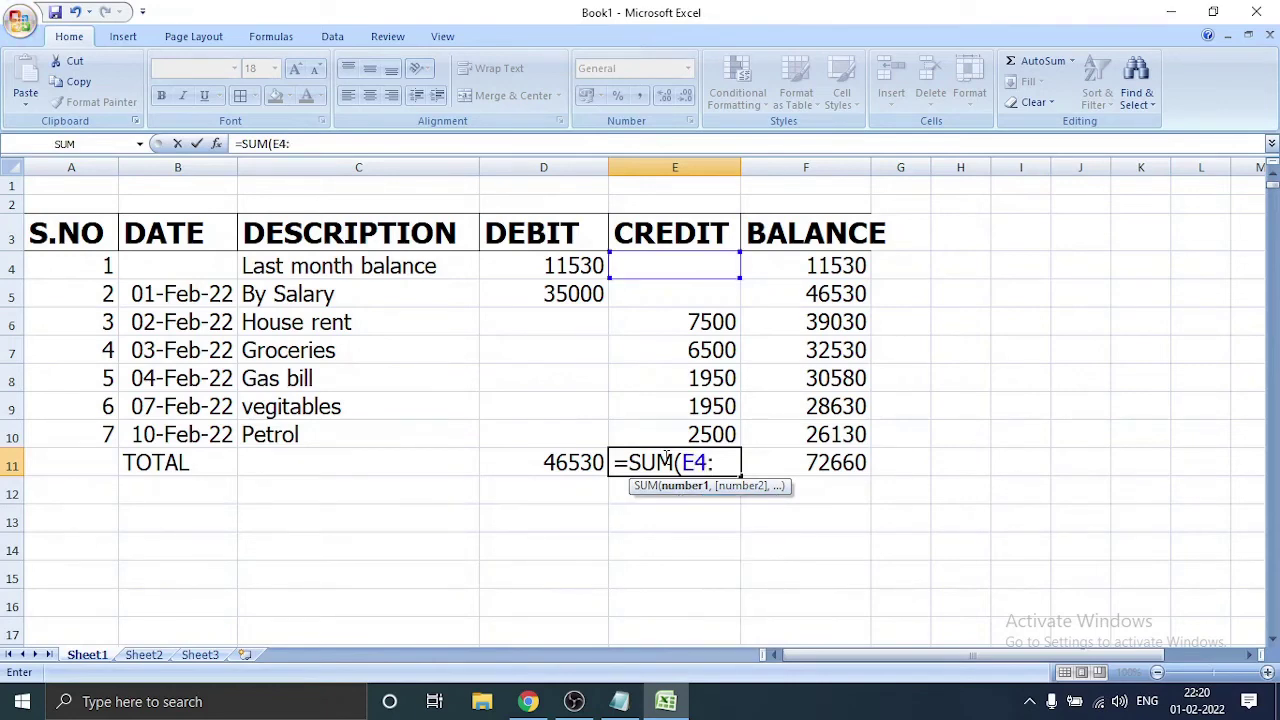
text(E)
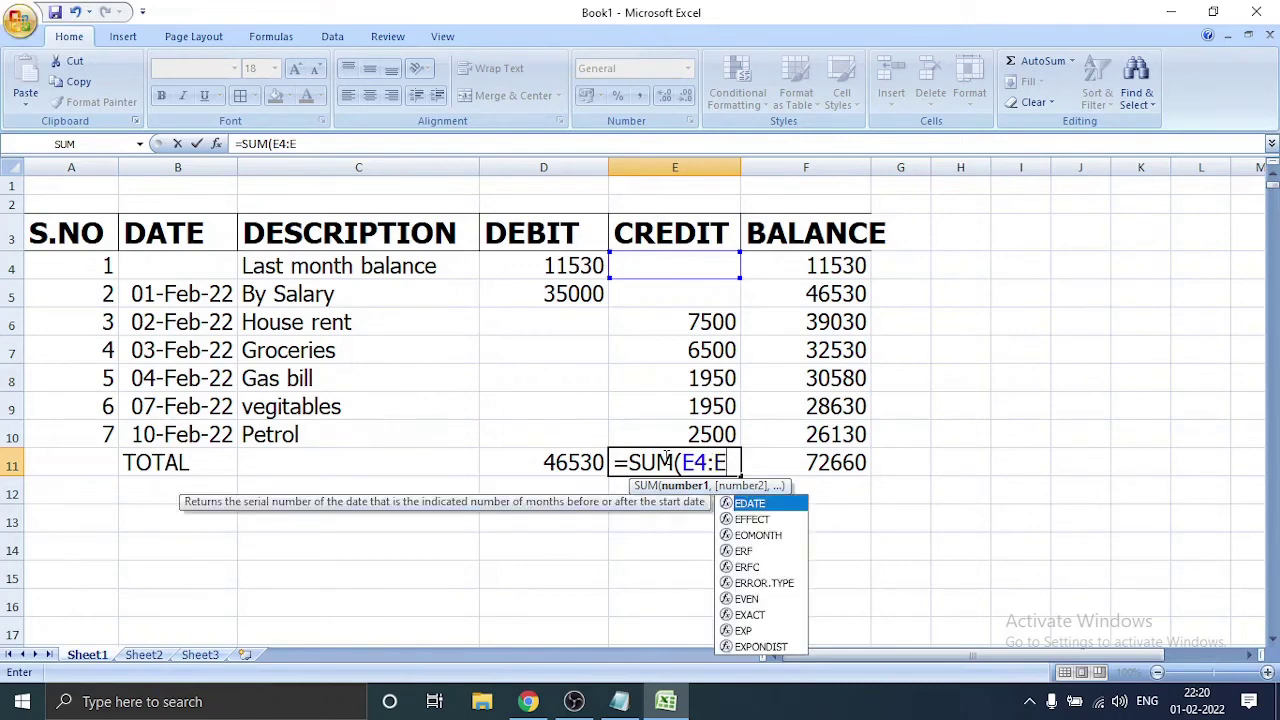
text(10)
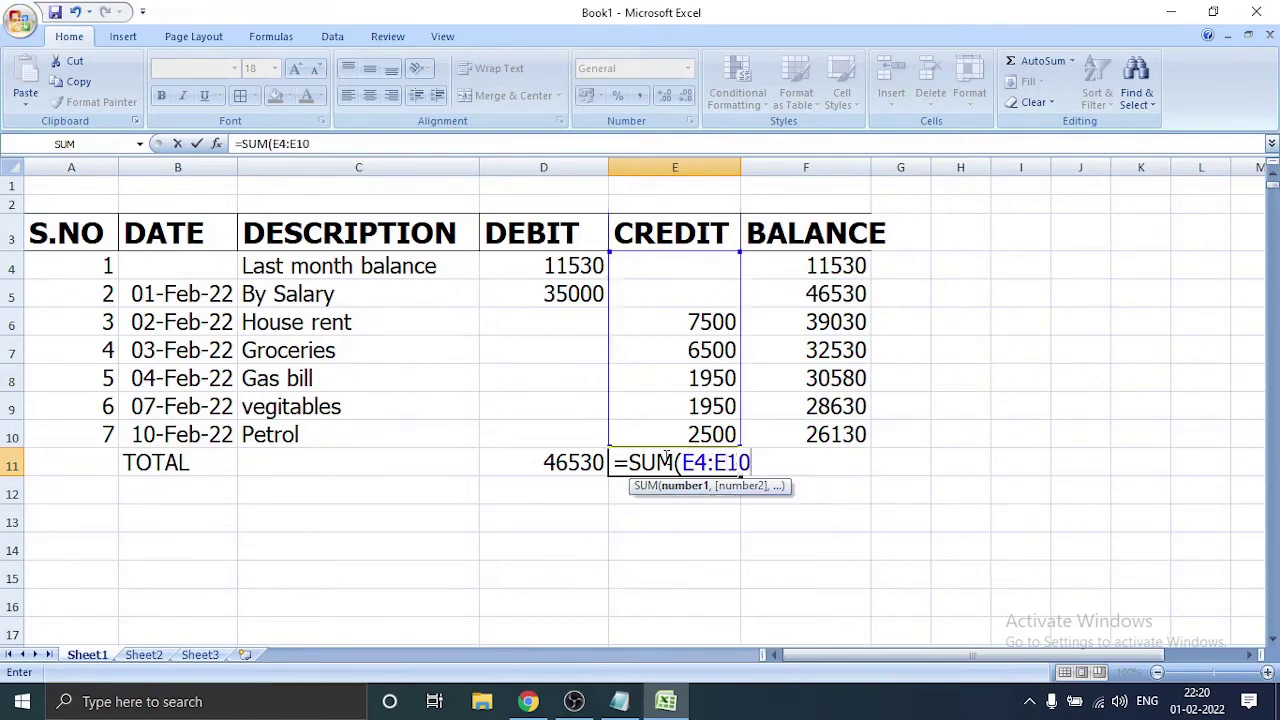
text())
key(Return)
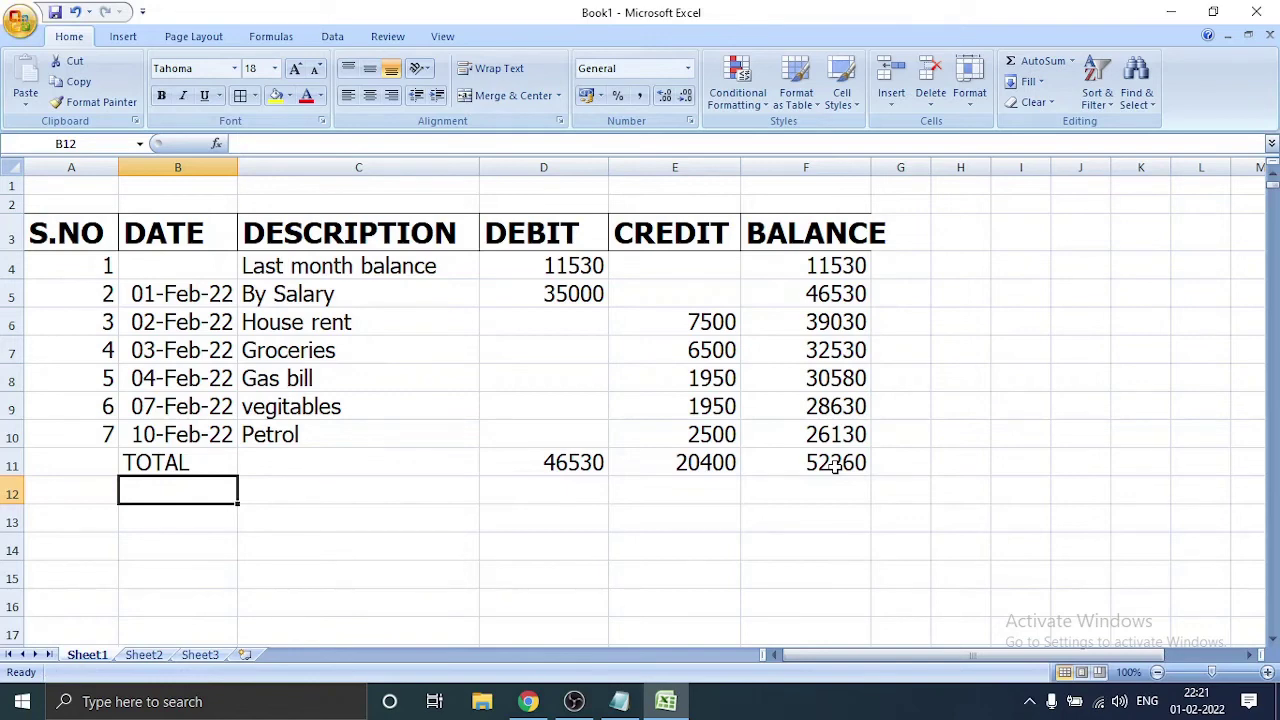
Step: In Notepad, type the note 'Now delete the last cell of the balance..', correcting typos
click(624, 702)
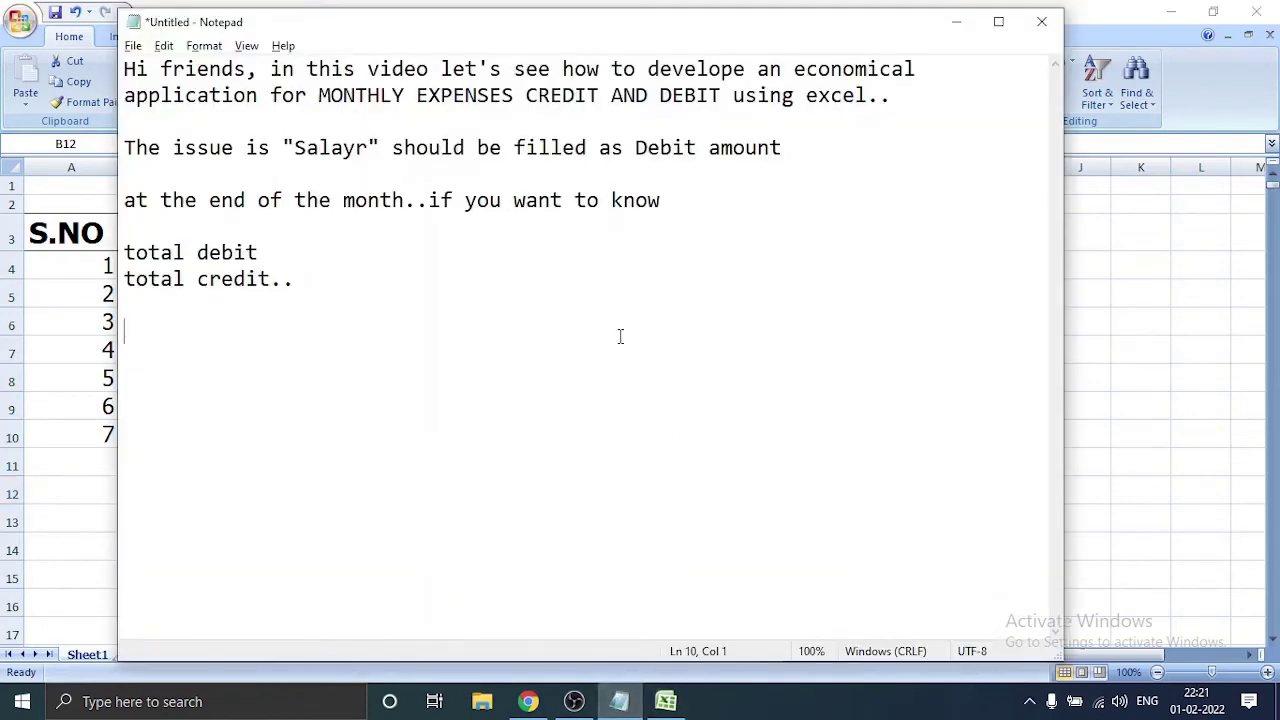
text(nO)
key(BackSpace)
key(BackSpace)
key(BackSpace)
text(Now )
text(delete th)
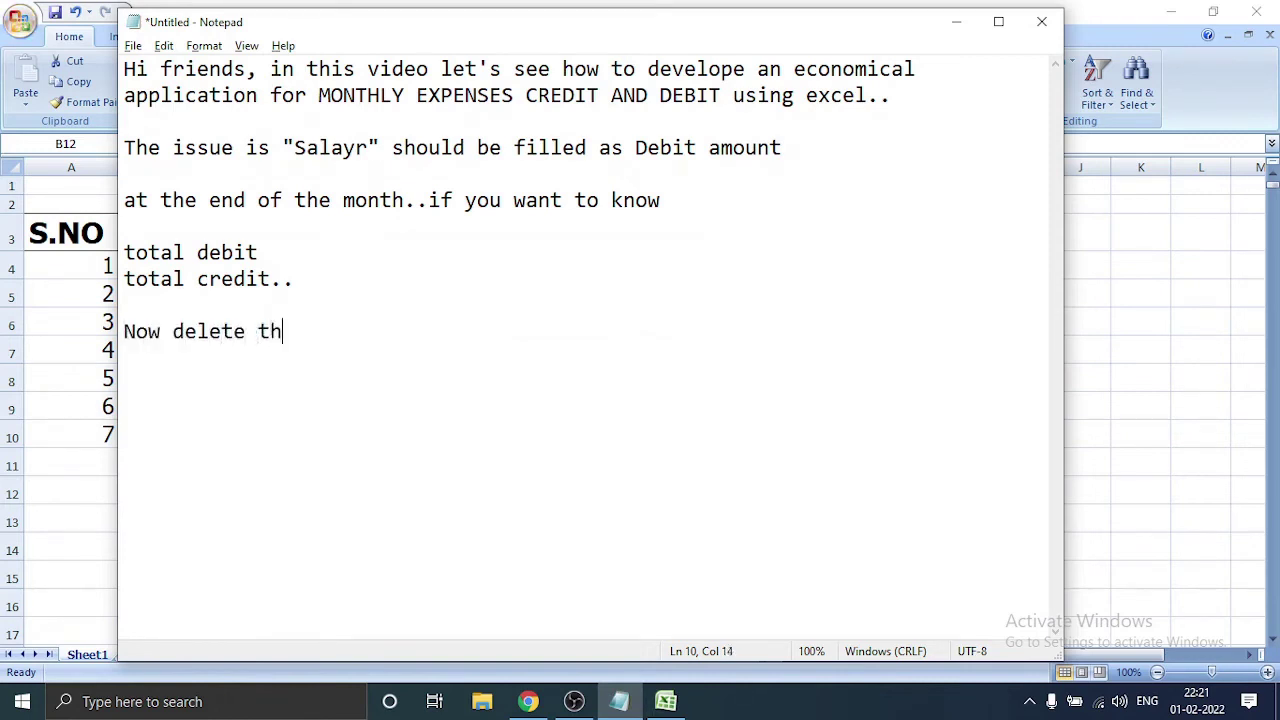
text(e last )
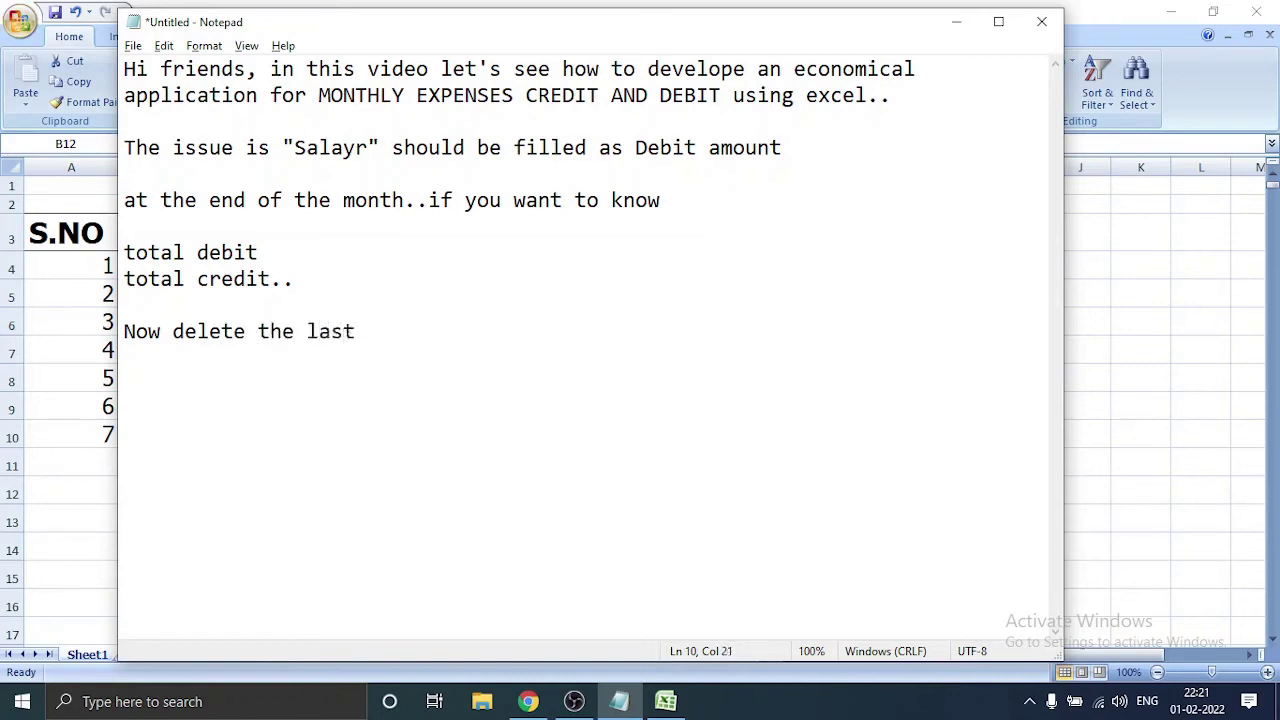
text(cell o)
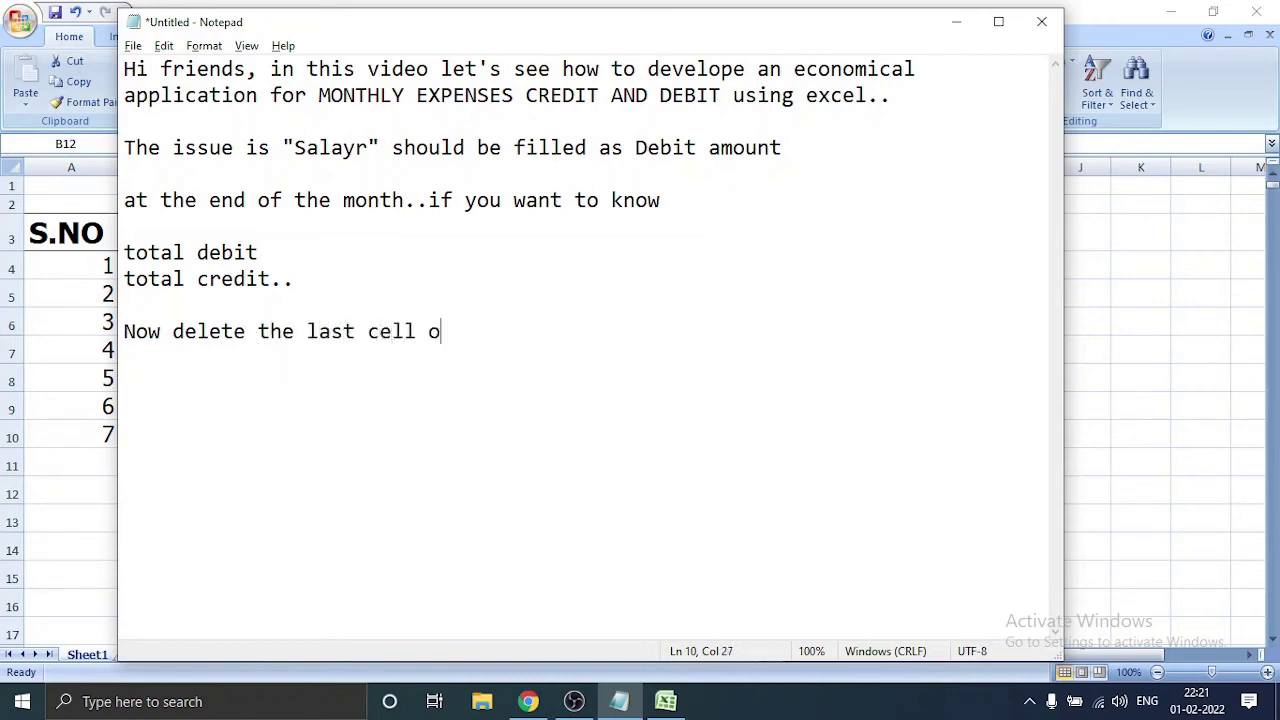
text(f the h)
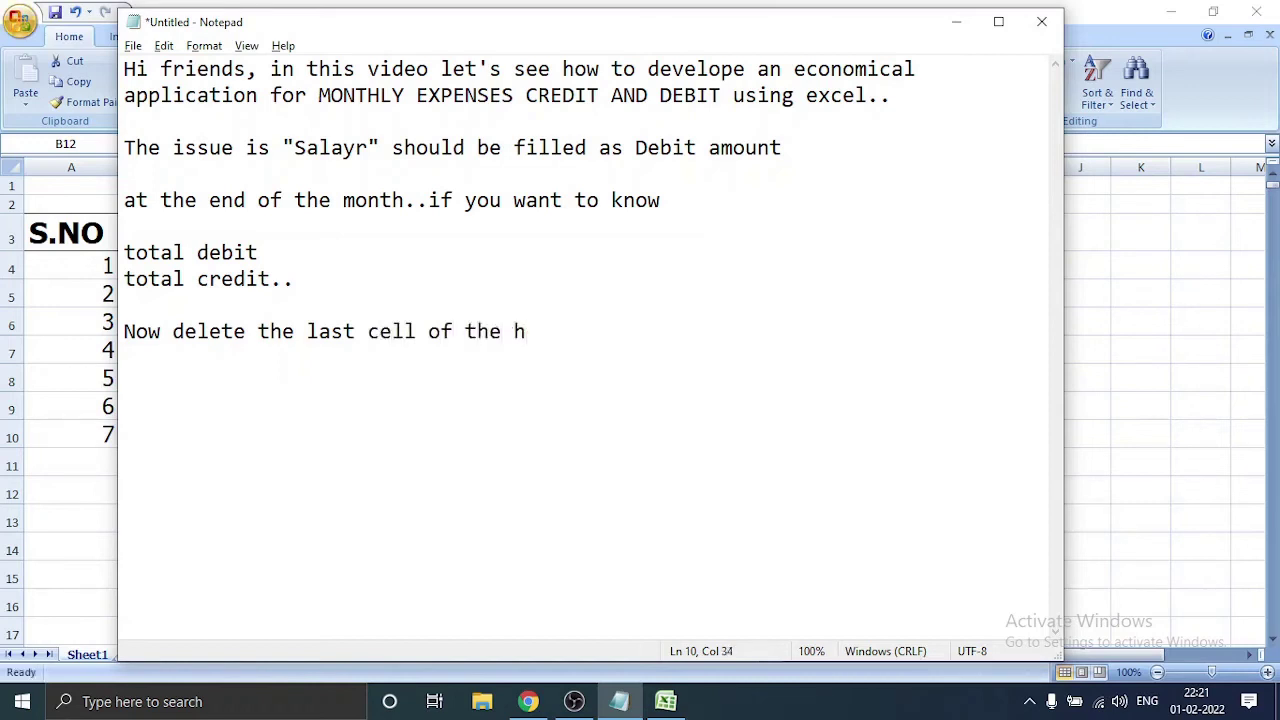
key(BackSpace)
text(balance..)
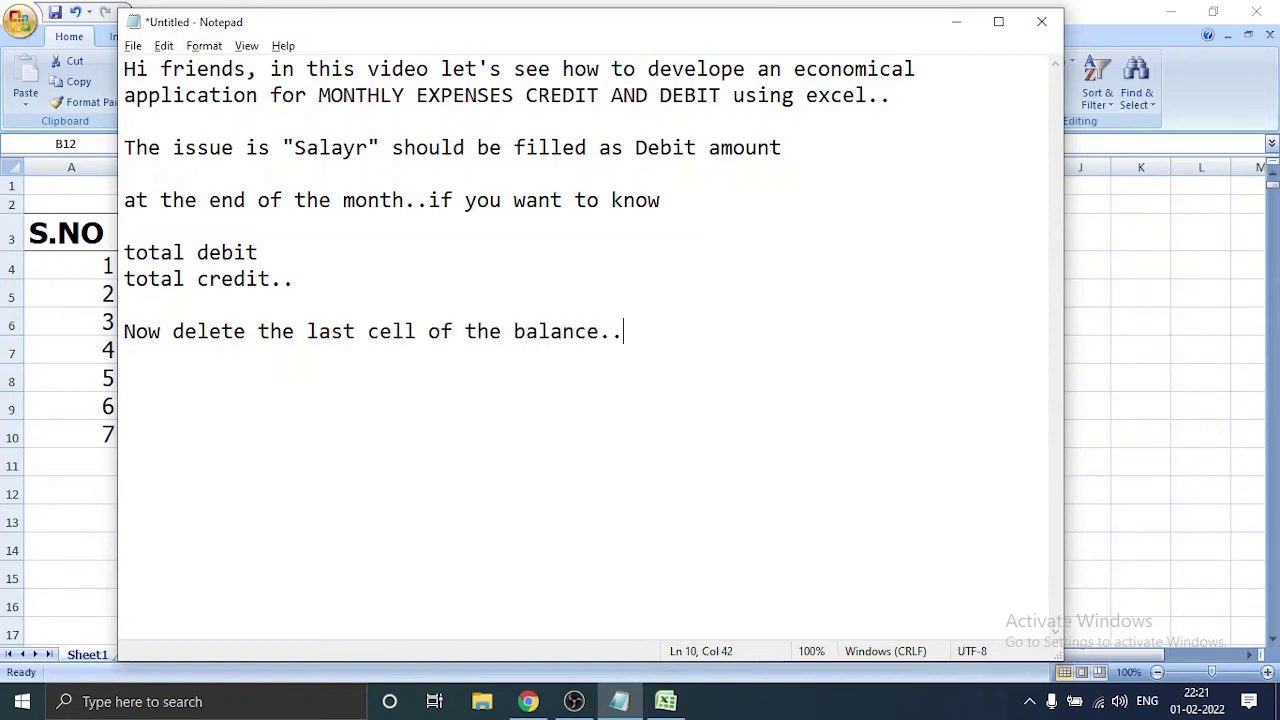
Step: Insert 'value in' so the note reads 'Now delete the value in last cell of the balance..'
key(alt+Tab)
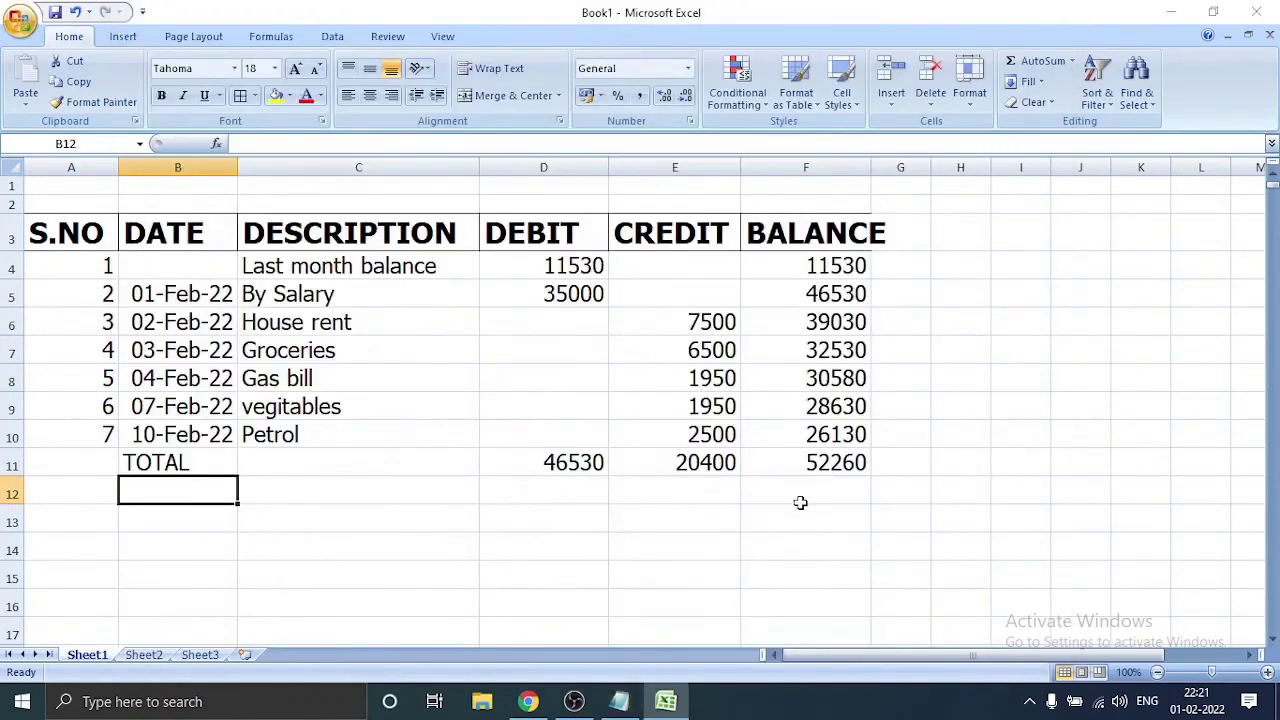
key(alt+Tab)
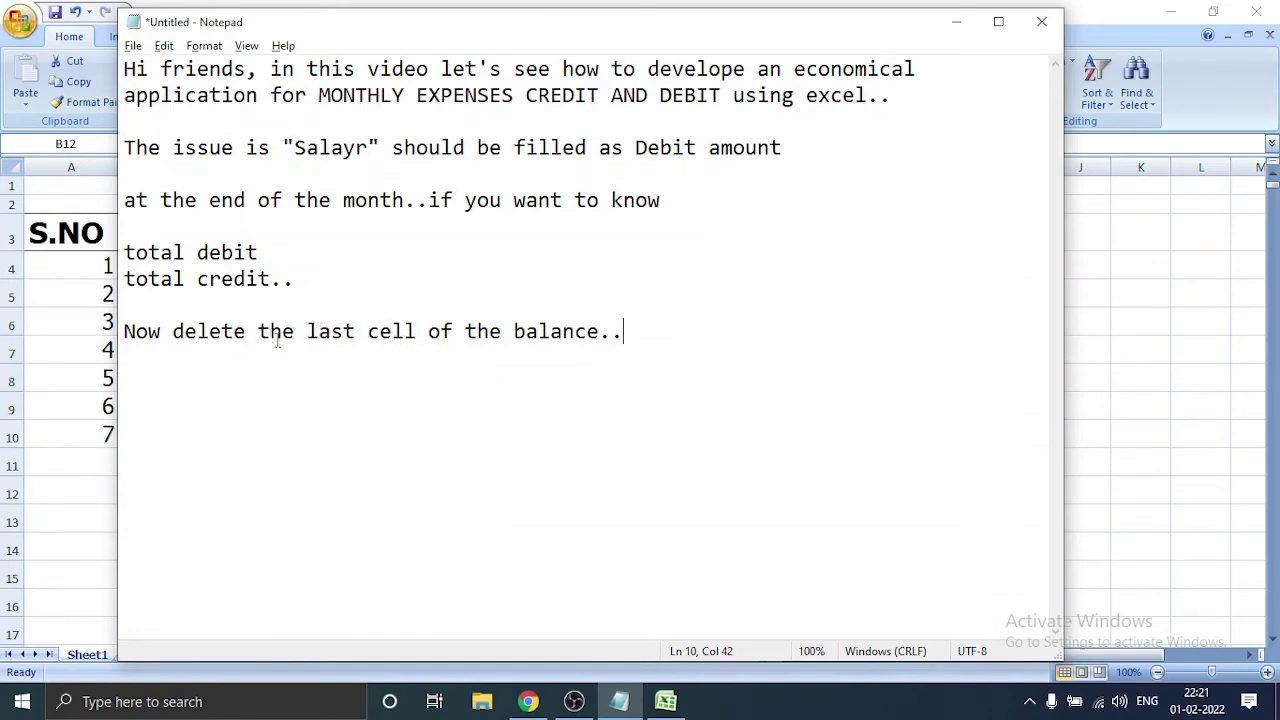
click(308, 333)
text(v)
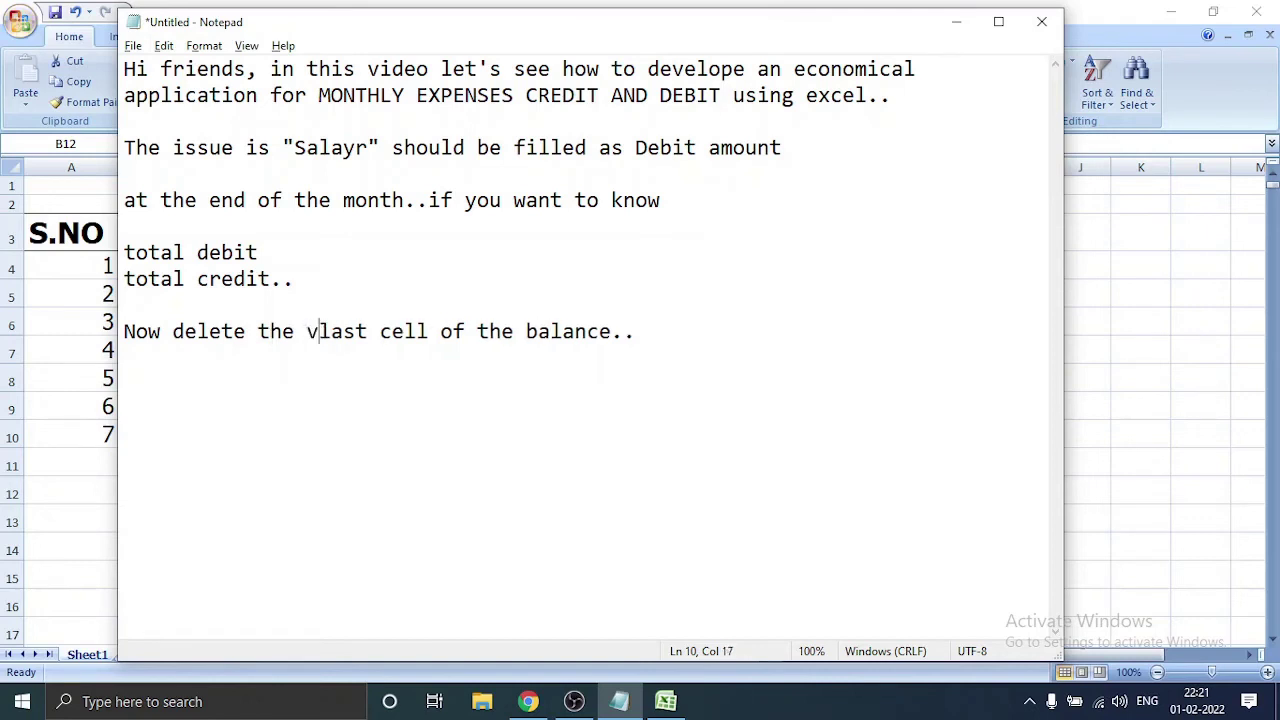
text(alue in)
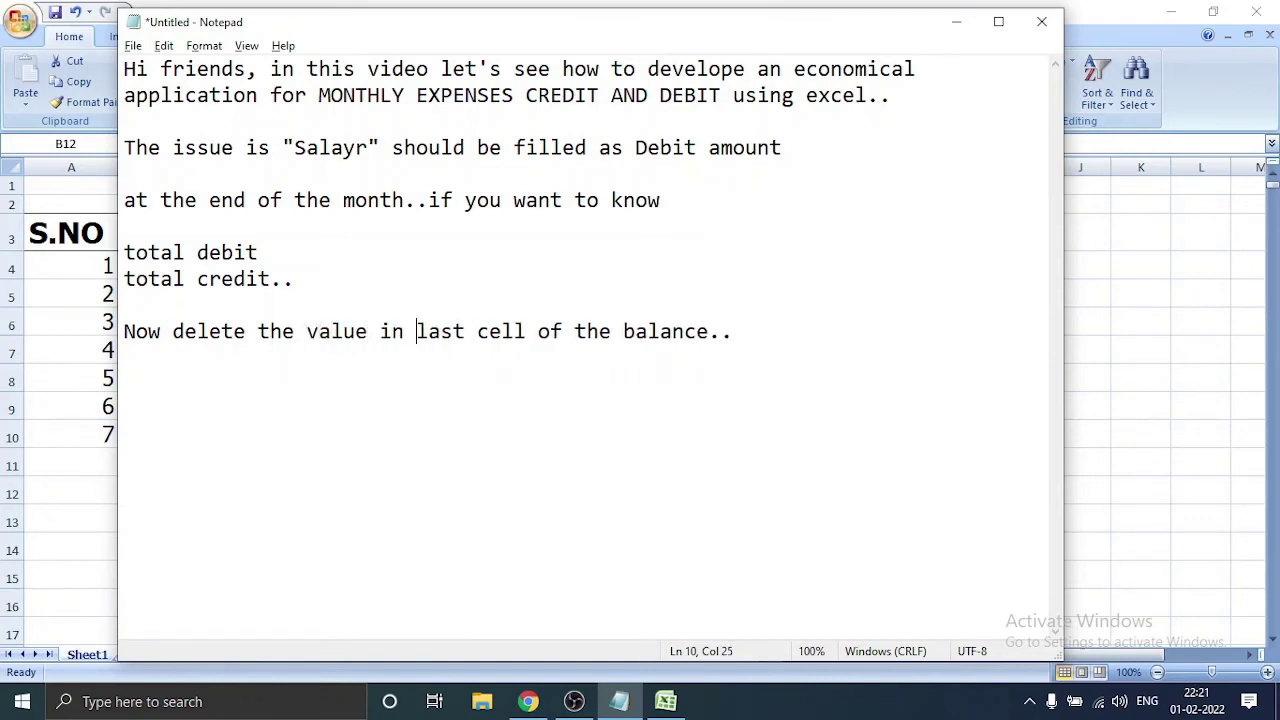
key(alt+Tab)
Step: Clear the TOTAL row balance cell F11 and review the formulas in F12, D11, E11 and F10
click(811, 470)
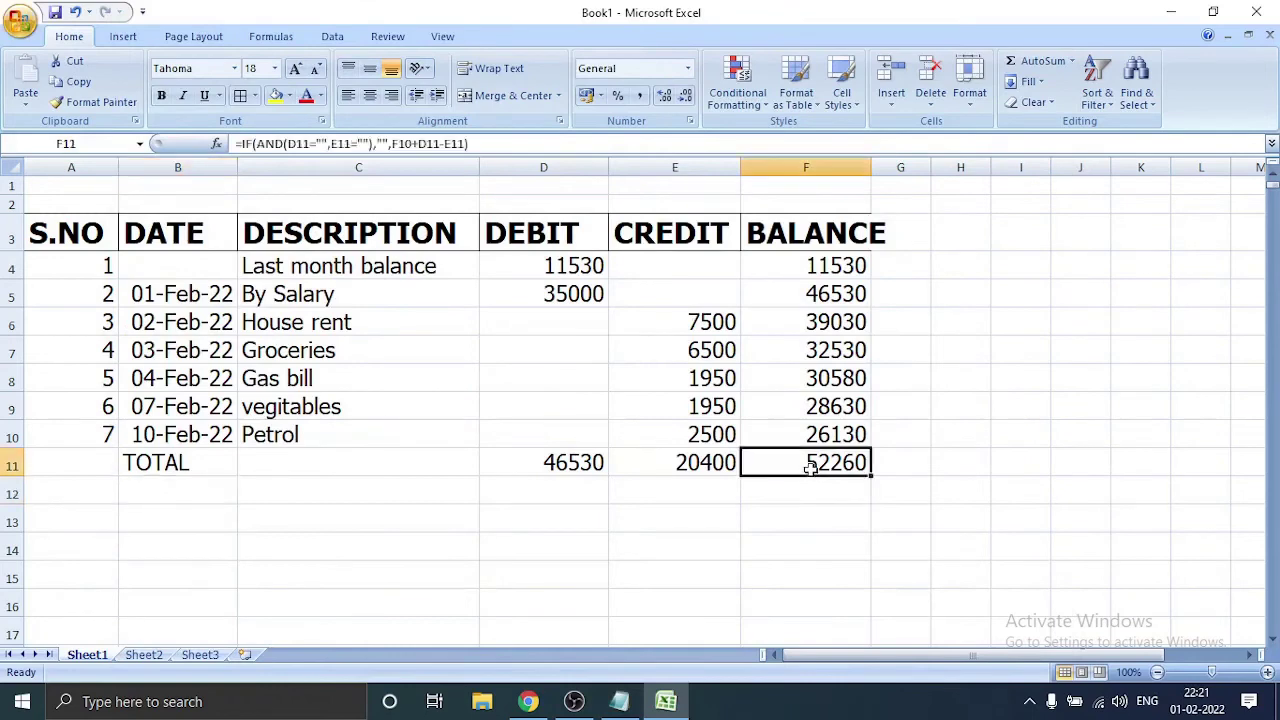
key(Delete)
click(818, 490)
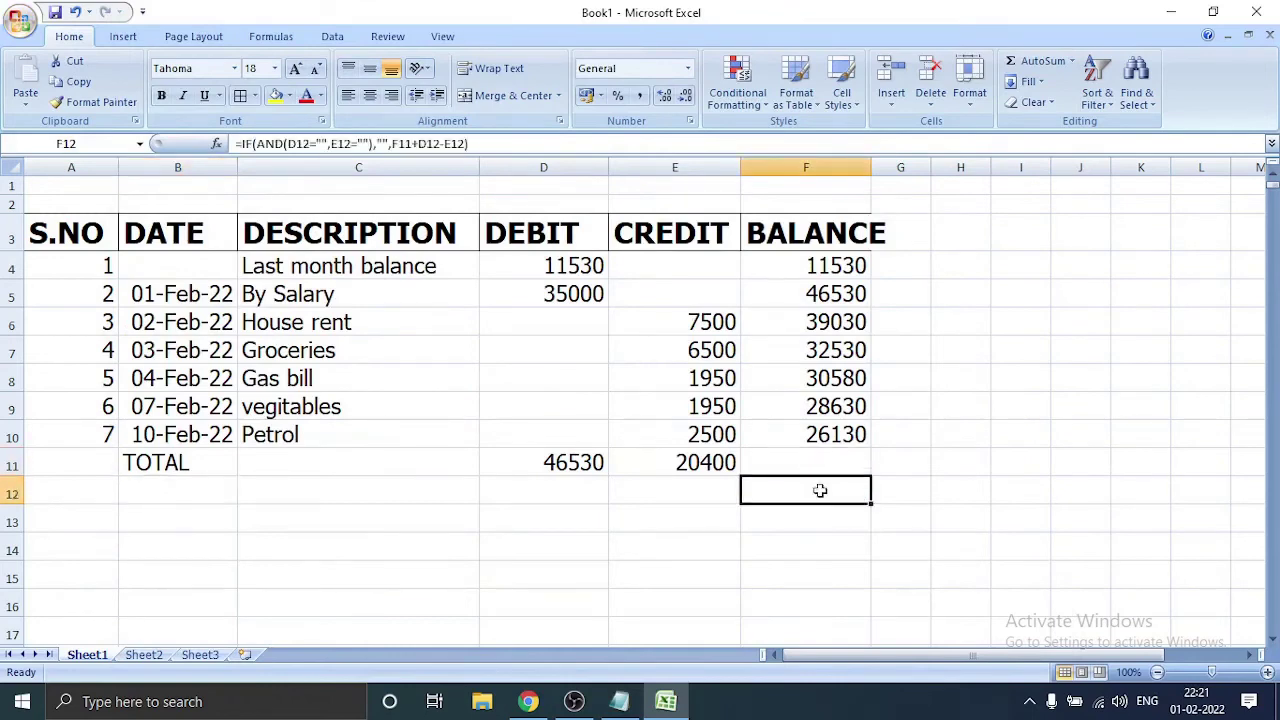
click(578, 463)
click(684, 465)
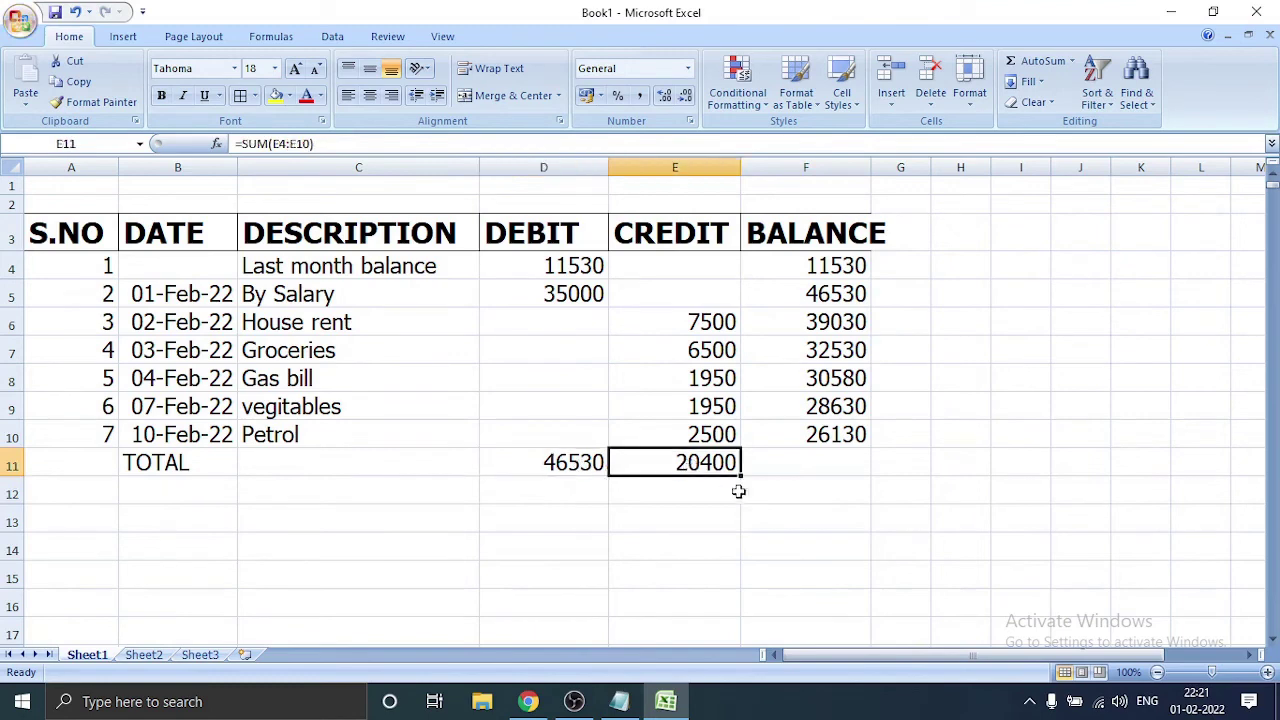
click(822, 434)
click(815, 465)
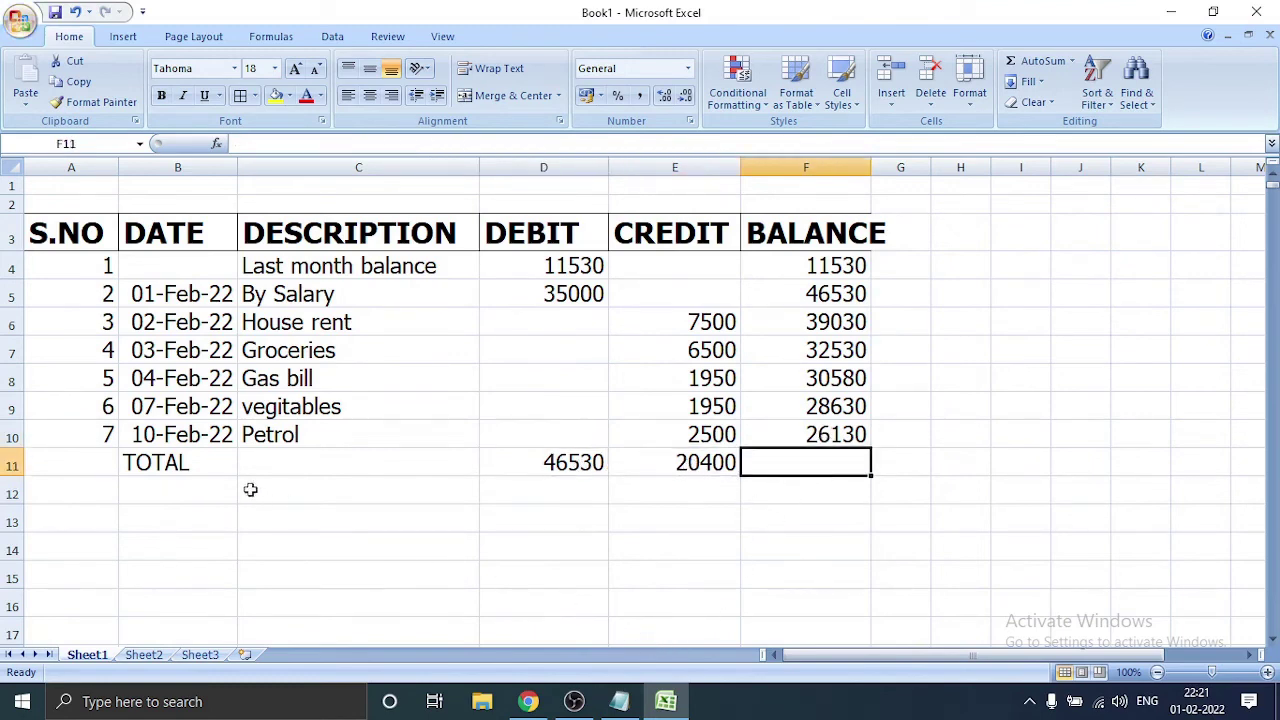
Step: Apply all borders to the TOTAL row cells B11 through F11
drag(158, 465, 676, 461)
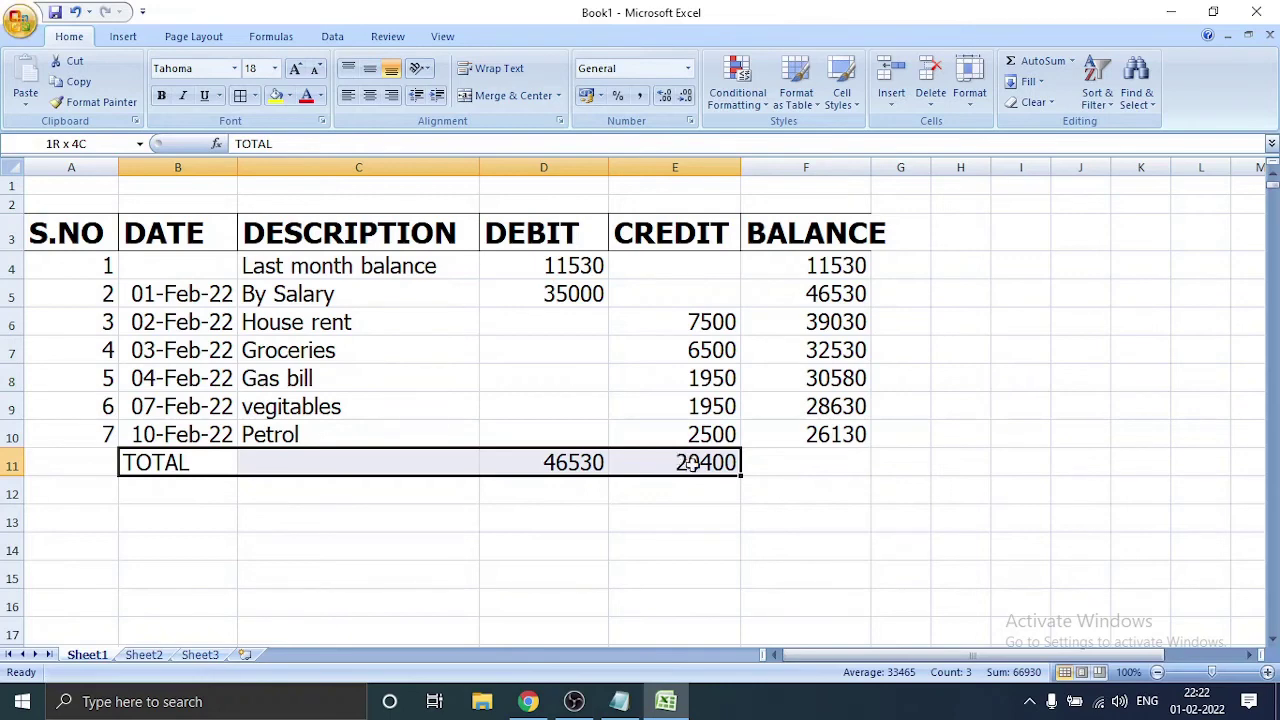
drag(676, 461, 751, 471)
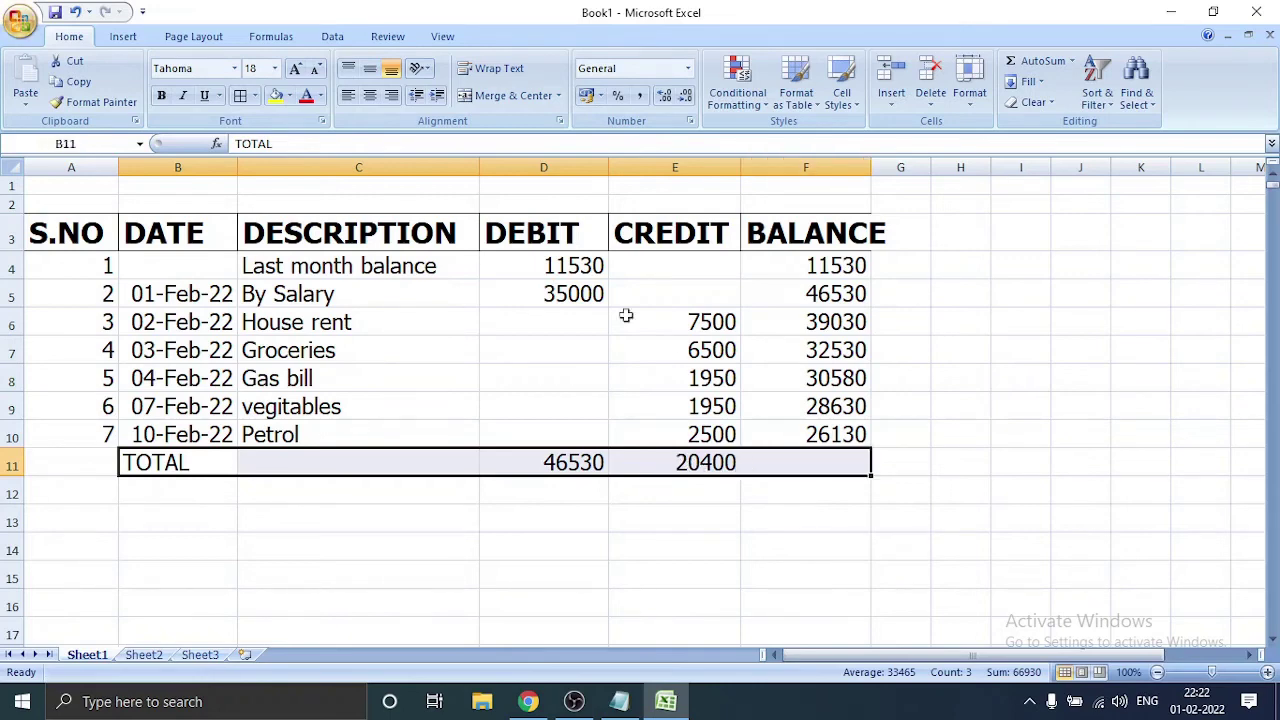
click(254, 96)
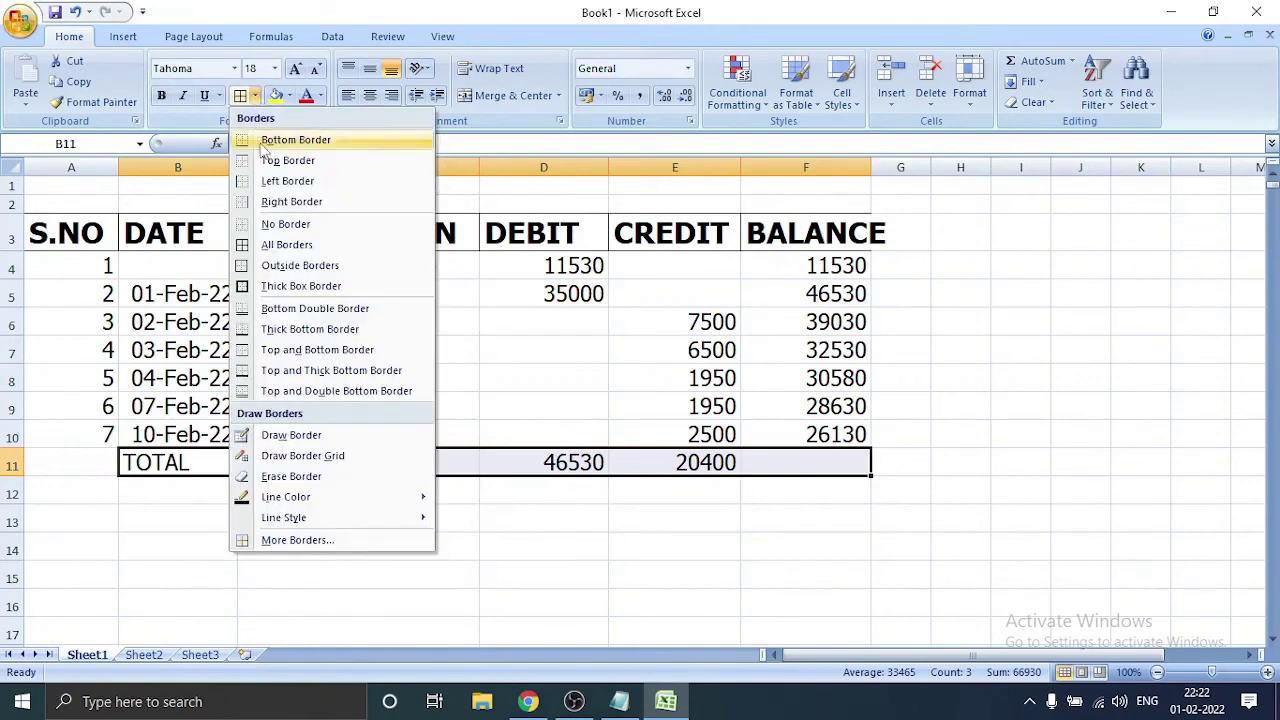
click(305, 245)
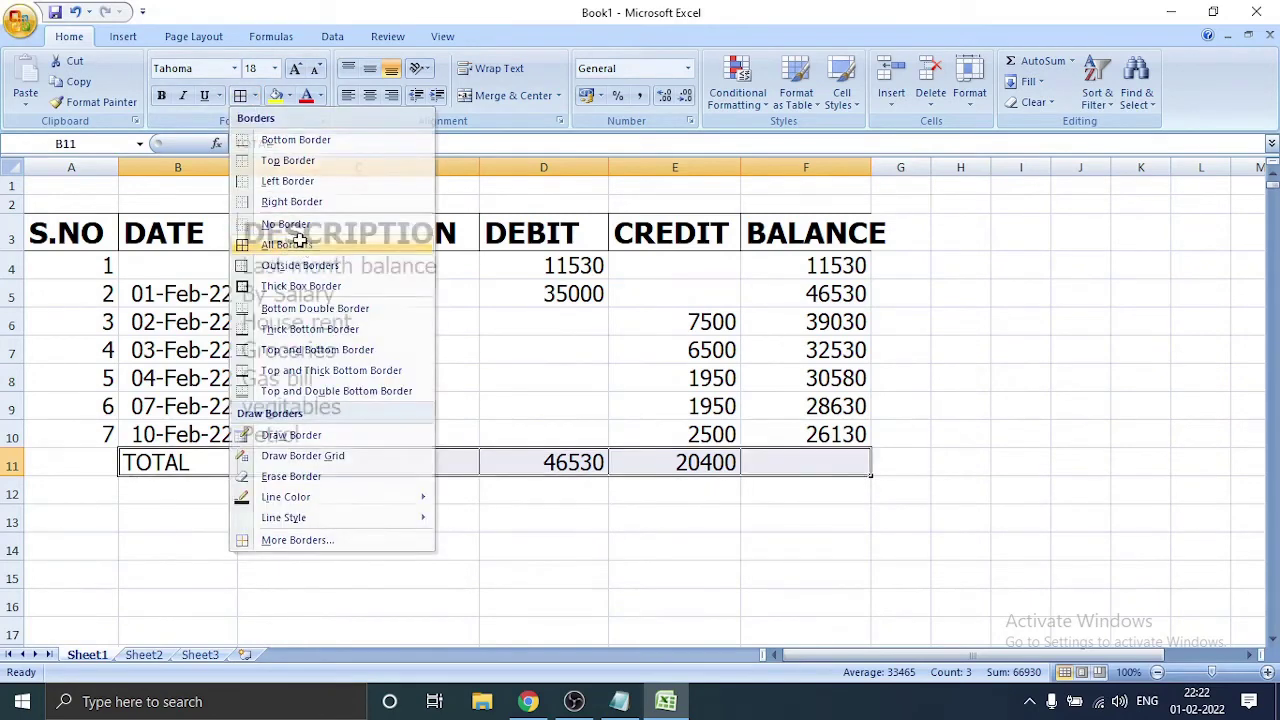
click(704, 517)
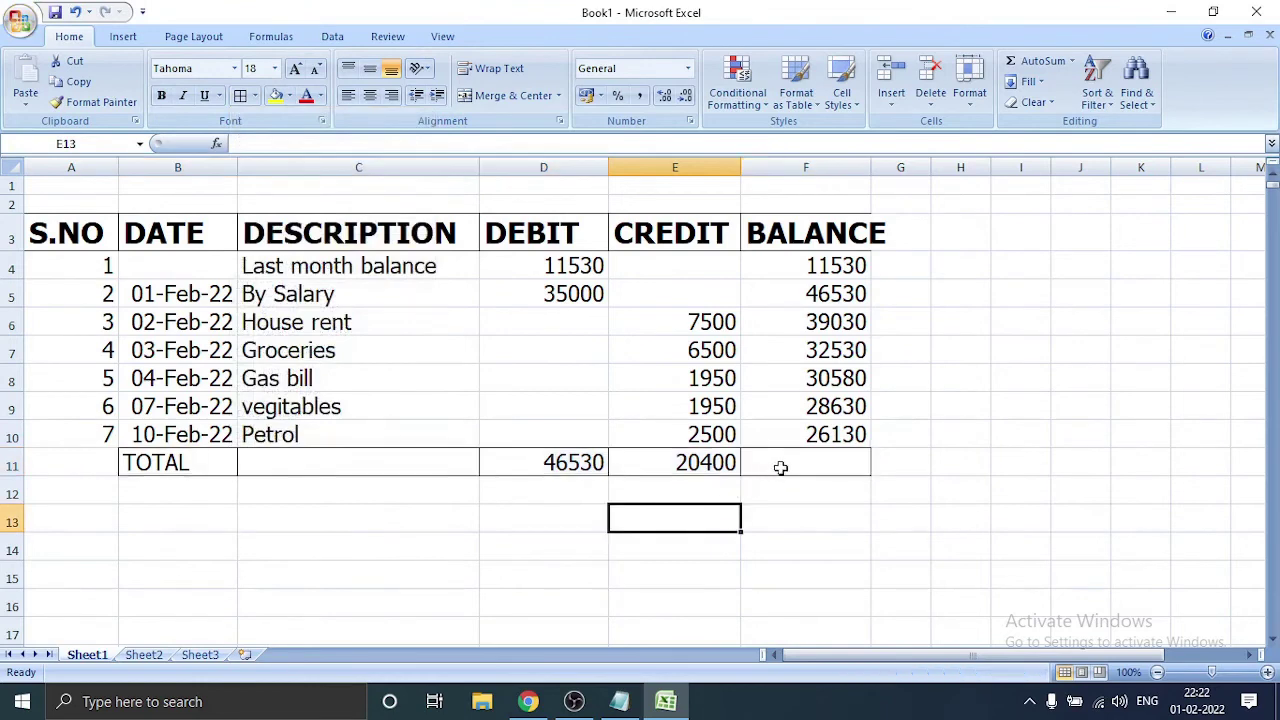
Step: Put borders around the last balance cell F10
click(827, 434)
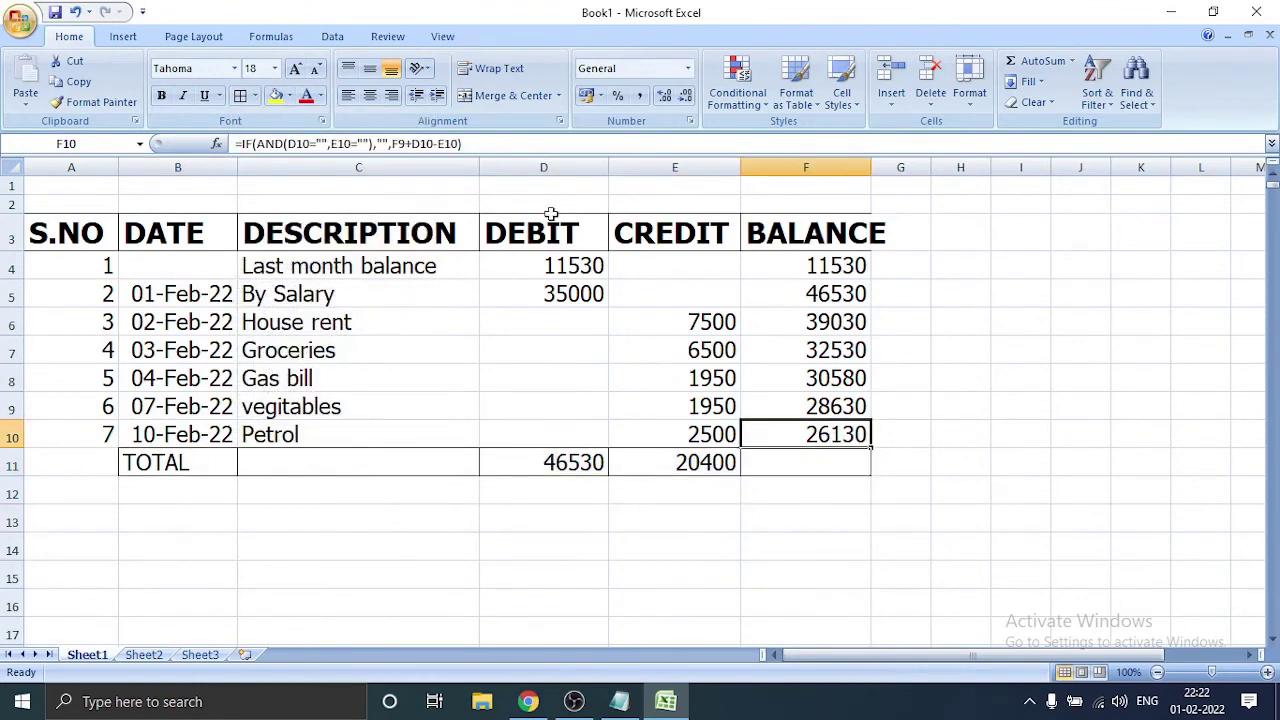
click(256, 97)
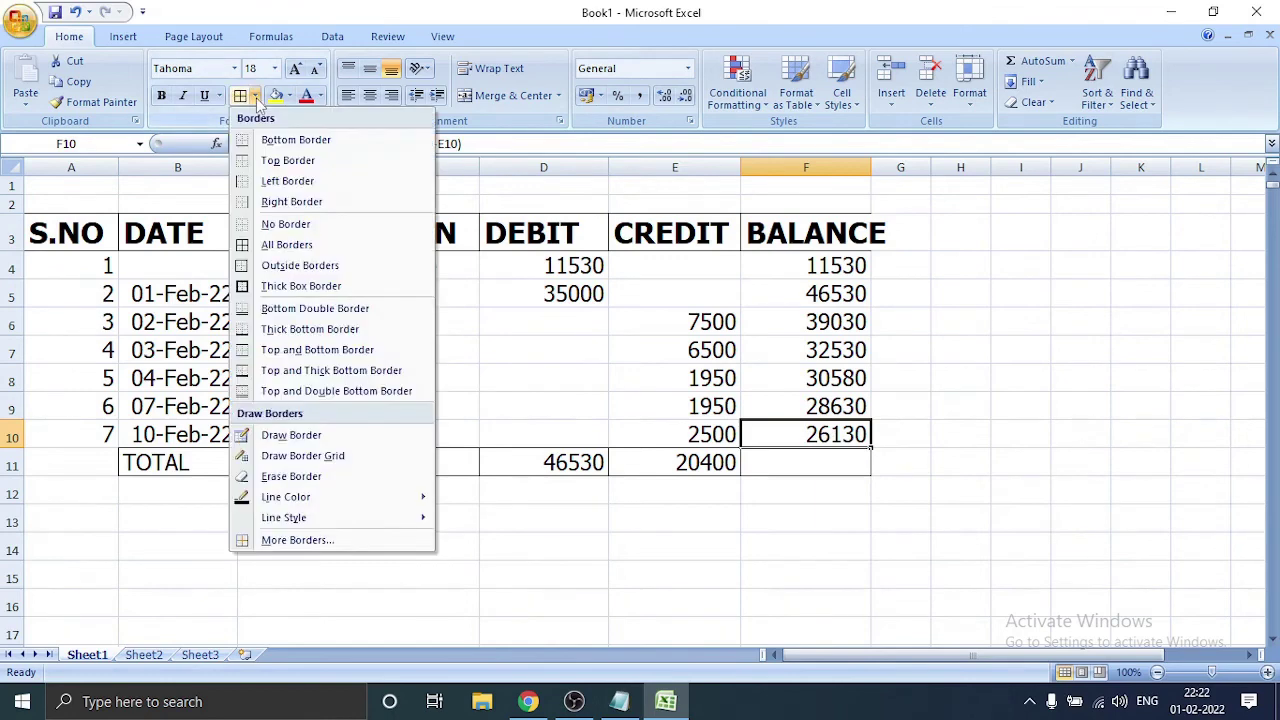
click(287, 245)
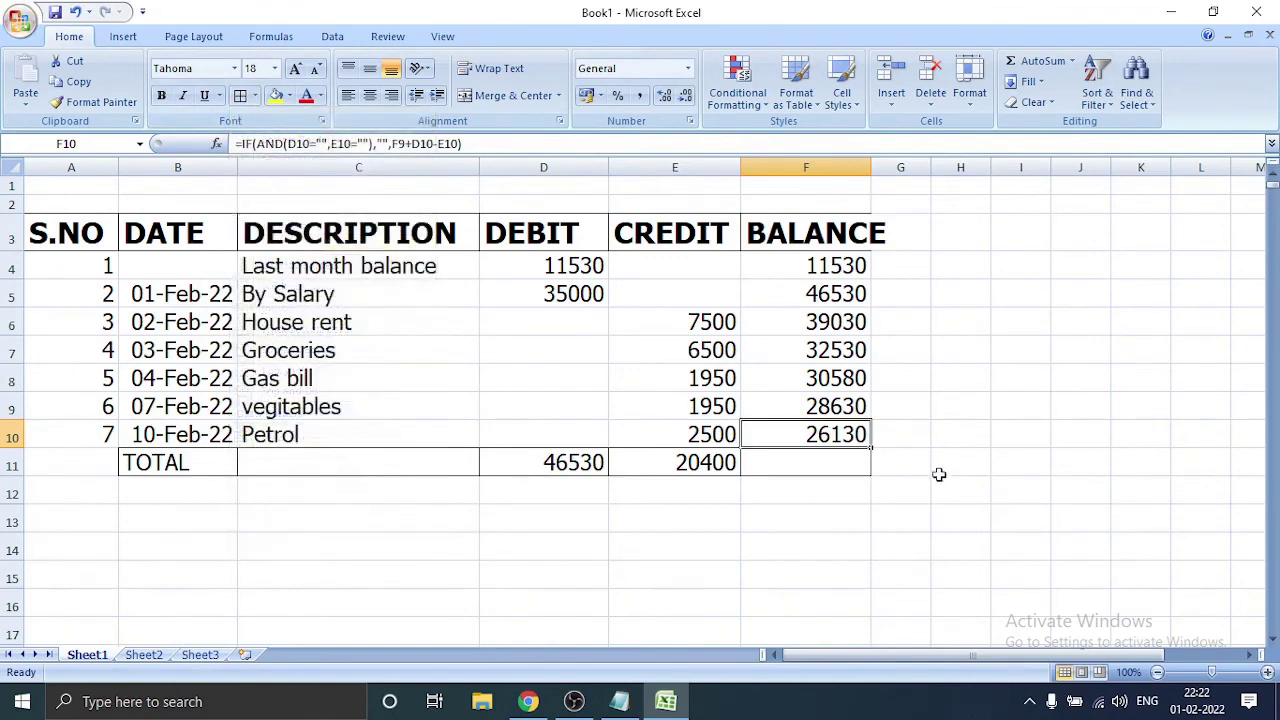
click(914, 435)
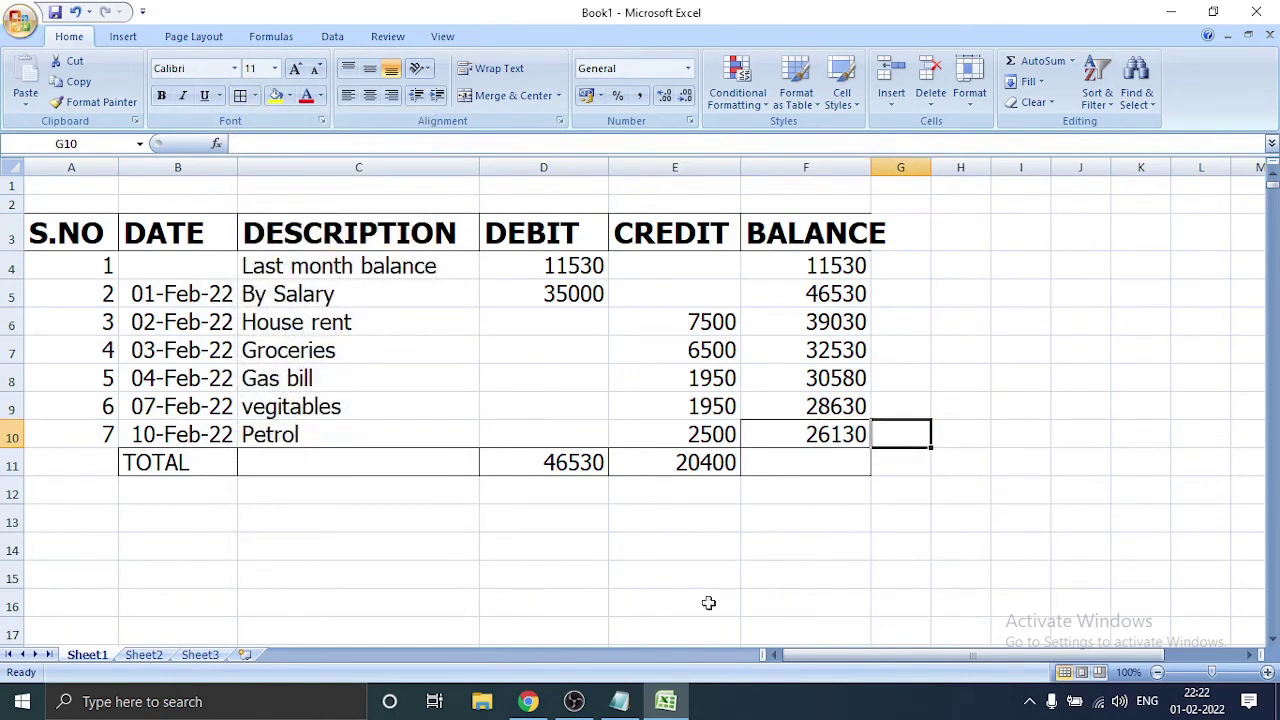
Step: Select the whole A4 formula =IF(C4<>"",COUNTA($C$4:C4),"") in the formula bar
mouse_move(621, 707)
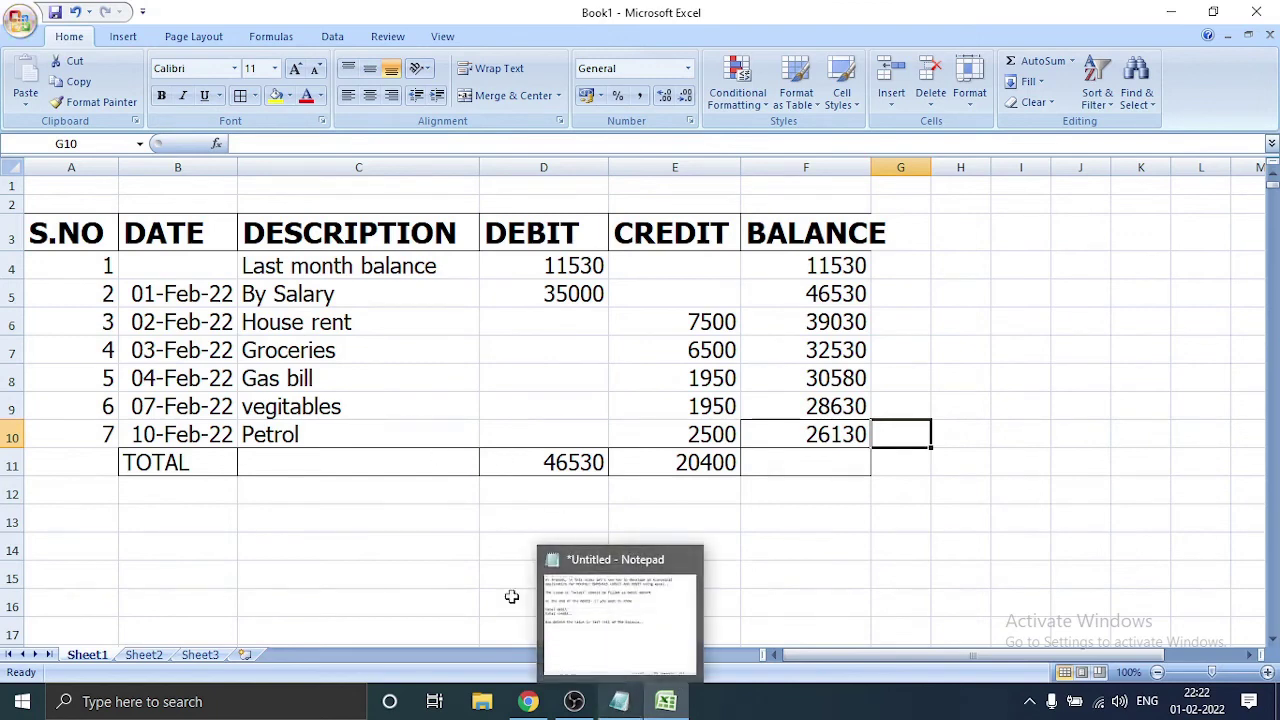
click(100, 265)
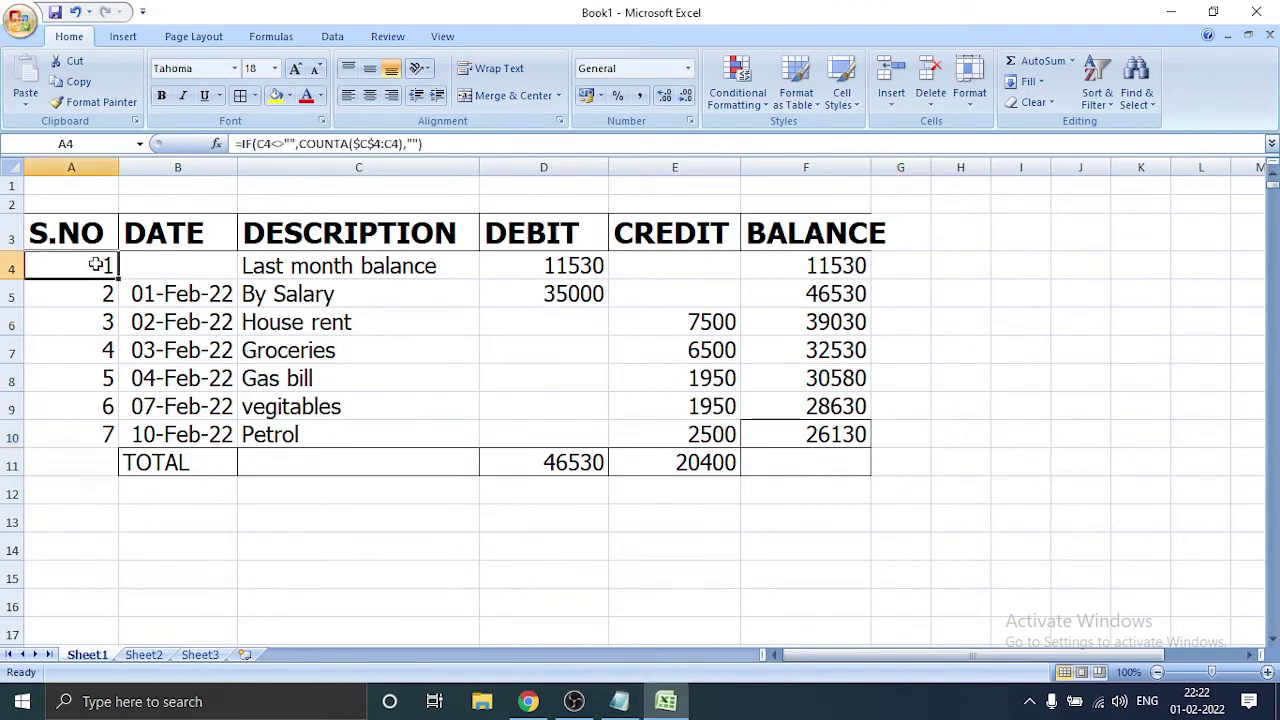
click(447, 143)
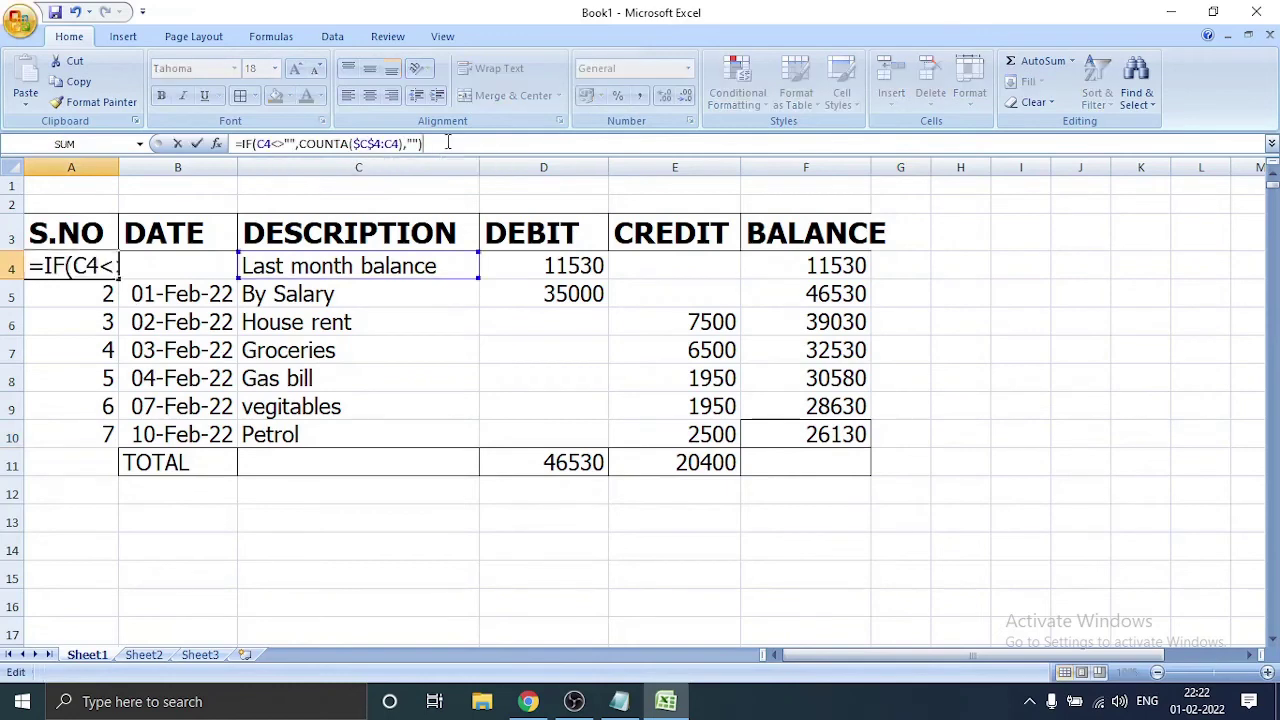
drag(447, 143, 229, 140)
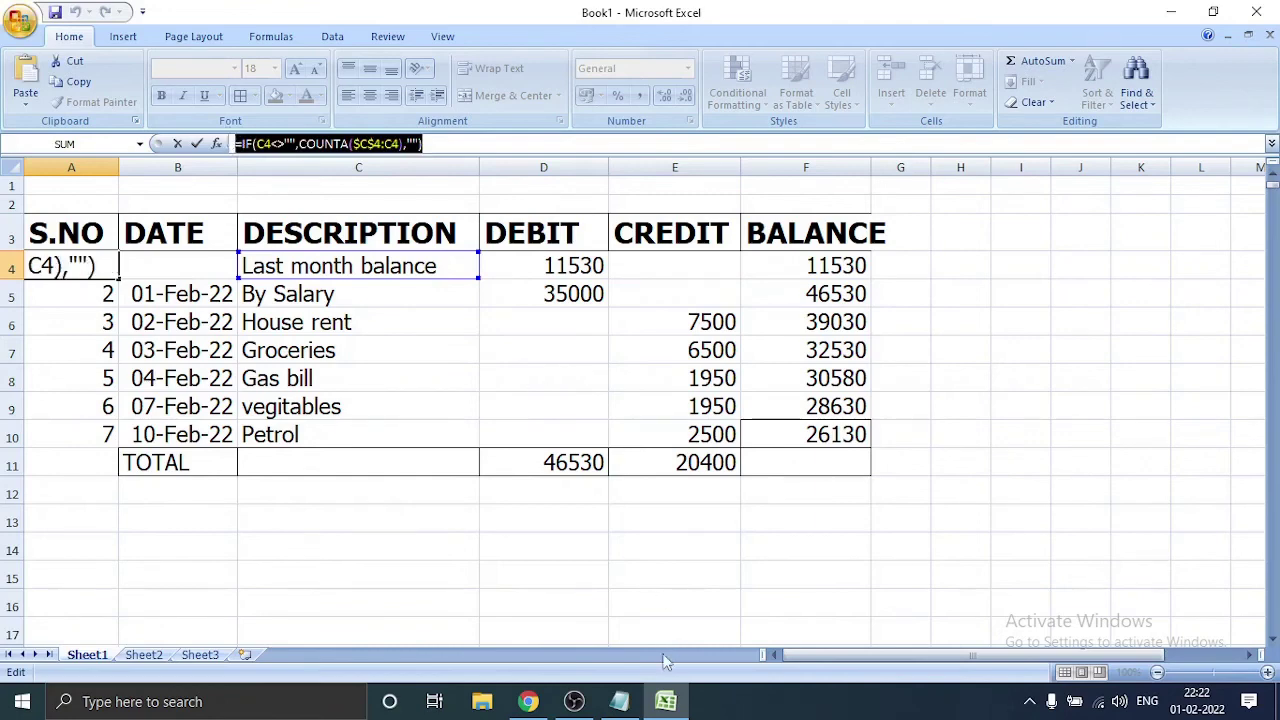
Step: Add the line 'formula at A4: =IF(C4<>"",COUNTA($C$4:C4),"")' to the Notepad notes
click(620, 703)
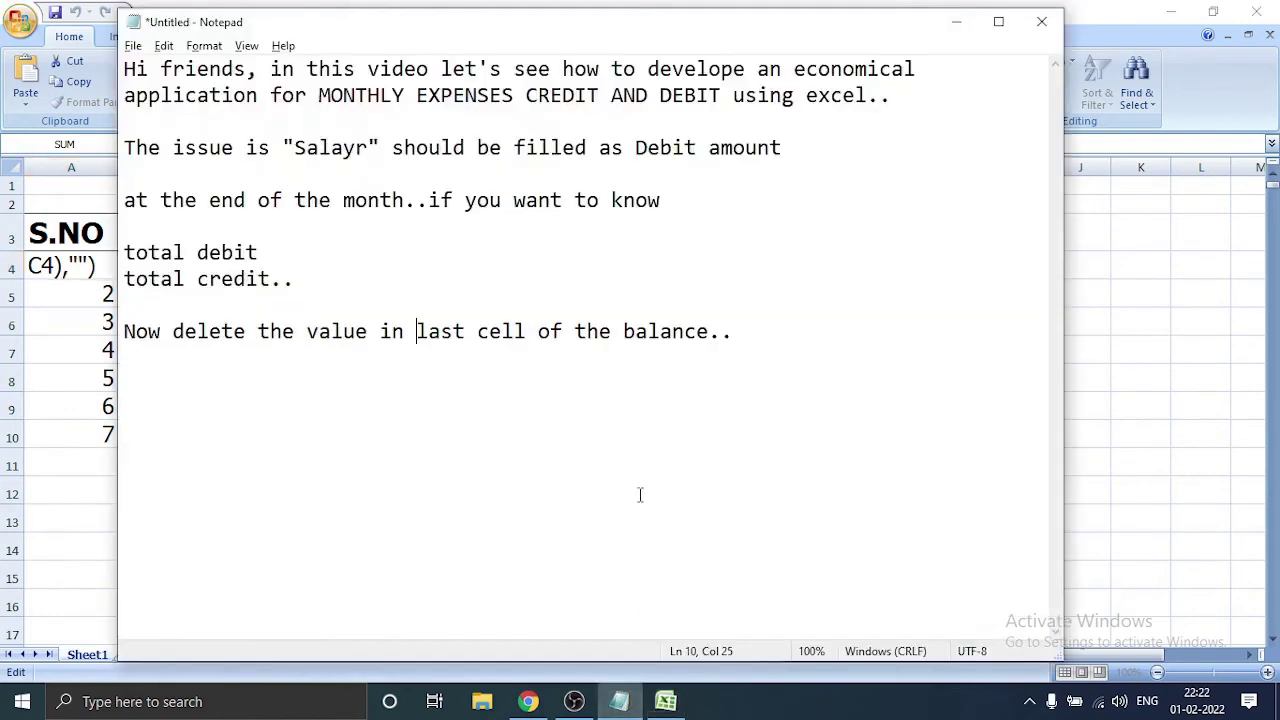
key(Right)
key(Right)
key(Right)
key(Right)
key(Right)
key(Right)
key(Right)
key(Right)
key(Right)
key(Right)
key(Right)
key(Right)
key(Right)
key(Right)
key(Right)
key(Right)
key(Right)
key(Right)
key(Right)
key(Return)
key(Return)
text(for)
text(mula a)
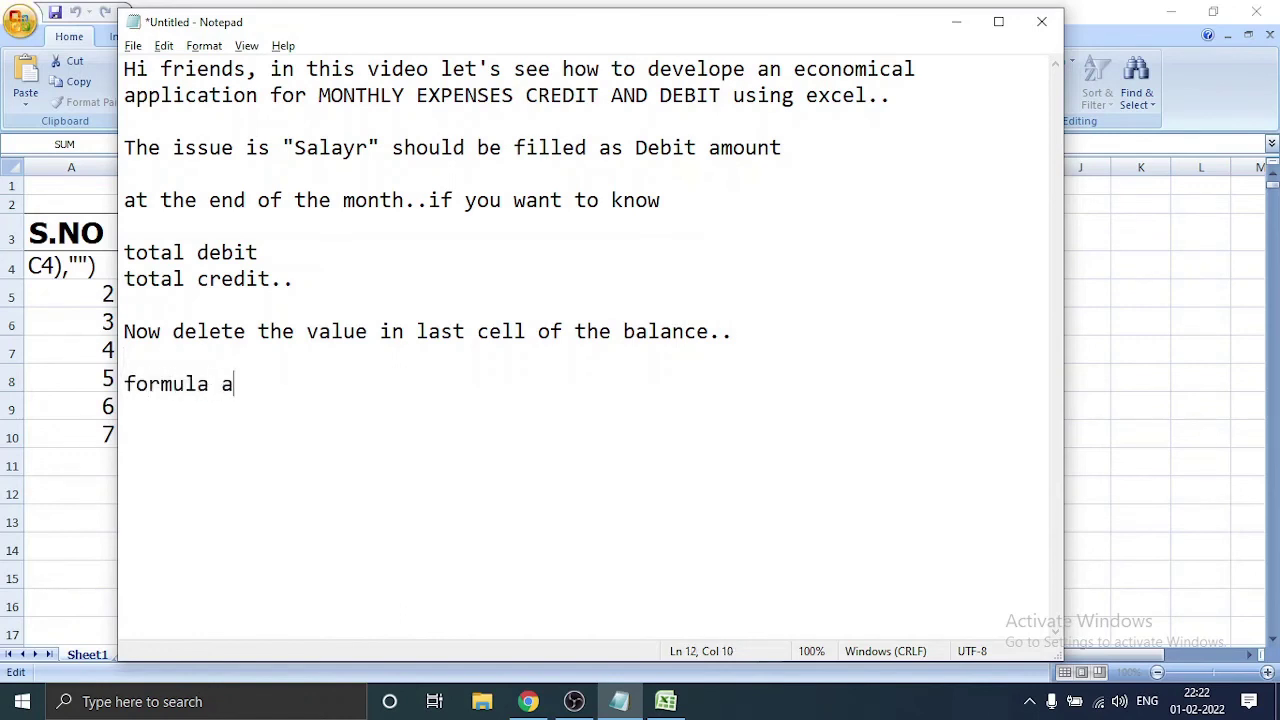
text(t A)
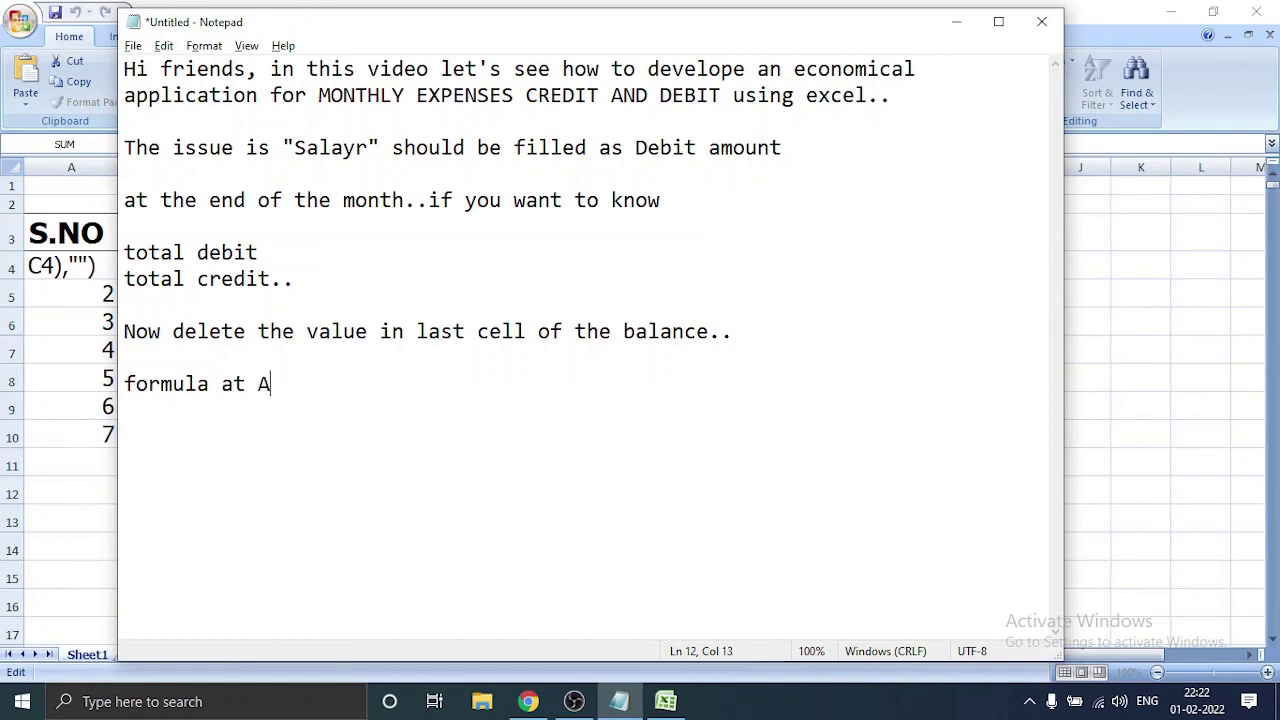
text(4:)
text(=IF(C4<>"",COUNTA($C$4:C4),""))
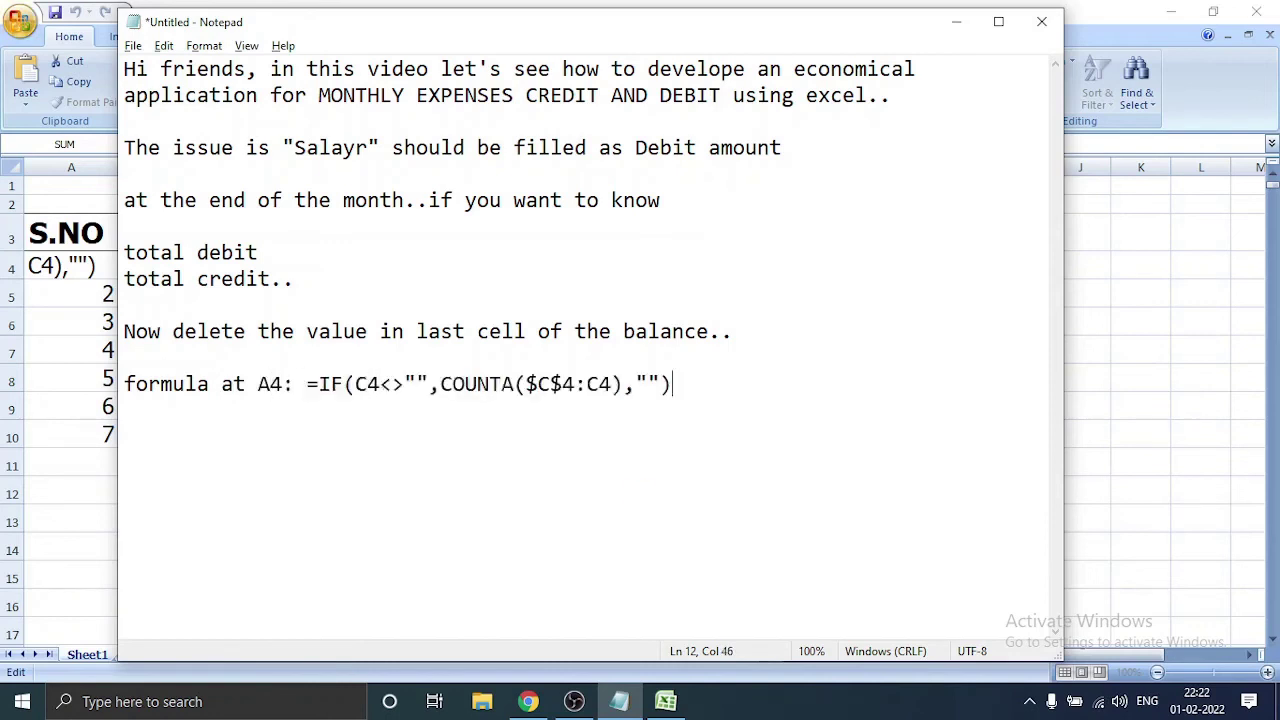
key(Return)
key(Return)
Step: Enter =F5 in cell A4 so it shows the balance 46530
click(666, 701)
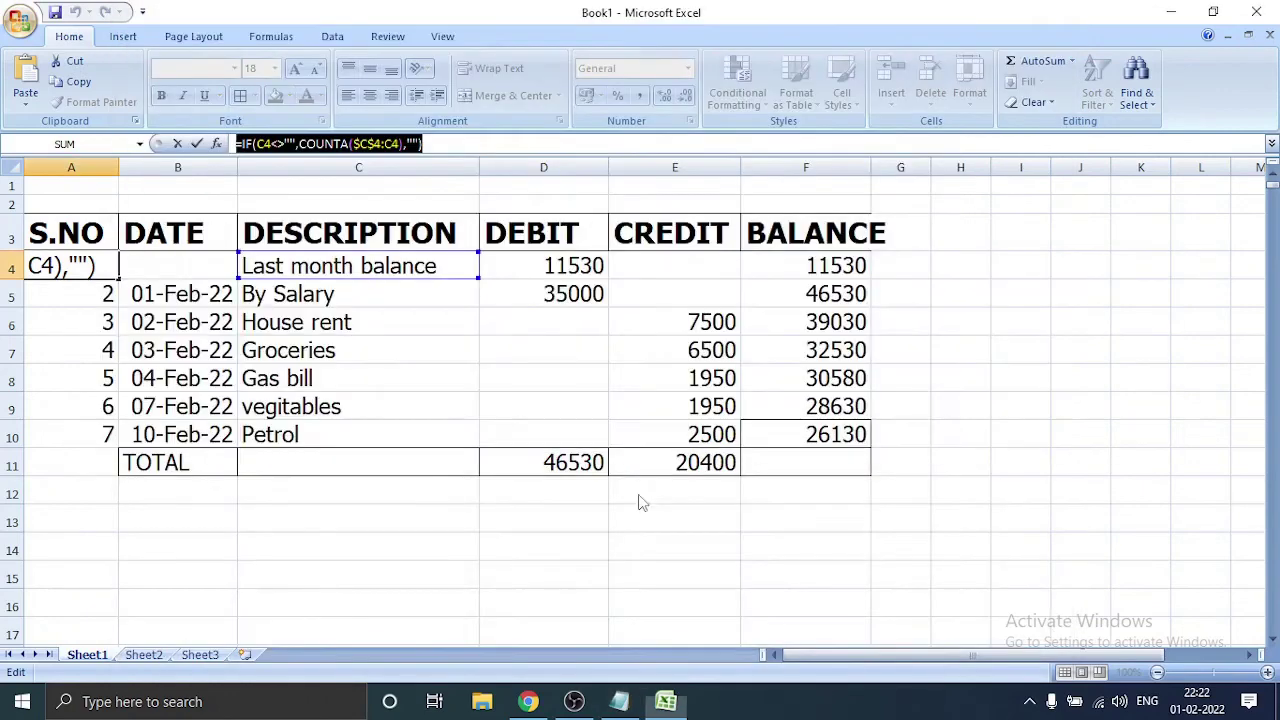
text(=)
click(838, 263)
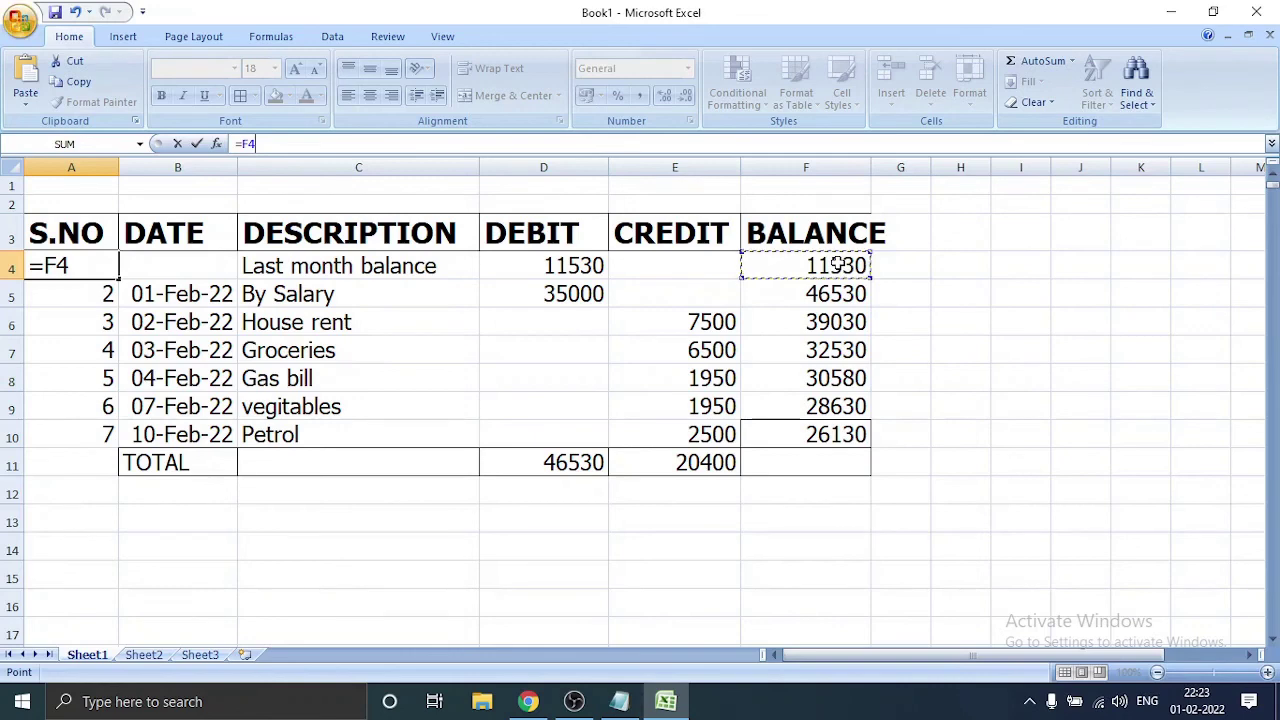
click(838, 292)
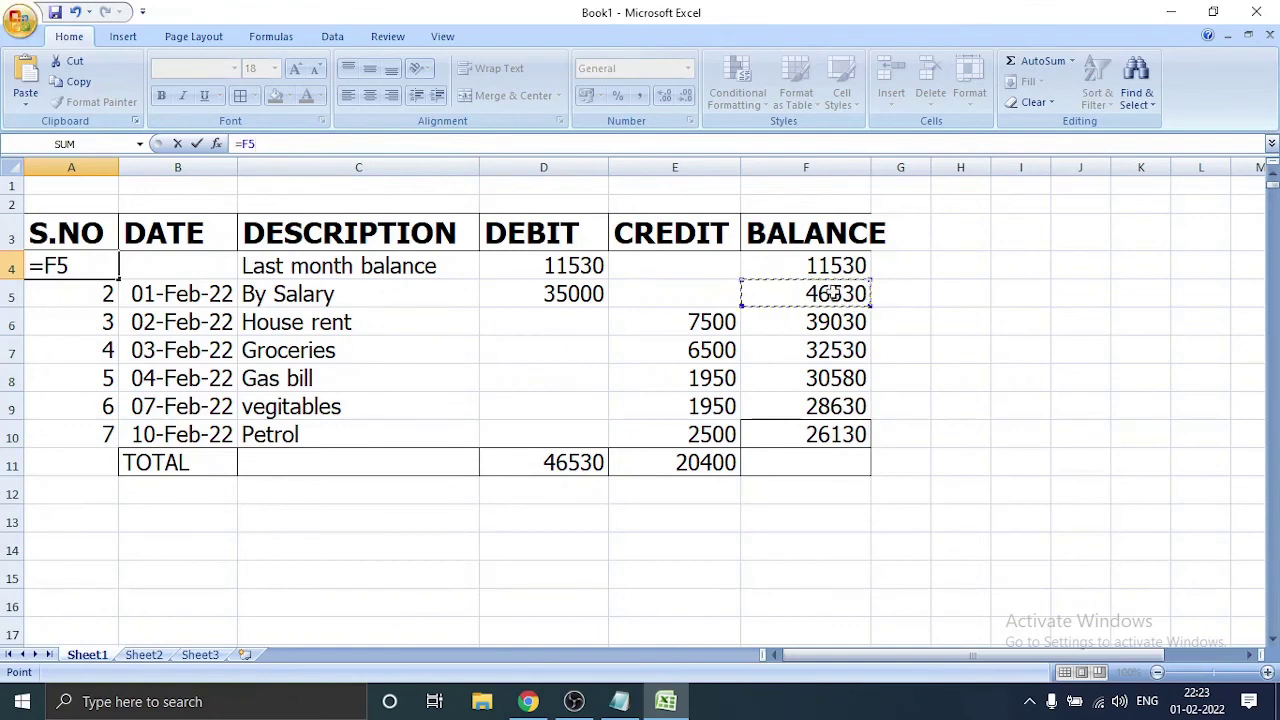
click(816, 318)
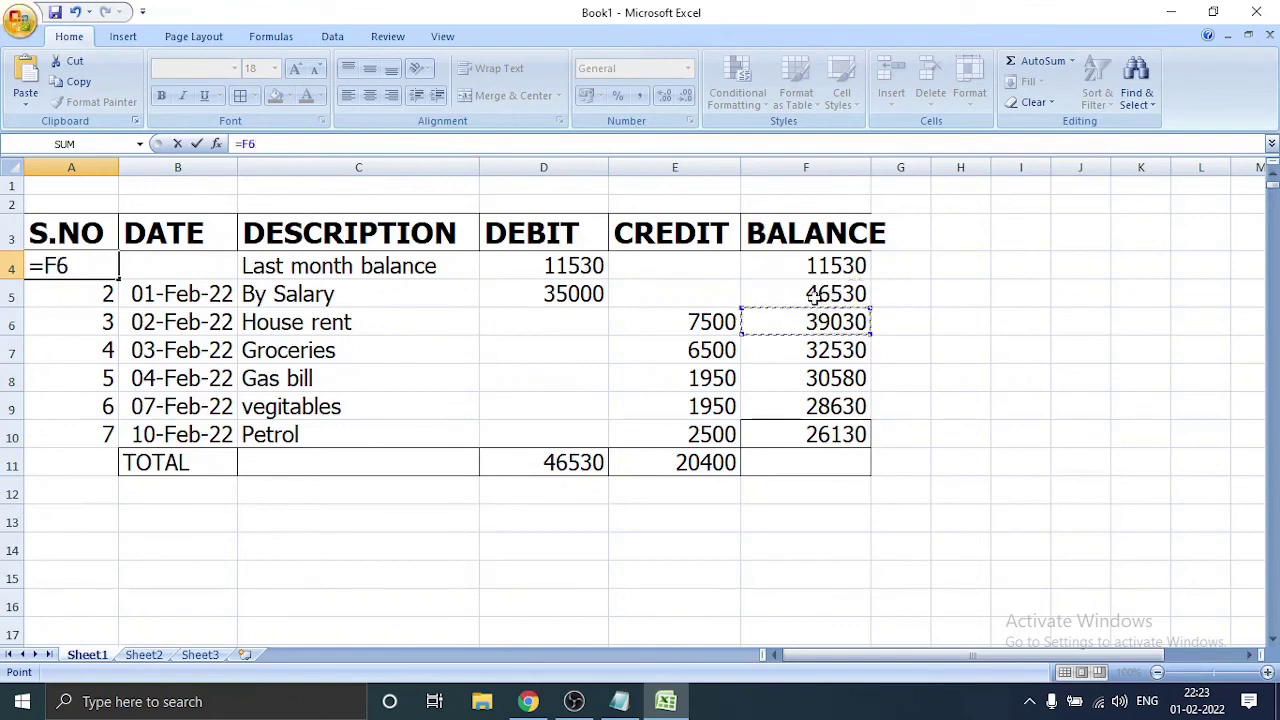
click(815, 295)
key(Return)
click(815, 265)
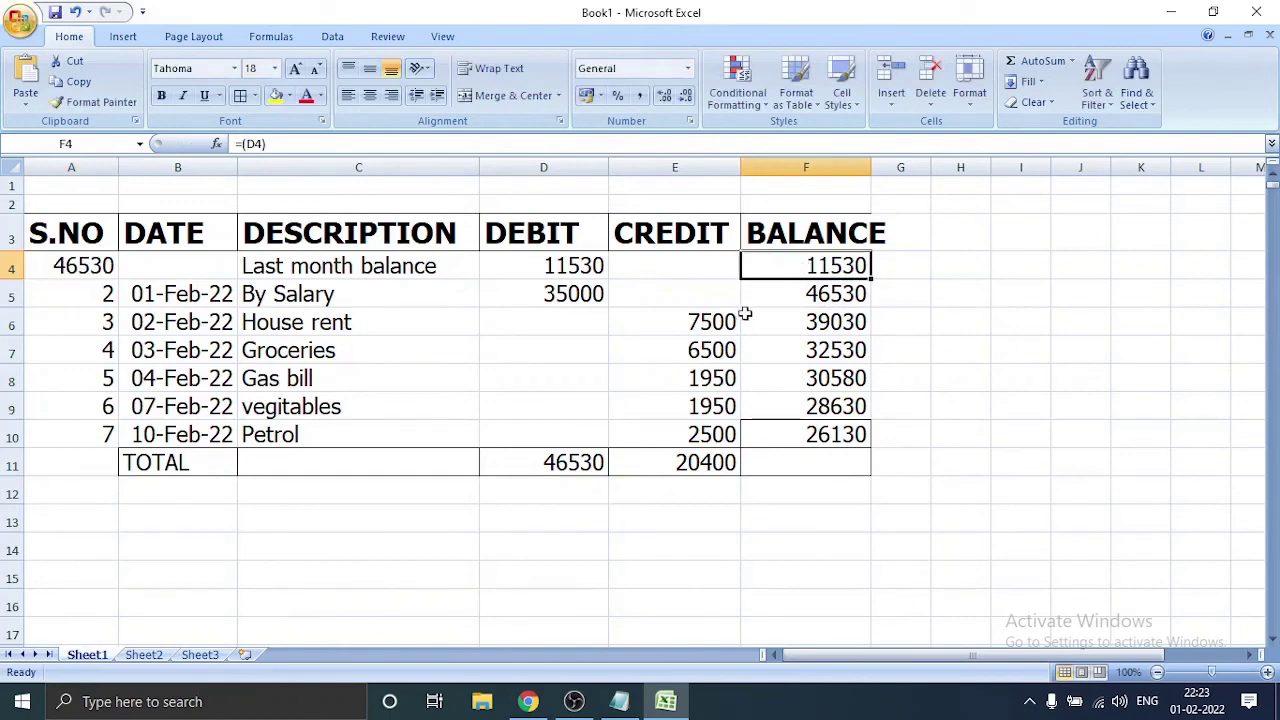
Step: Review the running-balance formulas in cells F4 through F10
click(801, 296)
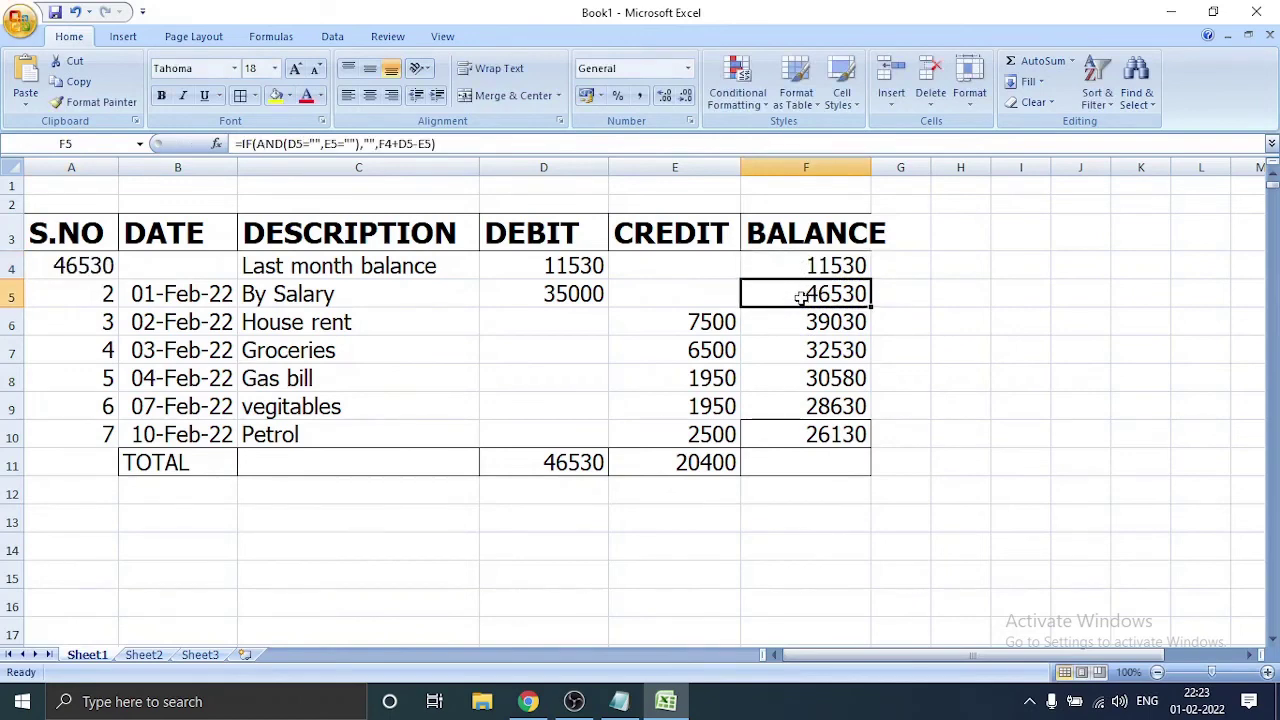
click(800, 332)
click(791, 406)
click(788, 437)
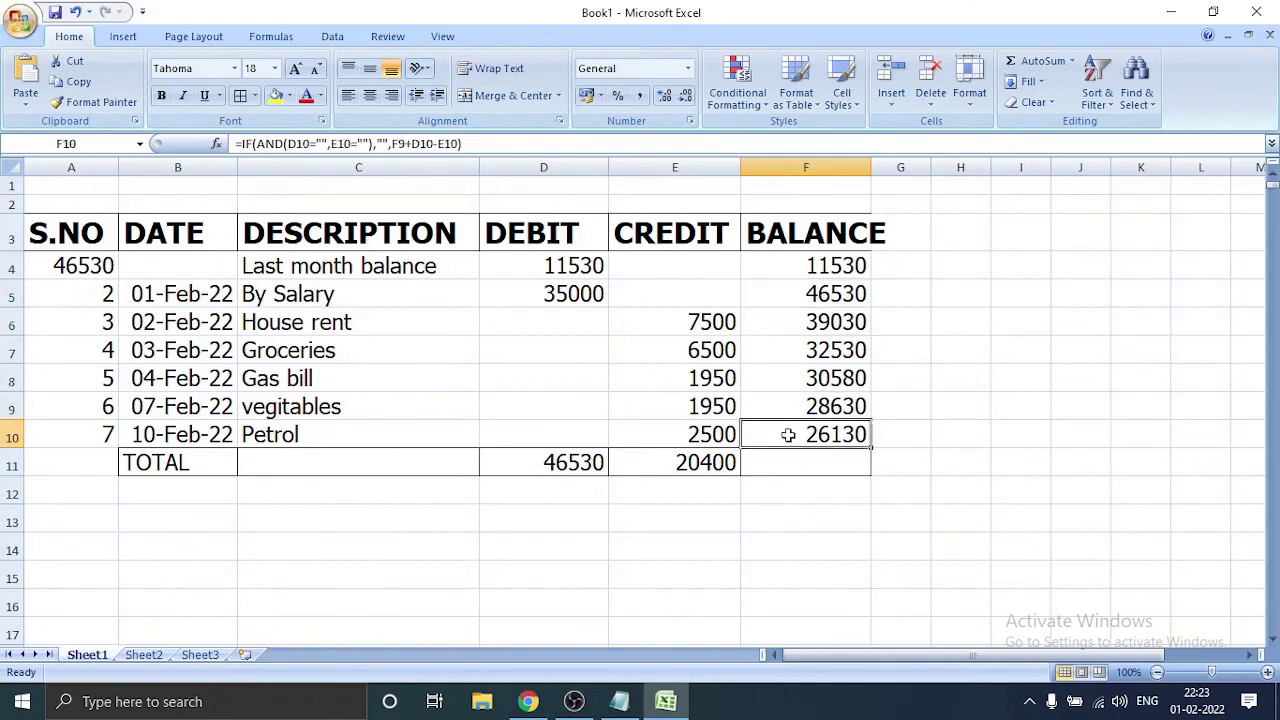
click(797, 407)
click(800, 379)
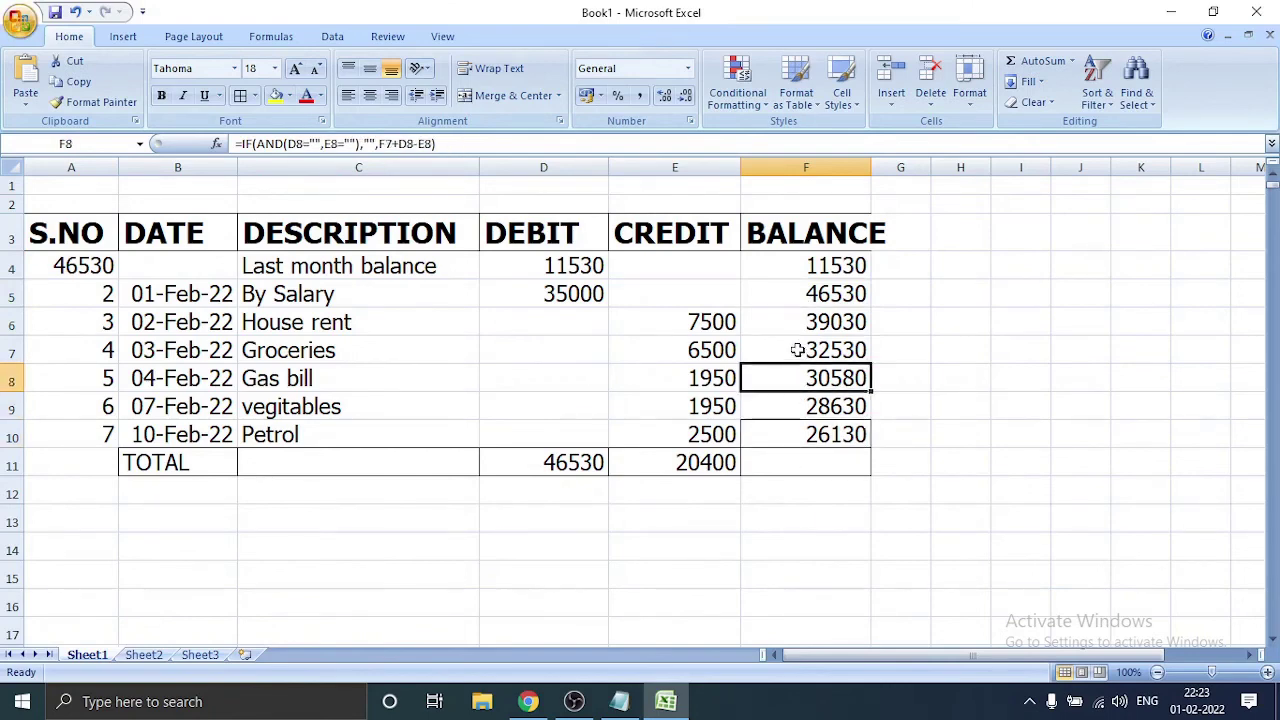
click(795, 348)
click(797, 321)
click(797, 294)
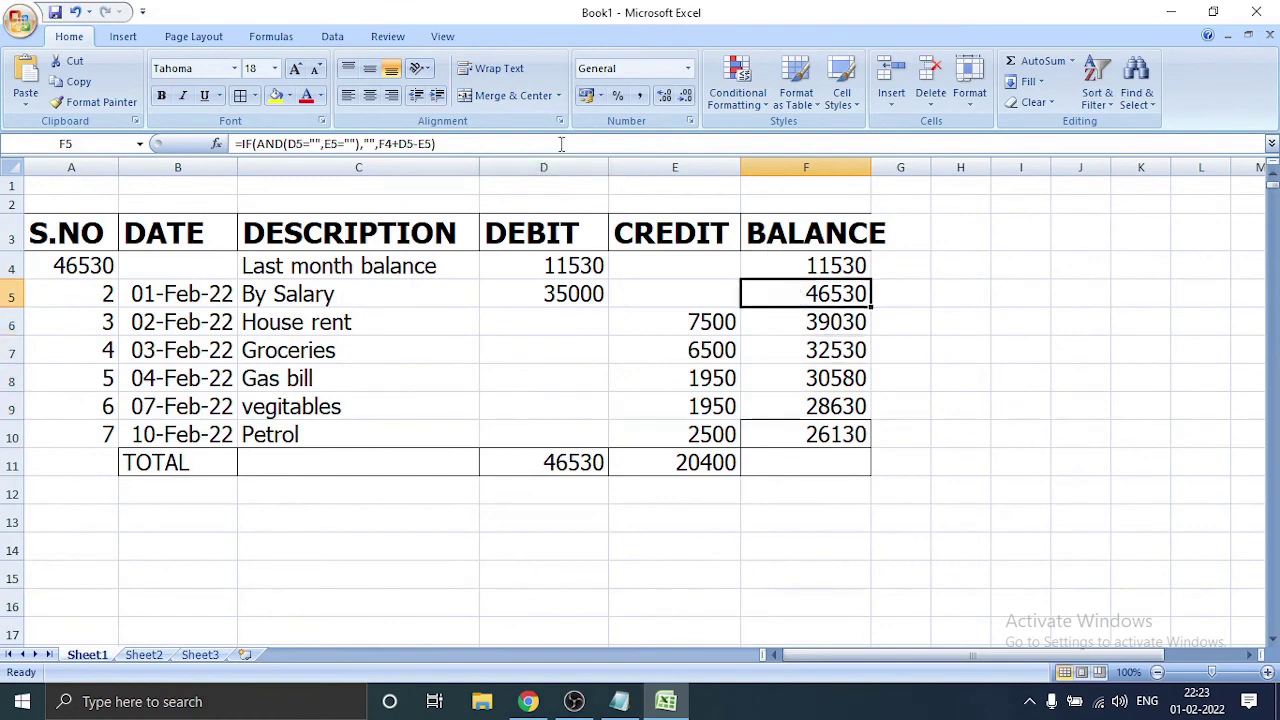
click(760, 264)
Step: Select F5's whole formula =IF(AND(D5="",E5=""),"",F4+D5-E5) in the formula bar
click(771, 294)
click(483, 143)
drag(483, 143, 234, 141)
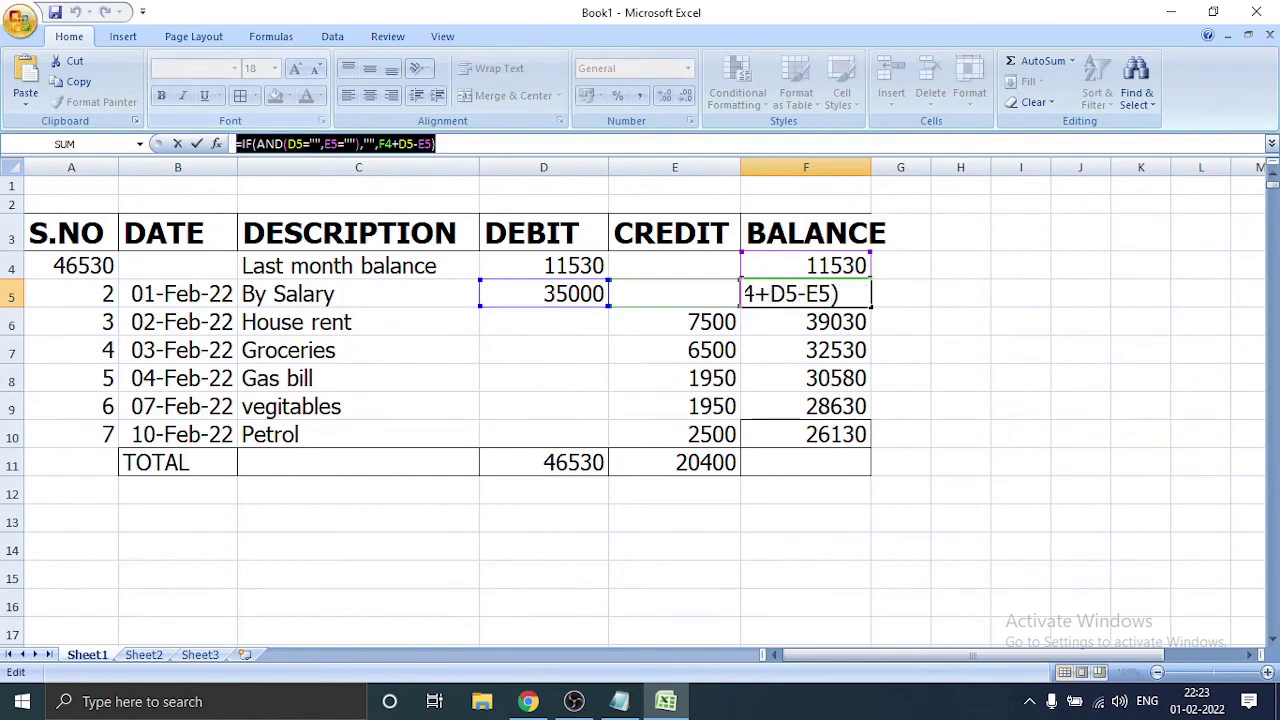
Step: Add the line 'formula at F5: =IF(AND(D5="",E5=""),"",F4+D5-E5)' to the notes, then return to Excel
click(618, 704)
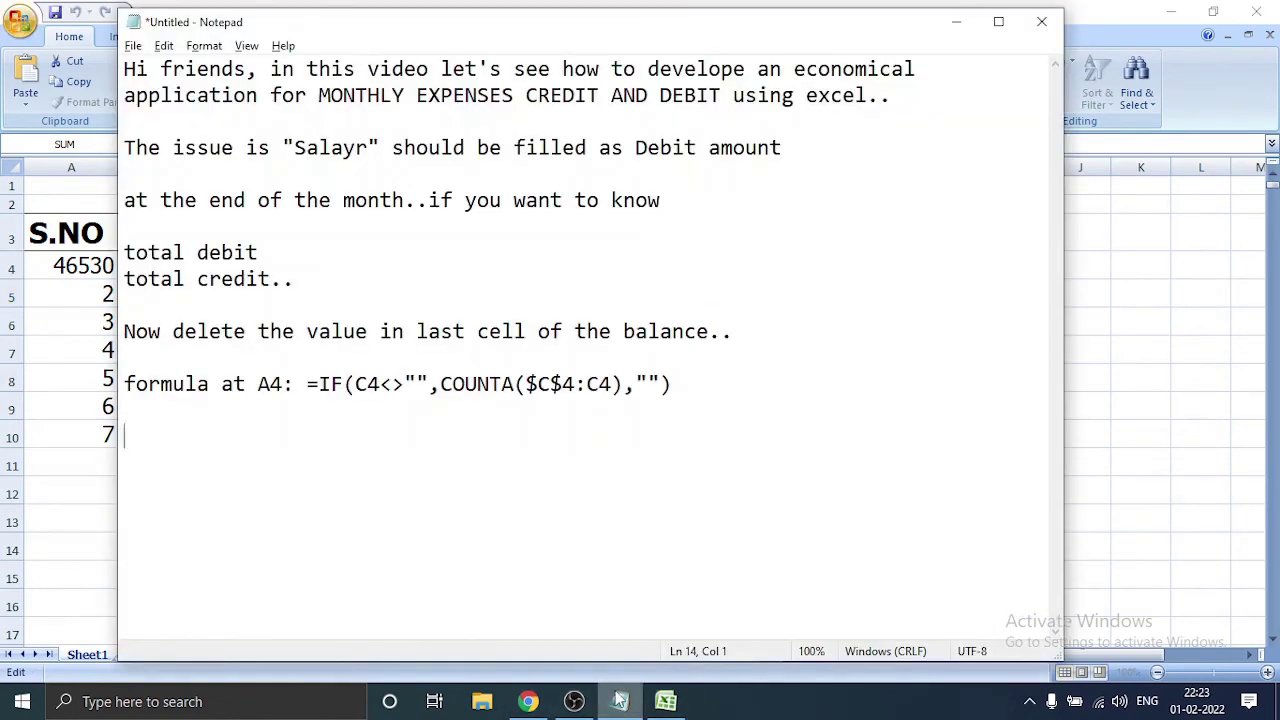
text(formul)
text(a at )
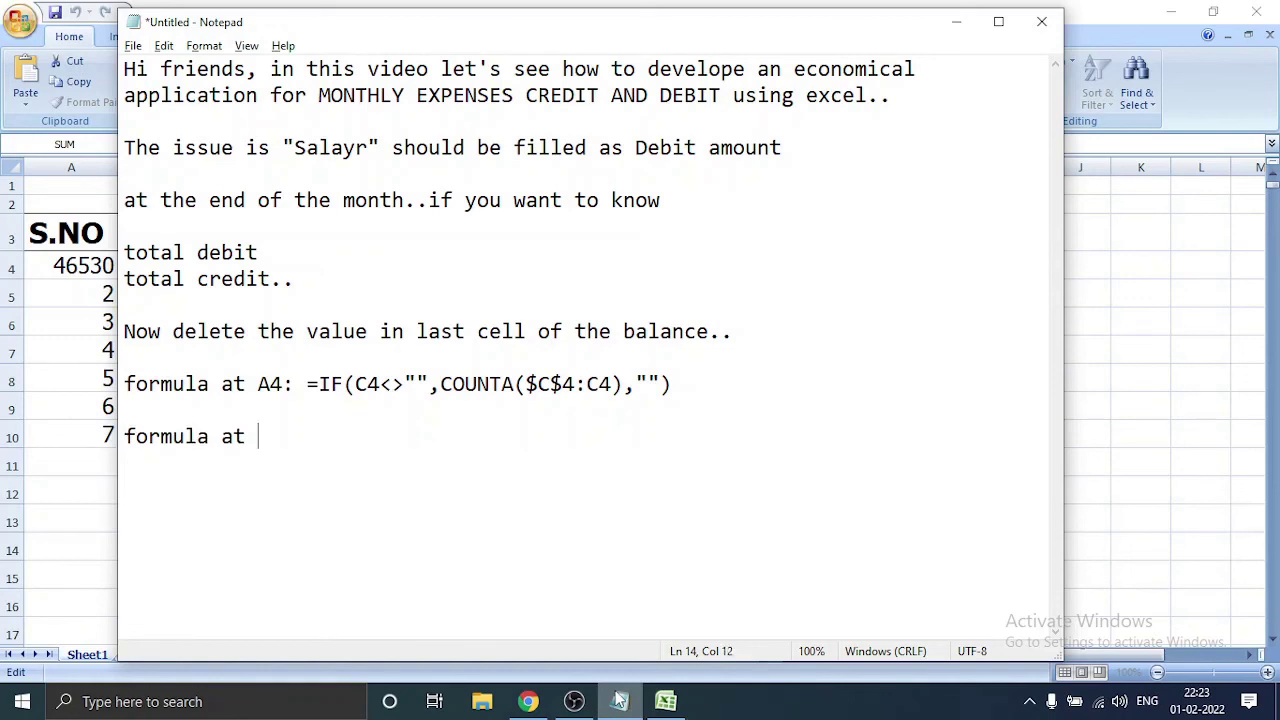
text(F)
click(619, 701)
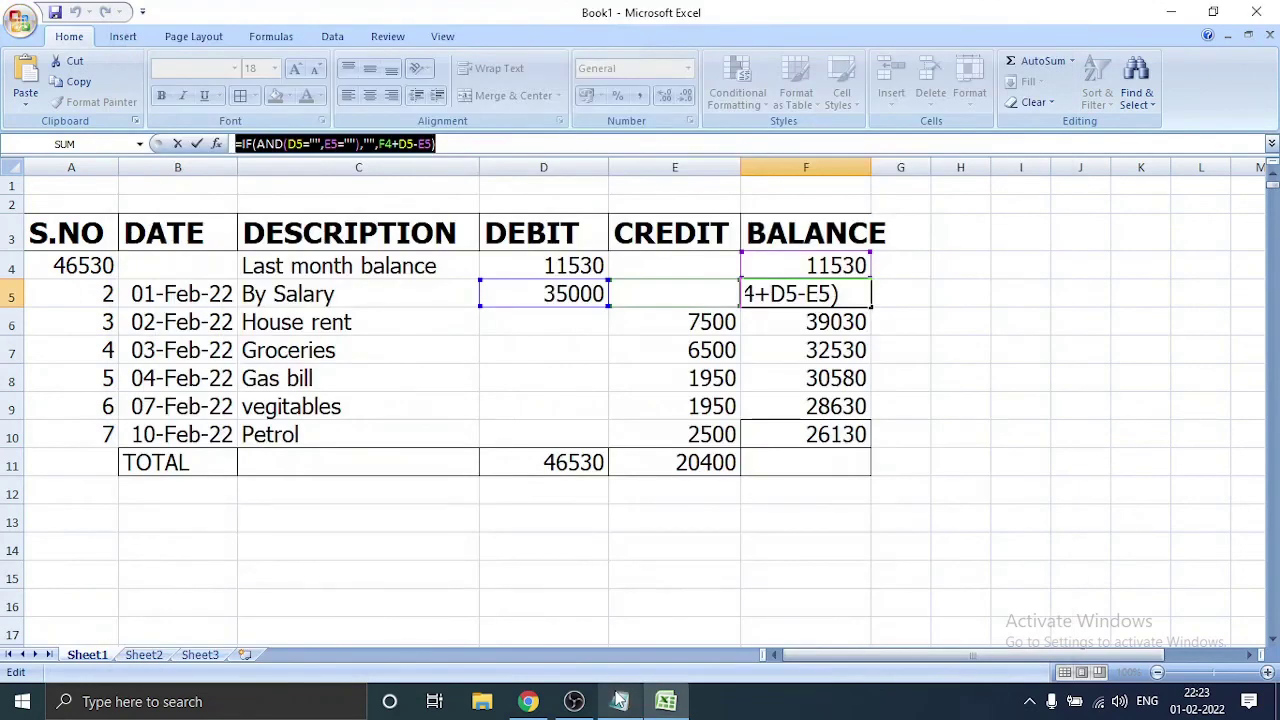
click(619, 701)
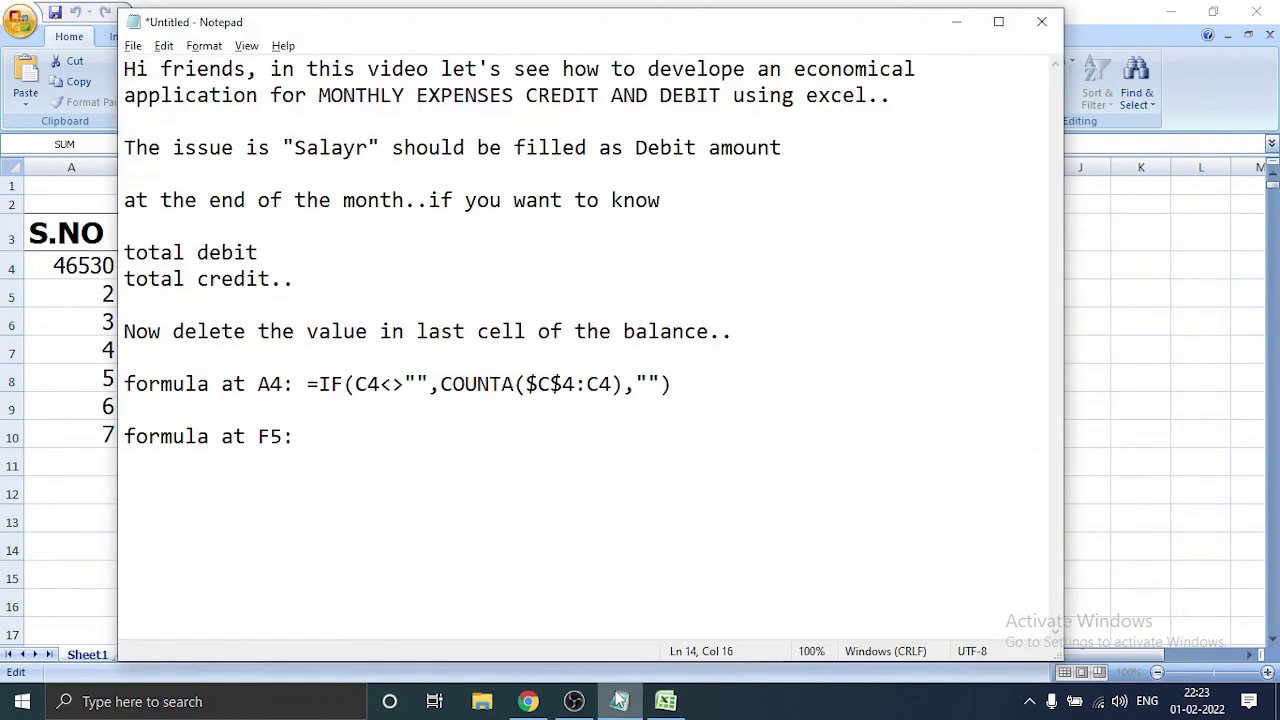
key(ctrl+v)
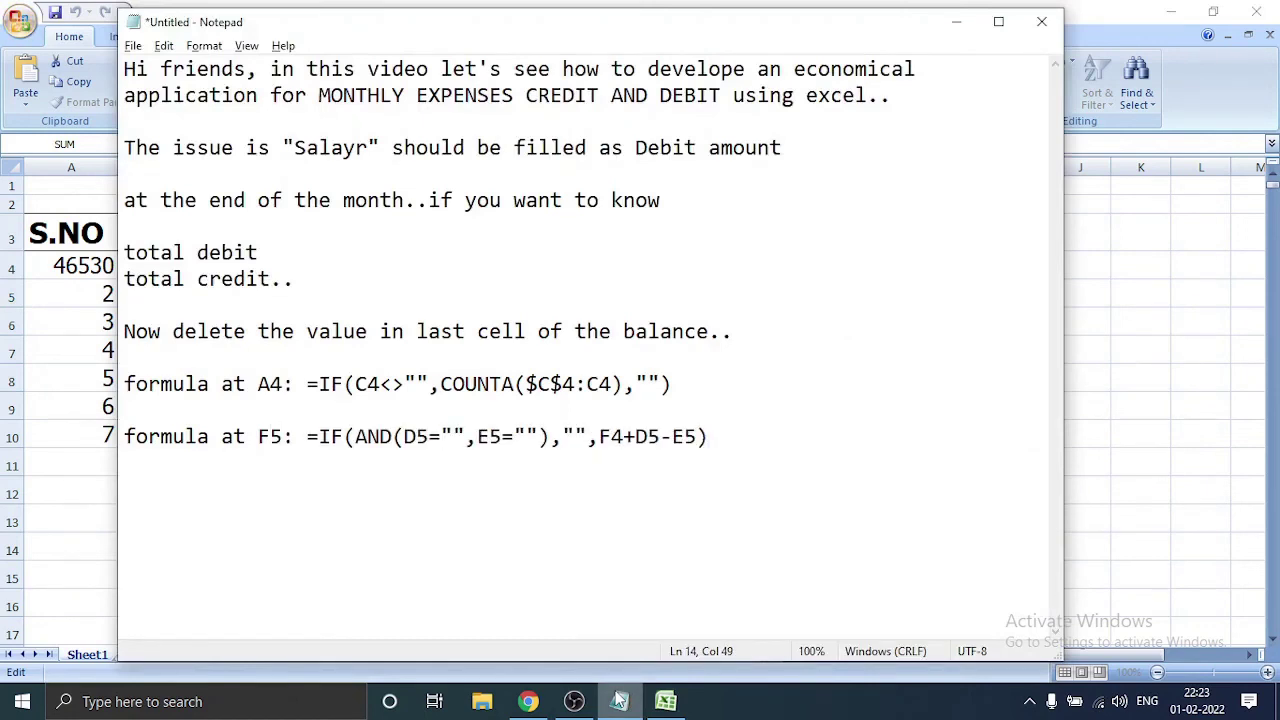
key(Return)
key(Return)
click(619, 701)
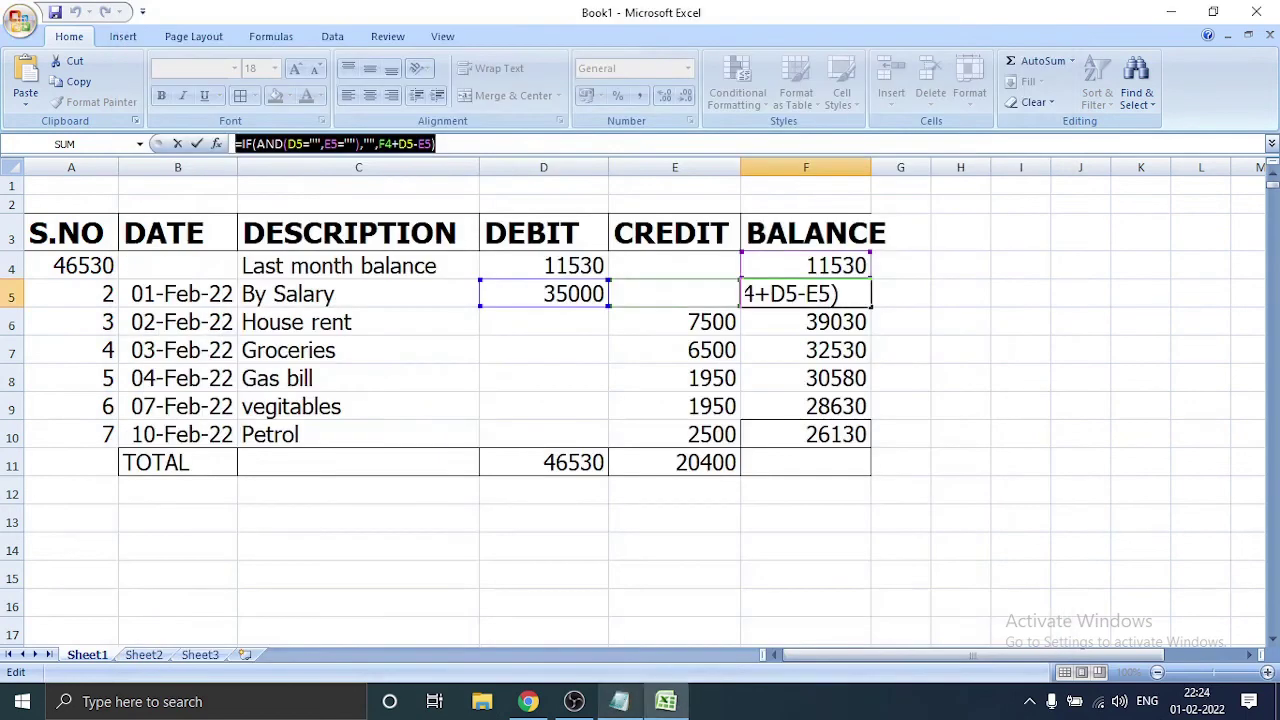
Step: Start a formula with = pointing at D11, D12 and E11, then bring up the Notepad notes
text(=)
click(584, 462)
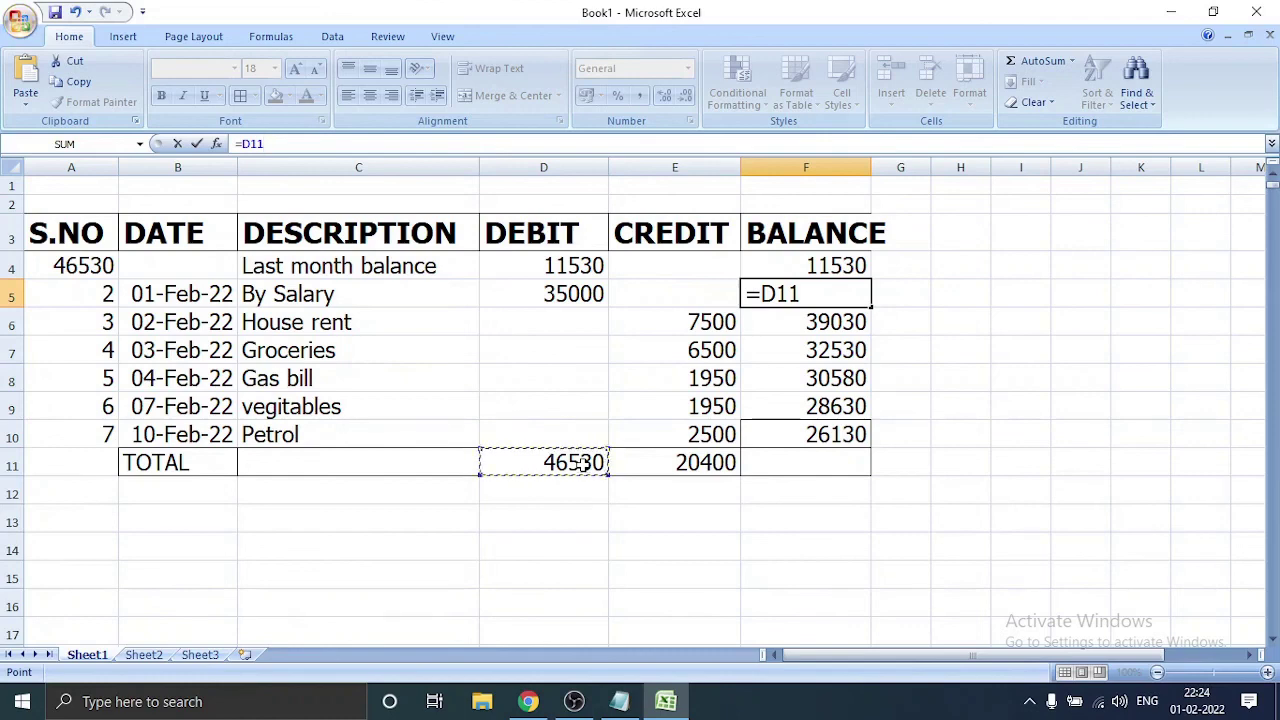
click(695, 475)
click(582, 503)
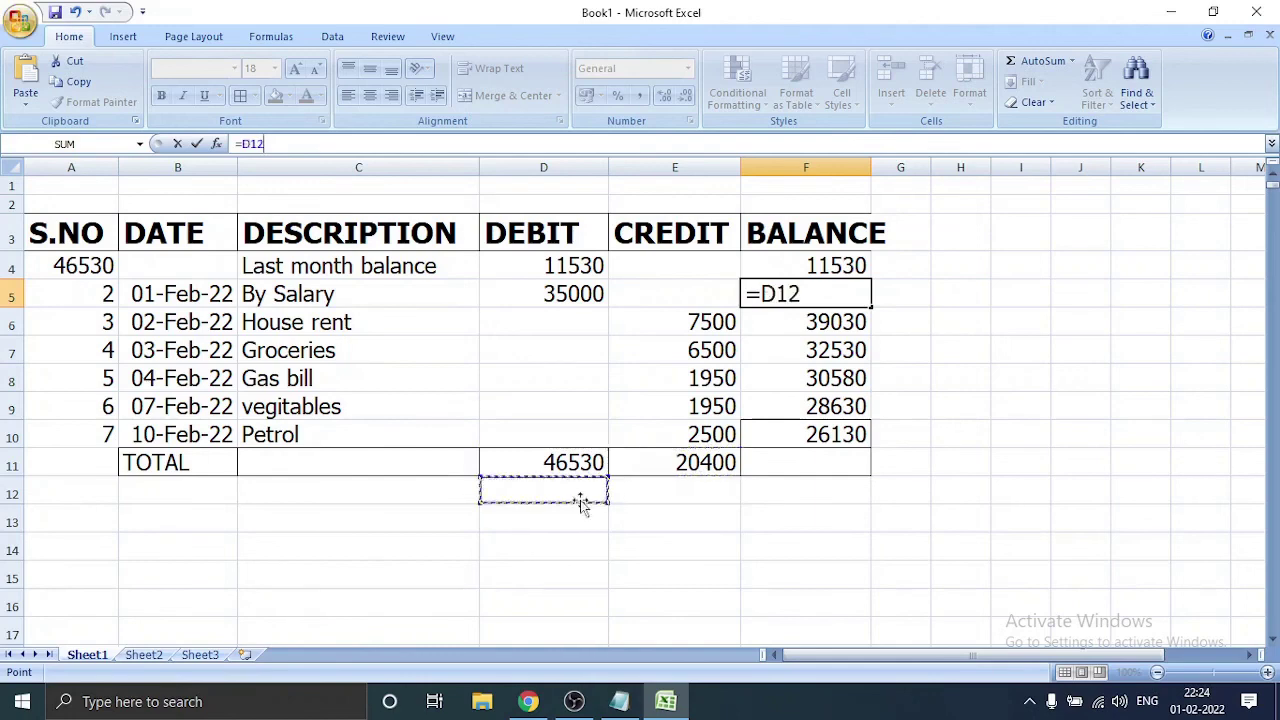
click(575, 470)
click(672, 456)
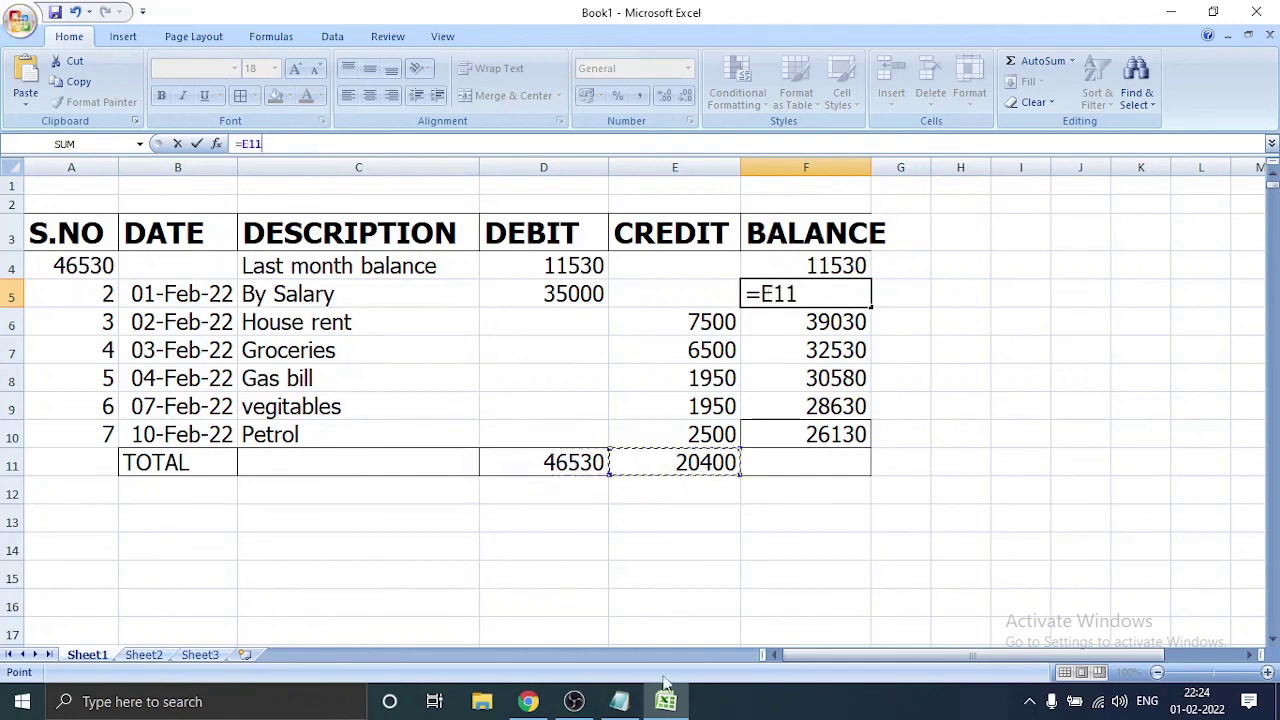
click(619, 701)
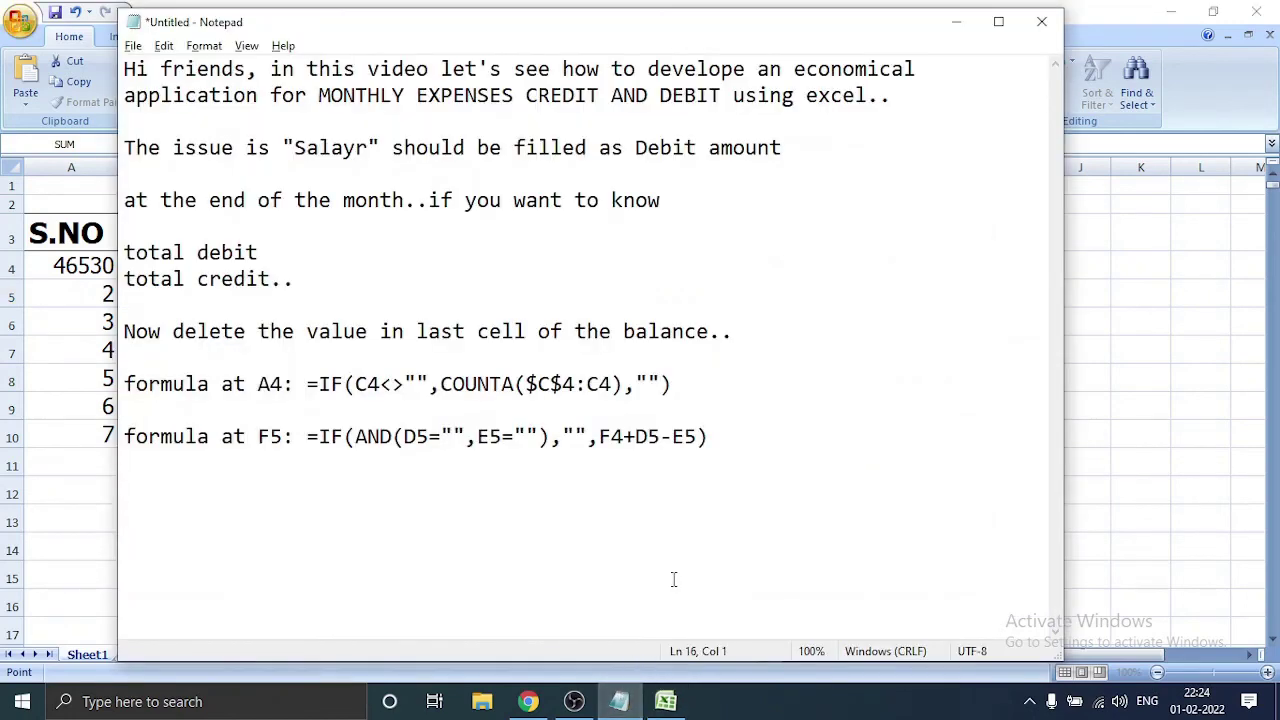
Step: Write the closing lines 'hope this video is useful for you..', 'please subscribe to my channel..' and 'thanks :)'
text(hop)
text(e this )
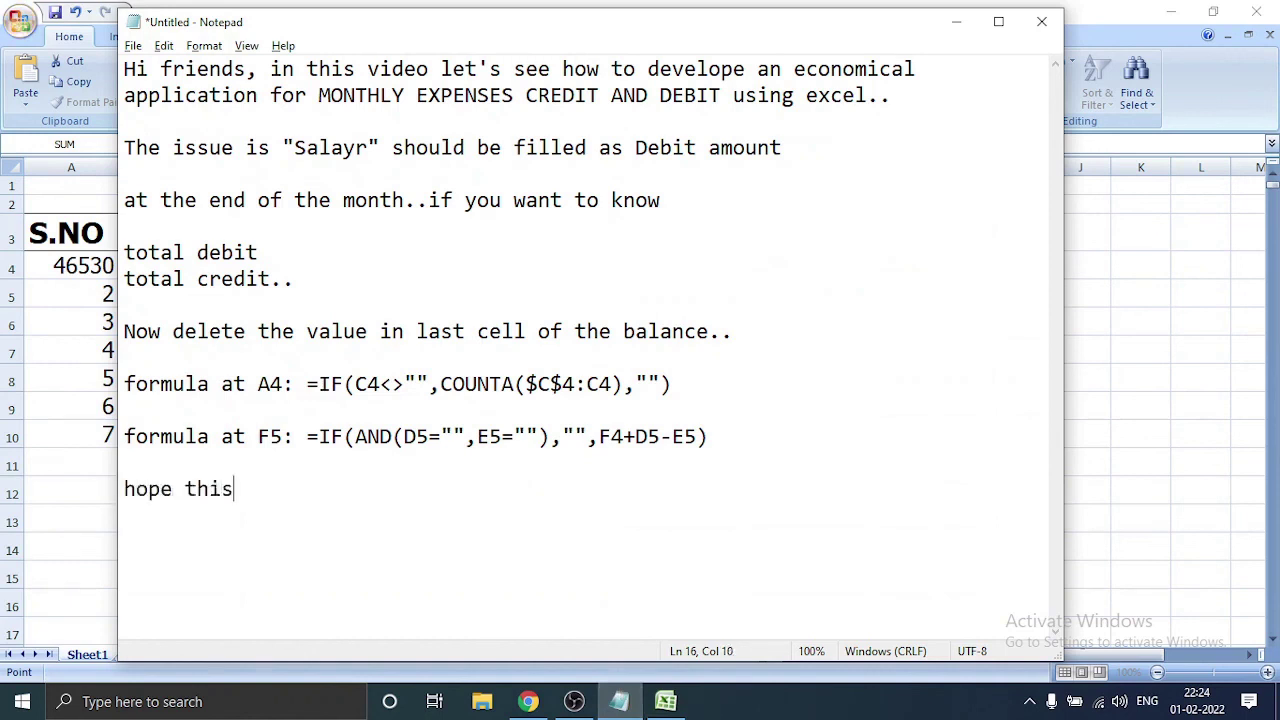
text(video )
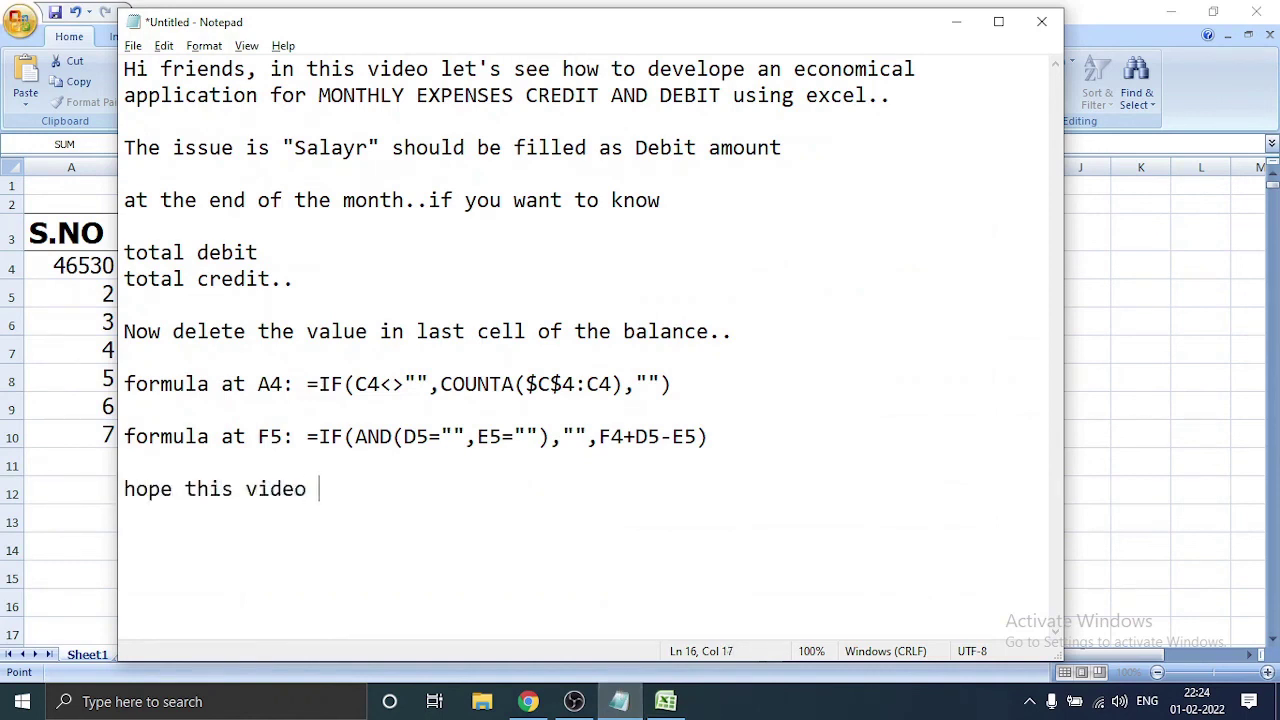
text(is useful )
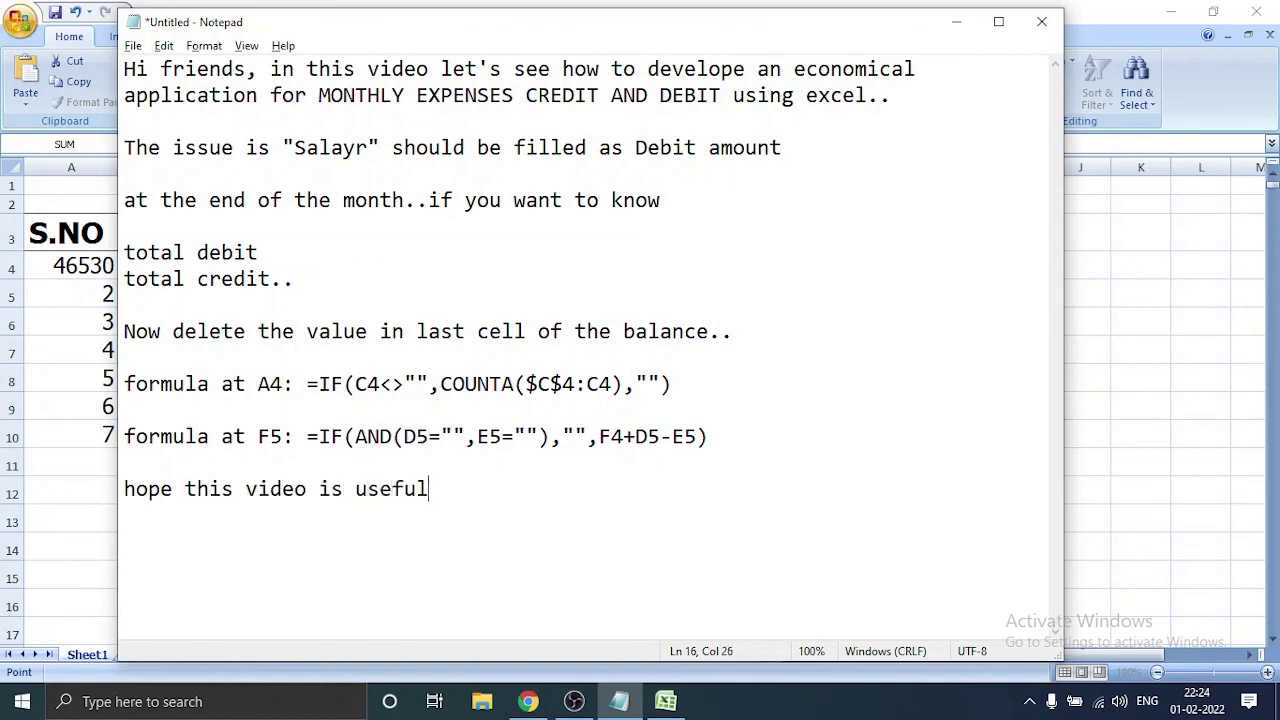
text(for y)
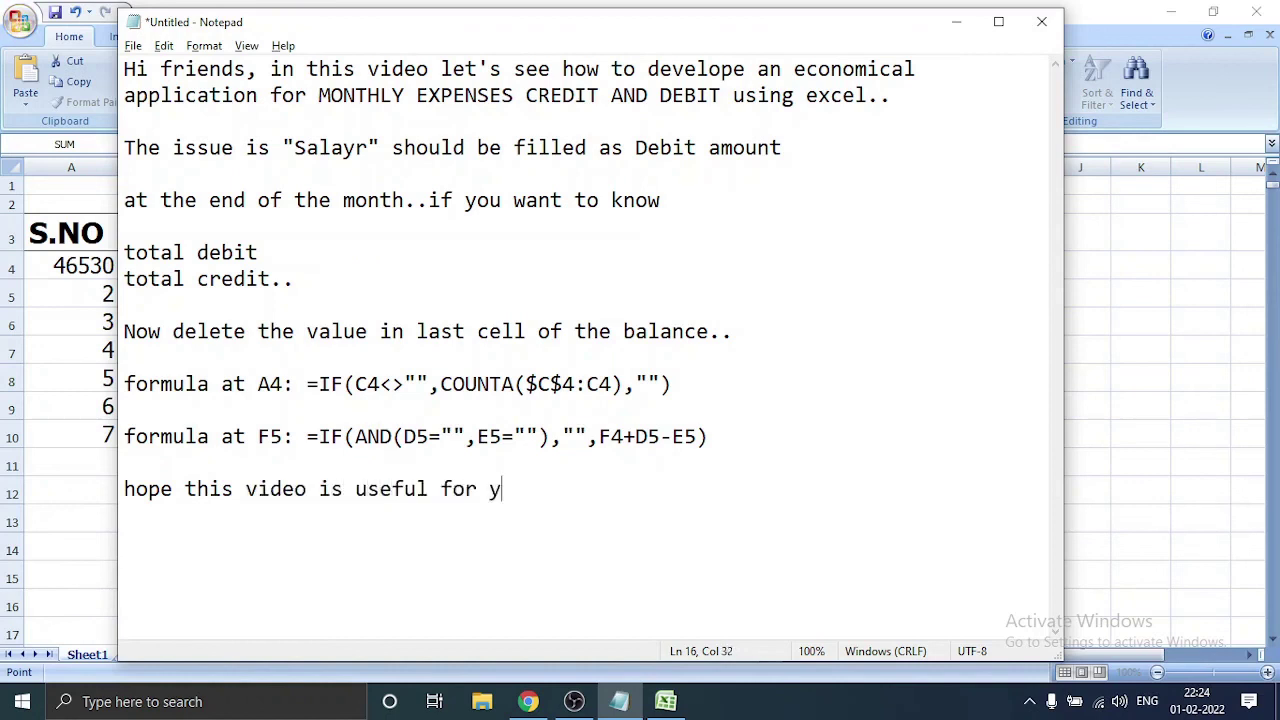
text(ou)
key(Return)
key(Return)
text(ple)
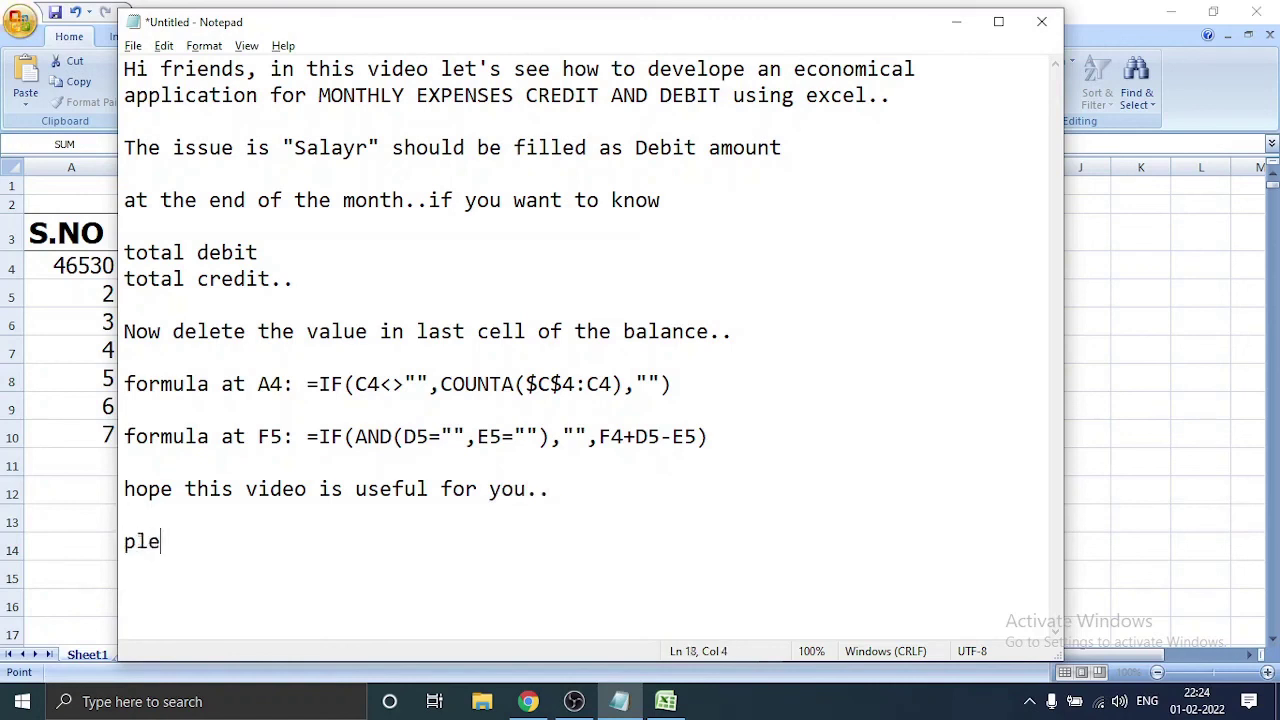
text(ase su)
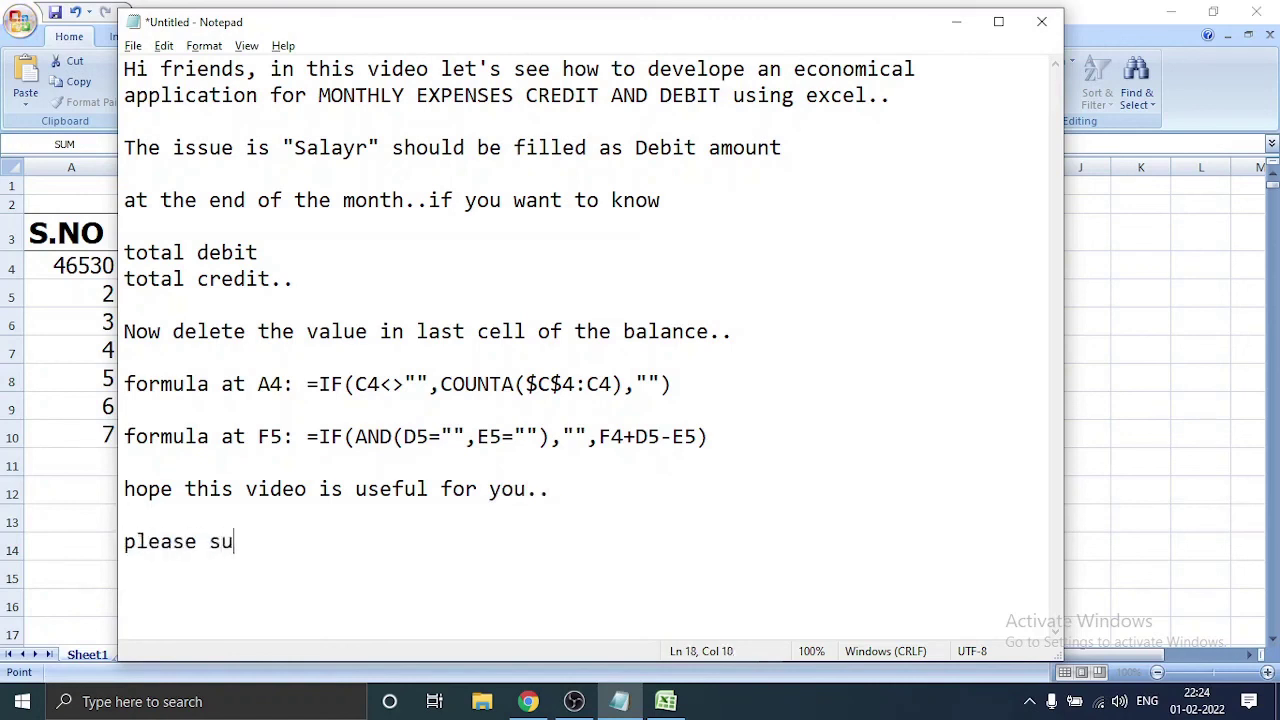
text(bscrib)
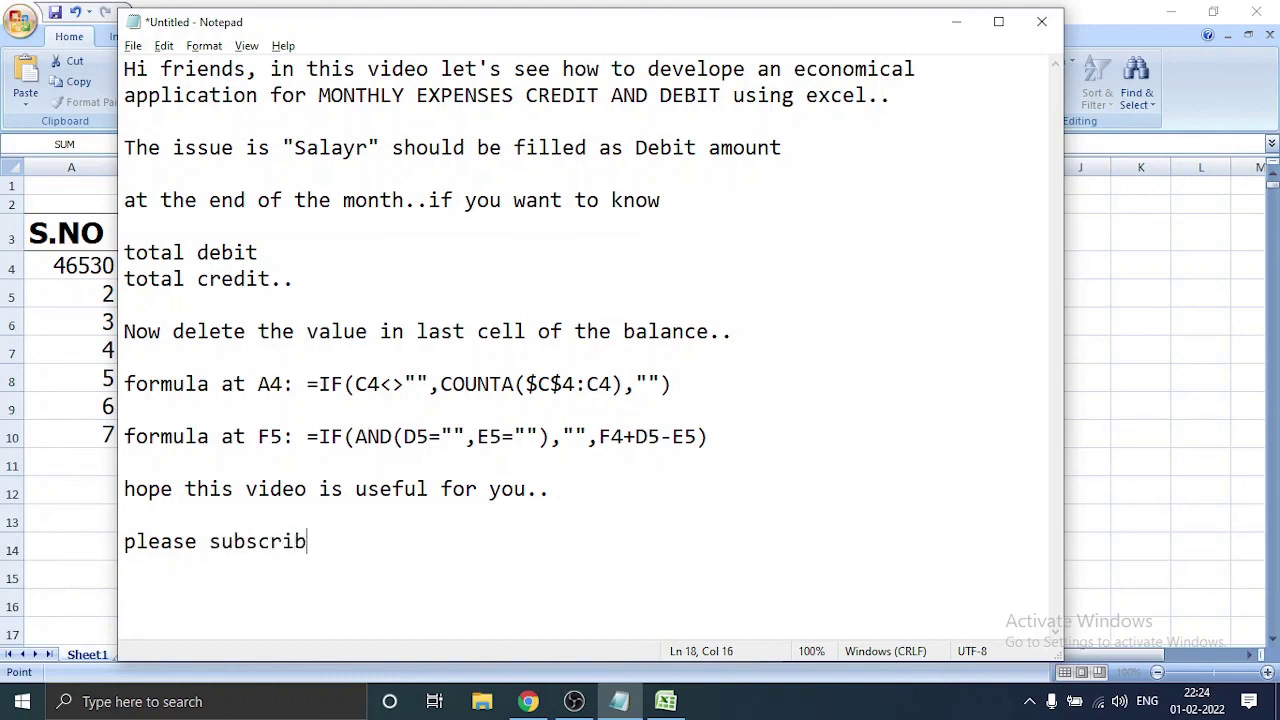
text(e to my ch)
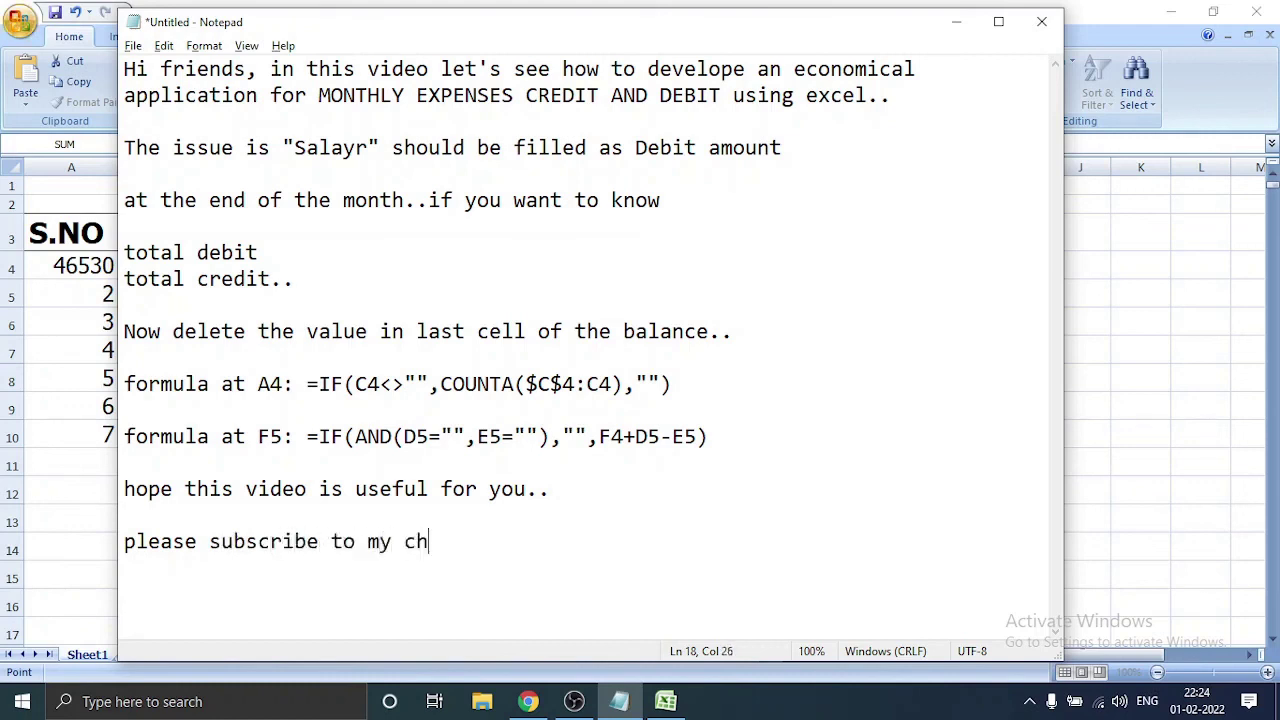
text(ann)
key(Return)
key(Return)
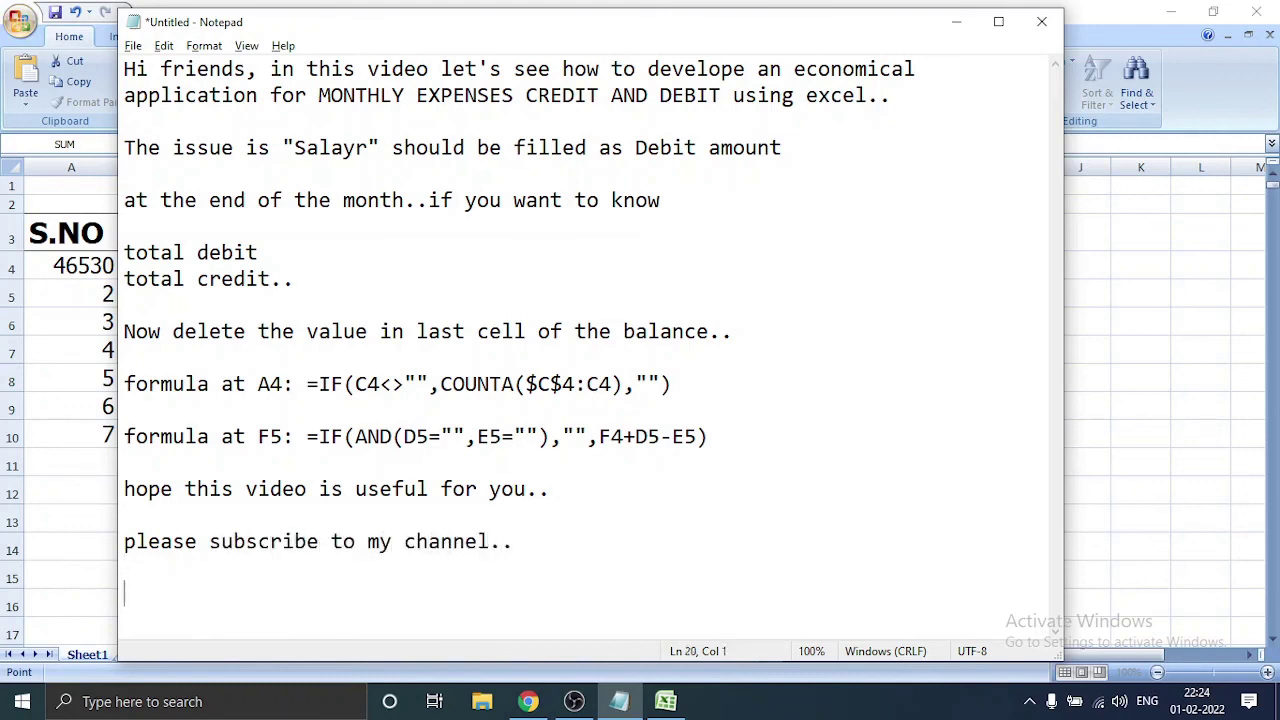
text(thanks :)
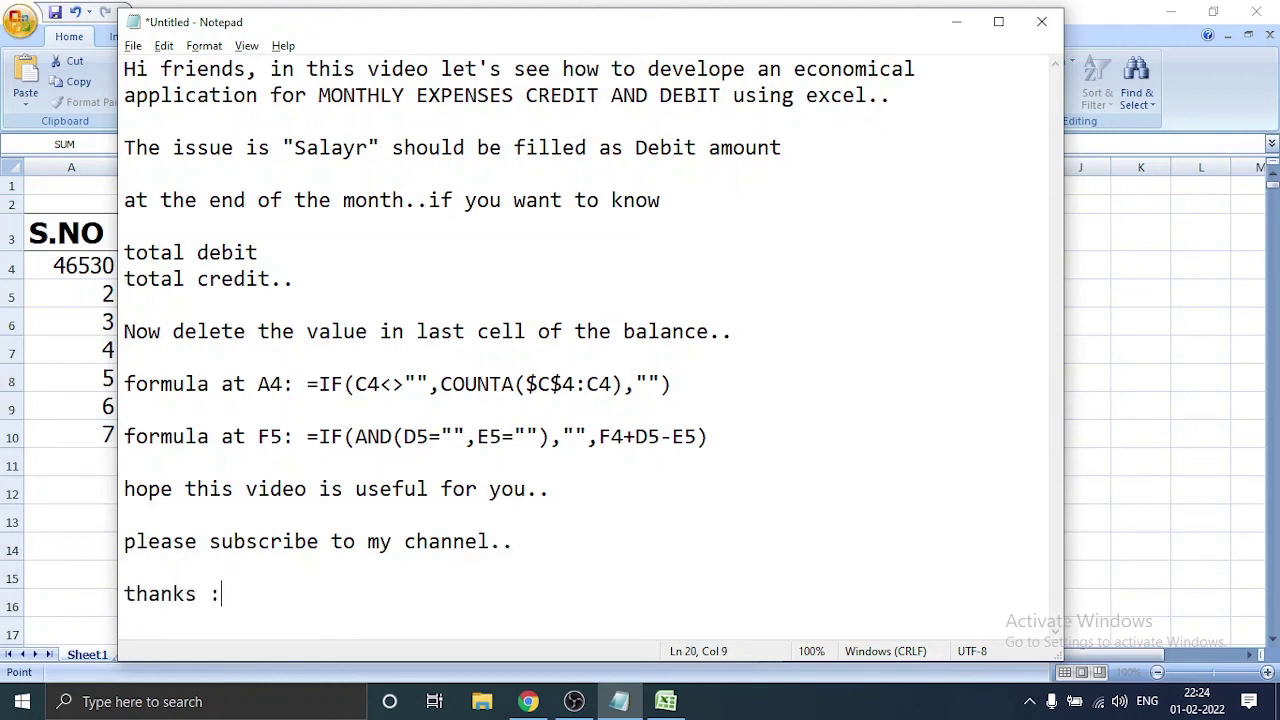
text())
Step: Minimize Notepad and point the F5 formula at the header row and column G
click(960, 24)
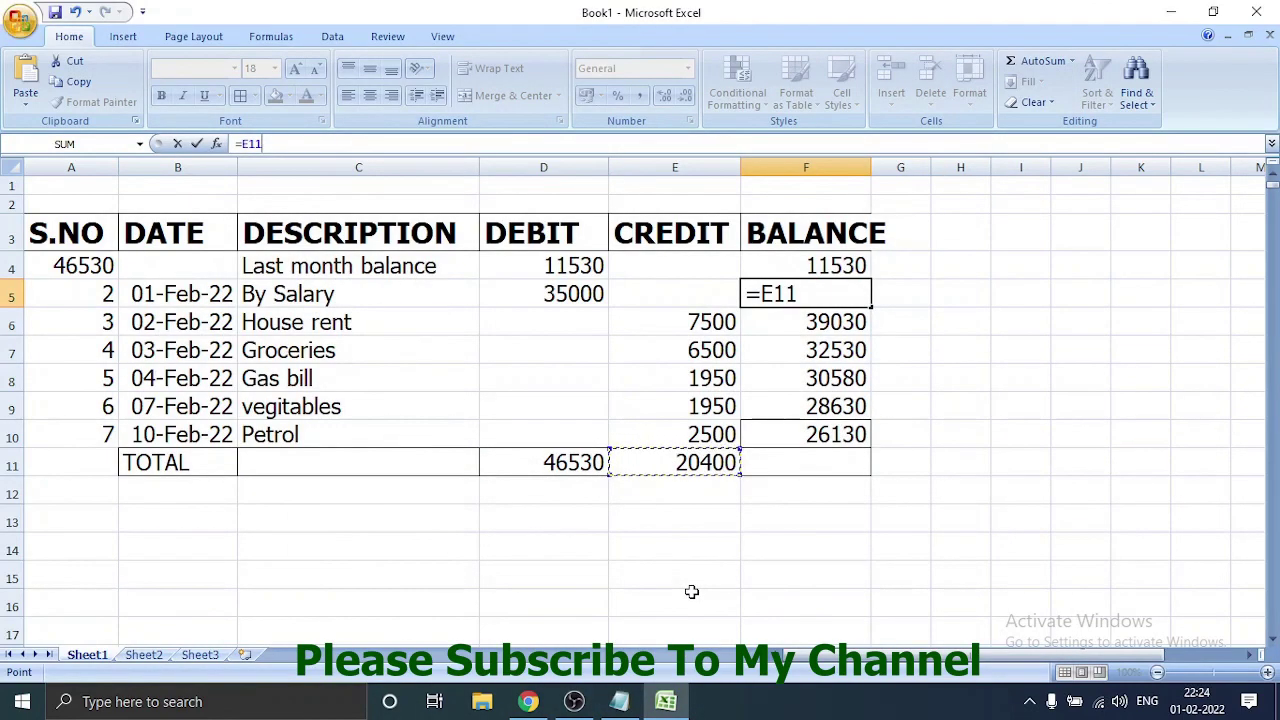
click(58, 236)
mouse_move(58, 236)
mouse_down()
mouse_move(640, 233)
mouse_move(877, 188)
mouse_up()
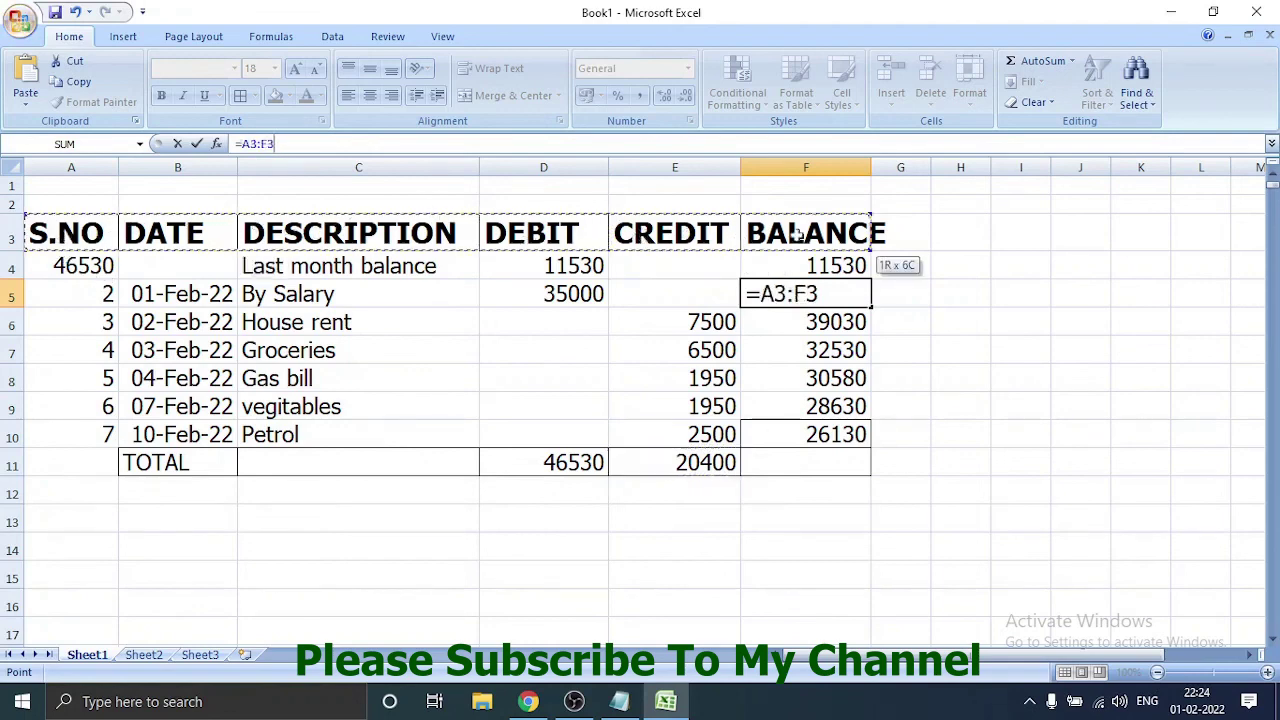
click(895, 166)
click(895, 232)
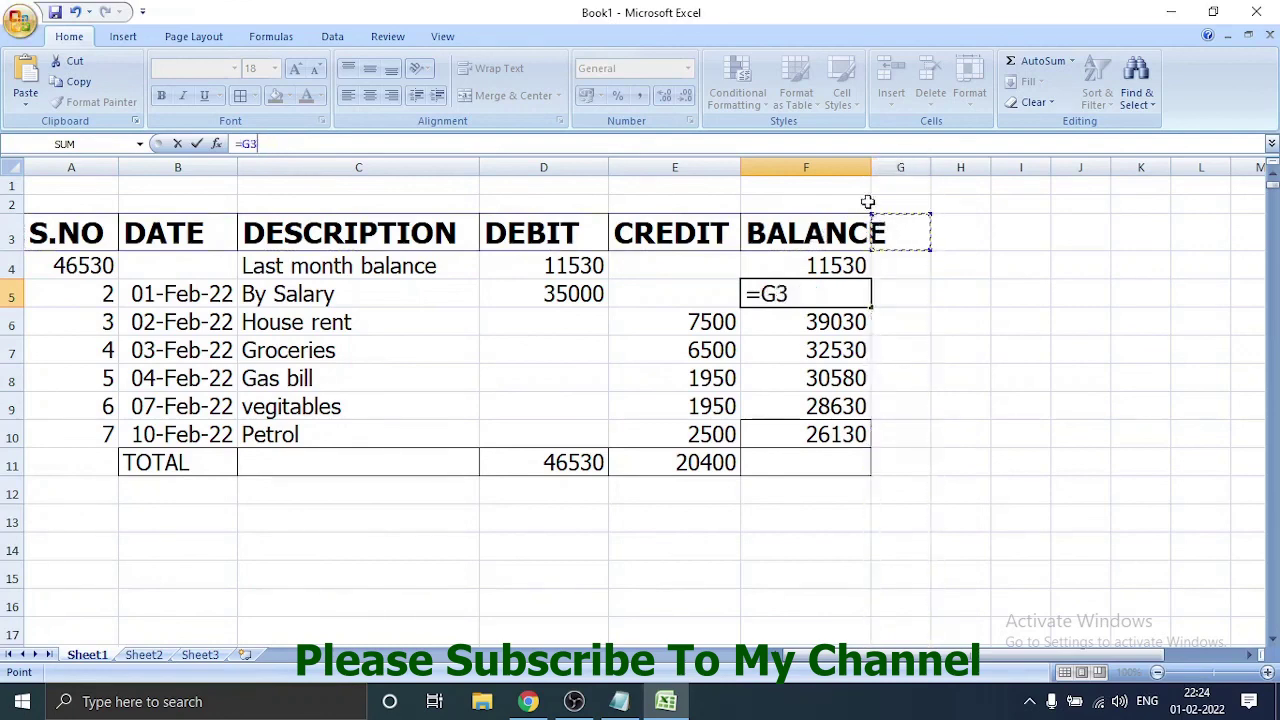
click(883, 167)
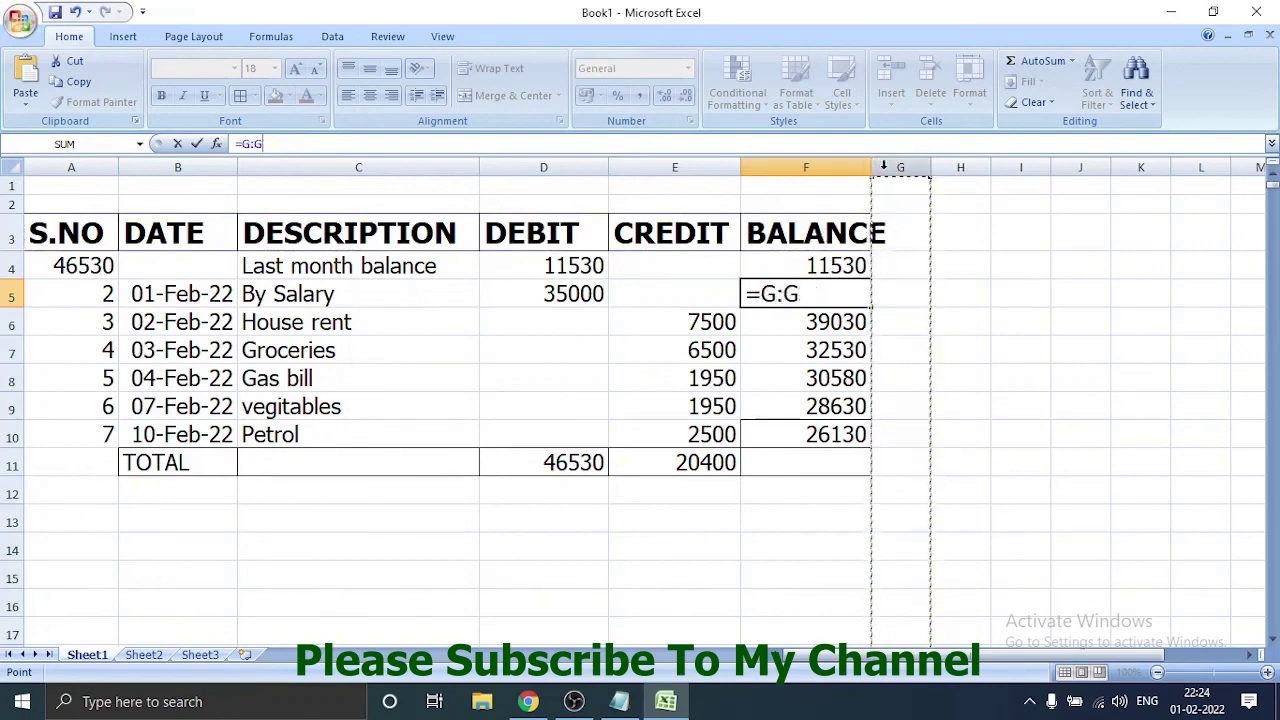
Step: Point the formula at G3, F1, column F and the BALANCE header F3, then bring OBS forward
click(897, 228)
click(853, 193)
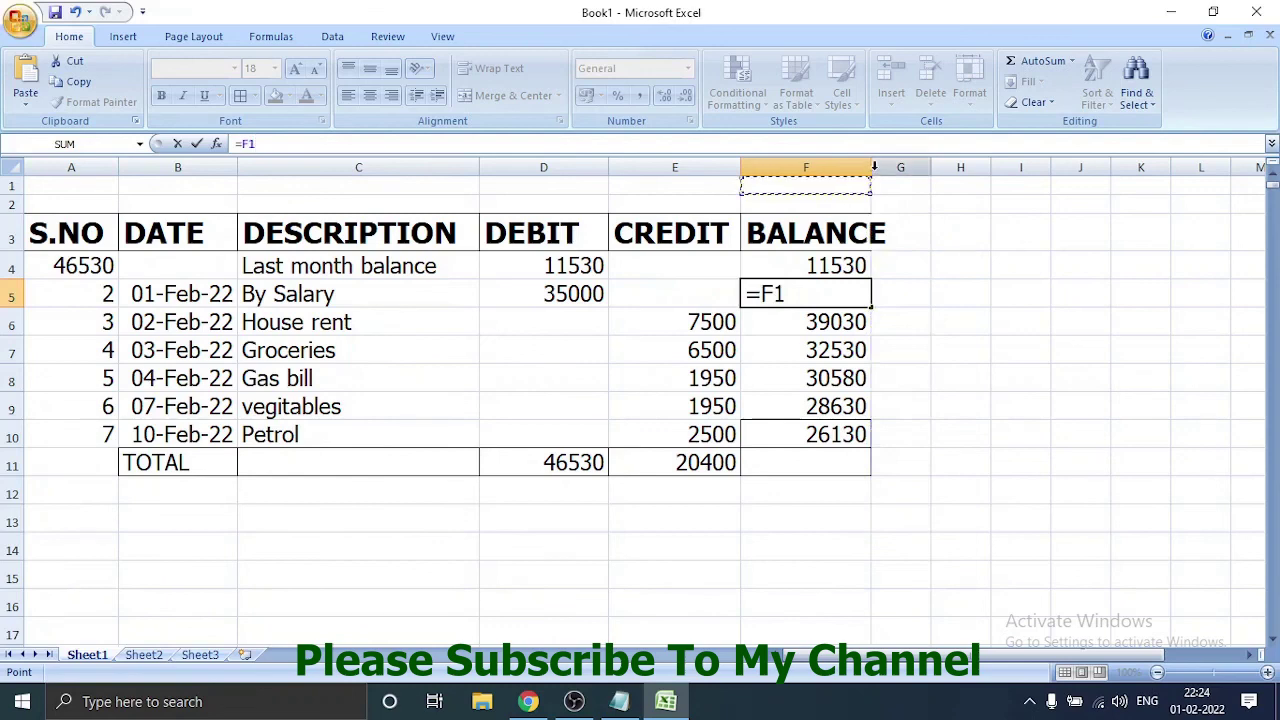
click(869, 167)
drag(869, 167, 881, 167)
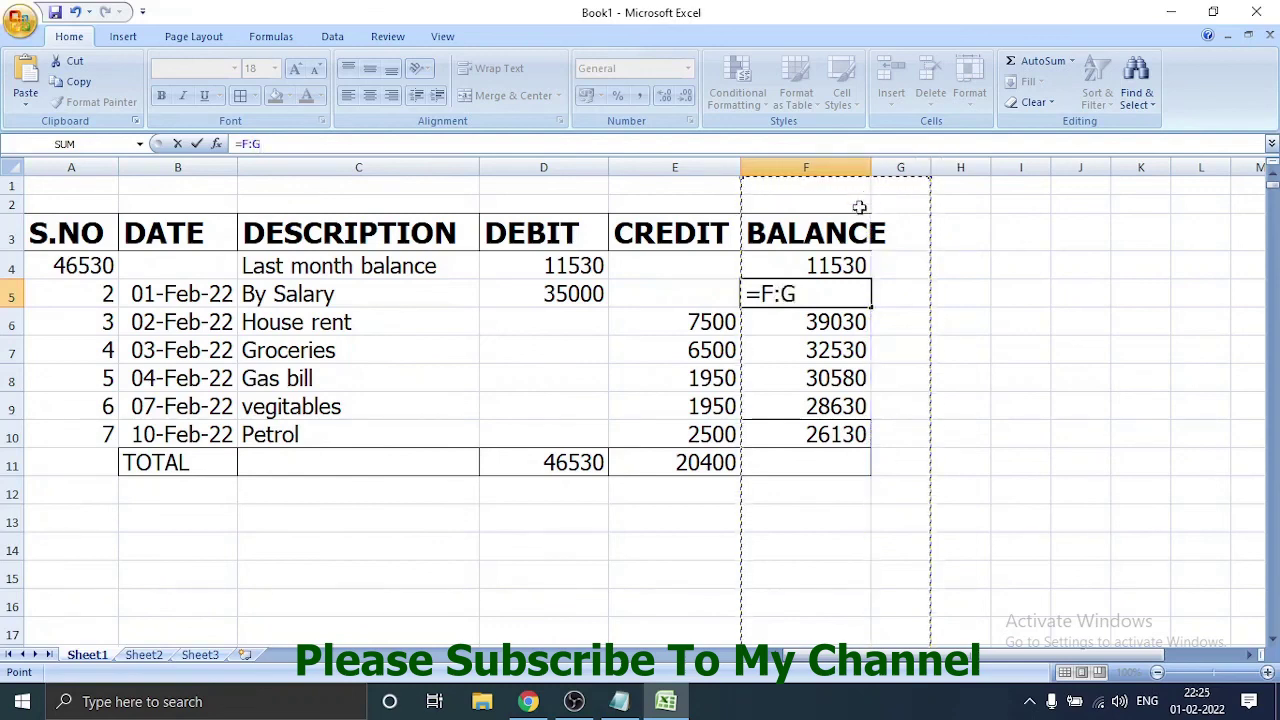
click(857, 205)
click(843, 232)
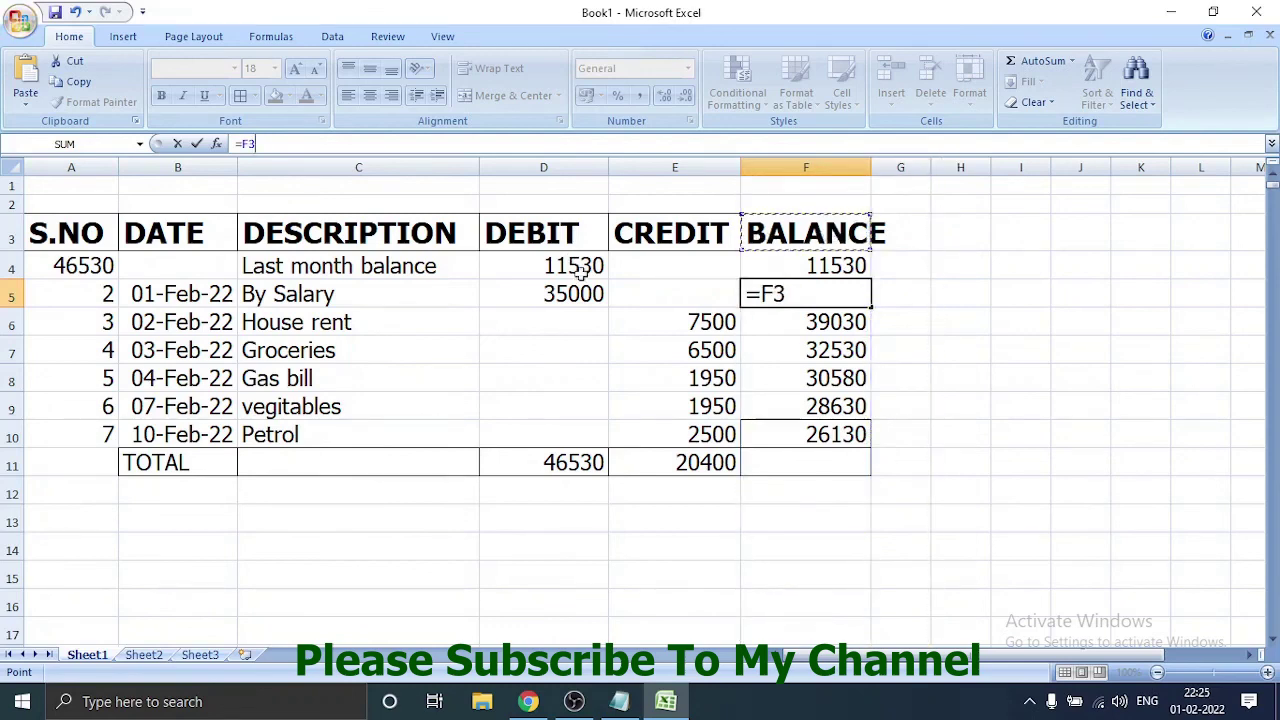
click(588, 701)
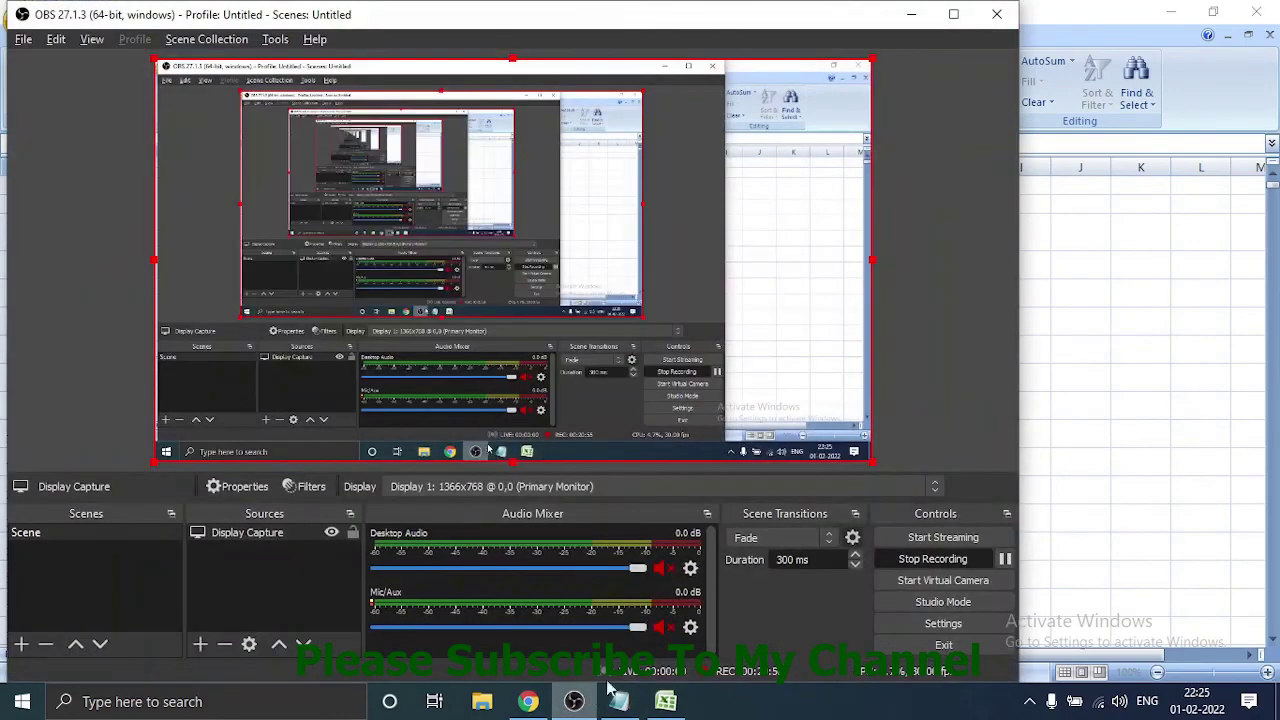